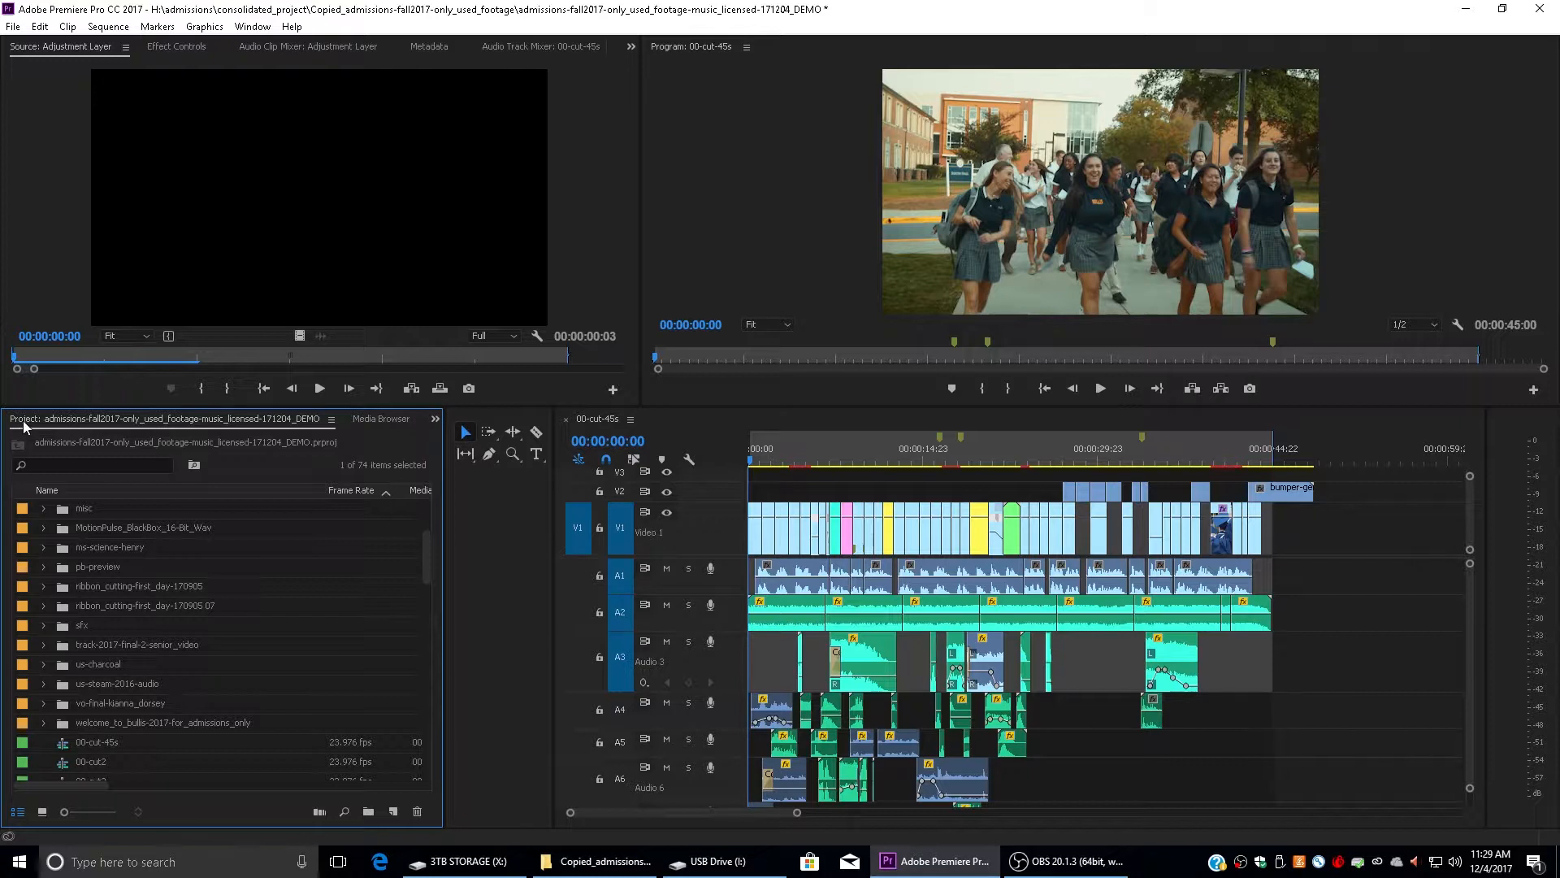
Expand the us-charcoal bin in the project, load C0150.MP4 as the source clip, and play it.
left_click(435, 420)
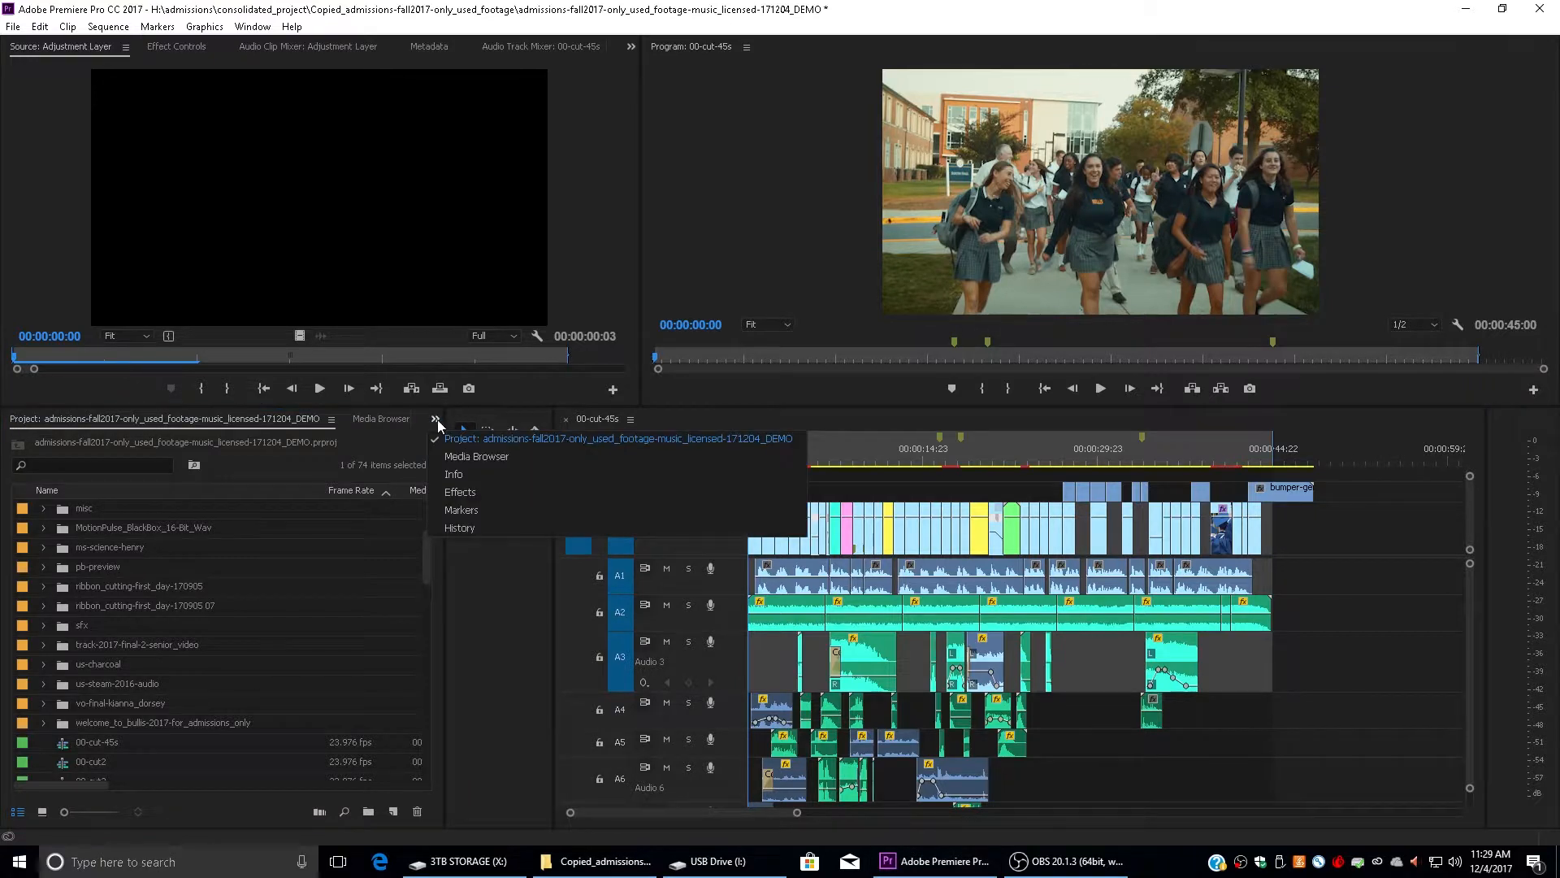
left_click(491, 442)
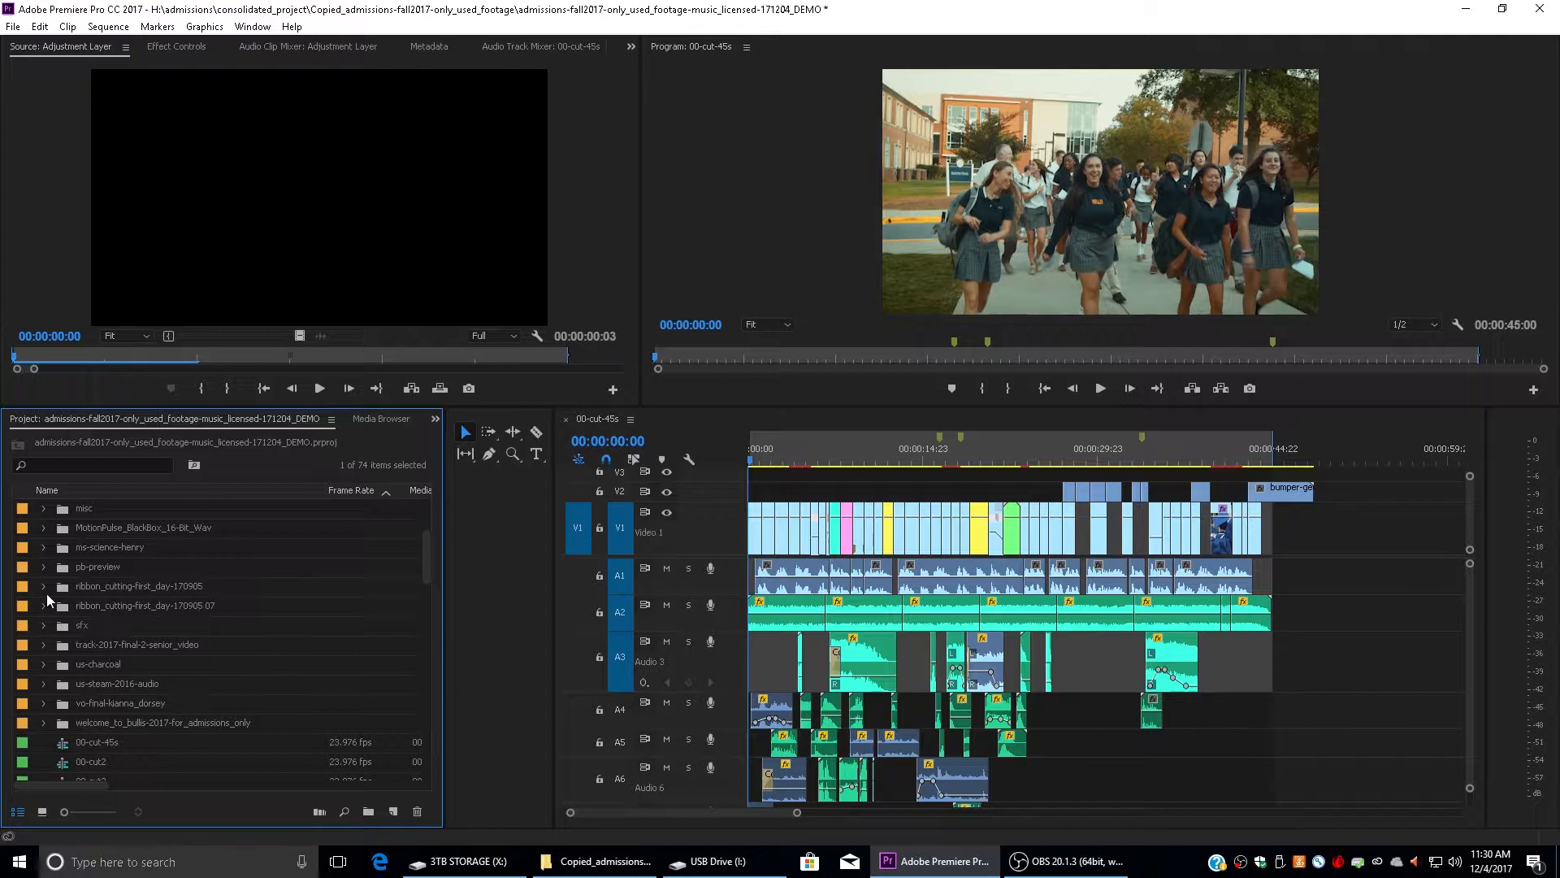
left_click(43, 663)
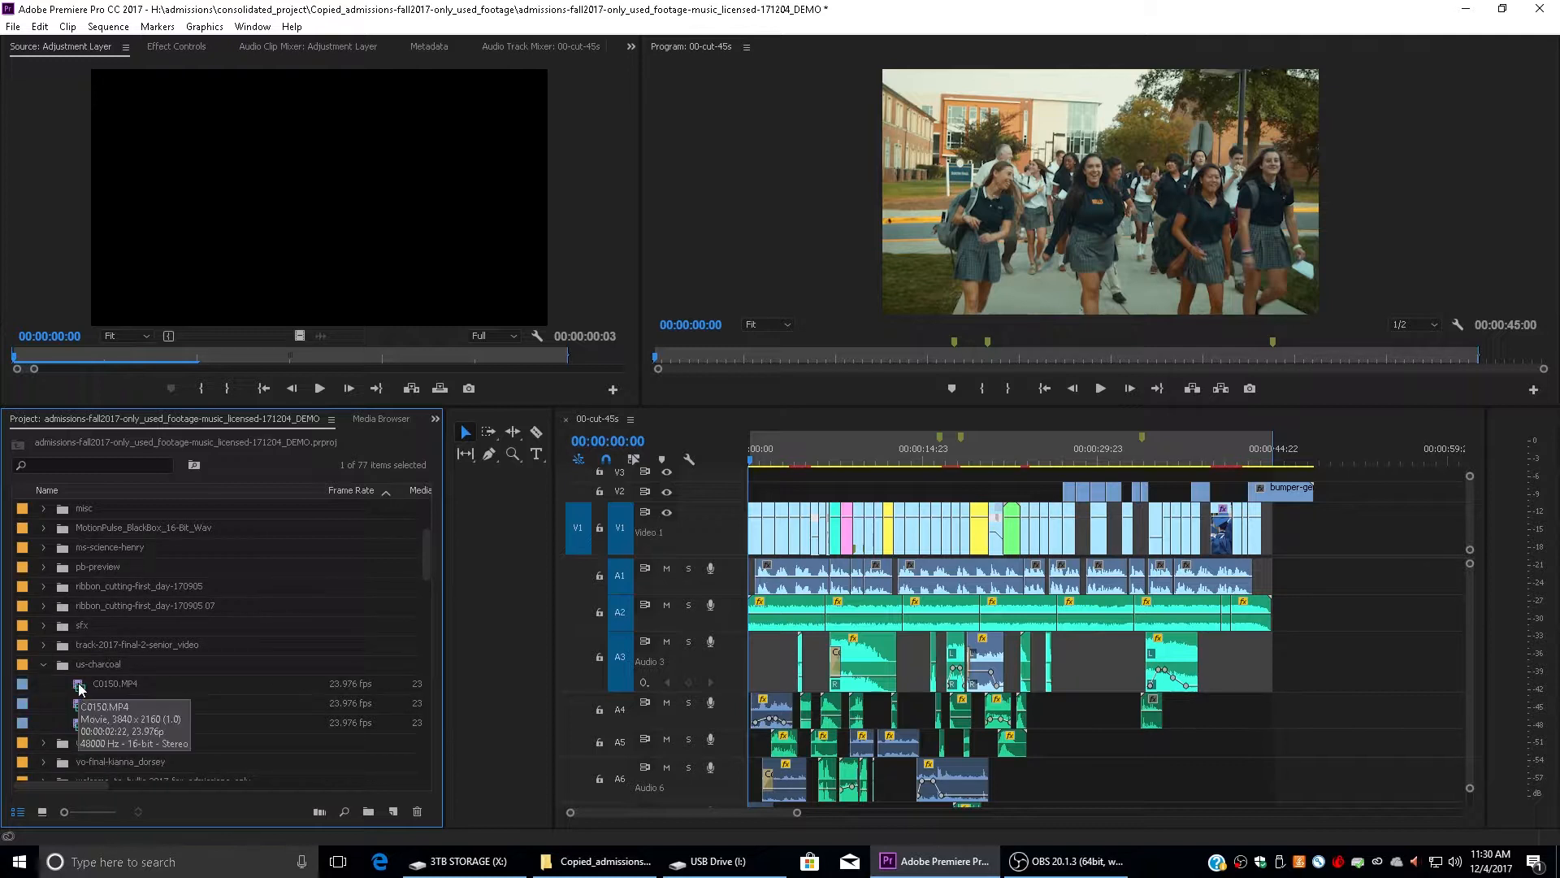
double_click(80, 686)
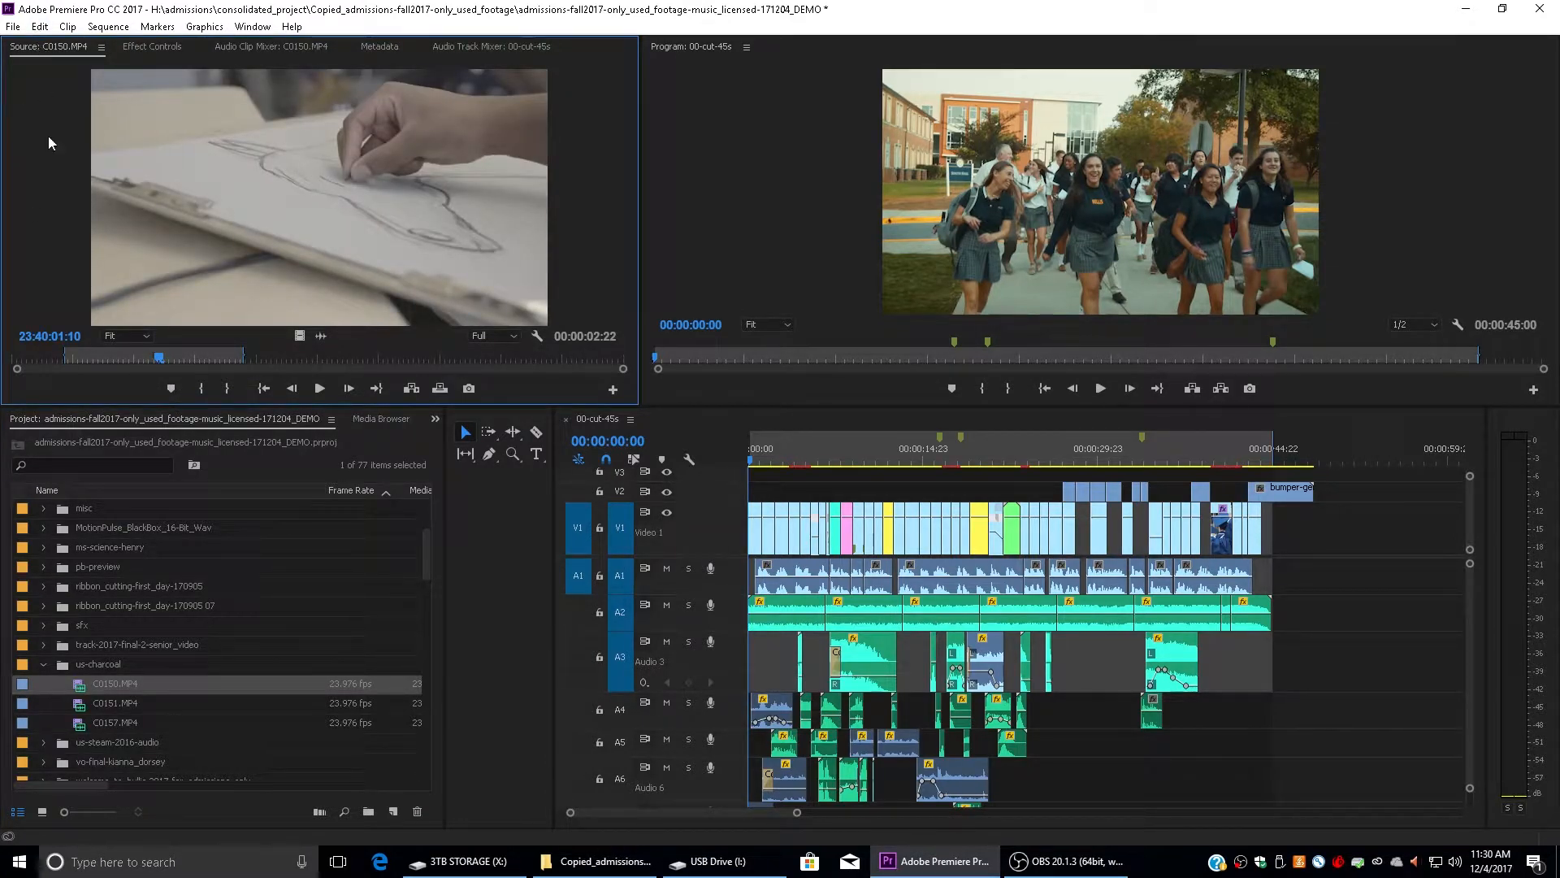
key("space")
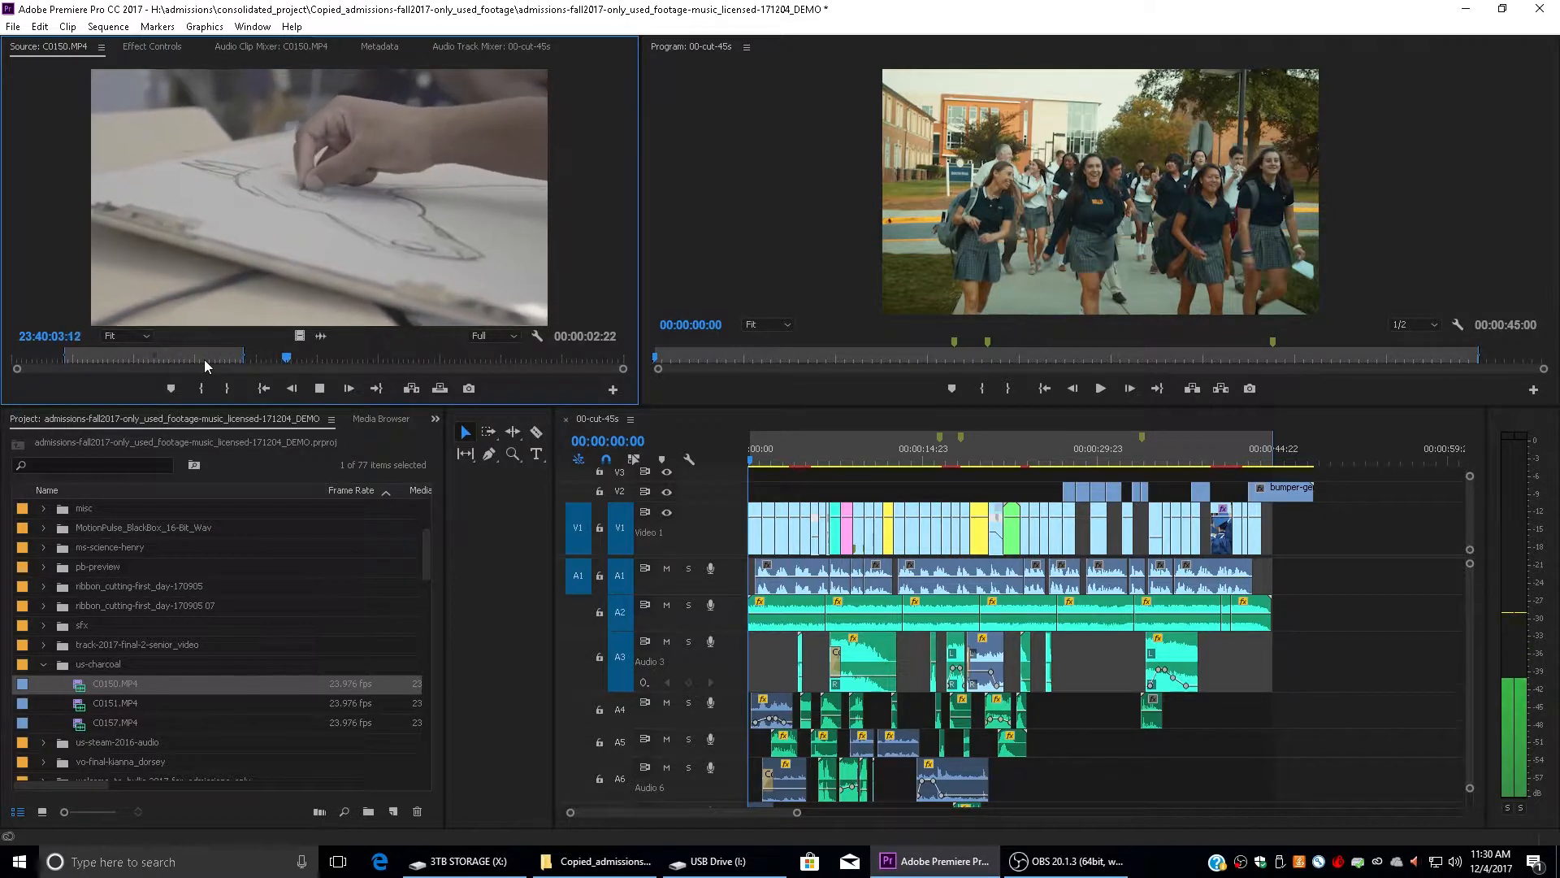
Mark C0150.MP4 from 23:40:03:07 to 23:40:05:16 and place that section on V1 and A1 past the sequence's end.
left_click(276, 359)
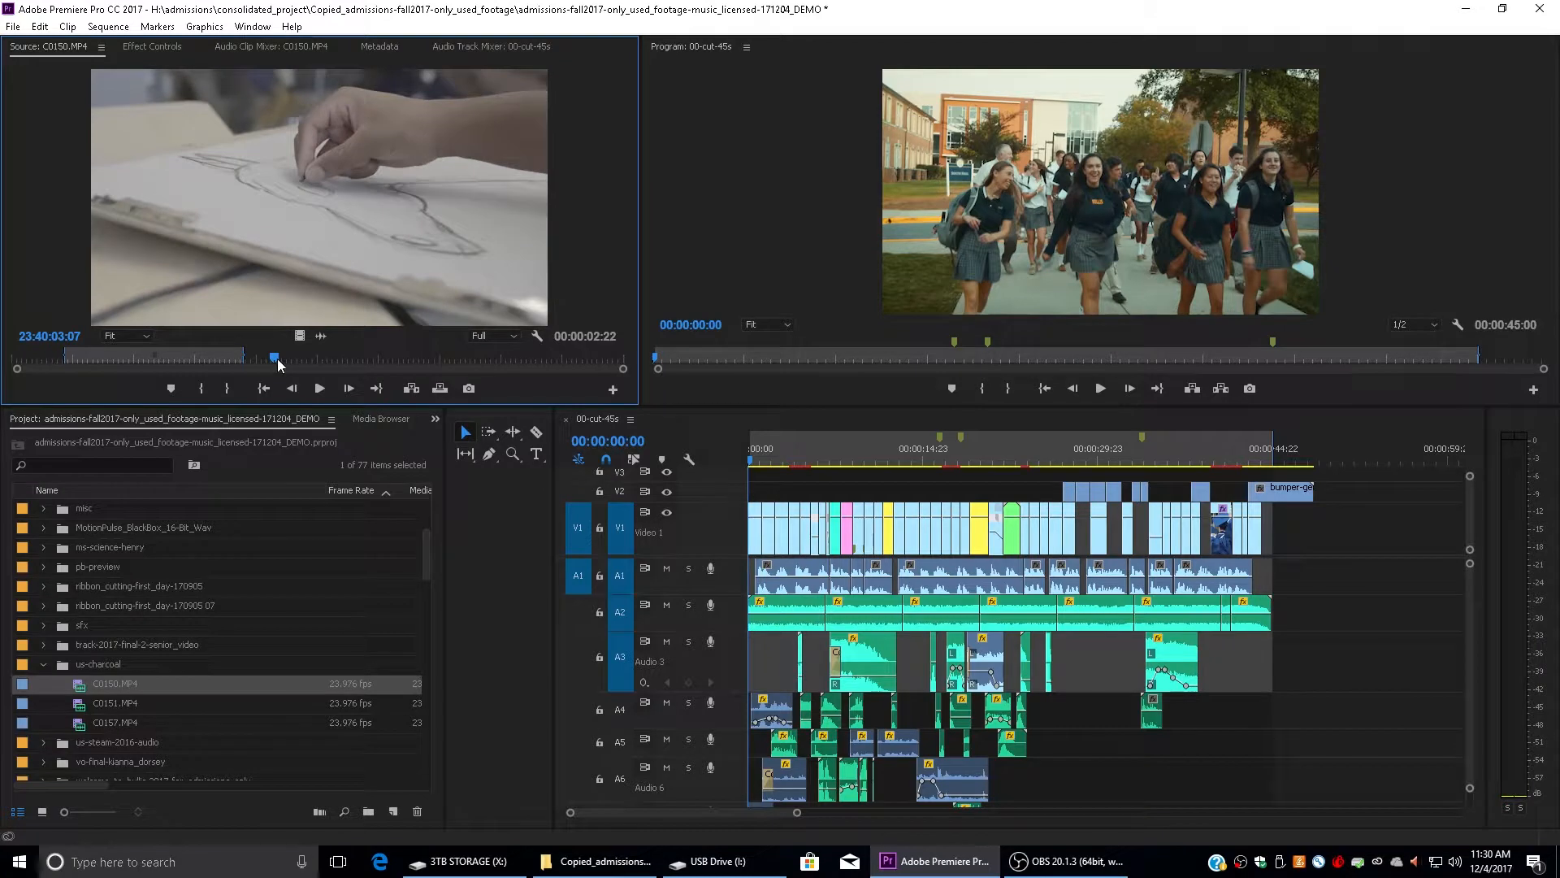
key("i")
left_click(420, 359)
key("o")
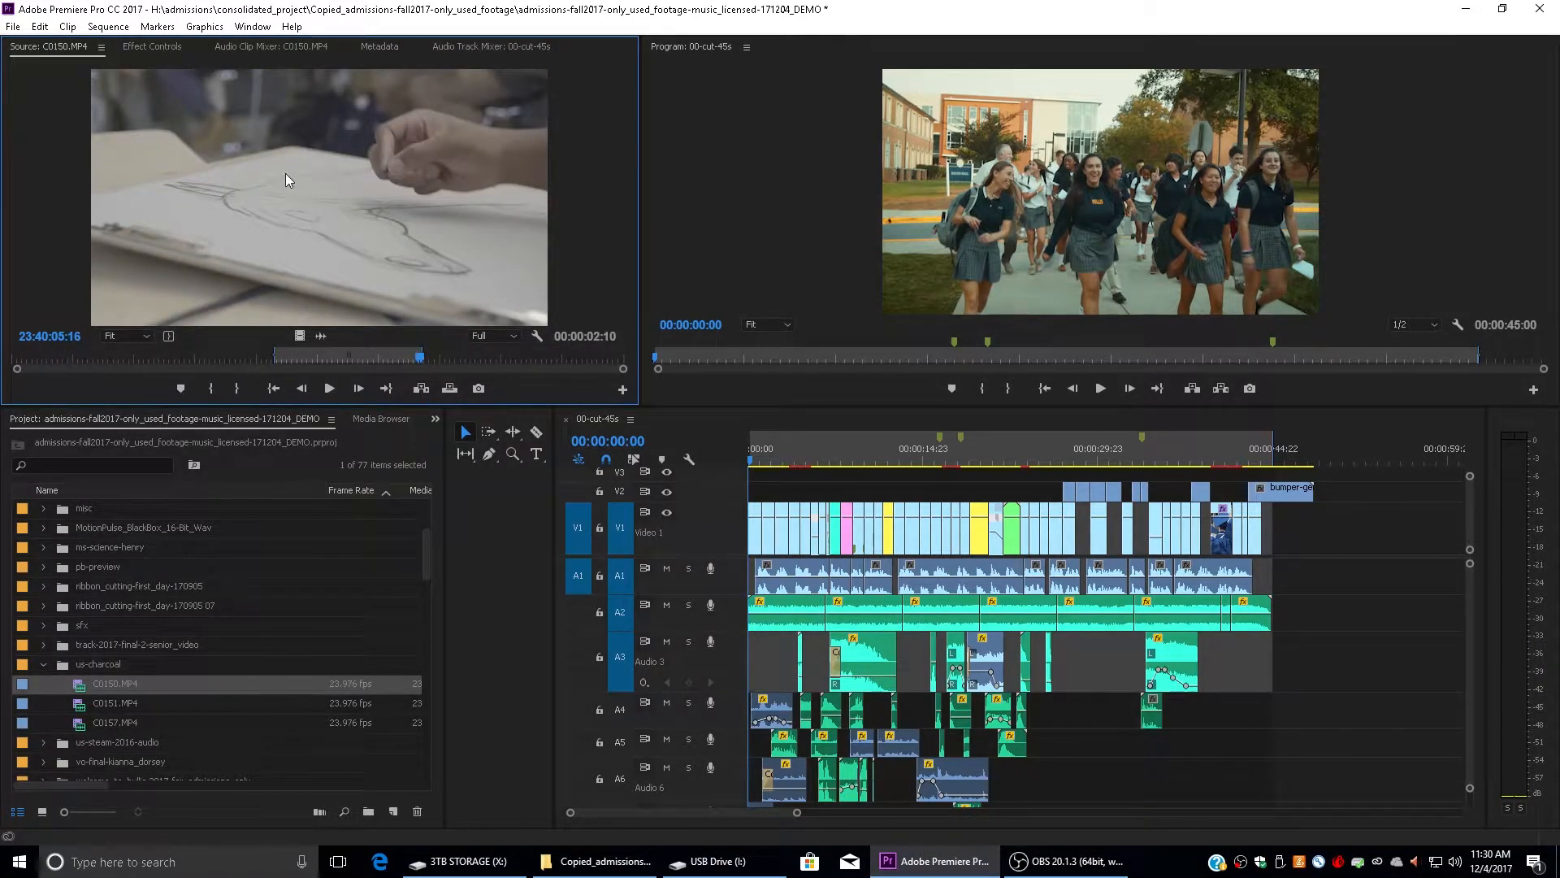
left_click_drag(278, 154, 1337, 560)
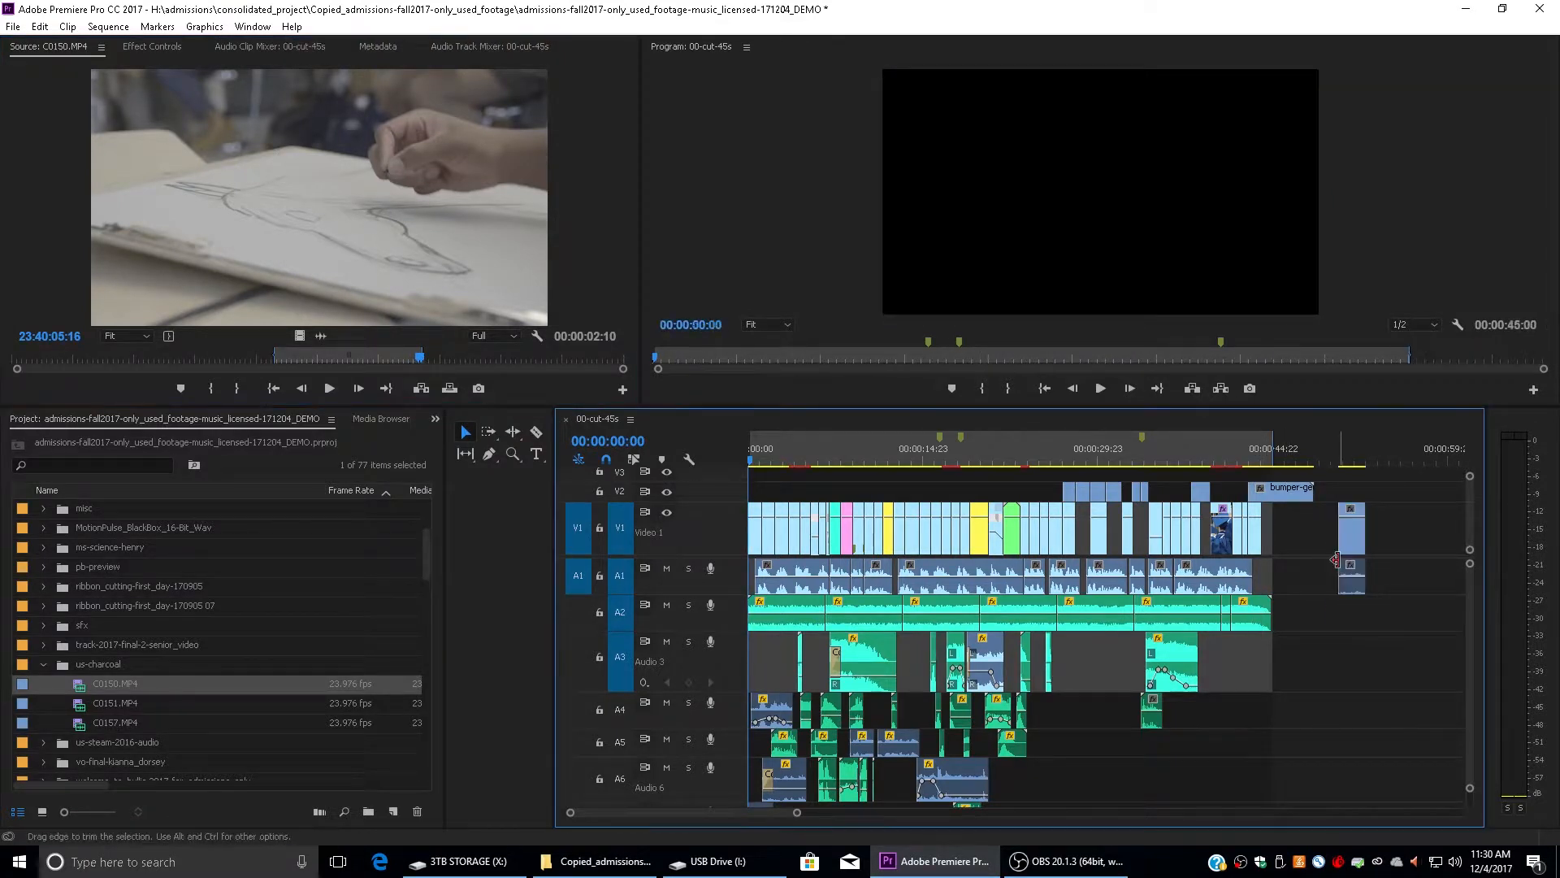
Scrub through the newly added drawing clip in the sequence and return to the edited footage around 00:00:24:17.
left_click_drag(1361, 460, 1353, 461)
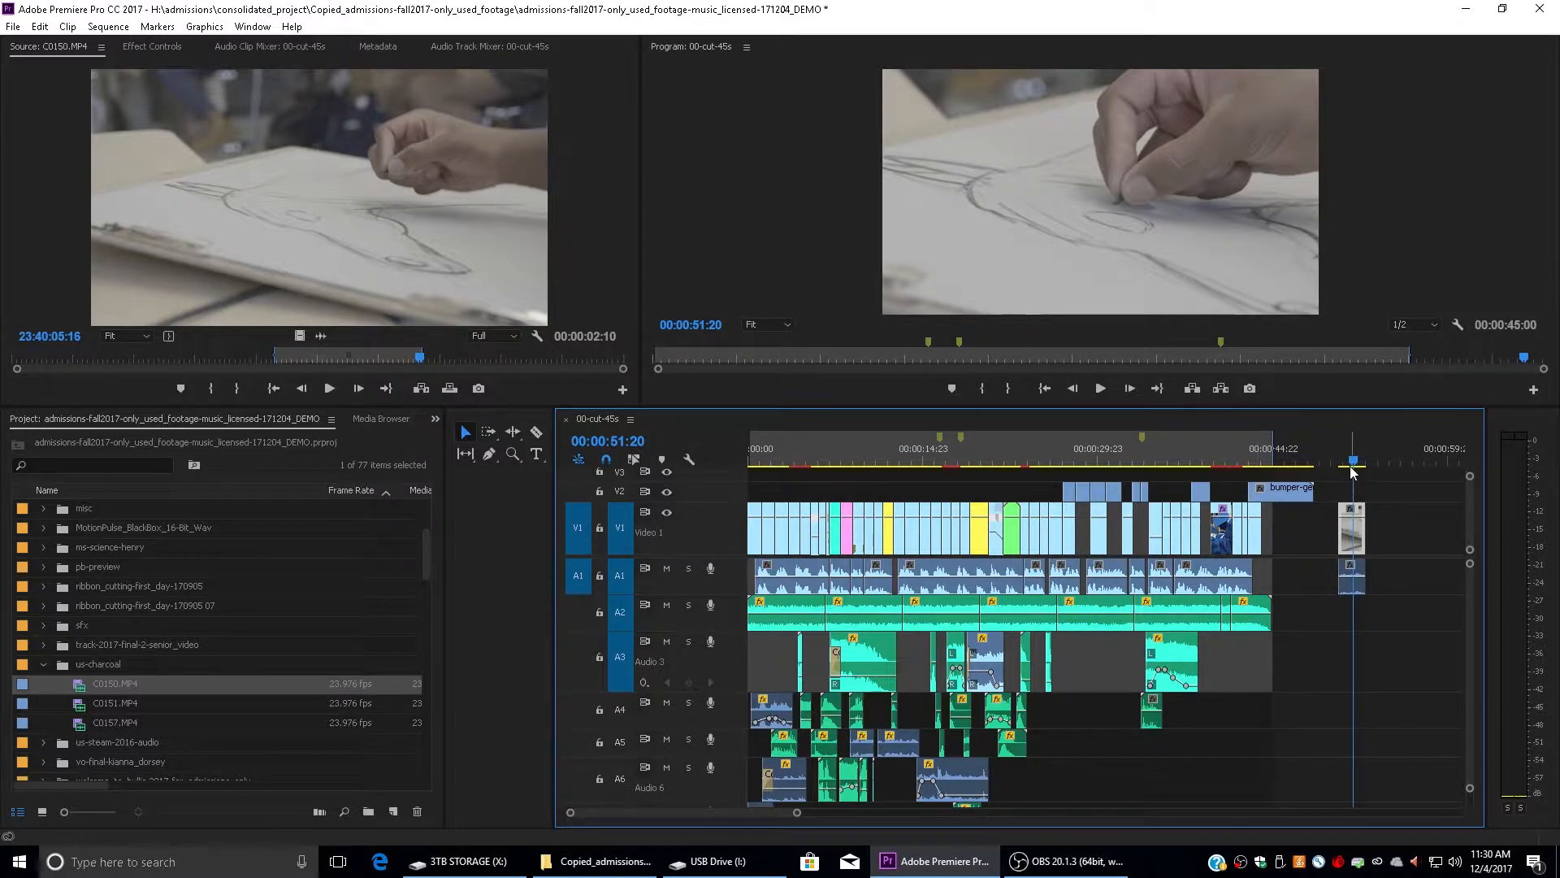
left_click_drag(1353, 465, 1359, 464)
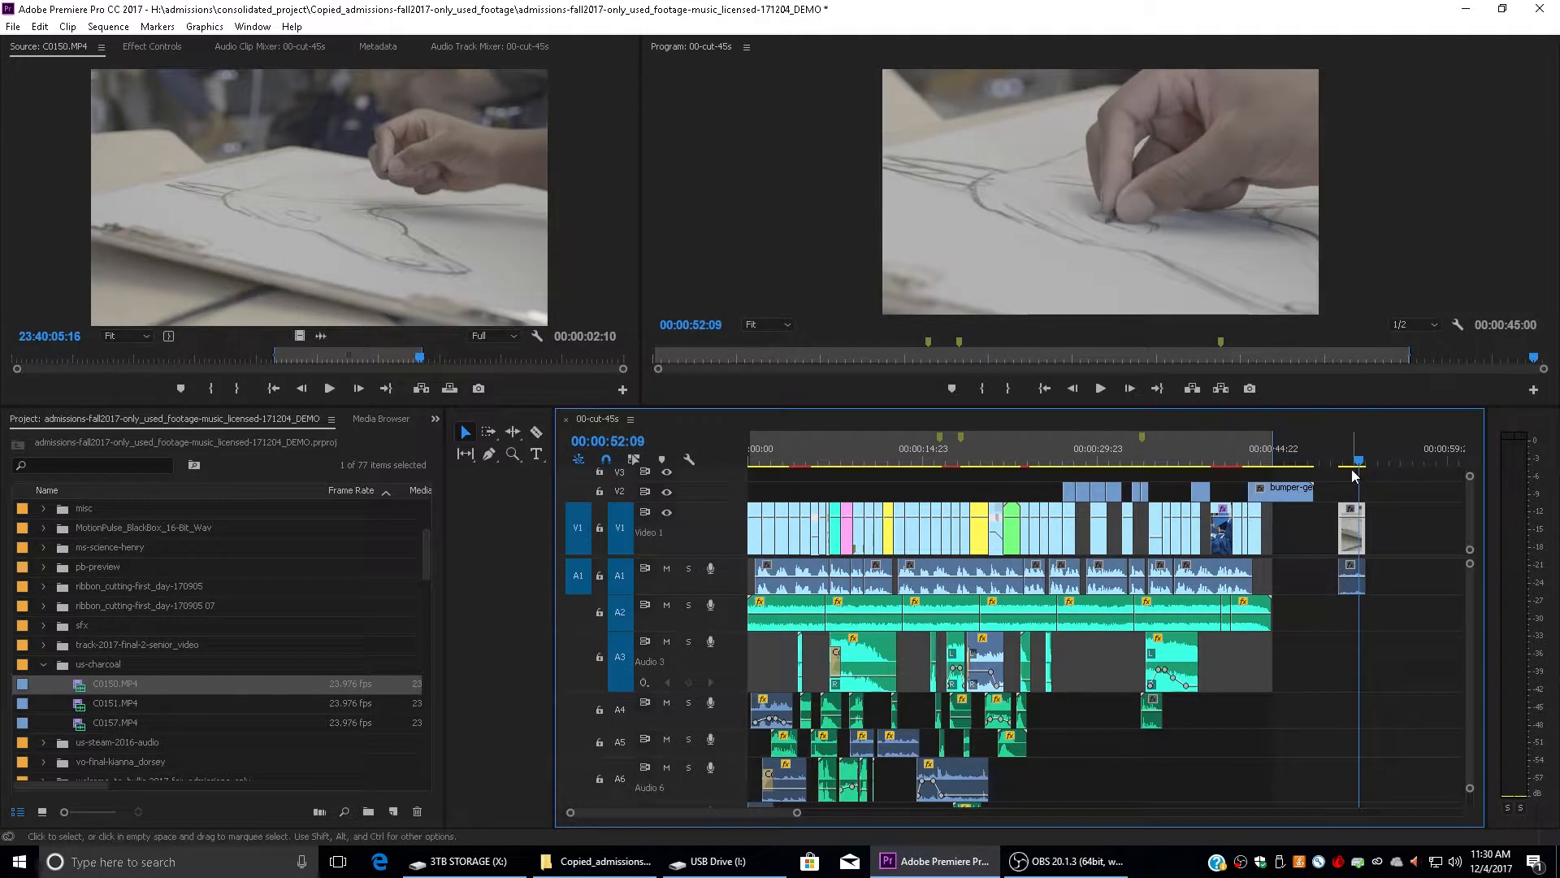
left_click(963, 167)
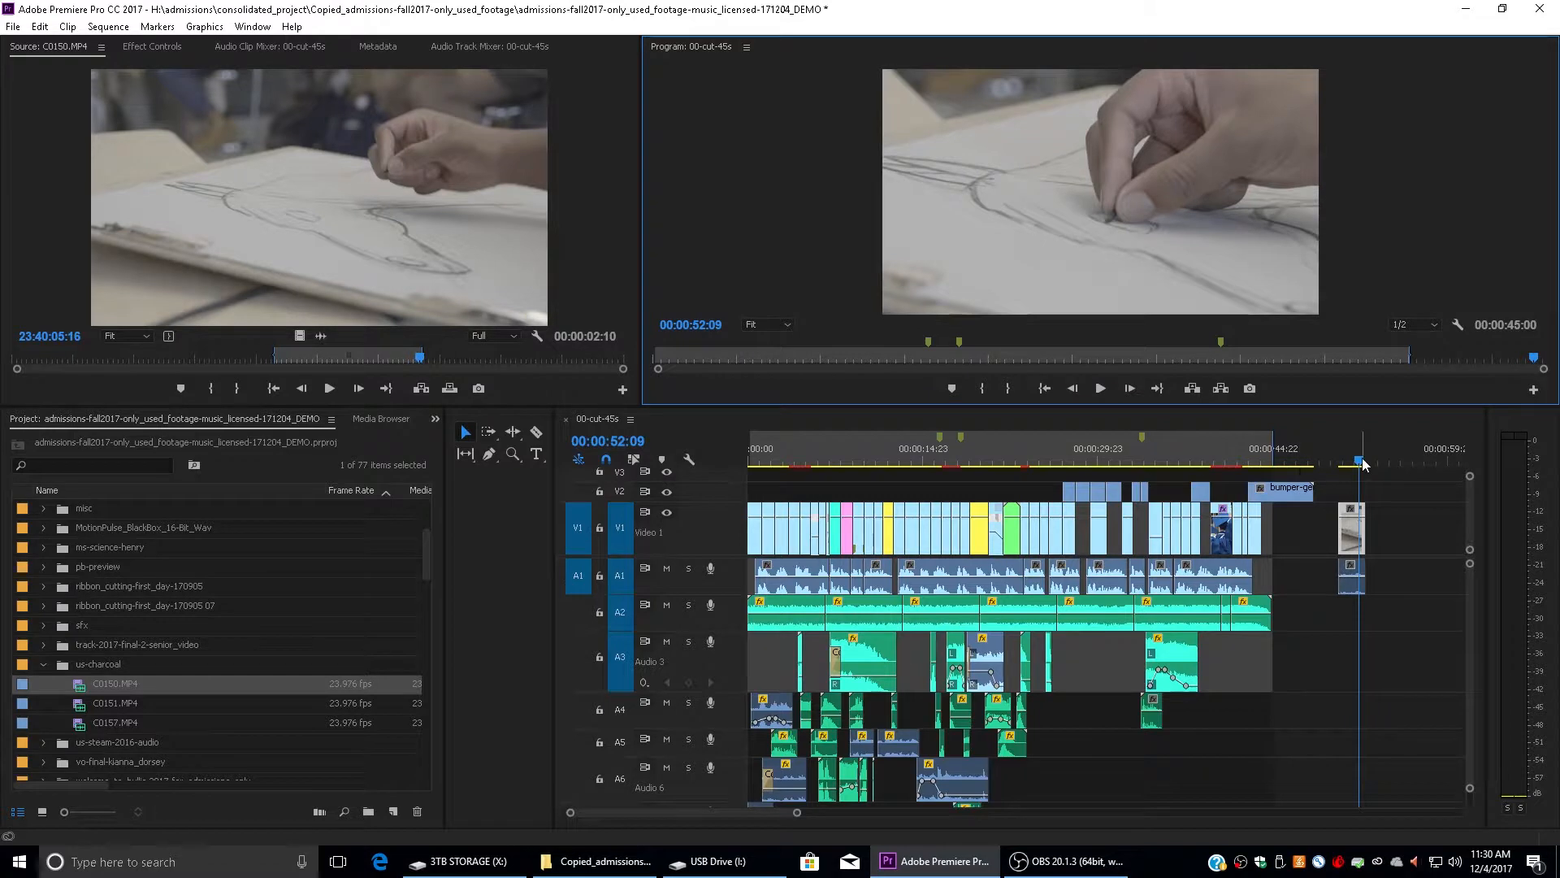
left_click_drag(1351, 463, 1036, 460)
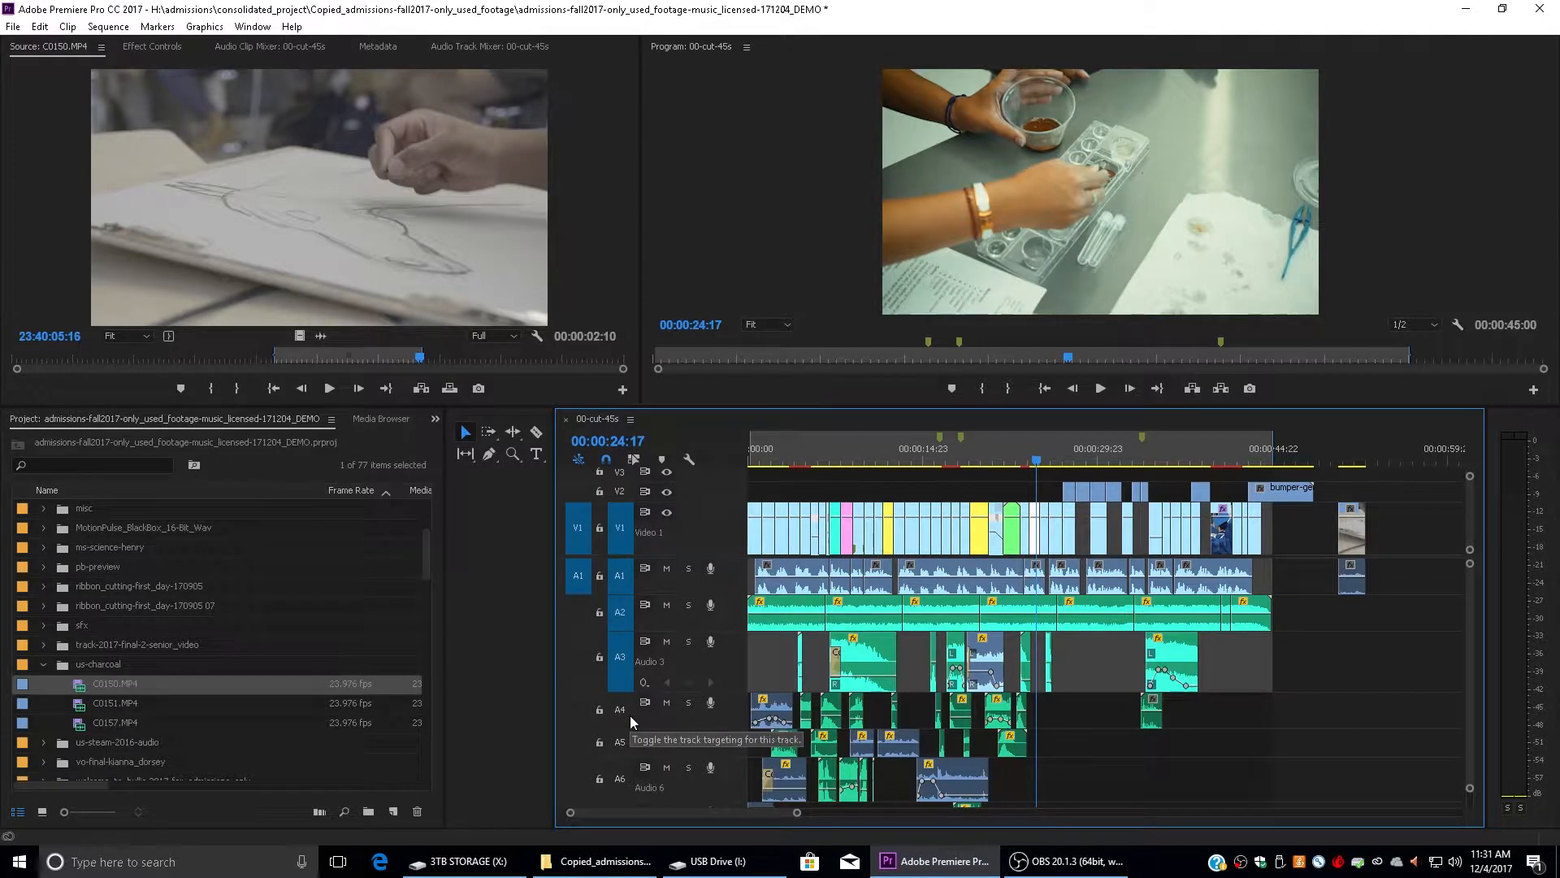
Delete the V2 clip at 00:00:27:10 from the sequence and undo the deletion.
left_click(1073, 454)
left_click(1073, 499)
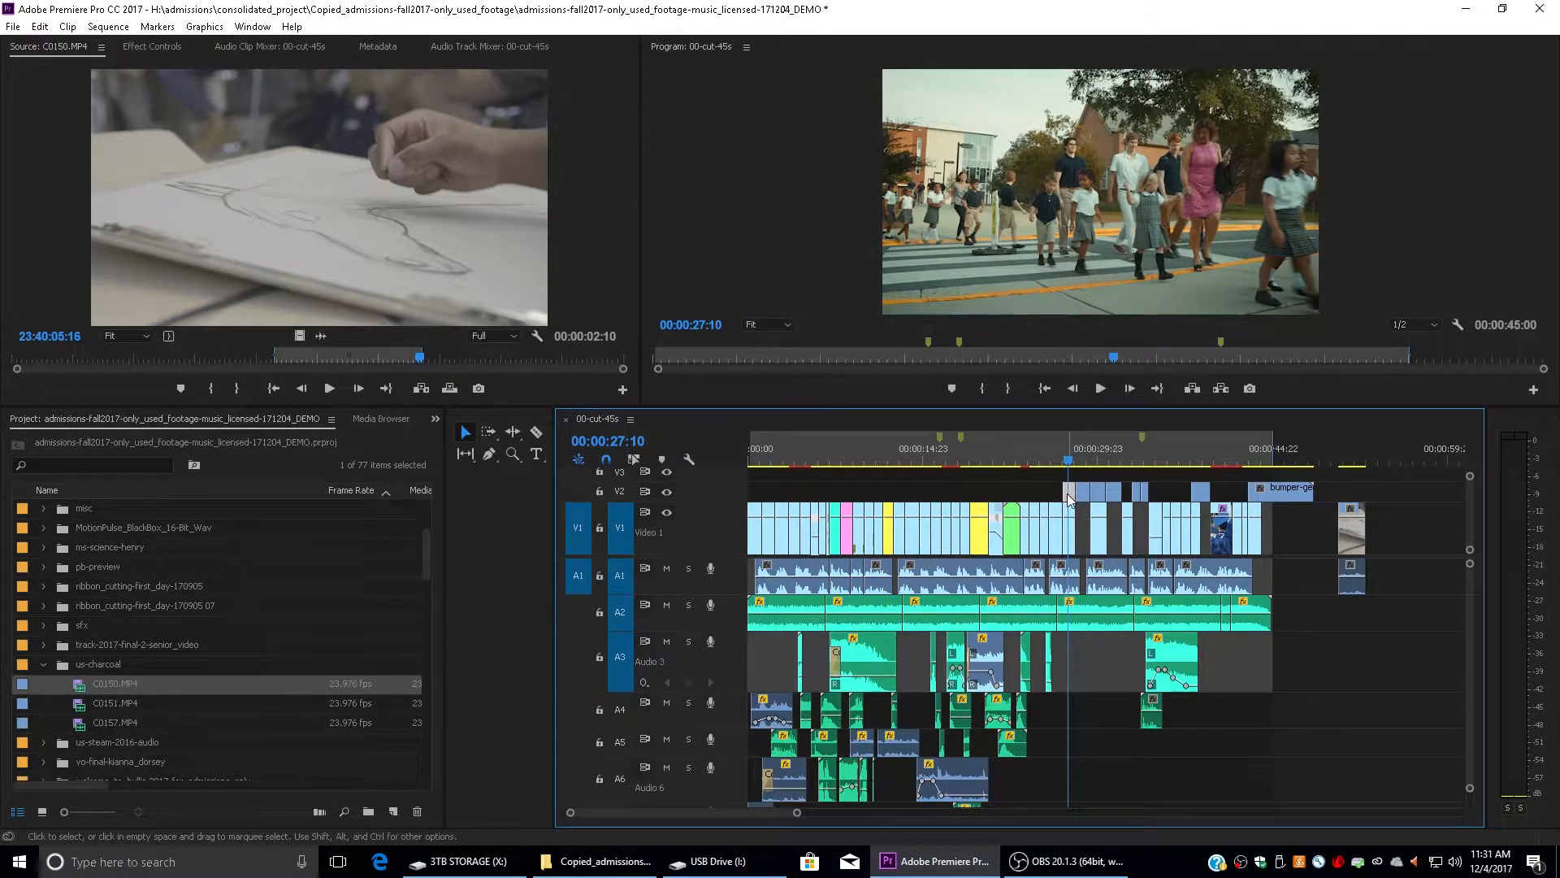
key("Delete")
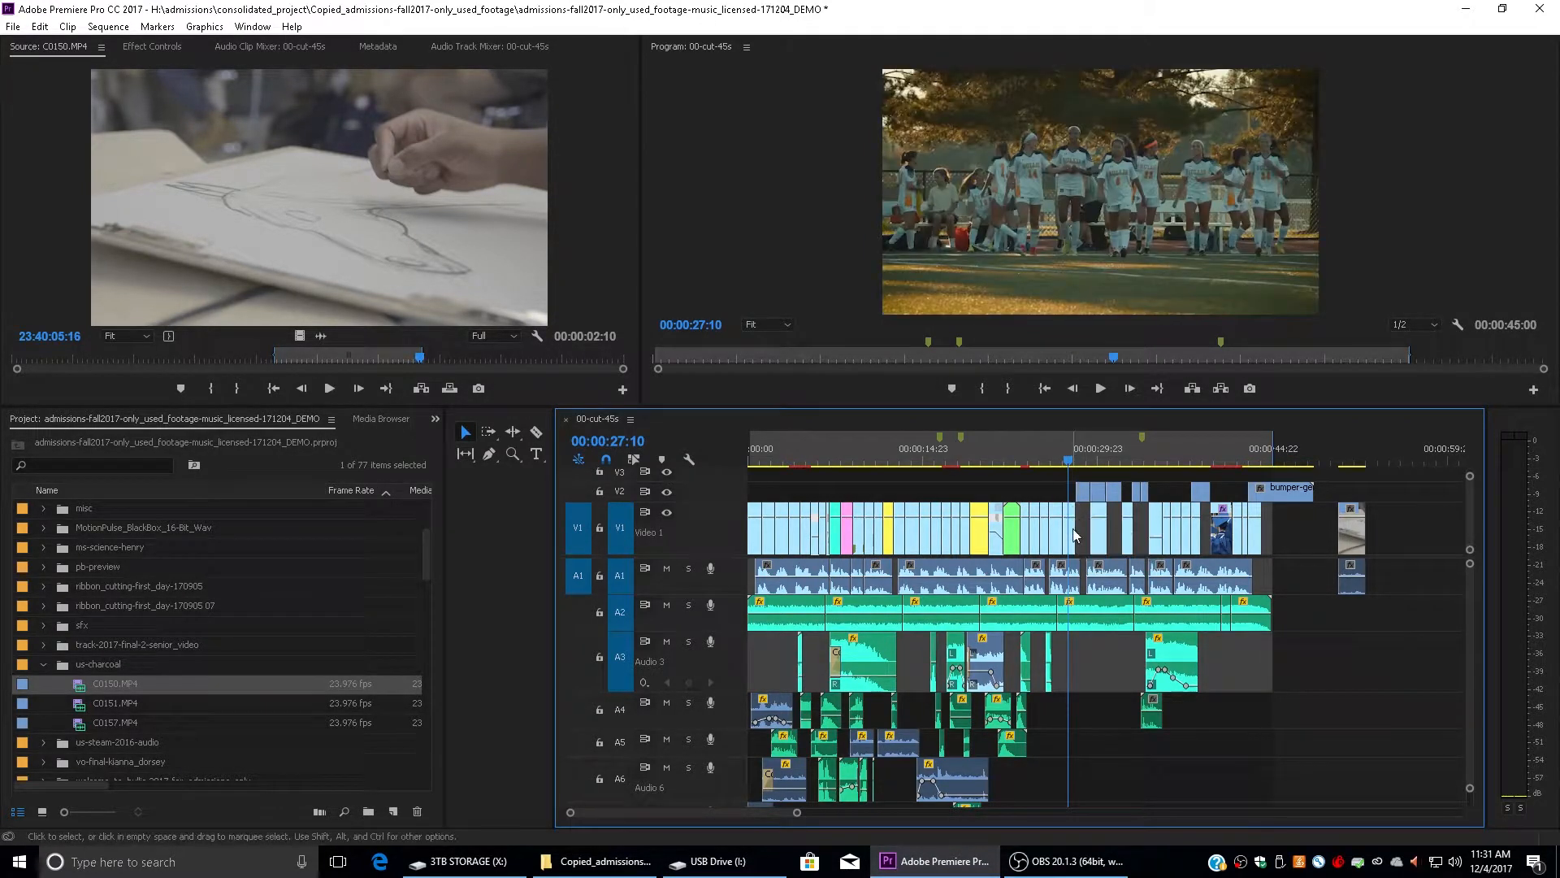
key("ctrl+z")
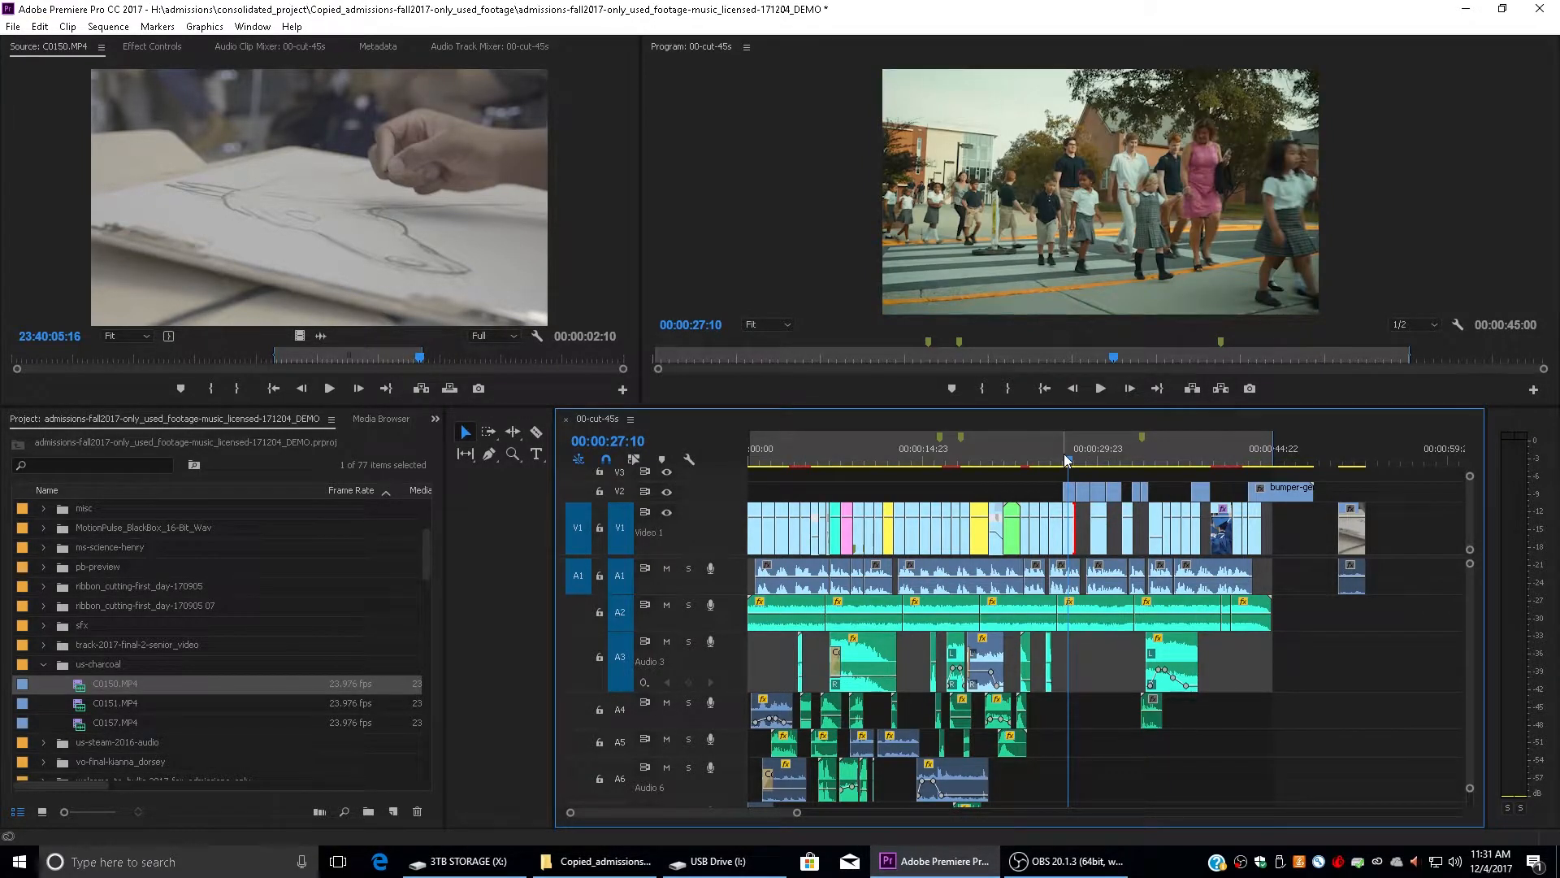
Review the middle of the 00-cut-45s sequence, playing it from just past 00:00:17:16 to 00:00:23:05.
left_click(977, 446)
left_click(956, 459)
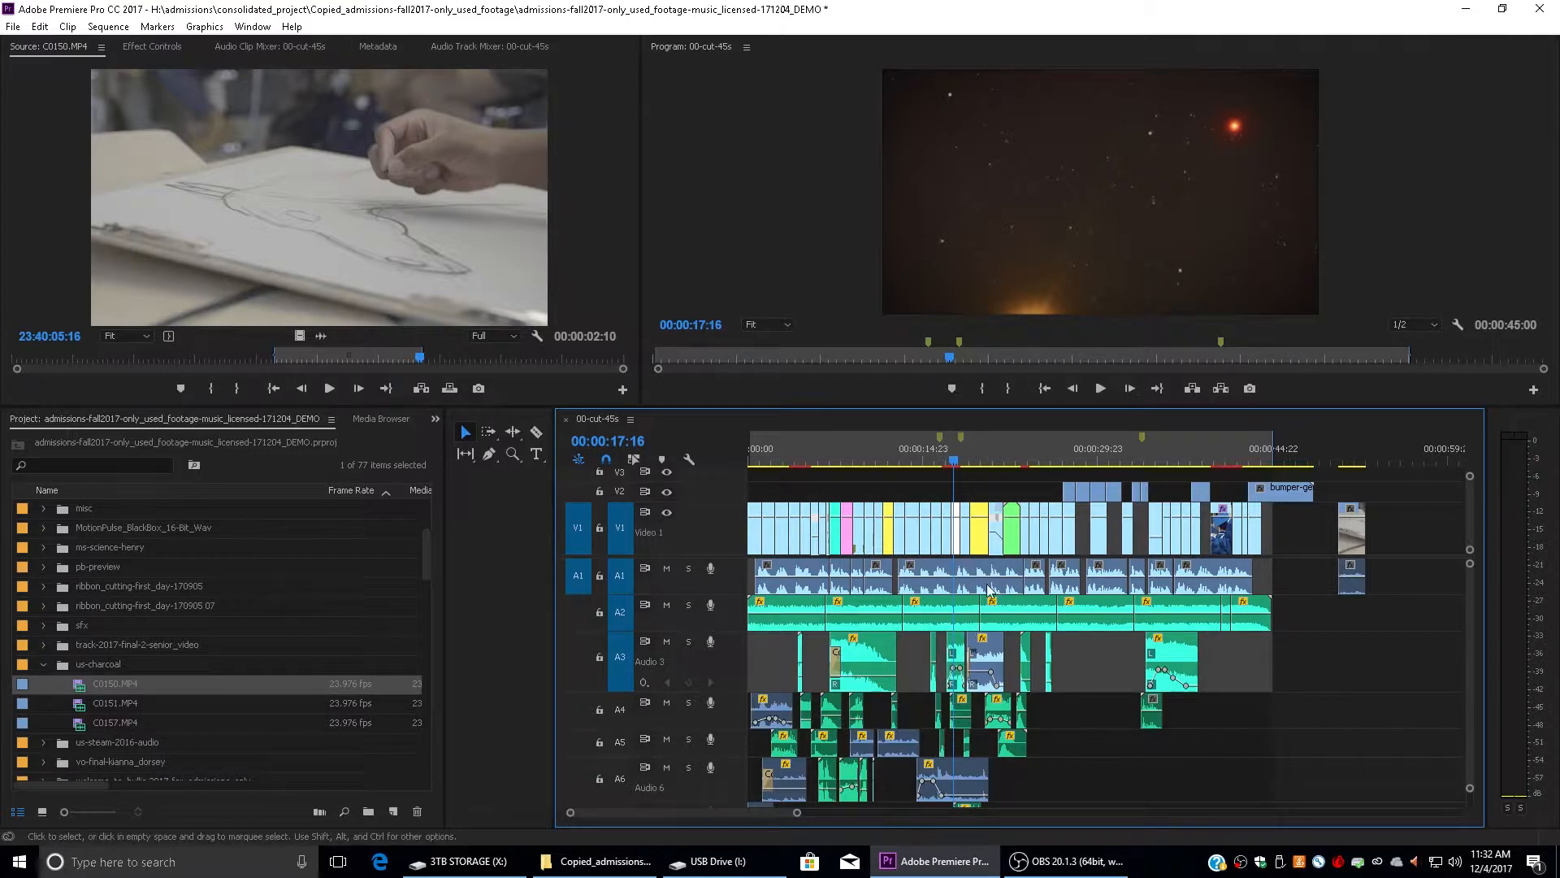
left_click(967, 458)
key("space")
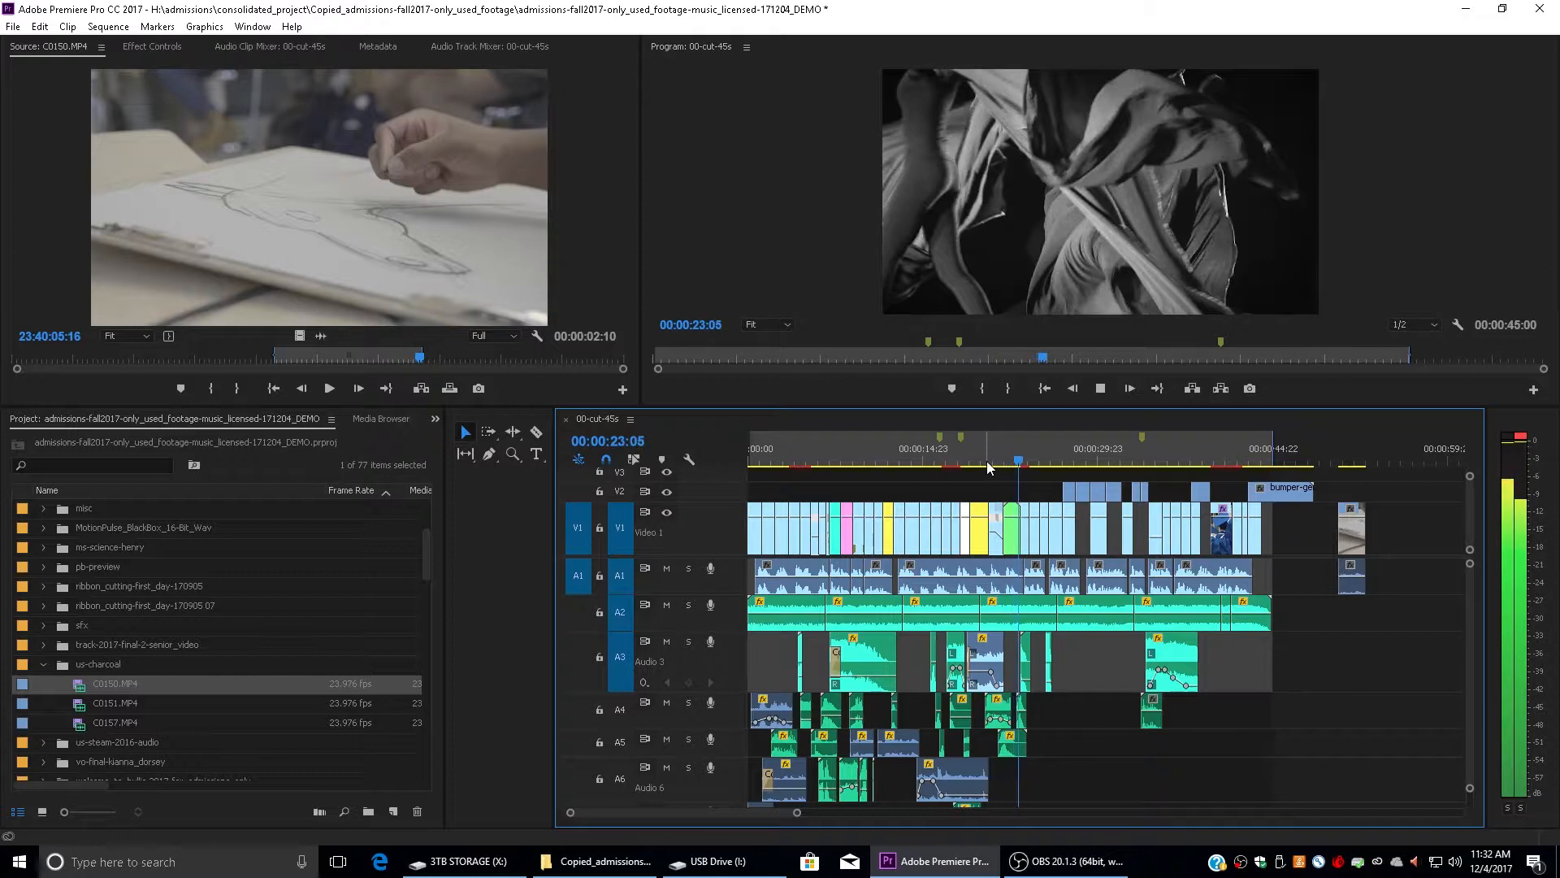
key("space")
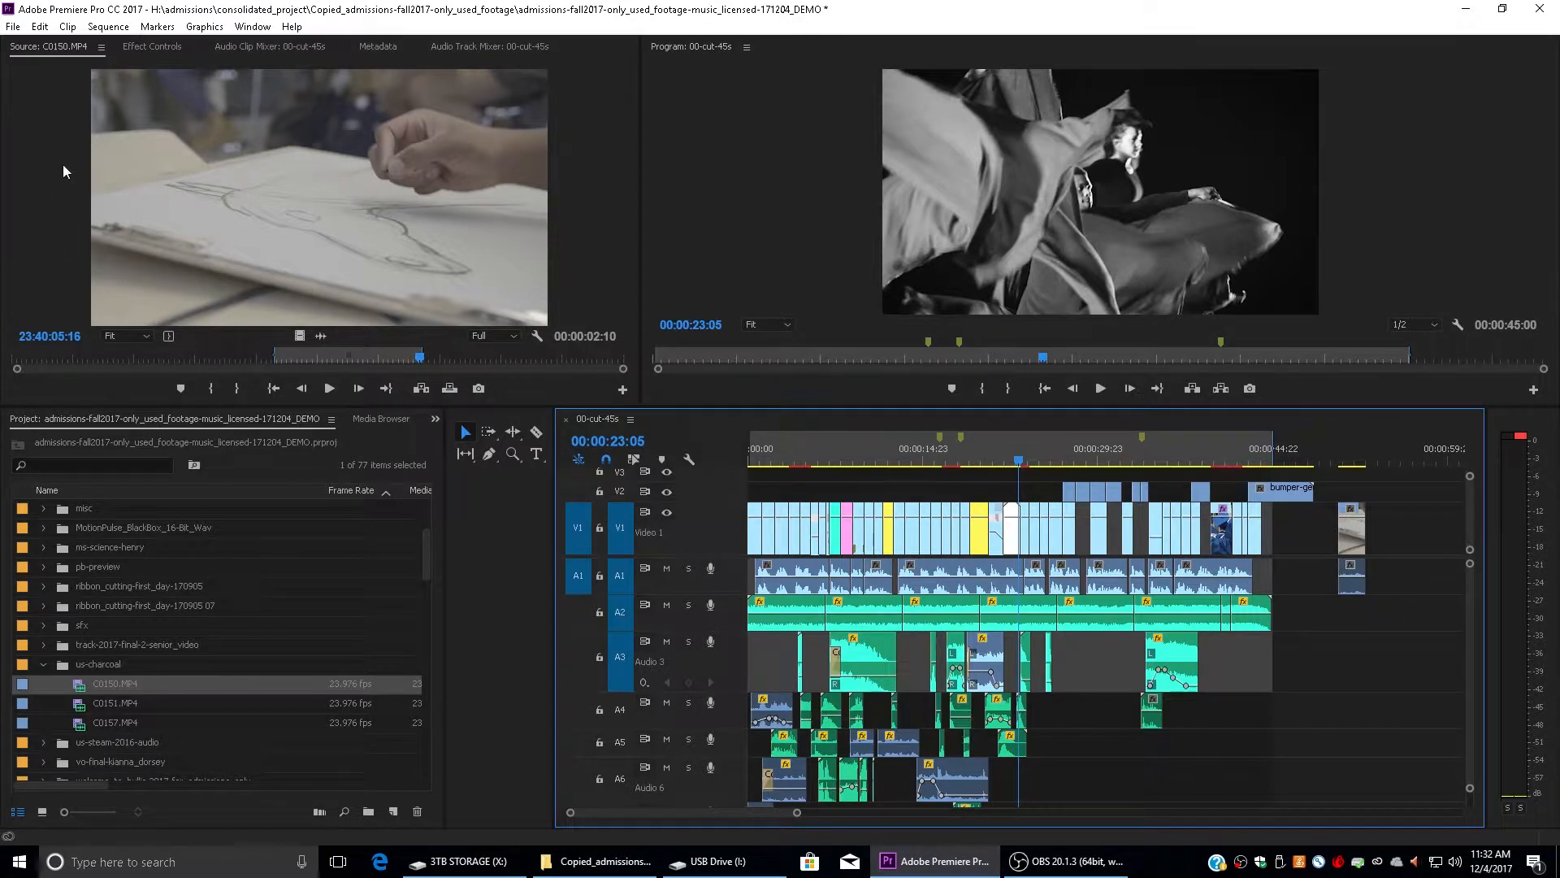
Close Premiere Pro and, in File Explorer, create a folder named IDMW17 on the Desktop.
left_click(1540, 10)
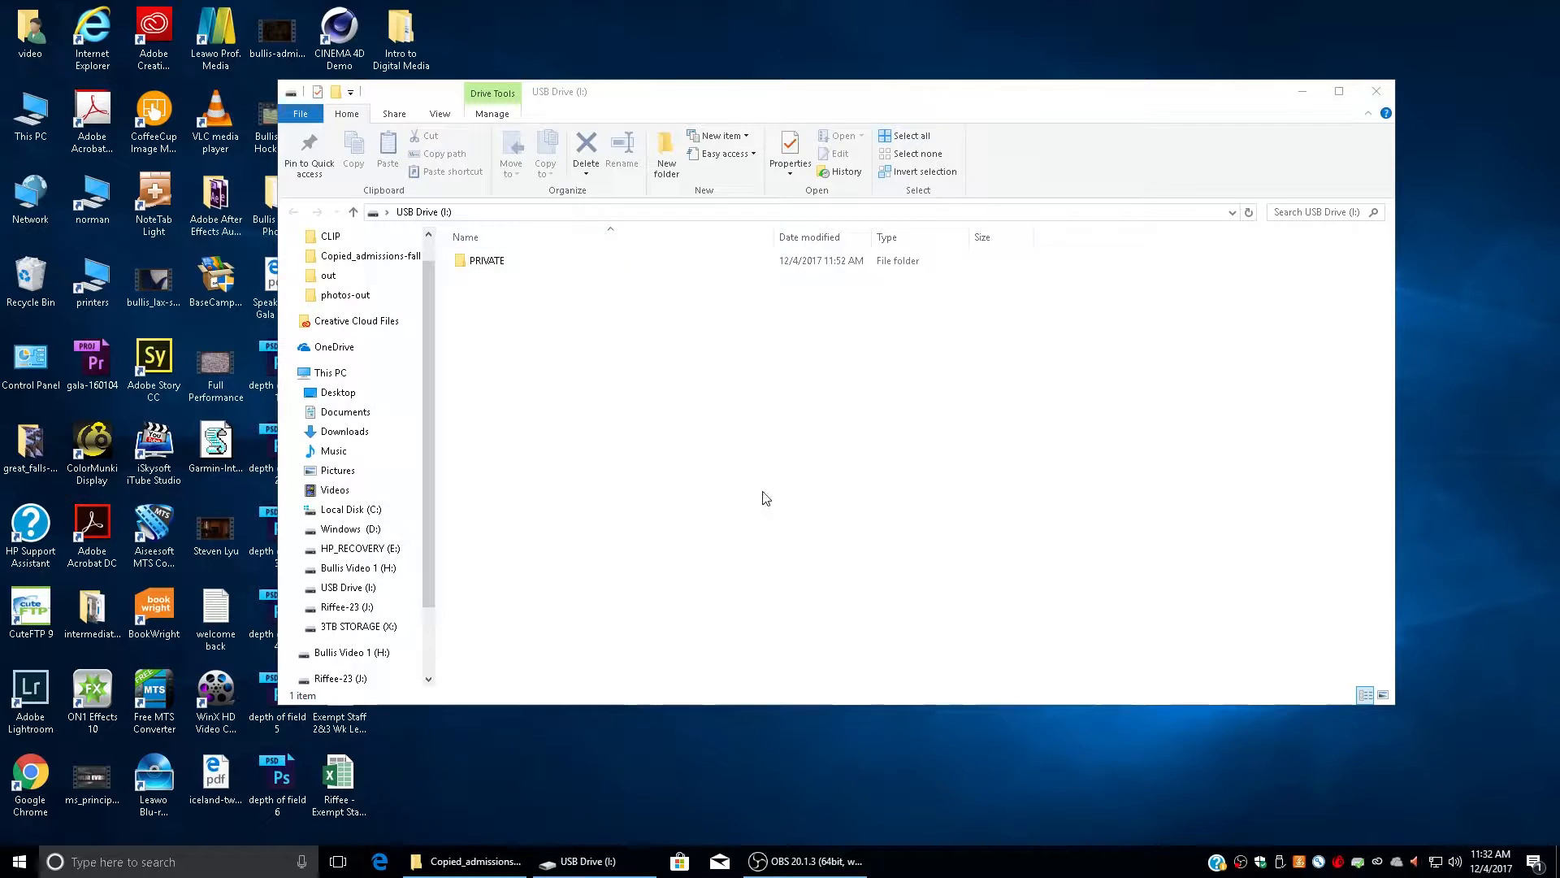
left_click(339, 393)
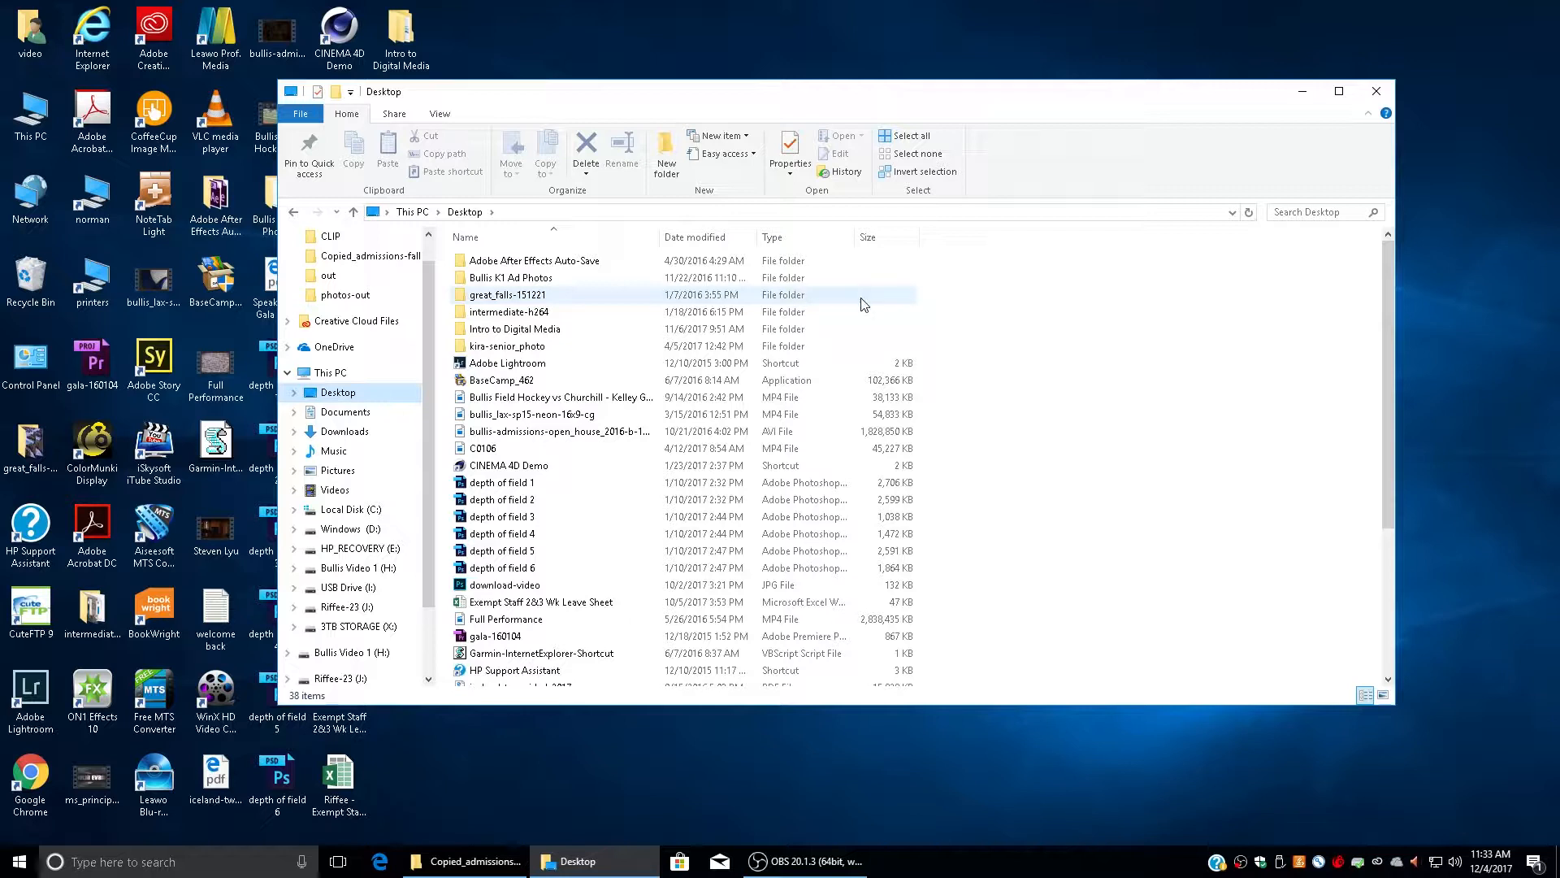
right_click(1045, 315)
mouse_move(1083, 464)
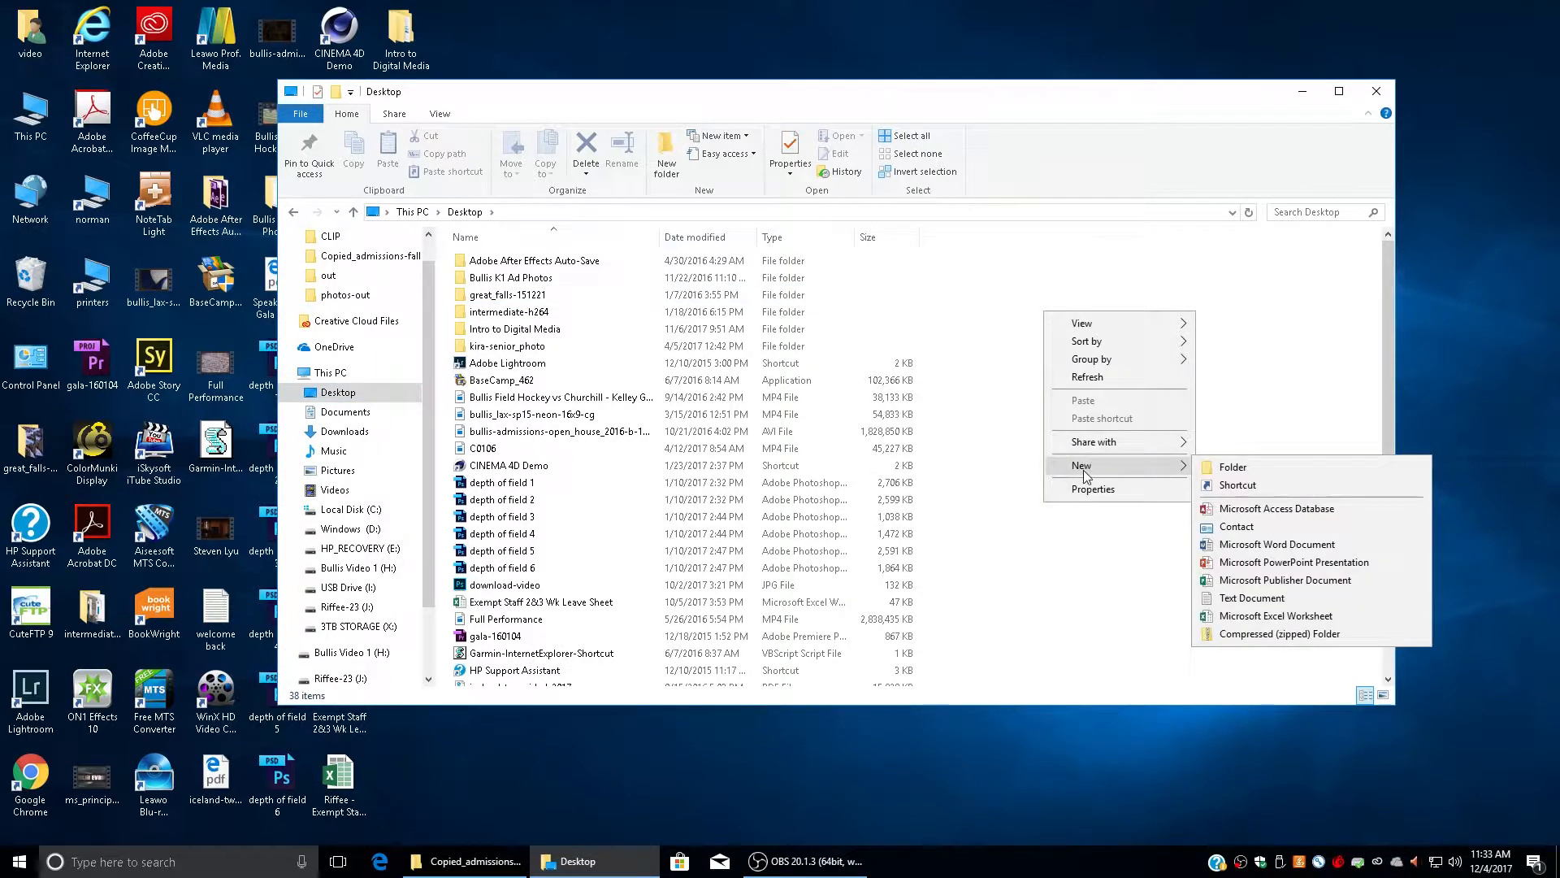
left_click(1251, 468)
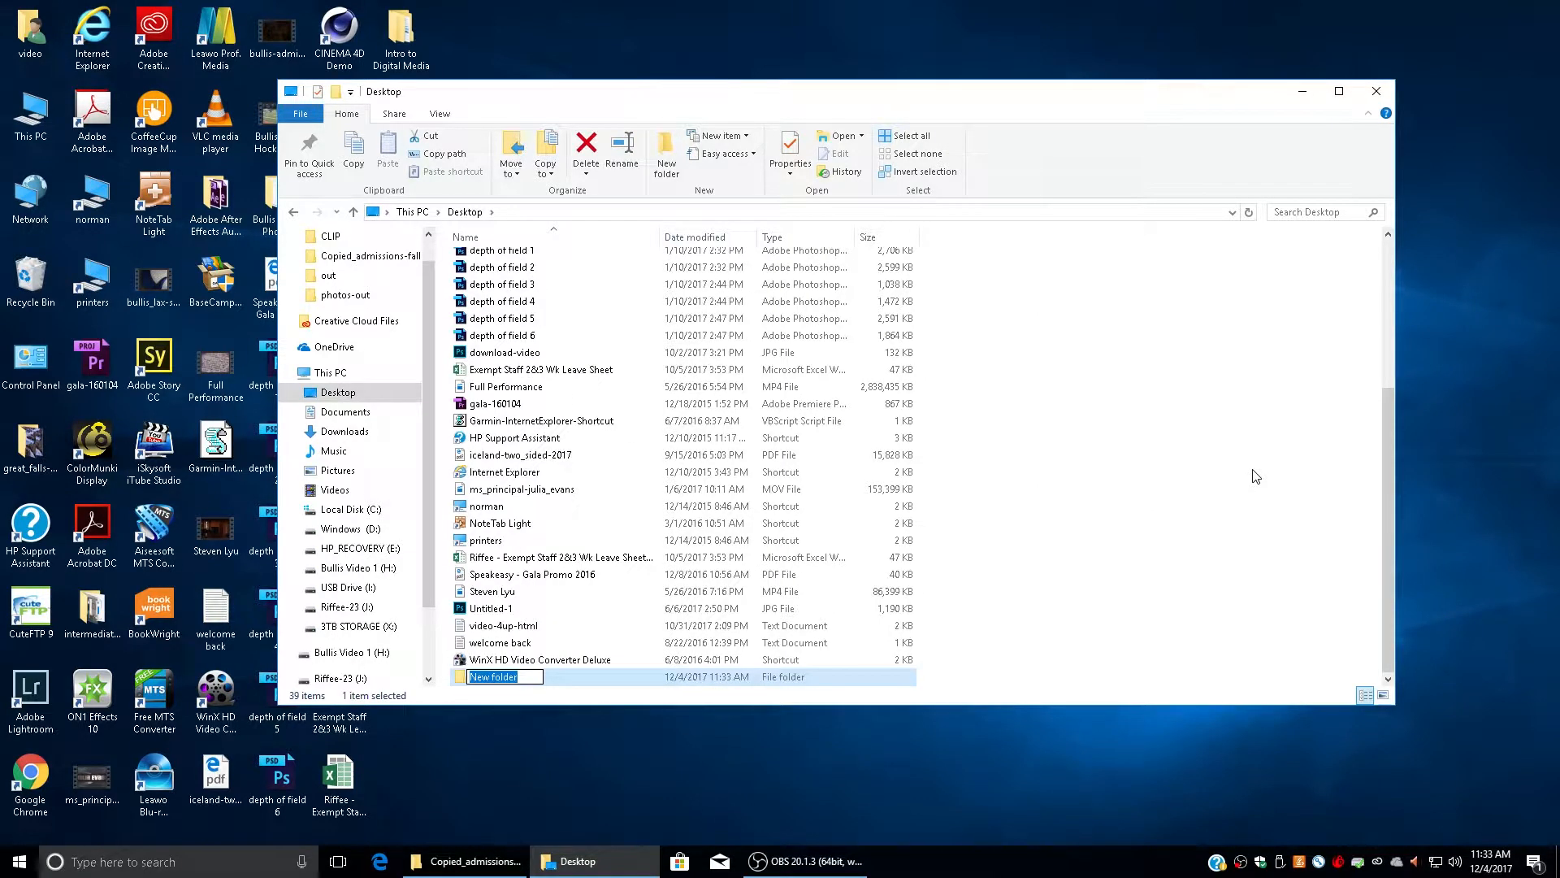
type("IDMW17")
left_click(557, 681)
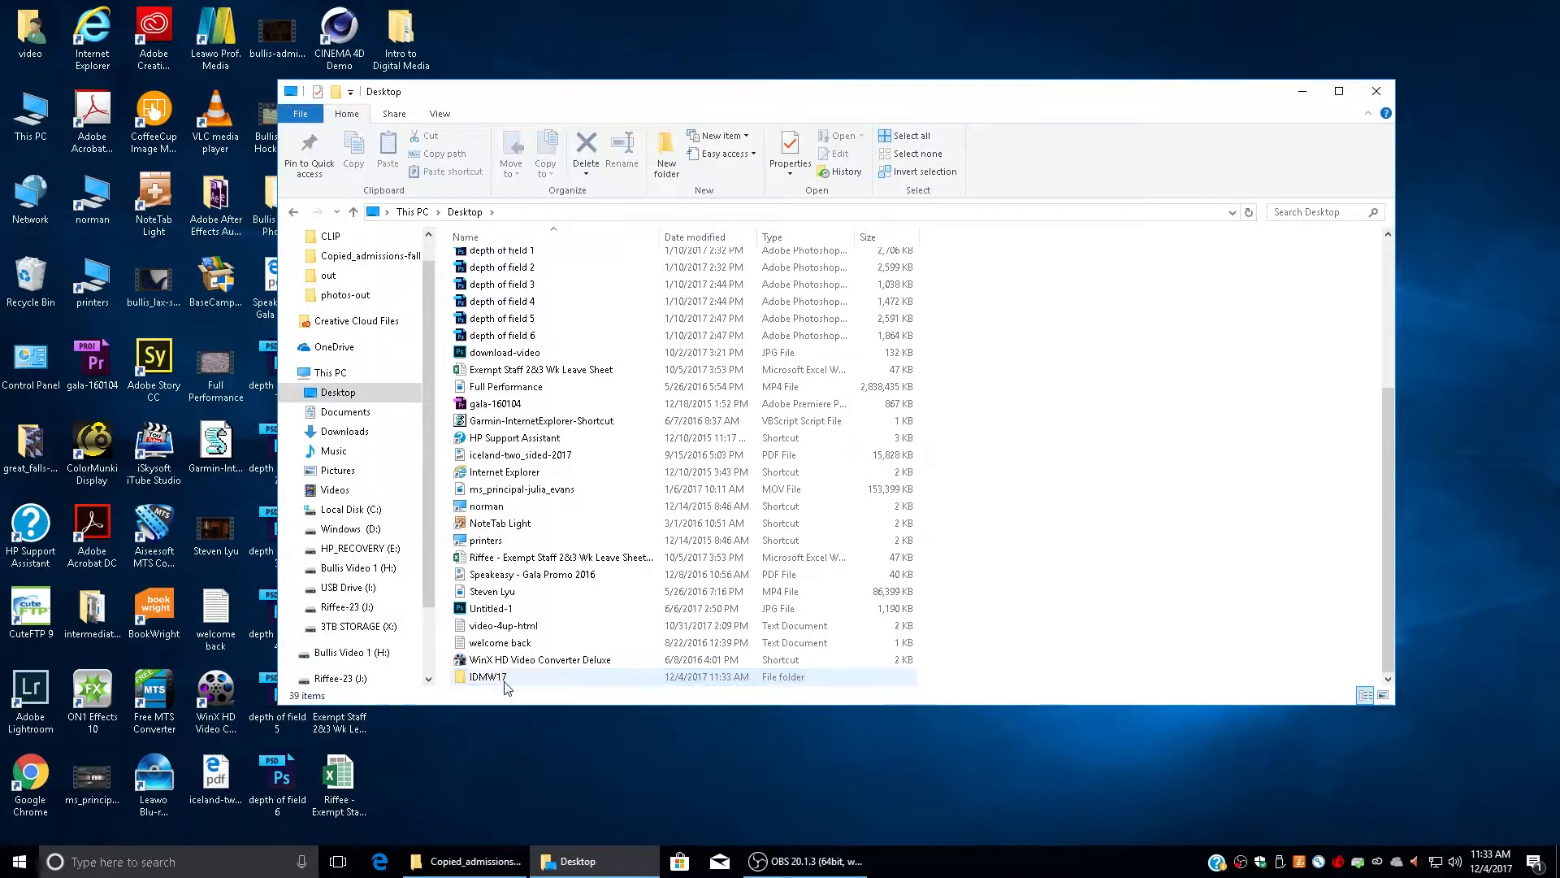
Inside the IDMW17 folder, create a subfolder named with the owner's last name in lowercase.
double_click(460, 683)
right_click(633, 362)
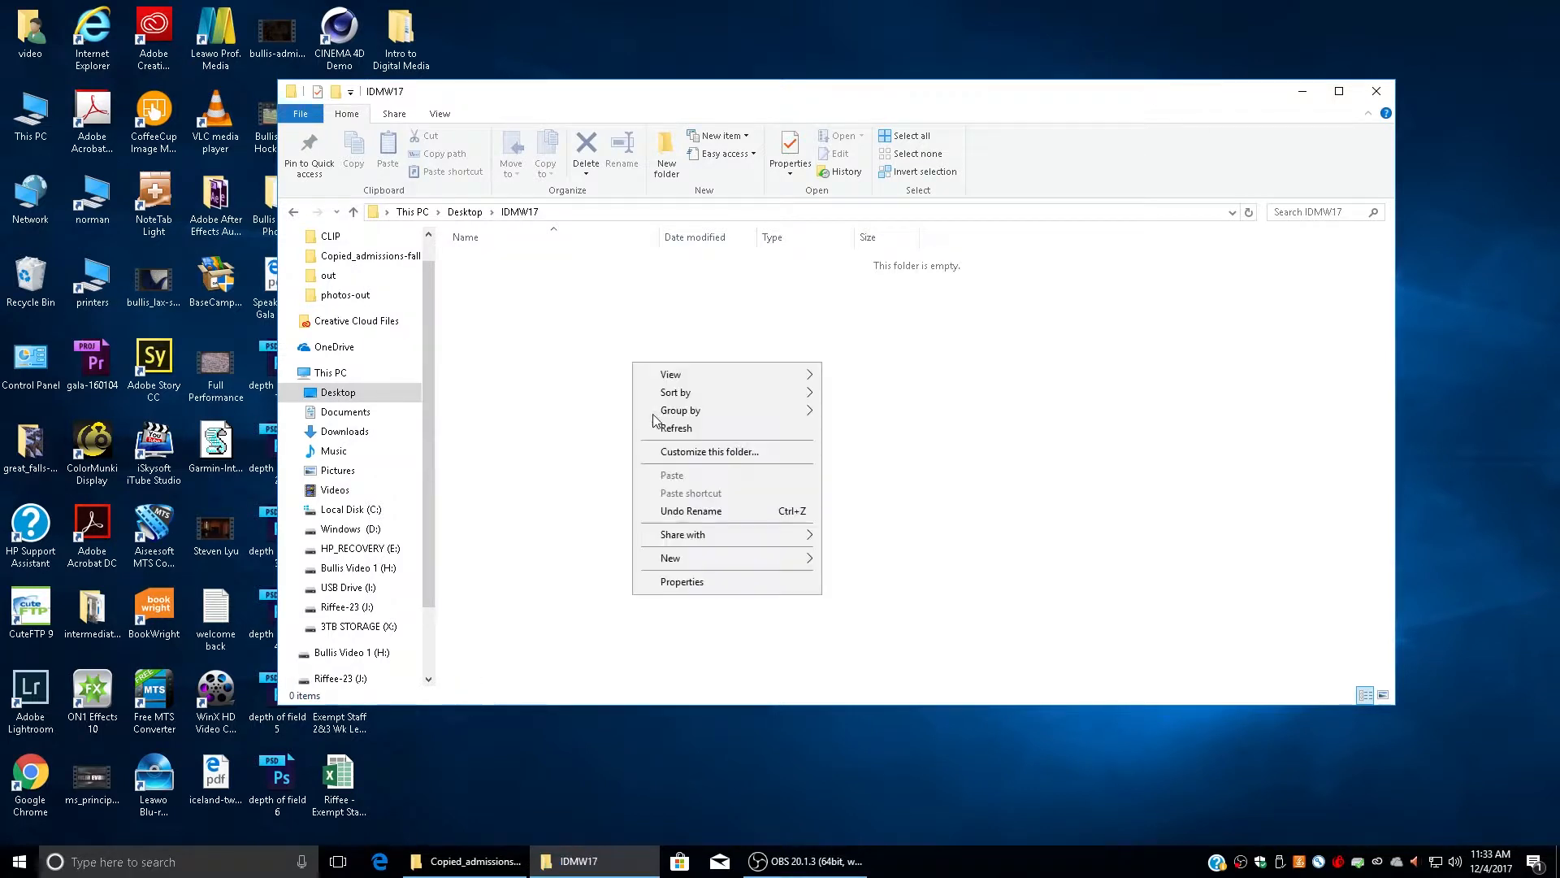
mouse_move(675, 567)
left_click(969, 569)
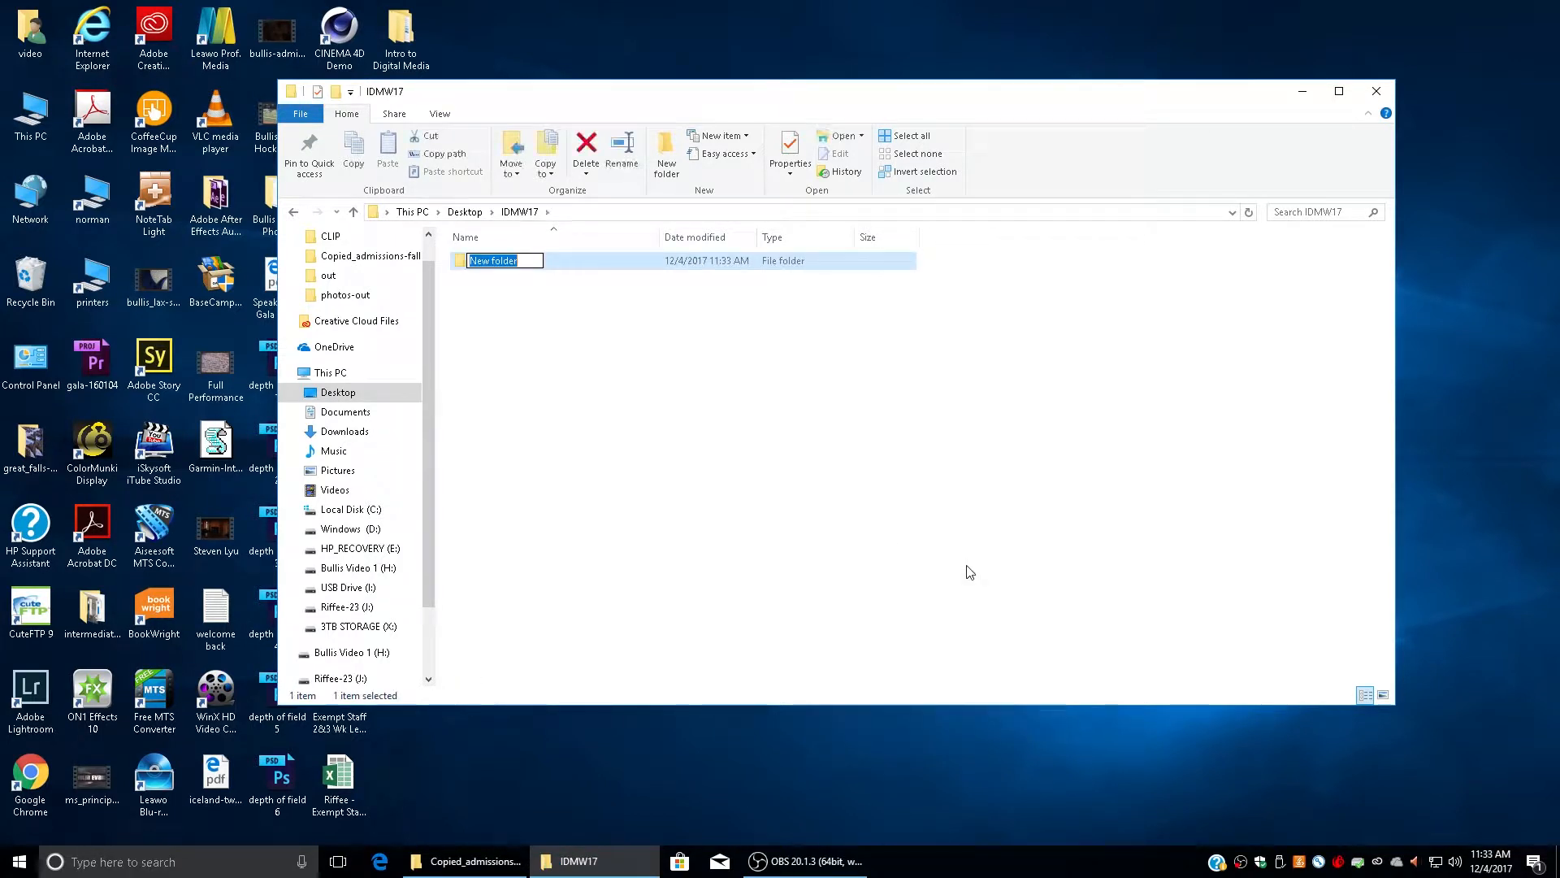
type("riffee")
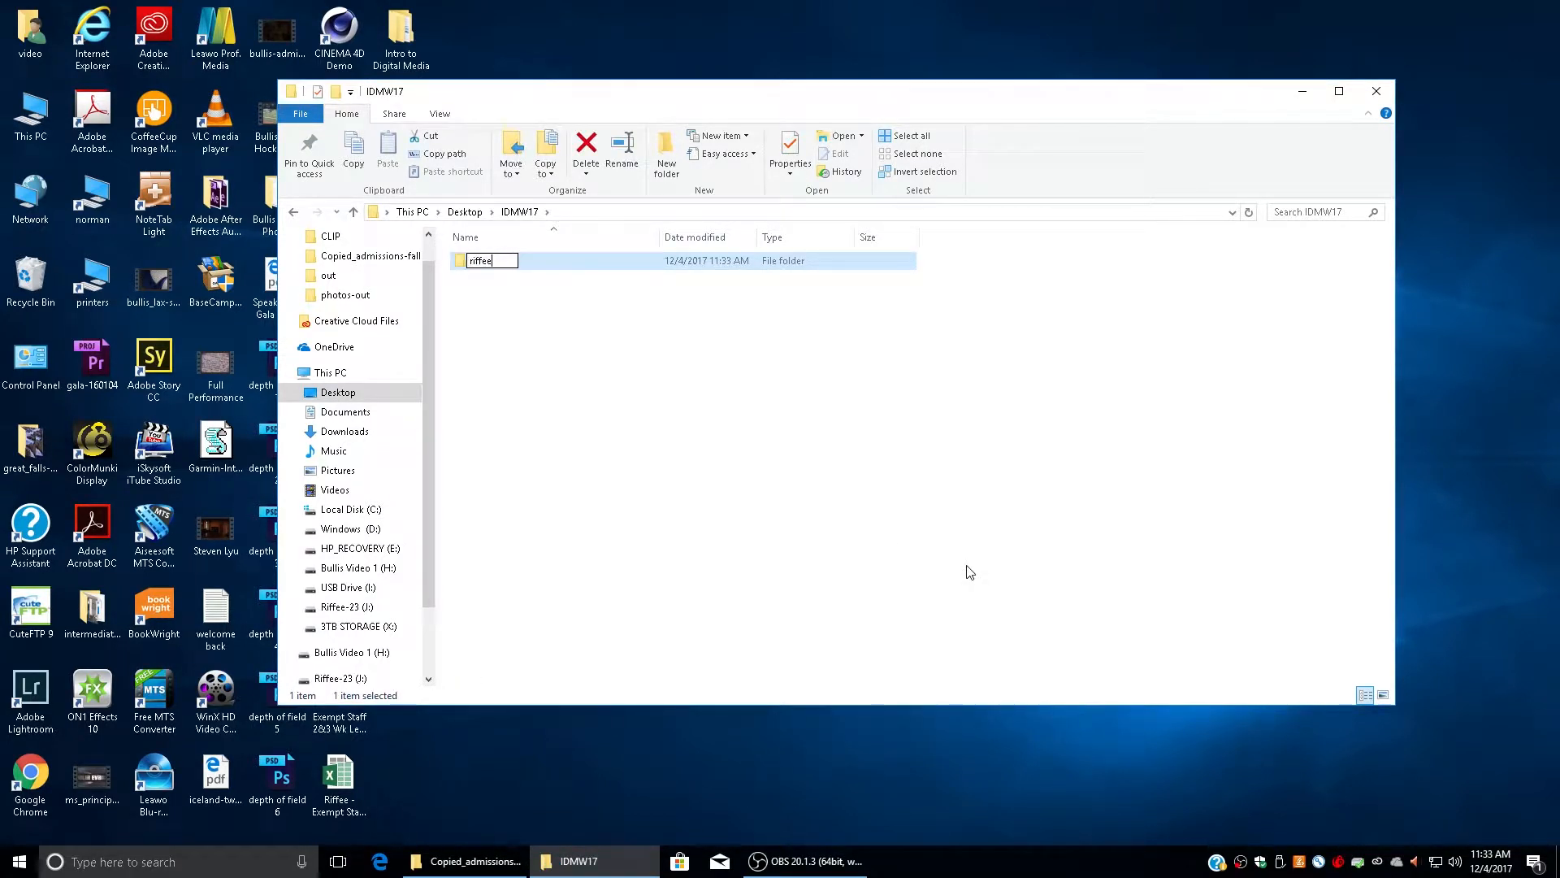
key("Return")
Inside the last-name folder, create a project folder named bdc_lobby.
double_click(462, 262)
right_click(656, 342)
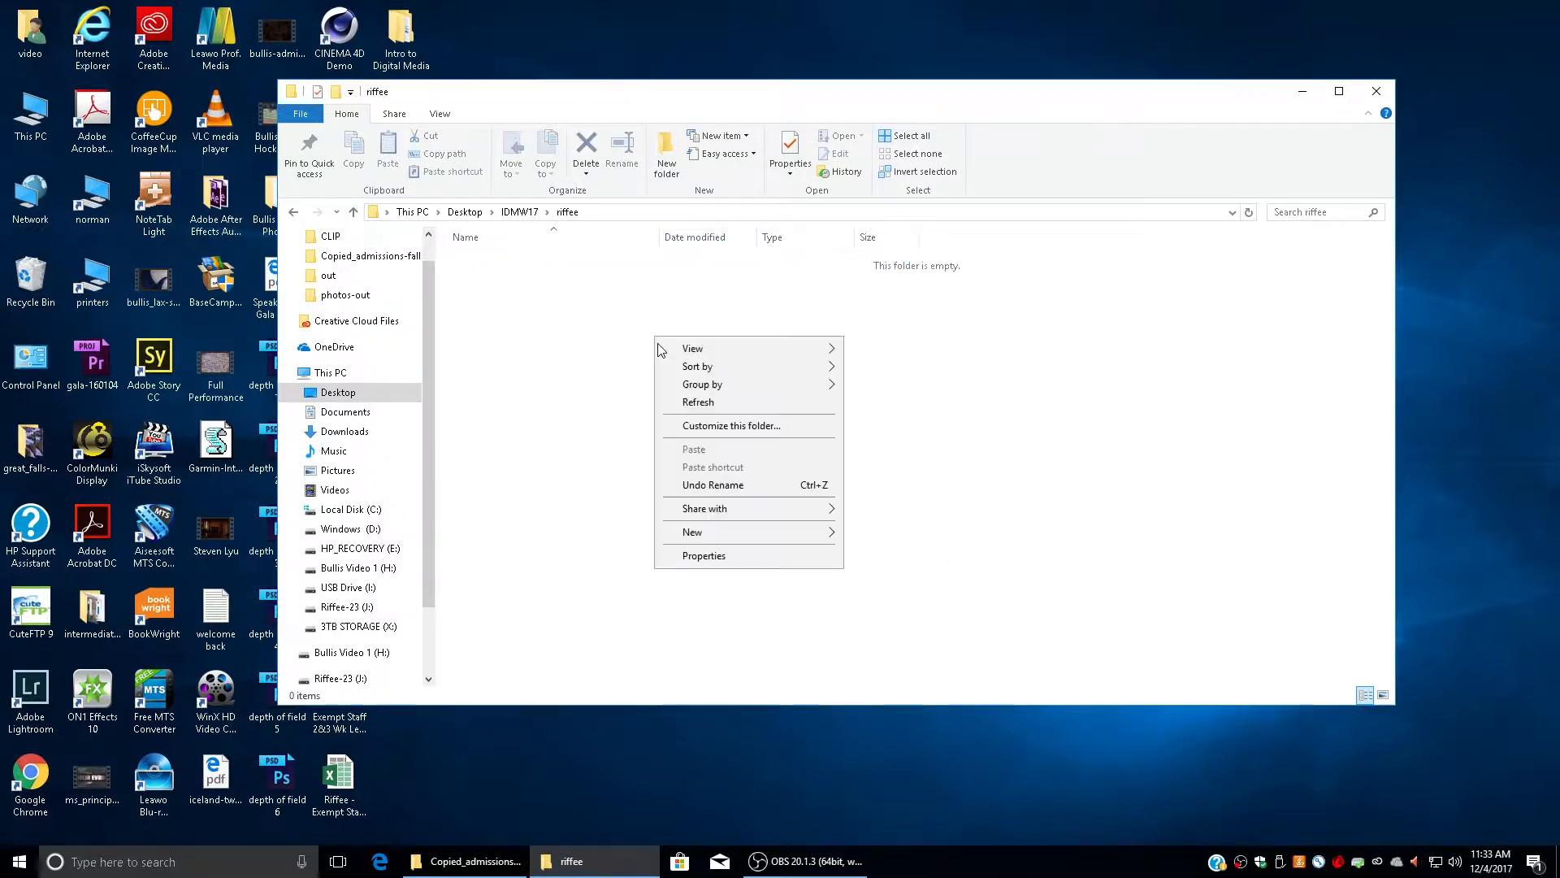
mouse_move(826, 532)
left_click(888, 538)
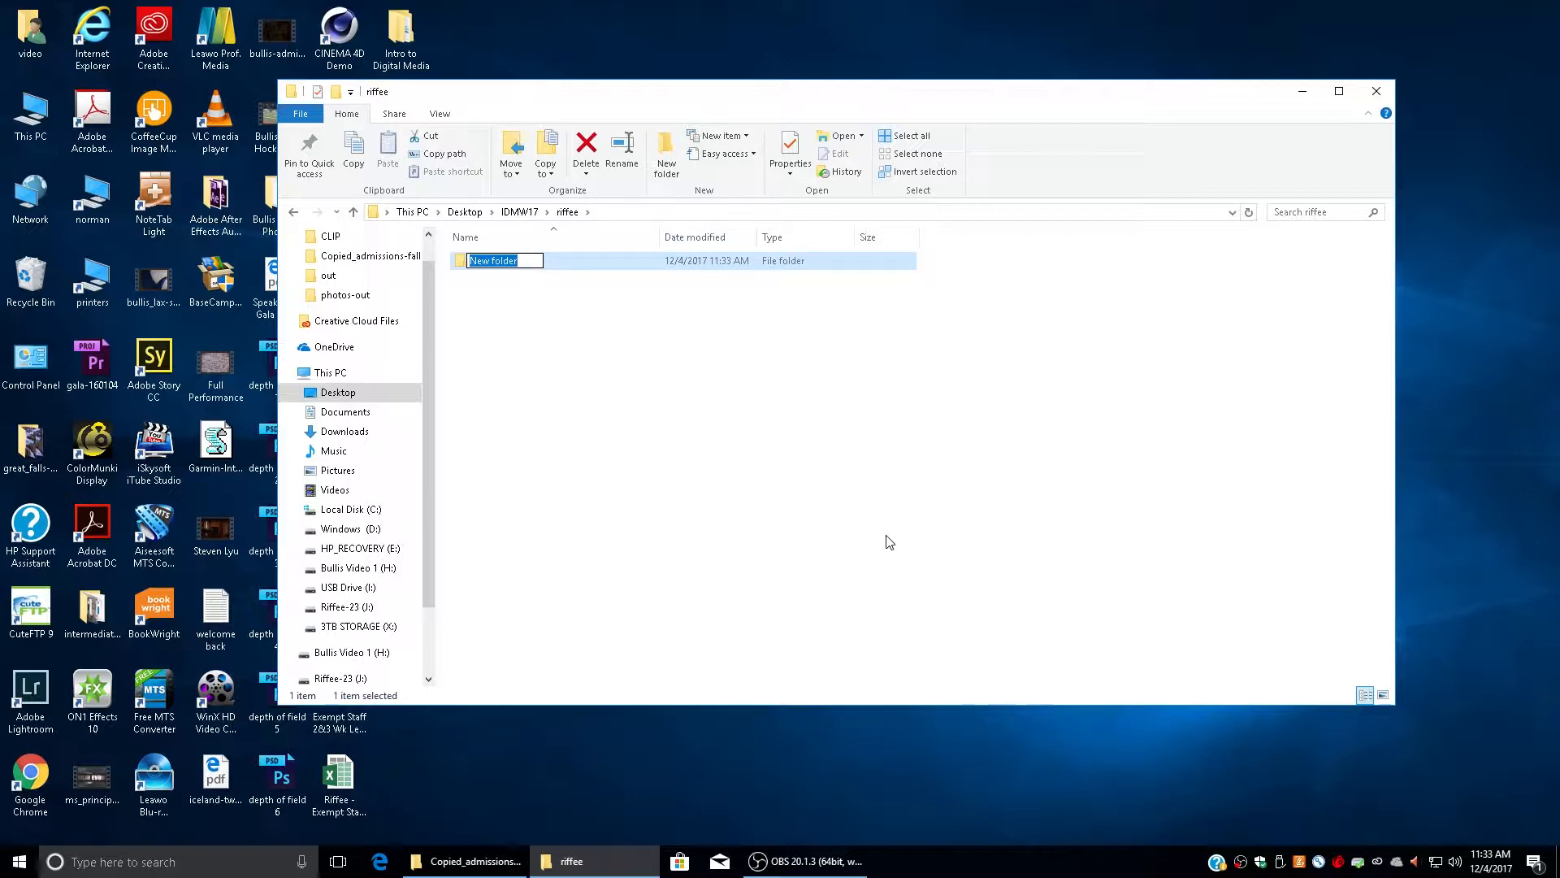
type("bdc_lobby")
key("Return")
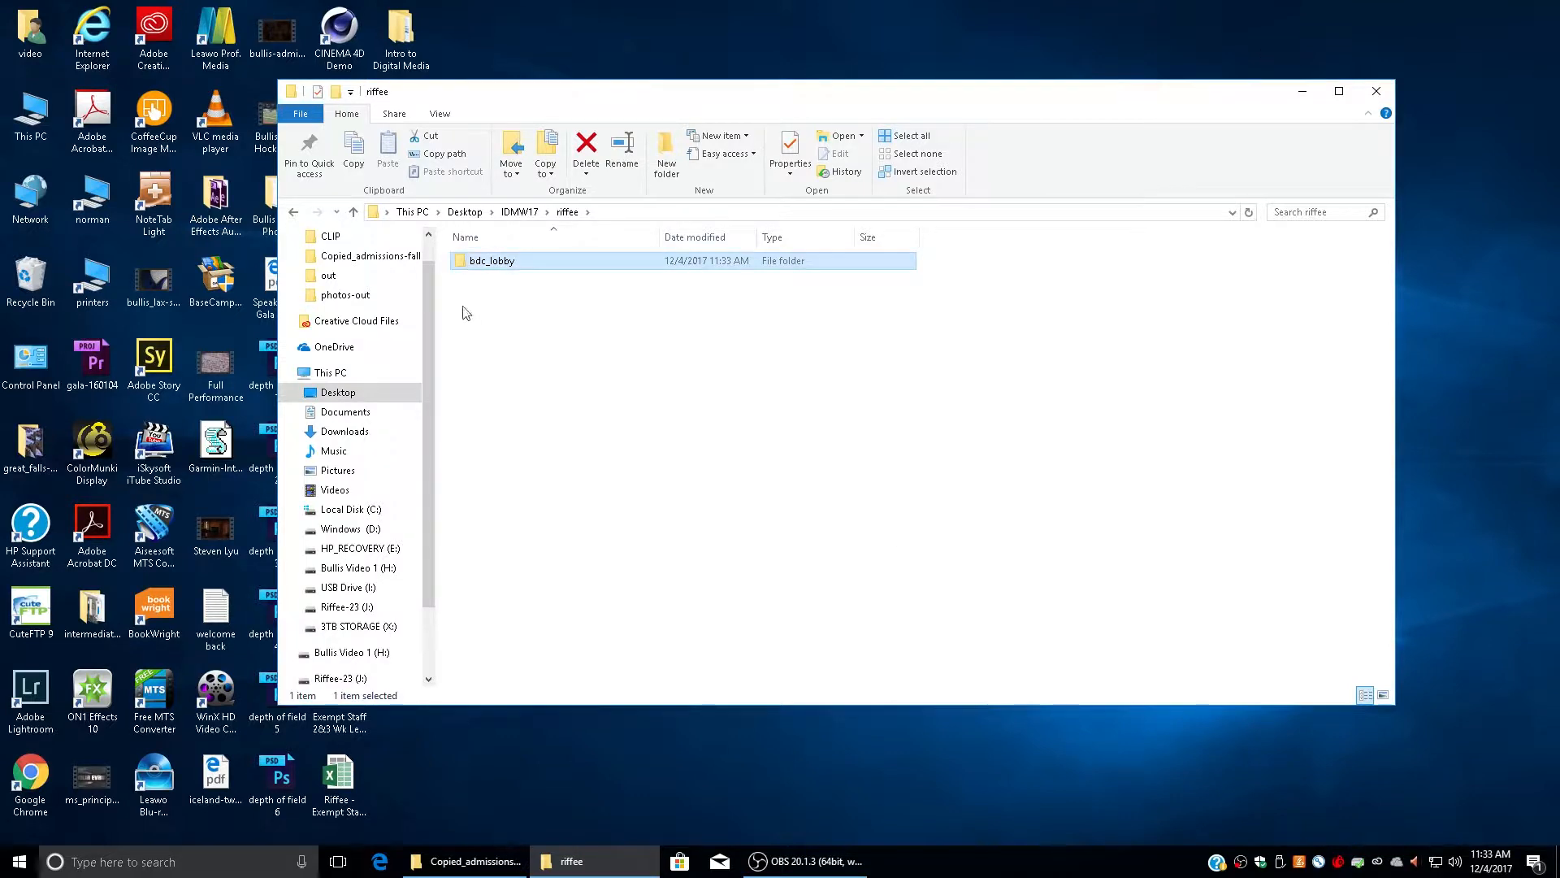
Inside the bdc_lobby folder, create a subfolder named footage.
double_click(461, 264)
right_click(615, 338)
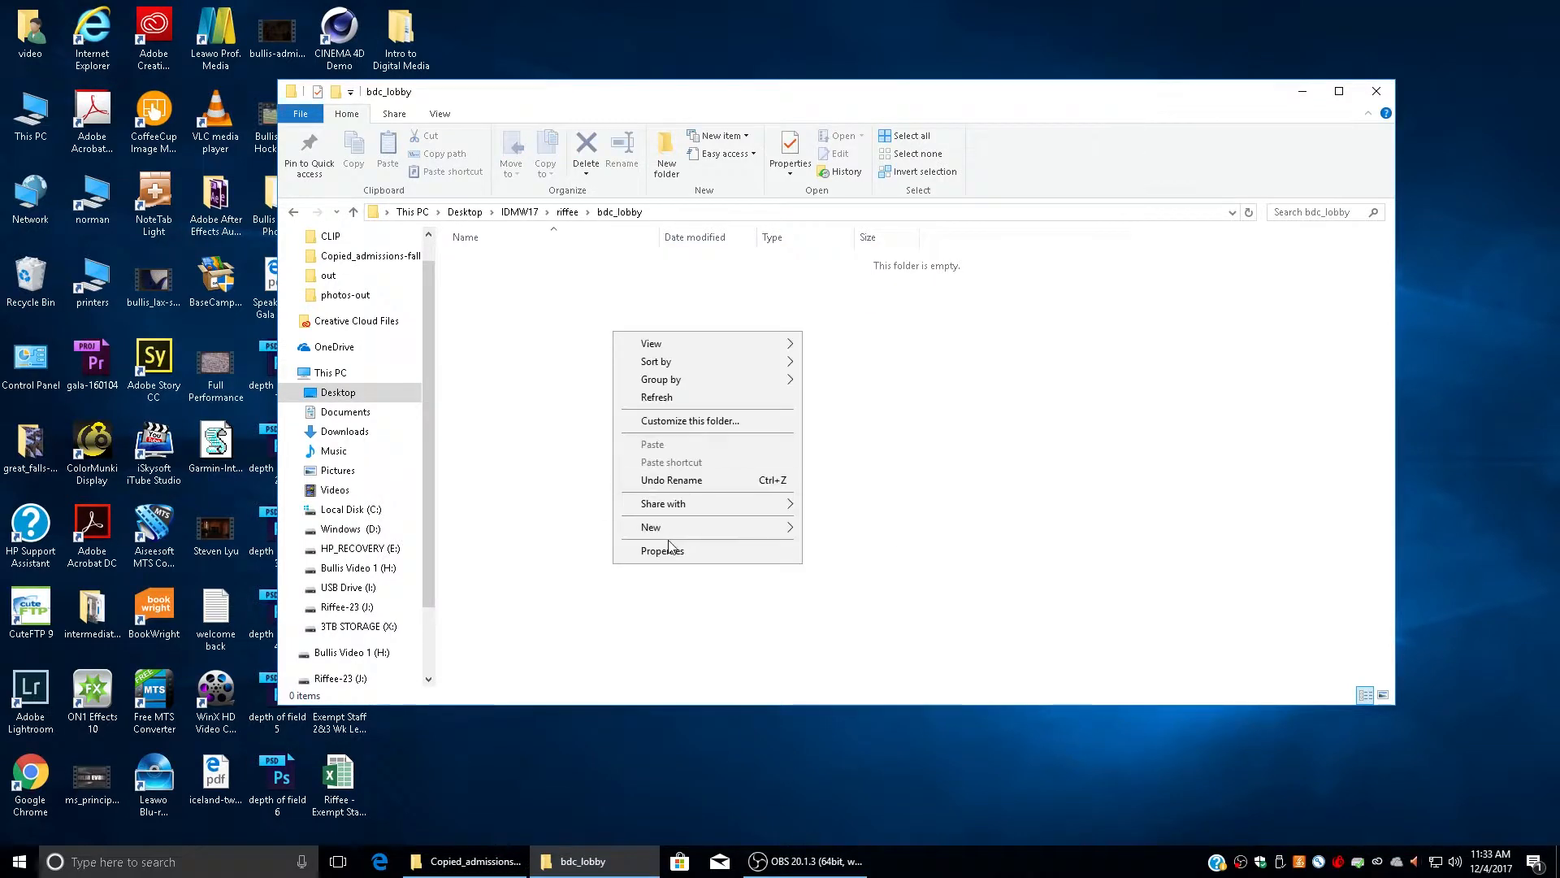
mouse_move(670, 530)
left_click(874, 533)
type("footage")
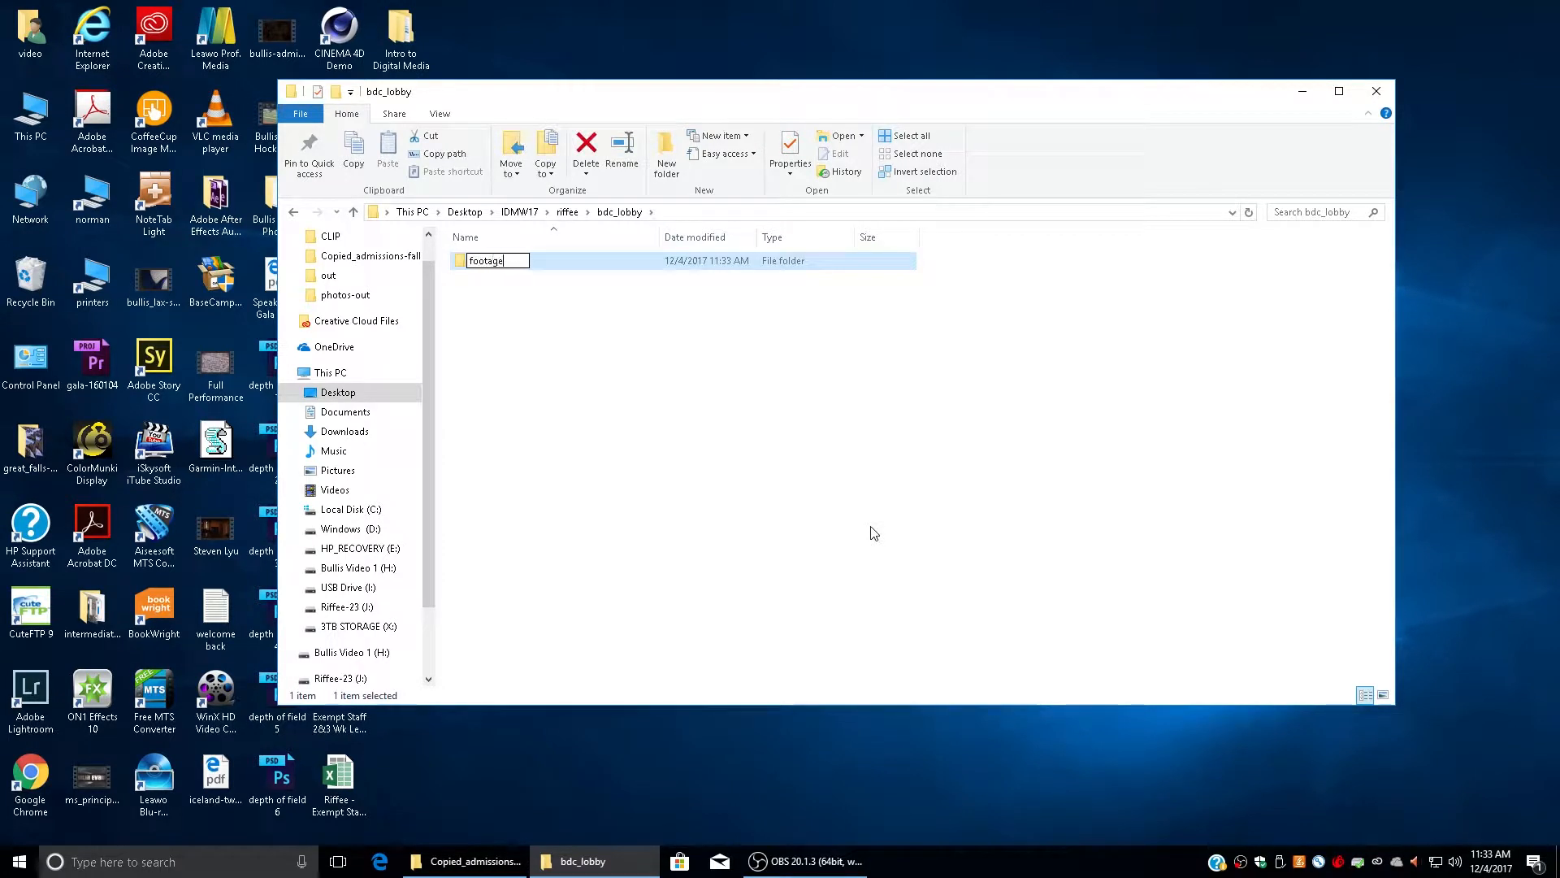
key("Return")
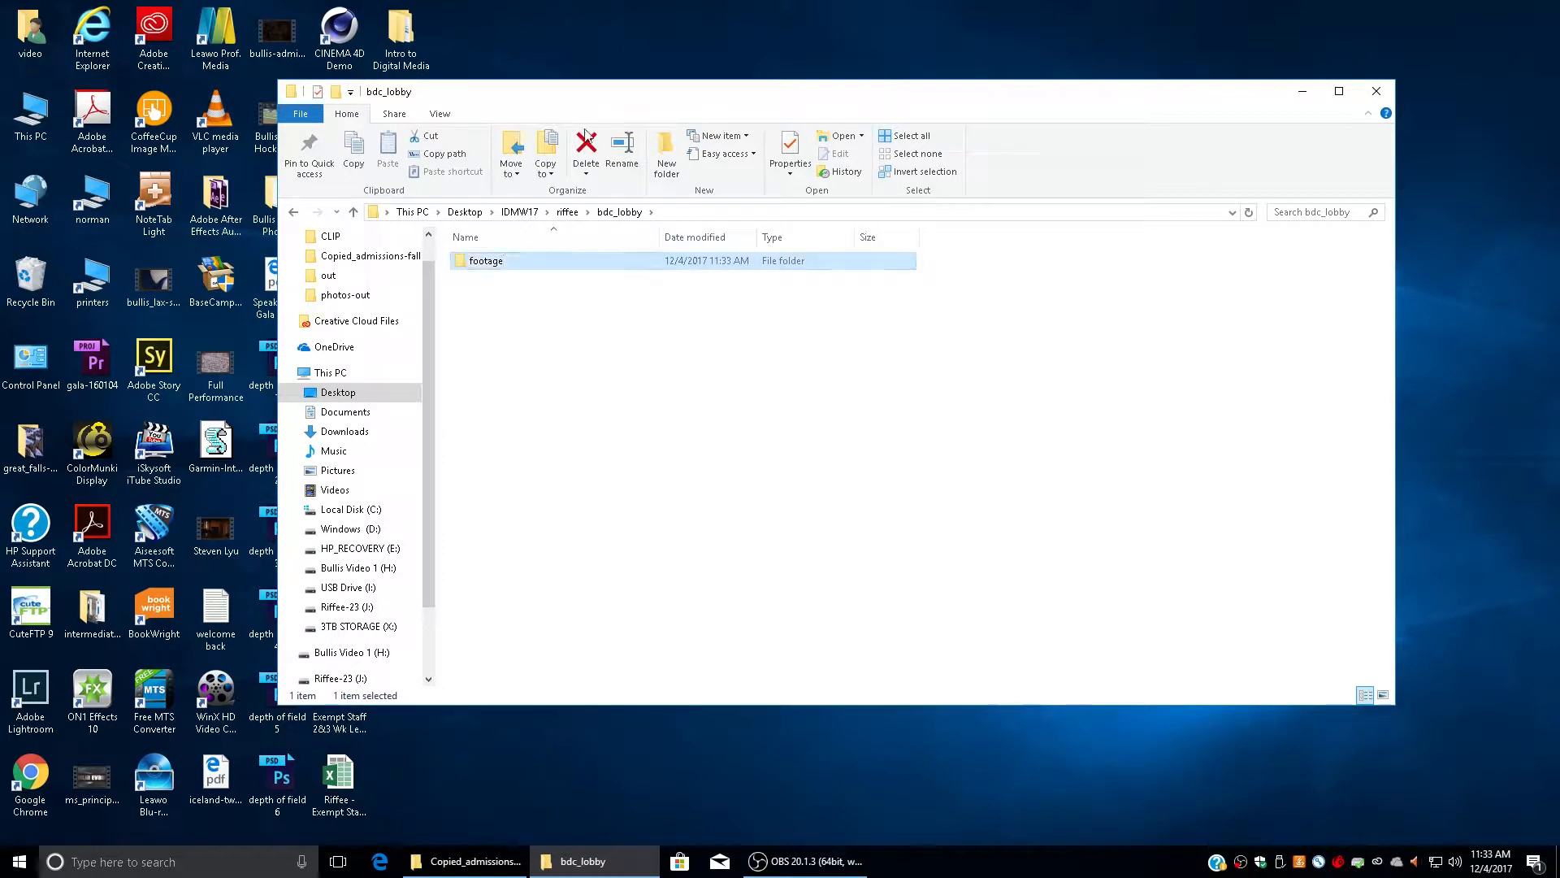
Add a second subfolder named premiere to bdc_lobby and select the footage folder.
right_click(574, 336)
mouse_move(633, 532)
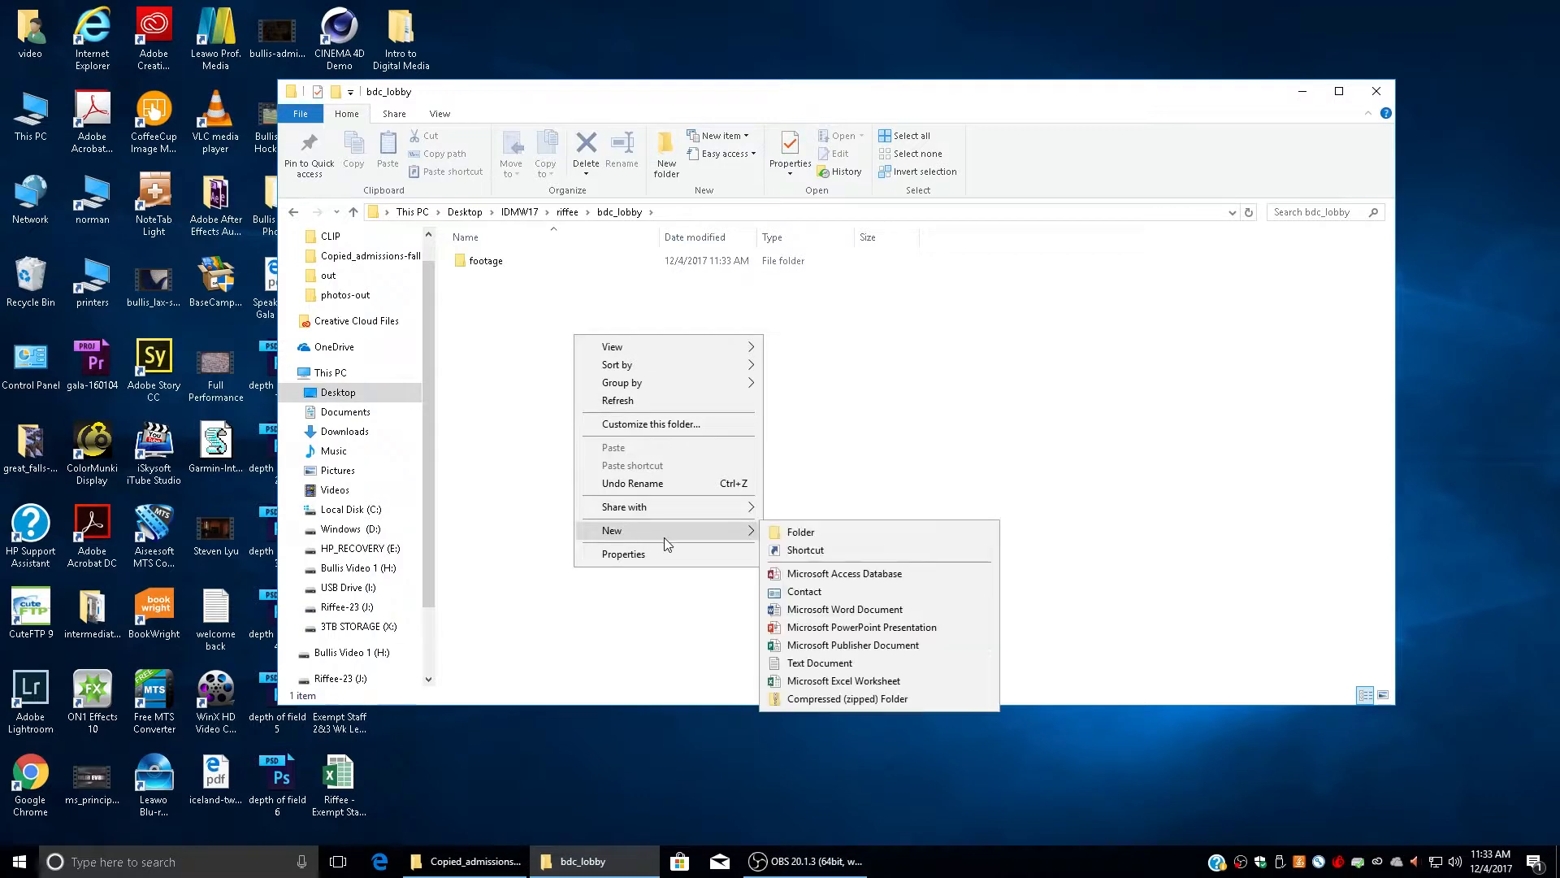
left_click(794, 532)
type("premiere")
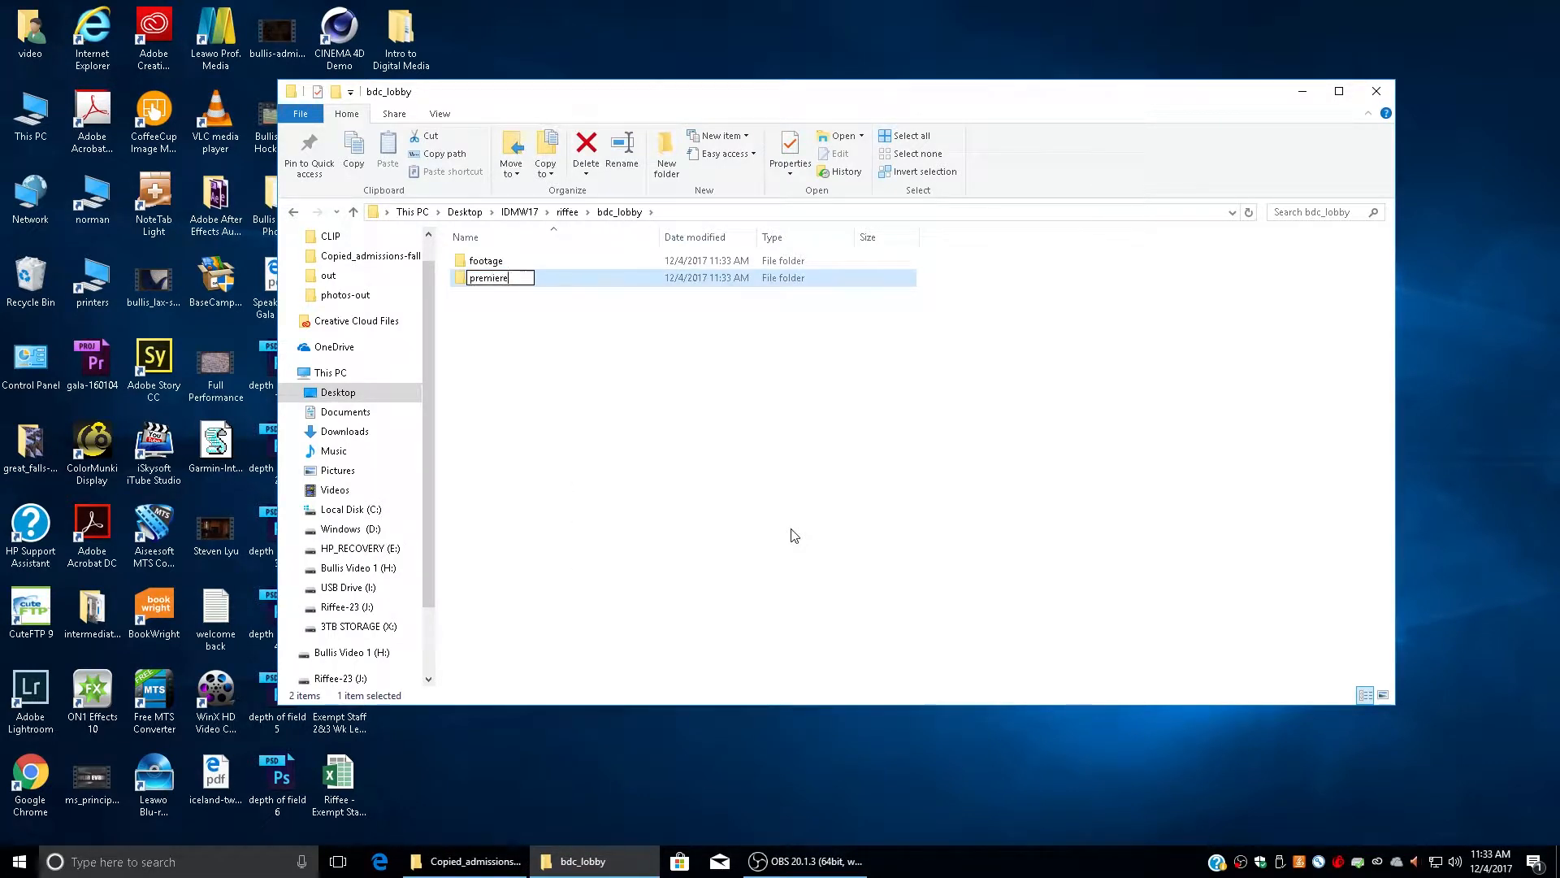
key("Return")
left_click(490, 266)
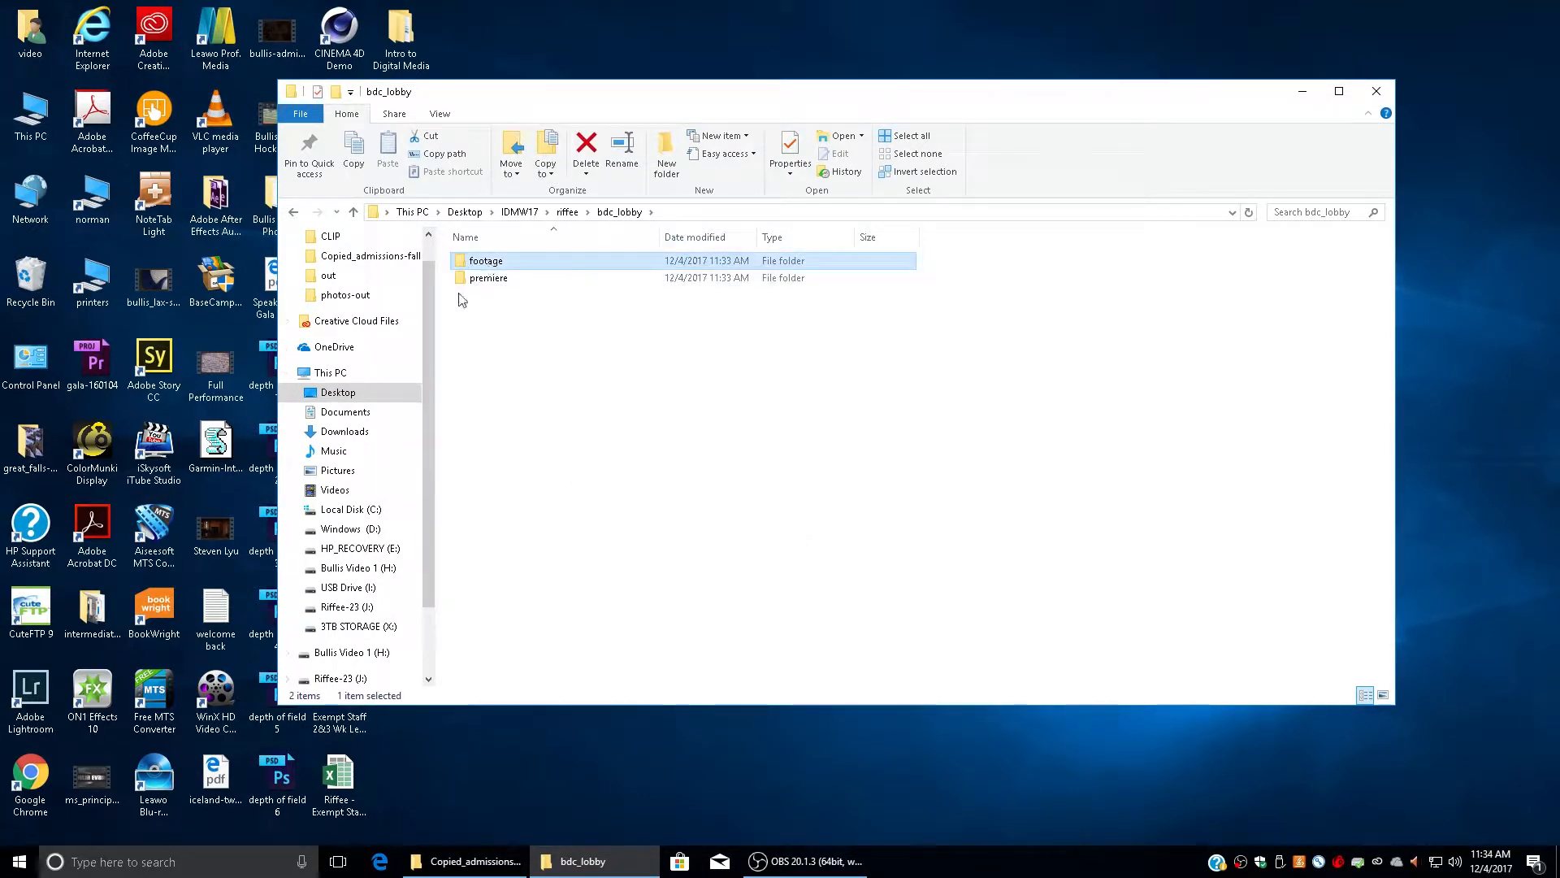
In a second File Explorer window, browse the USB Drive (I:) to the PRIVATE > M4ROOT > CLIP folder.
left_click(520, 284)
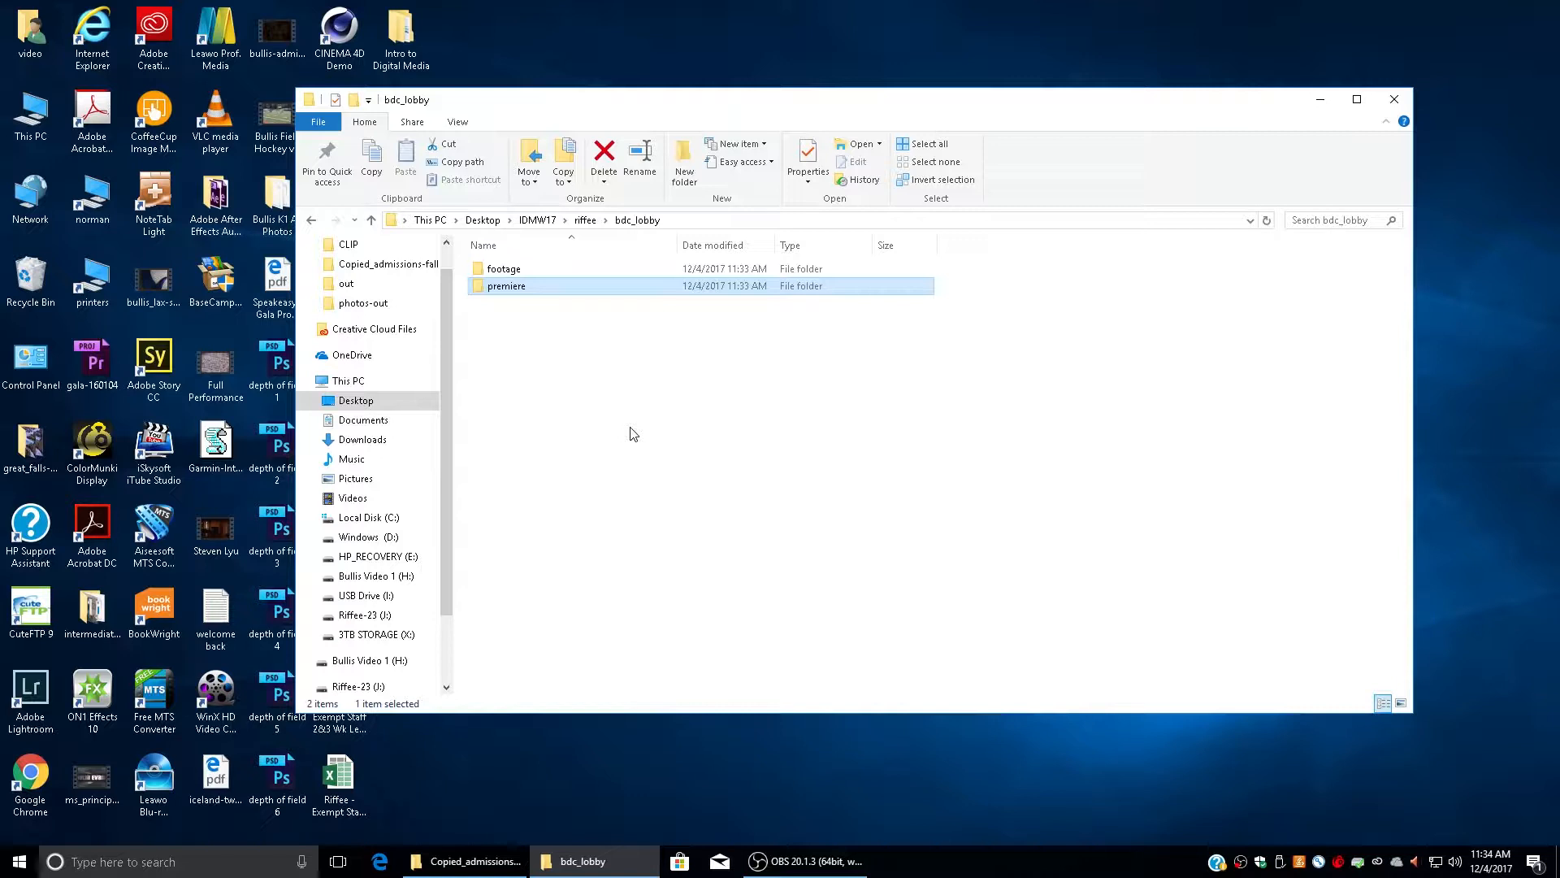
key("ctrl+n")
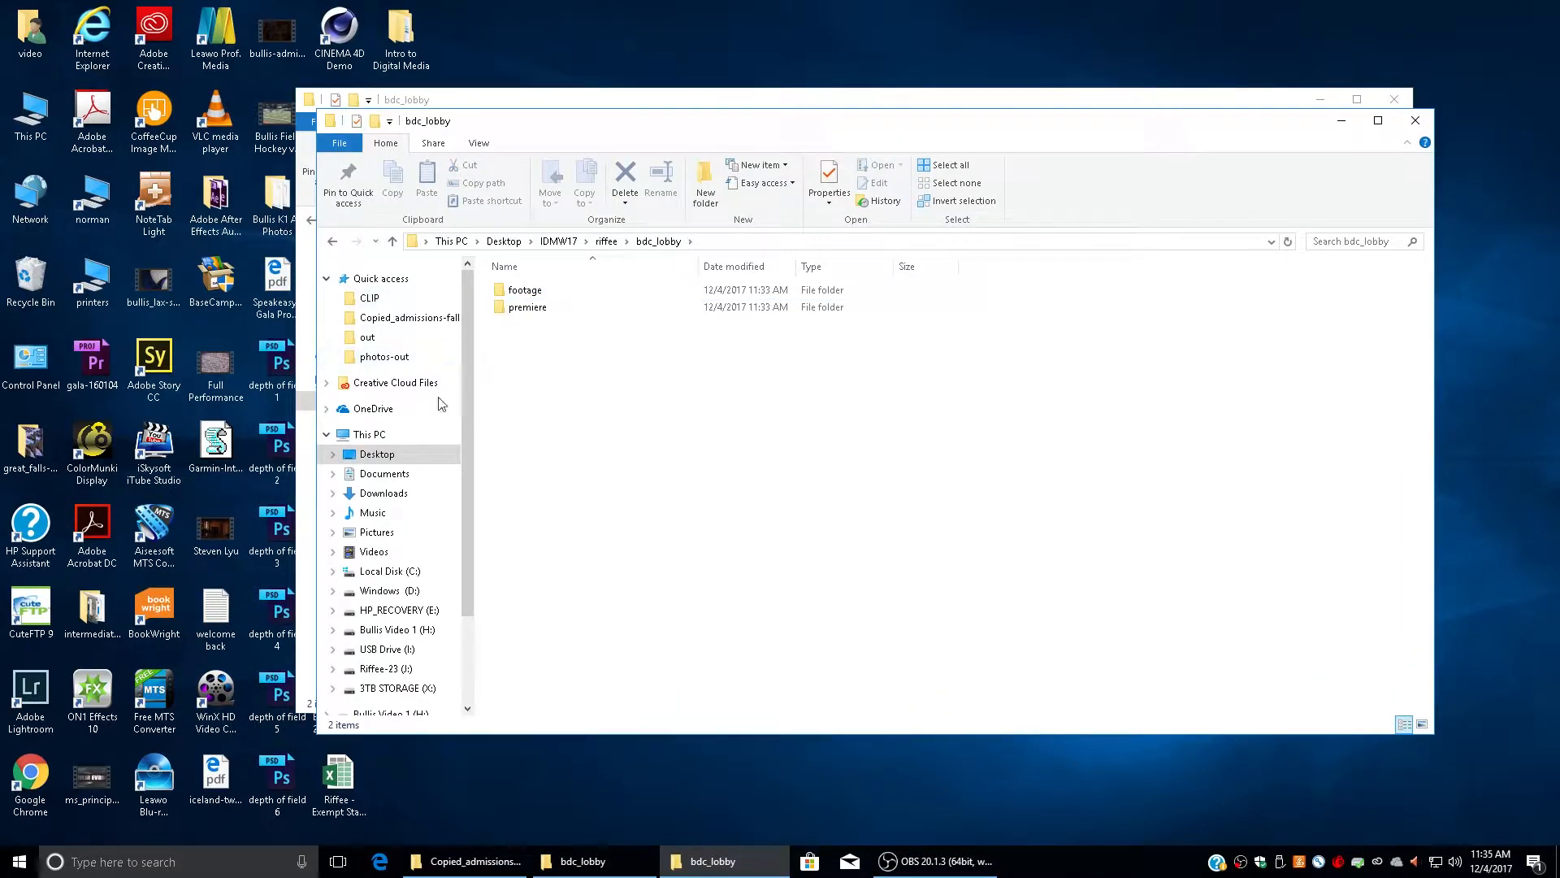
scroll(468, 506, "down", 3)
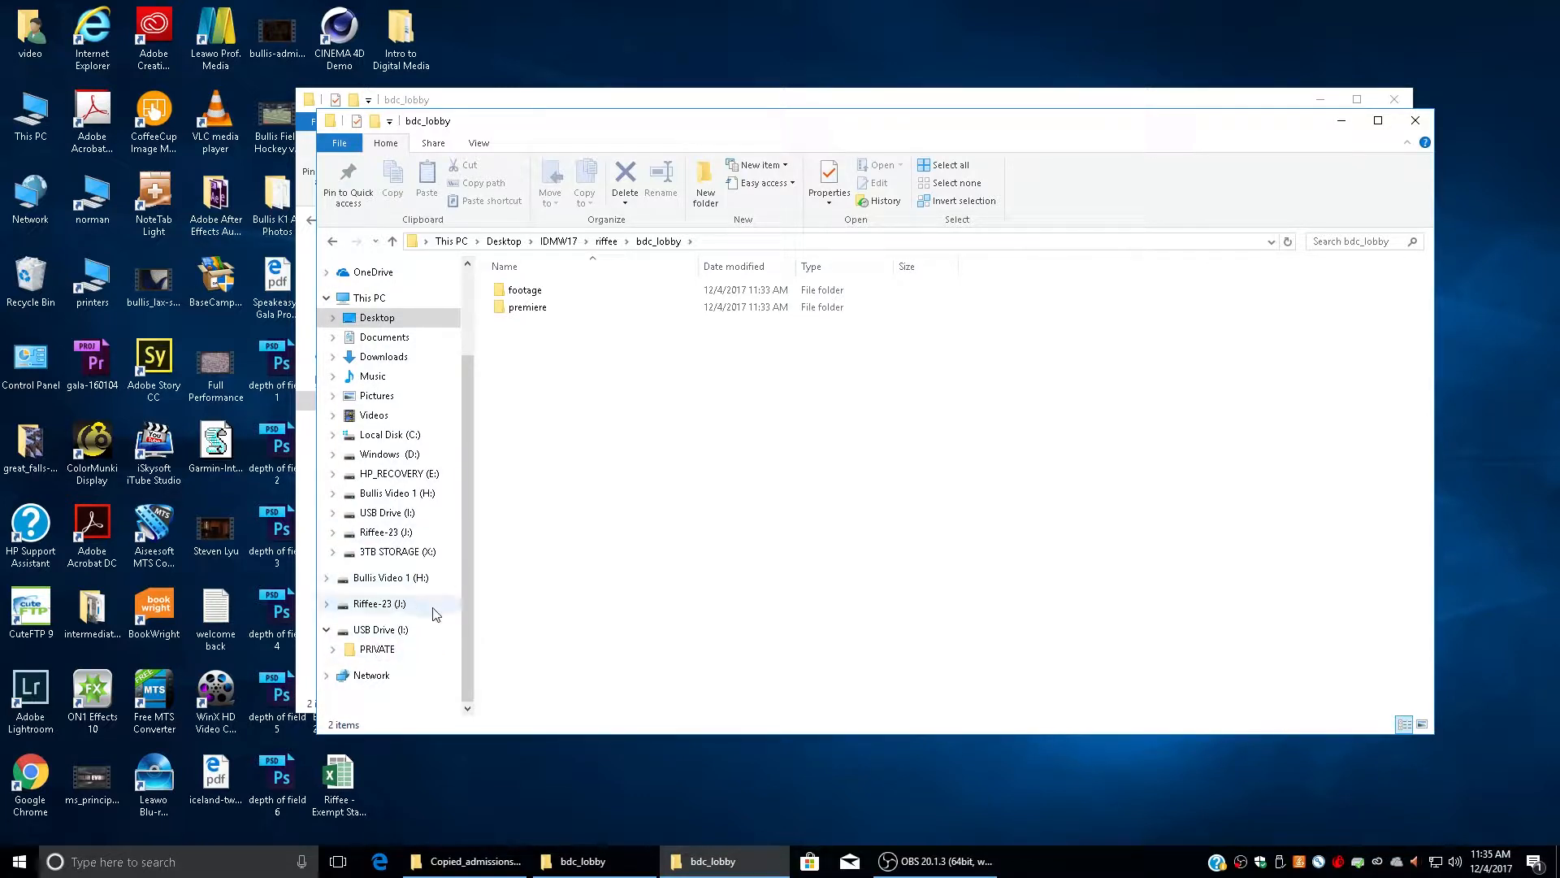
left_click(375, 632)
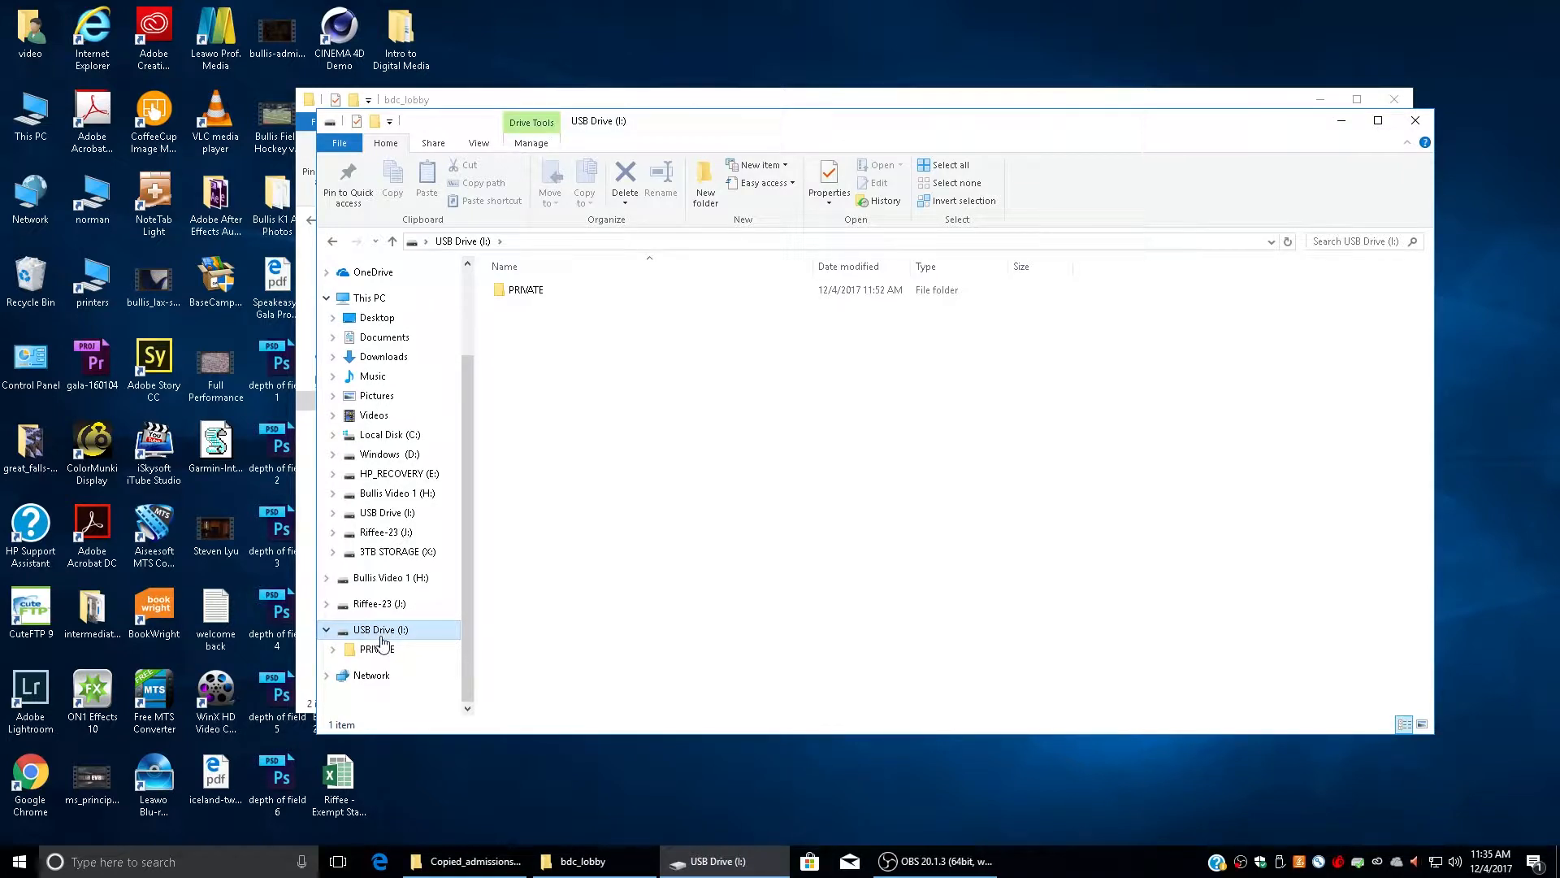
left_click(378, 648)
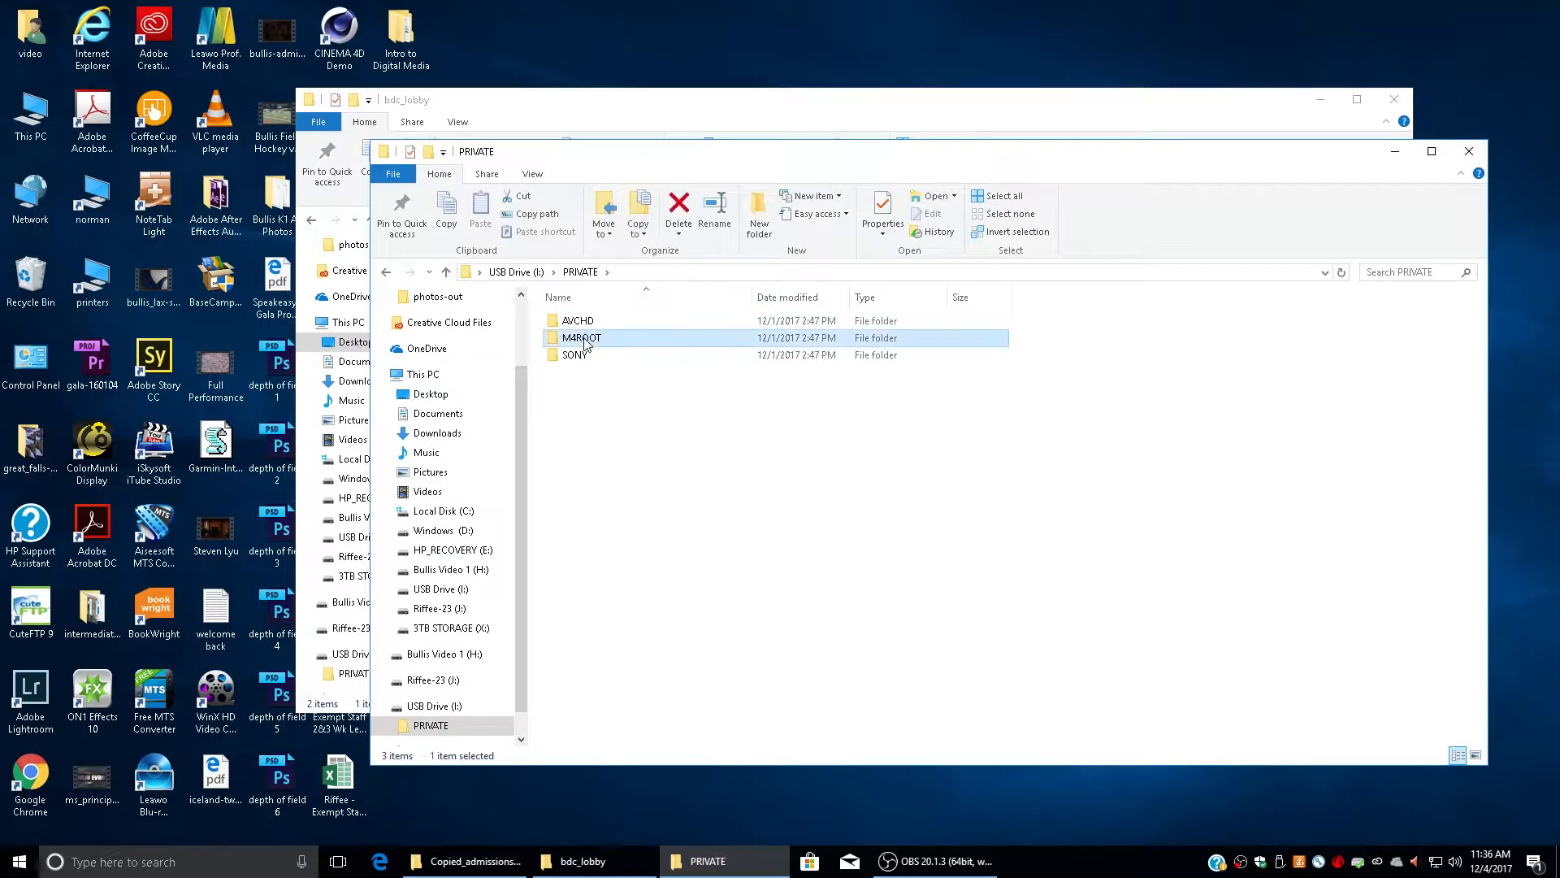
double_click(586, 338)
double_click(591, 322)
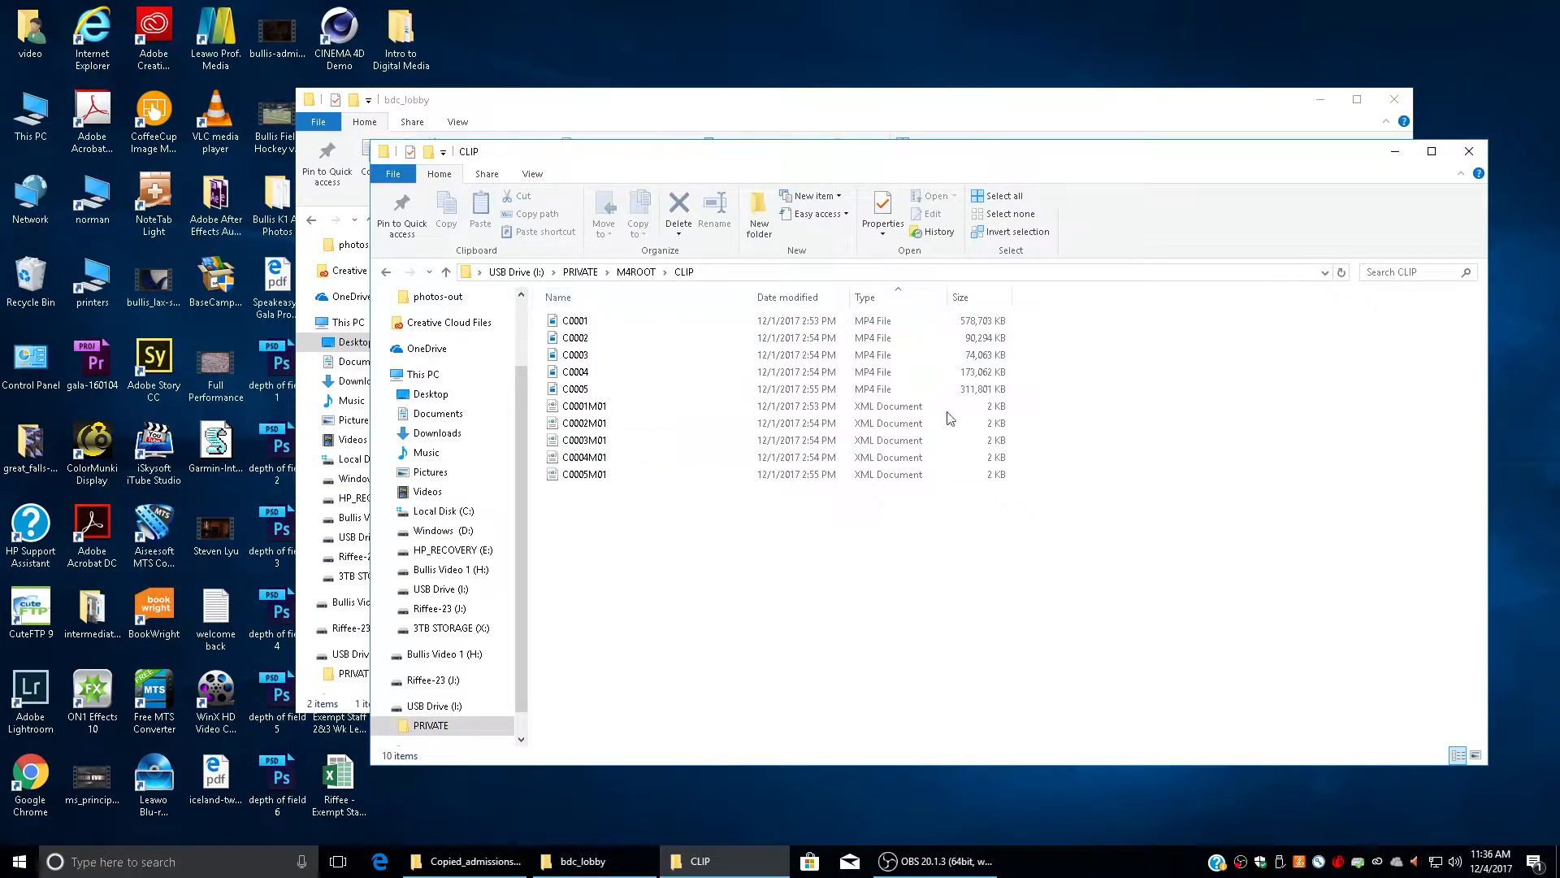
Sort the CLIP folder by file type and copy the MP4 clips C0001 to C0005 into bdc_lobby's footage folder.
left_click(705, 297)
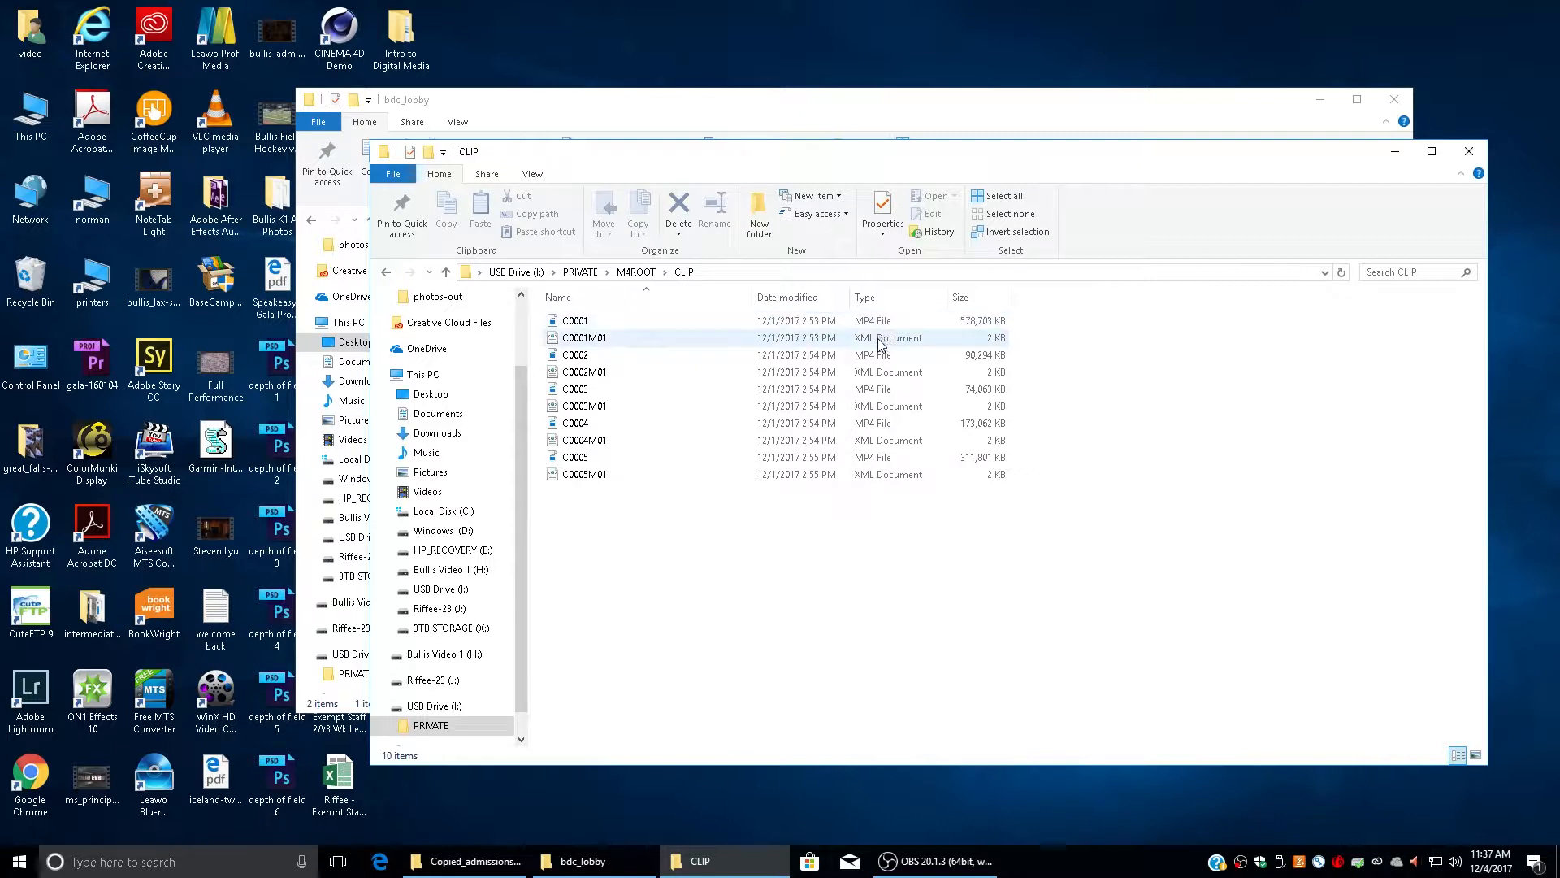
left_click(866, 298)
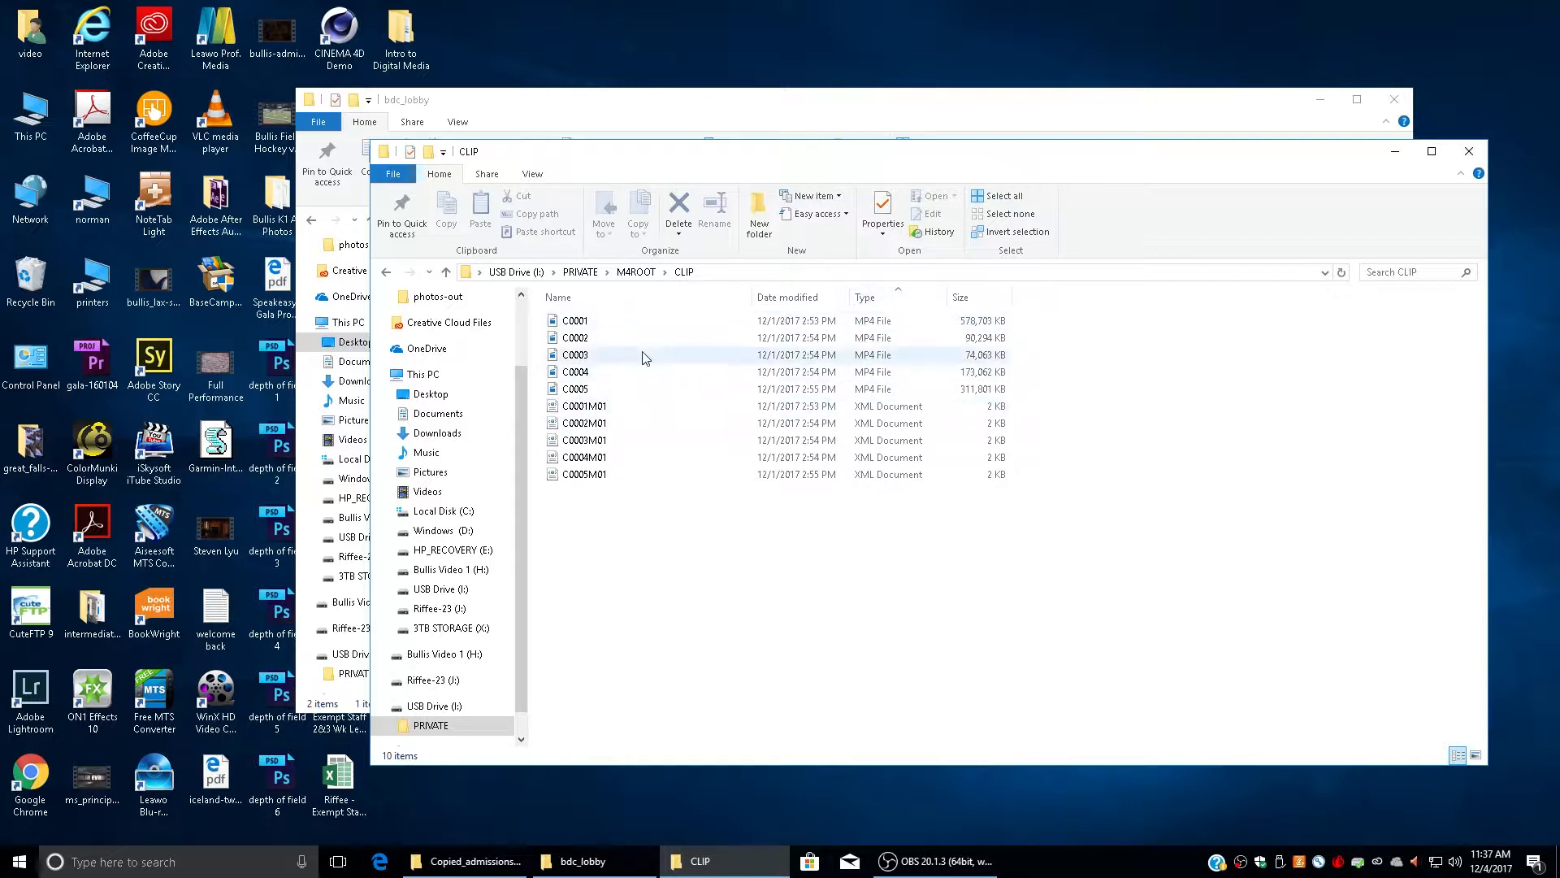
left_click(580, 323)
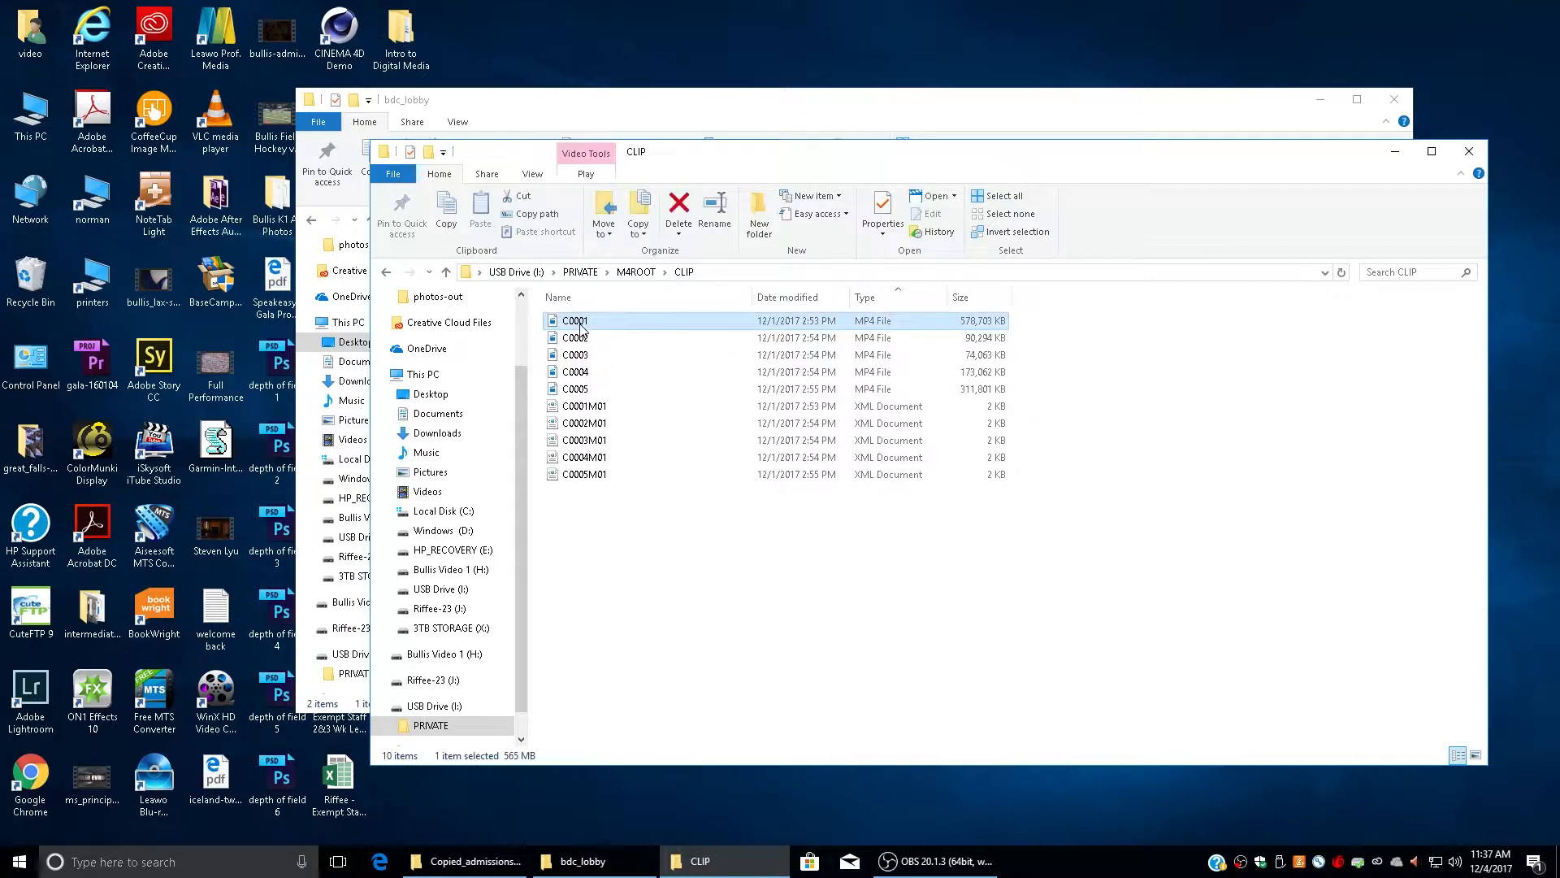
left_click(581, 390, "shift")
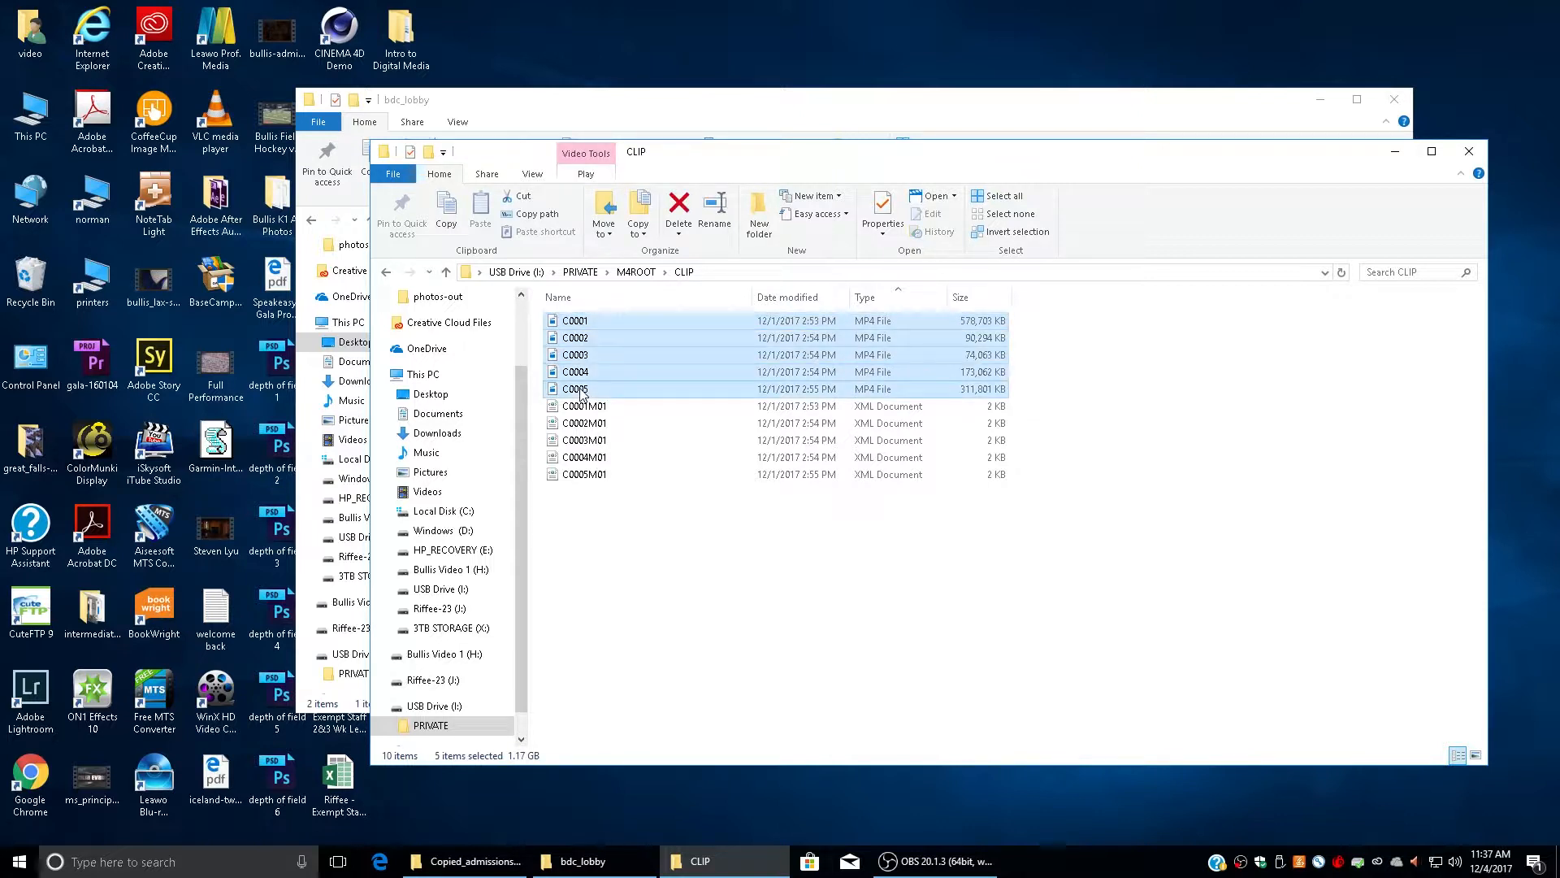
left_click(680, 93)
double_click(516, 274)
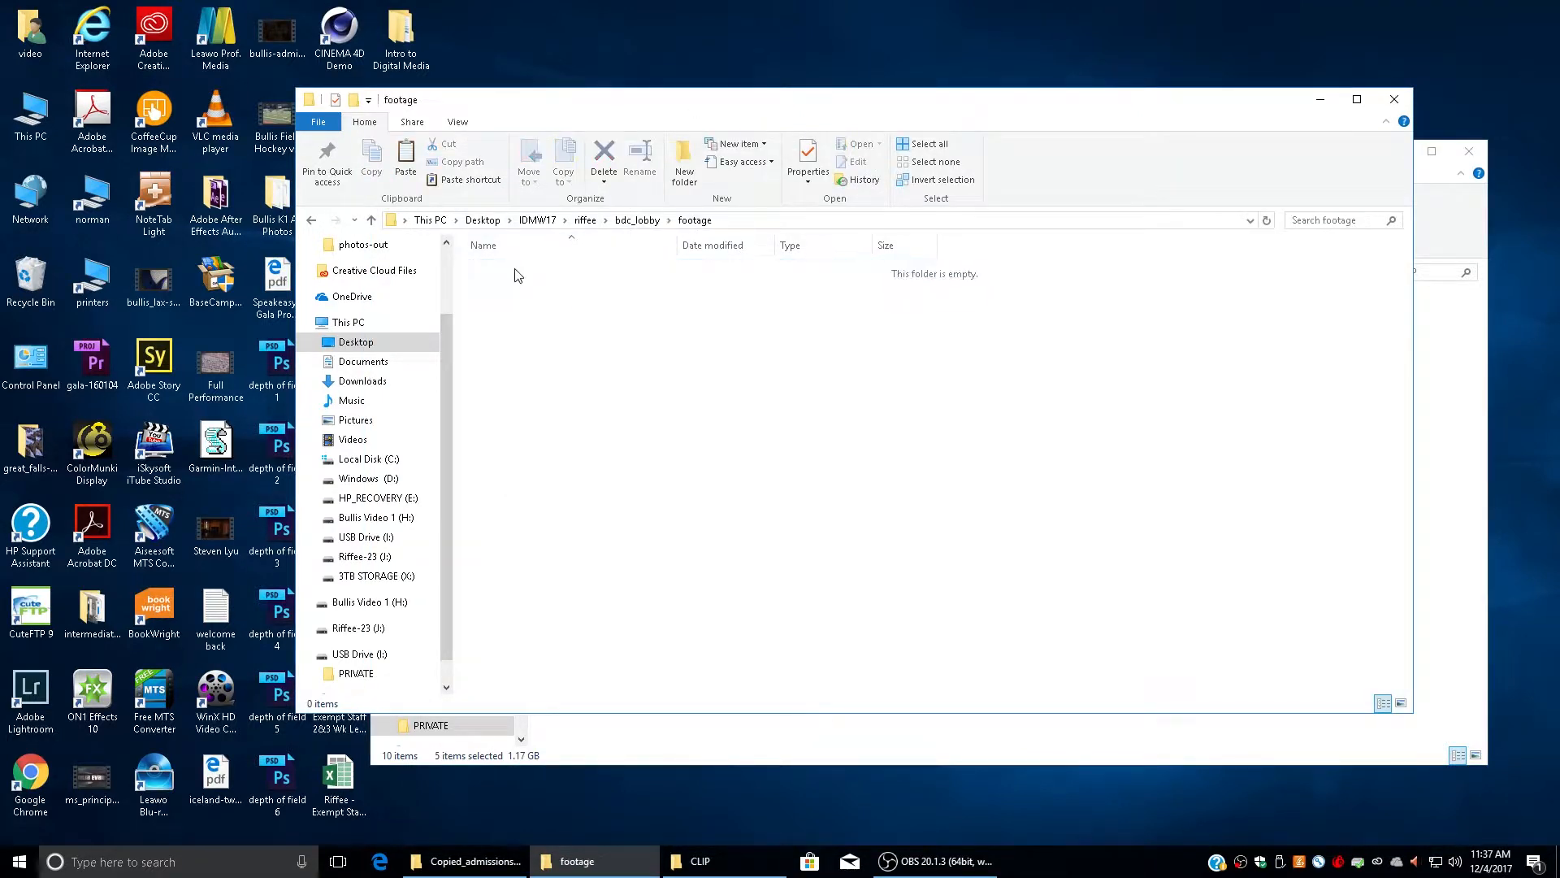
right_click(689, 335)
left_click(726, 443)
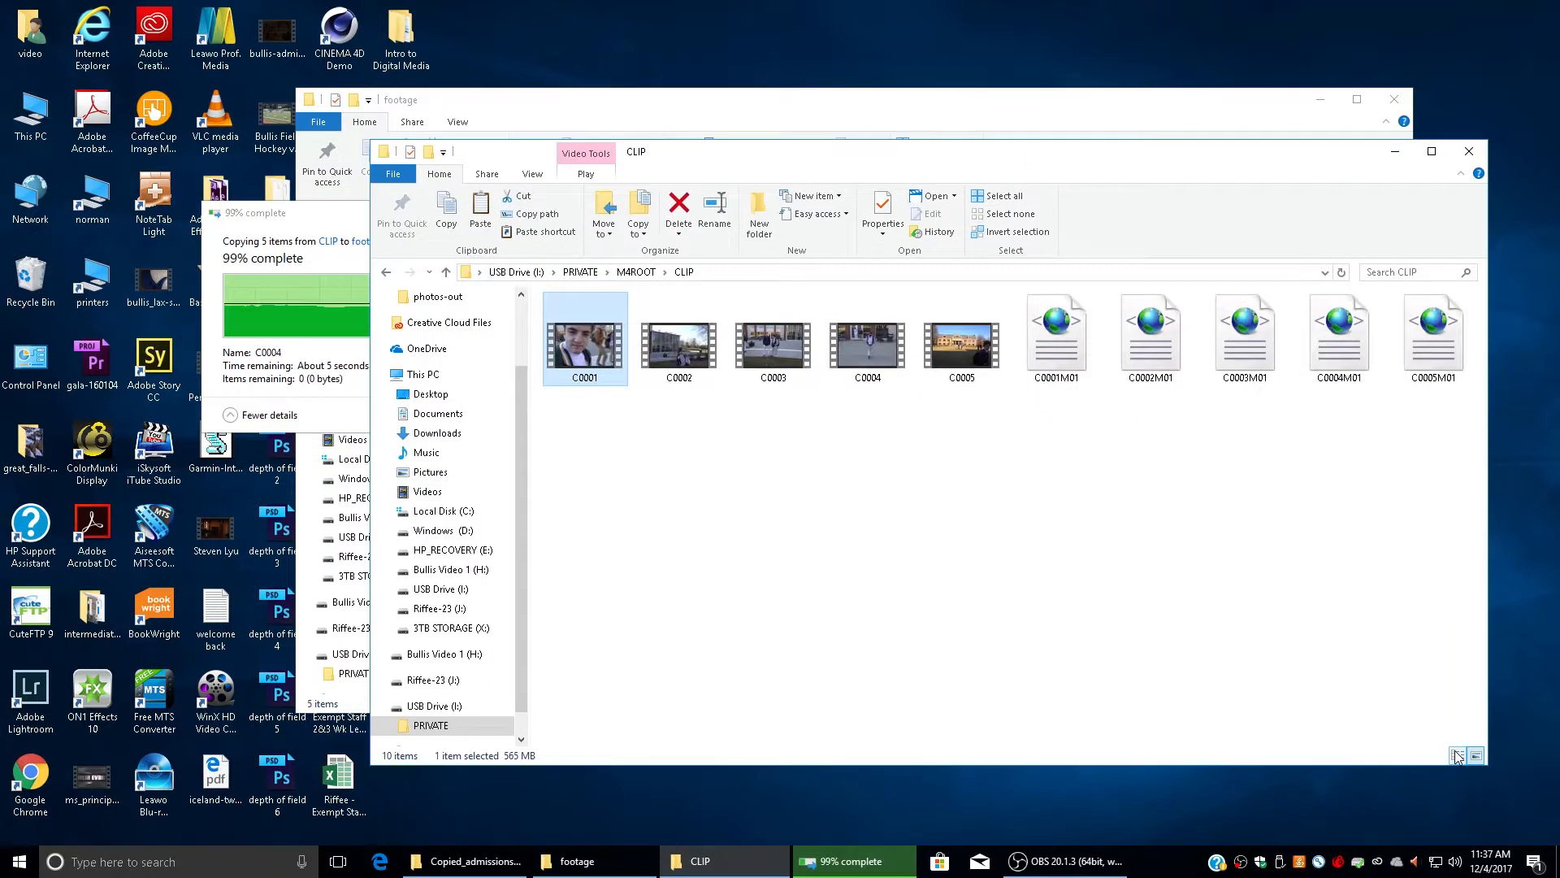
Compare the CLIP folder's files in details view and large-thumbnail view, ending in details view.
left_click(1458, 755)
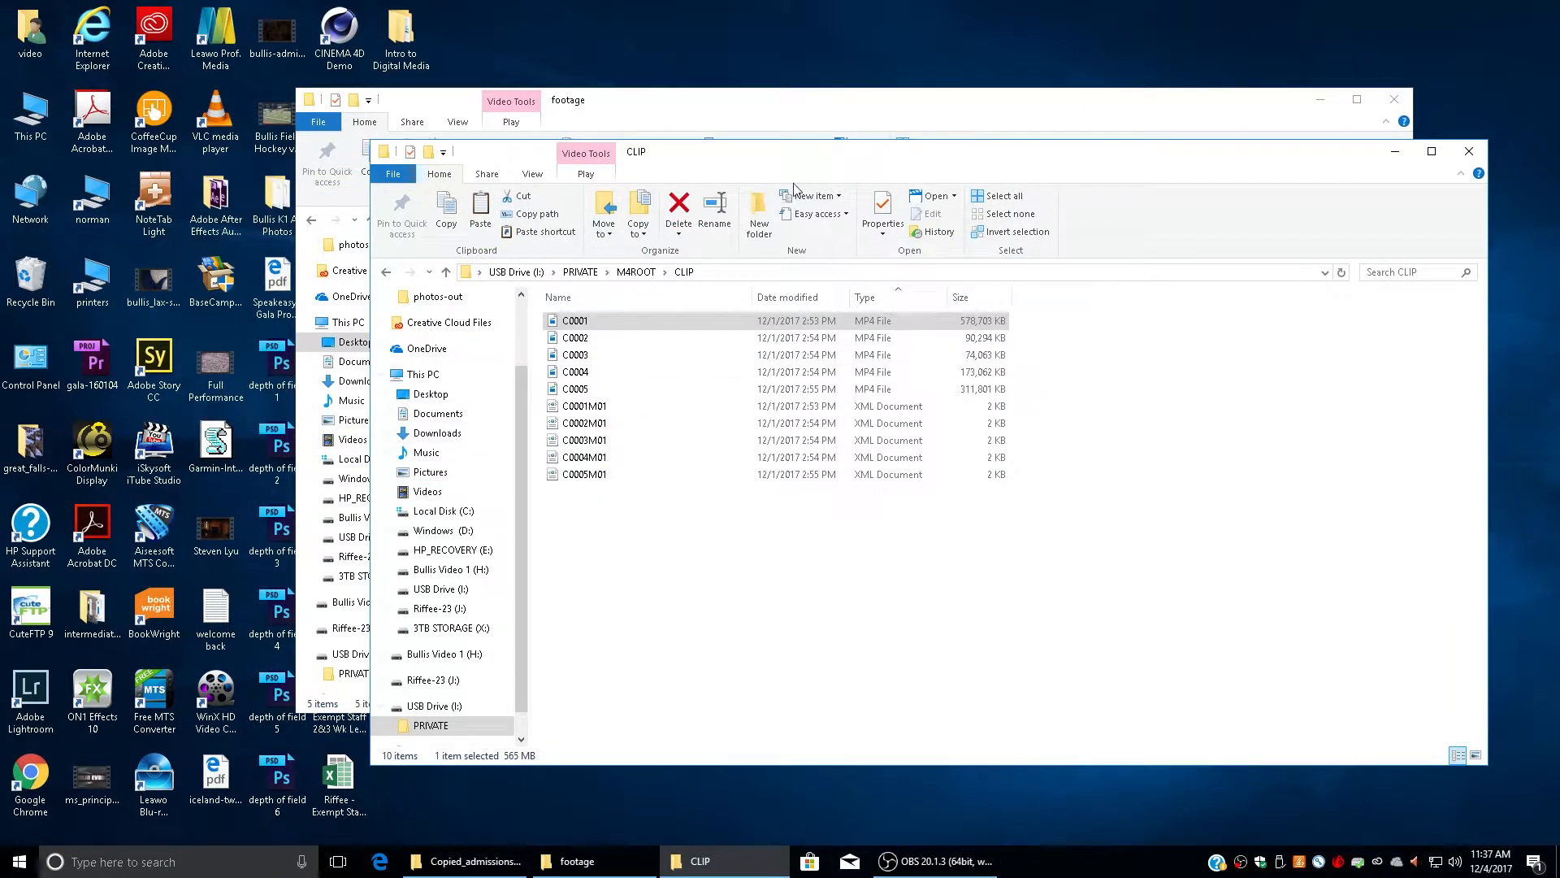
left_click(1476, 755)
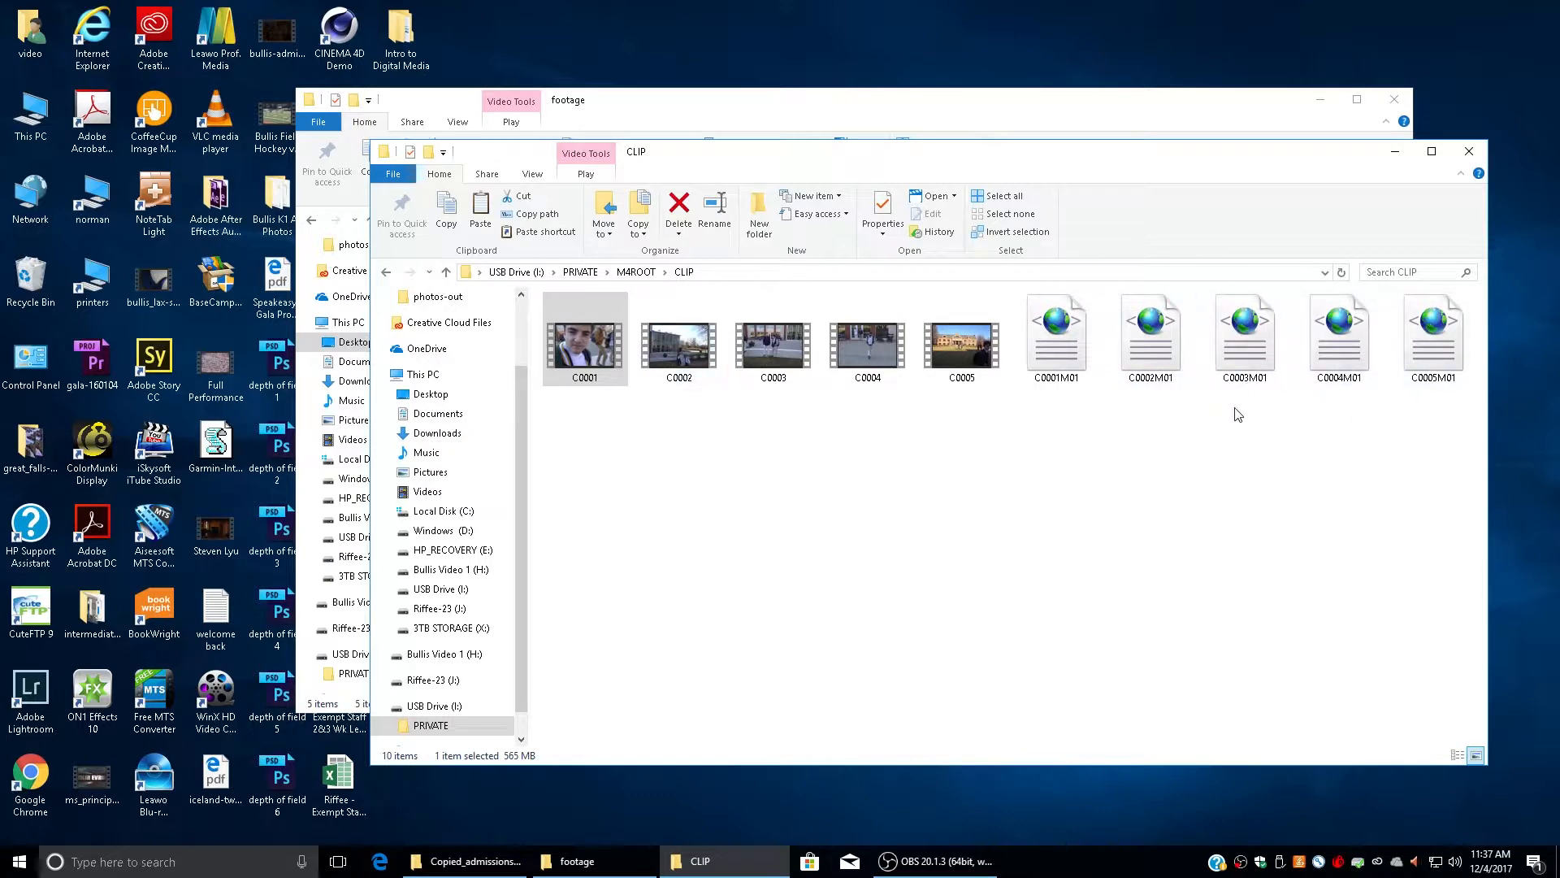
left_click(1458, 755)
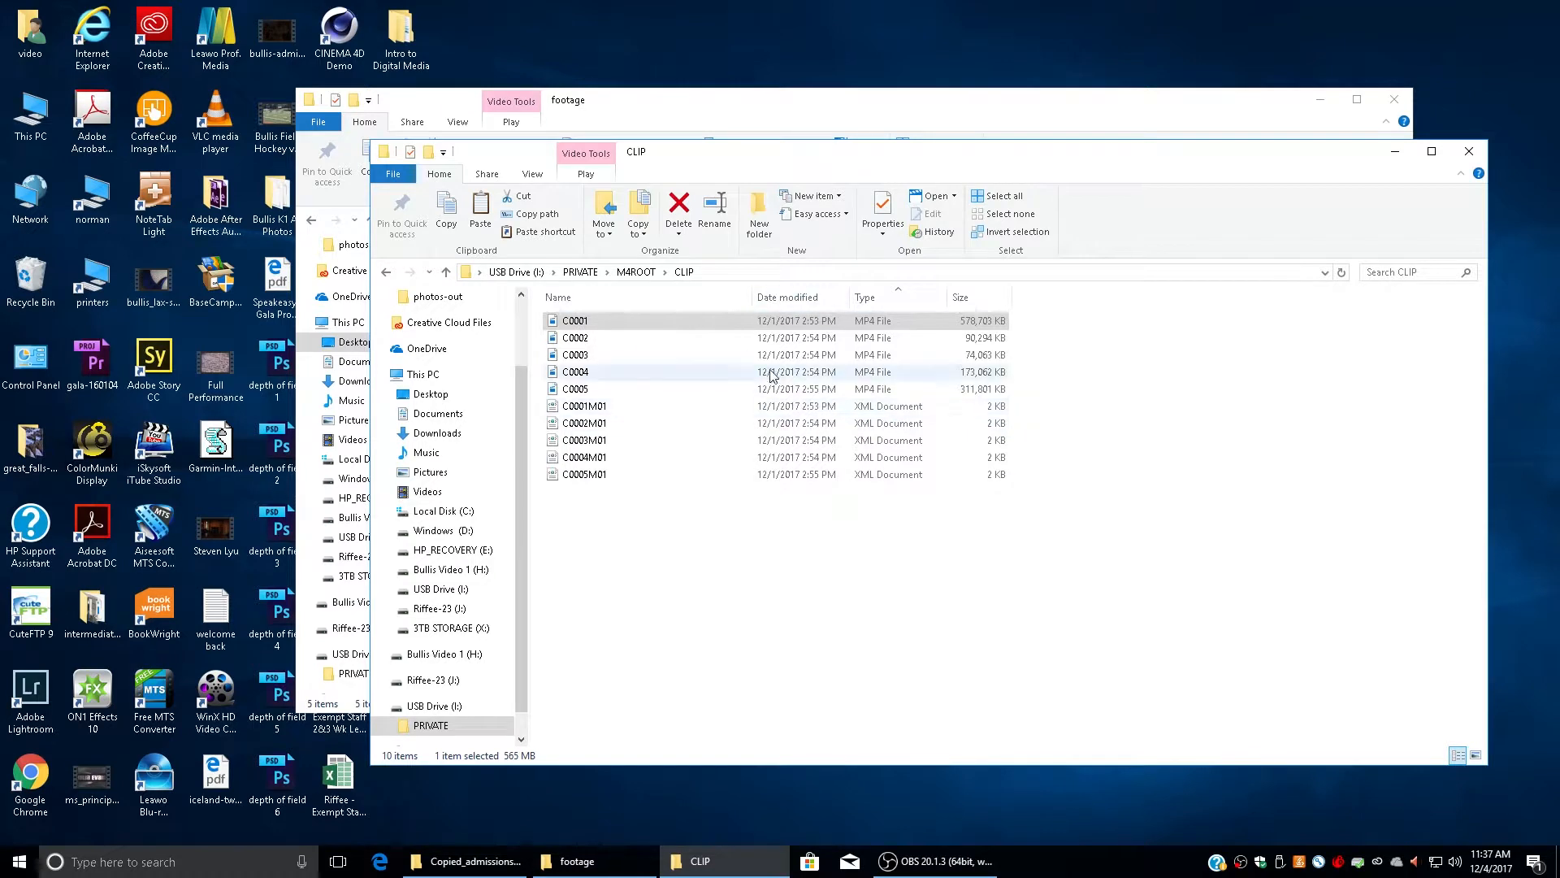
Check the copied clips in the footage folder and close both the footage and CLIP windows.
left_click(784, 118)
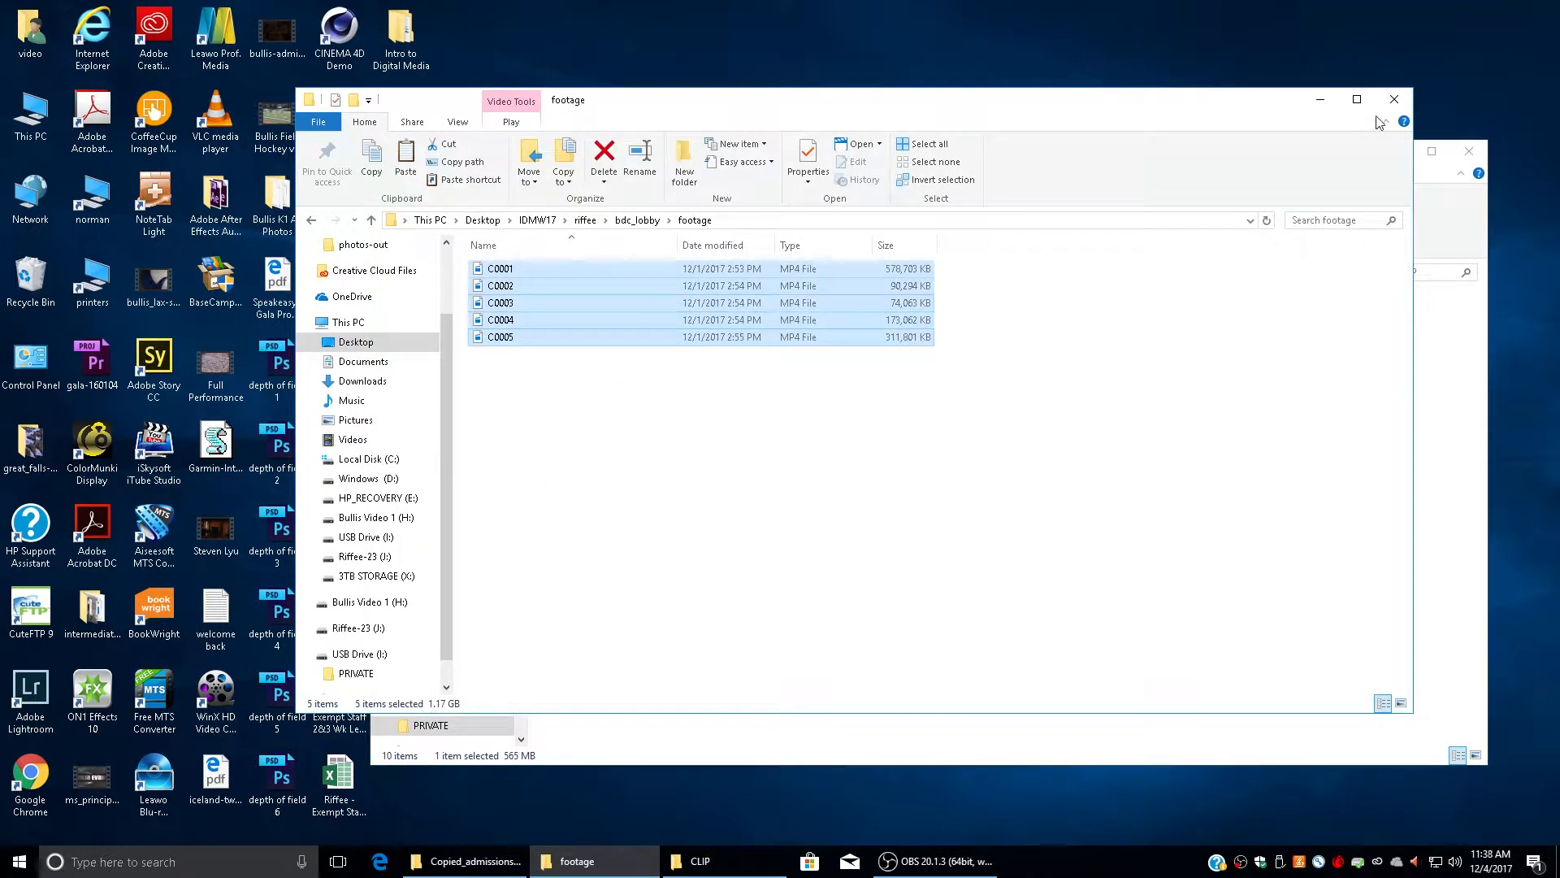
left_click(1395, 99)
left_click(1471, 155)
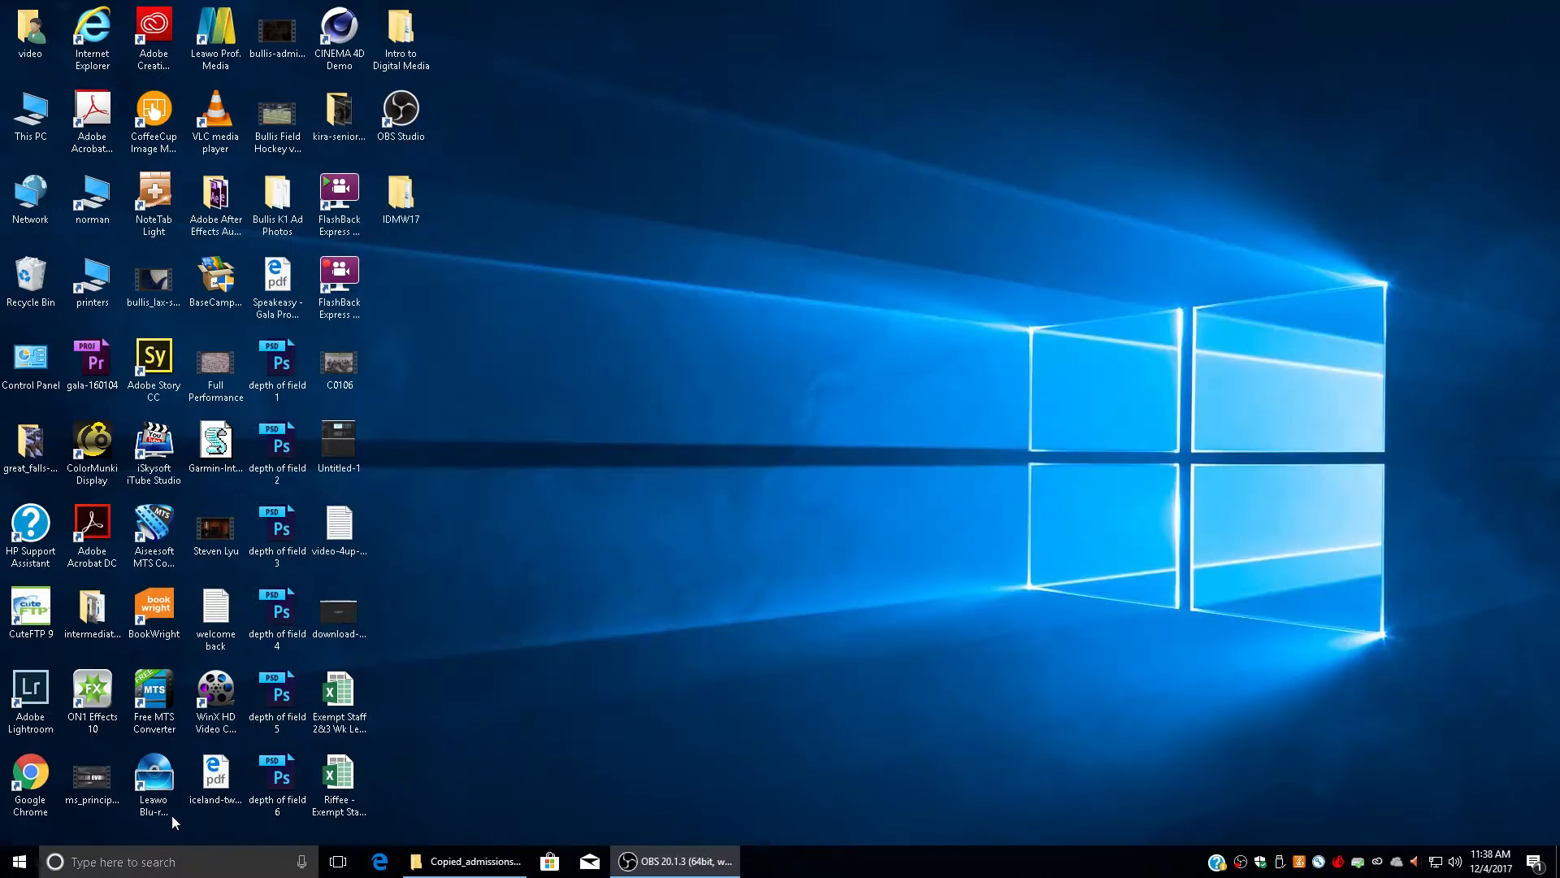
Launch Adobe Premiere Pro CC 2017 and start a new project named bdc_lobby- followed by the owner's last name in lowercase.
left_click(20, 860)
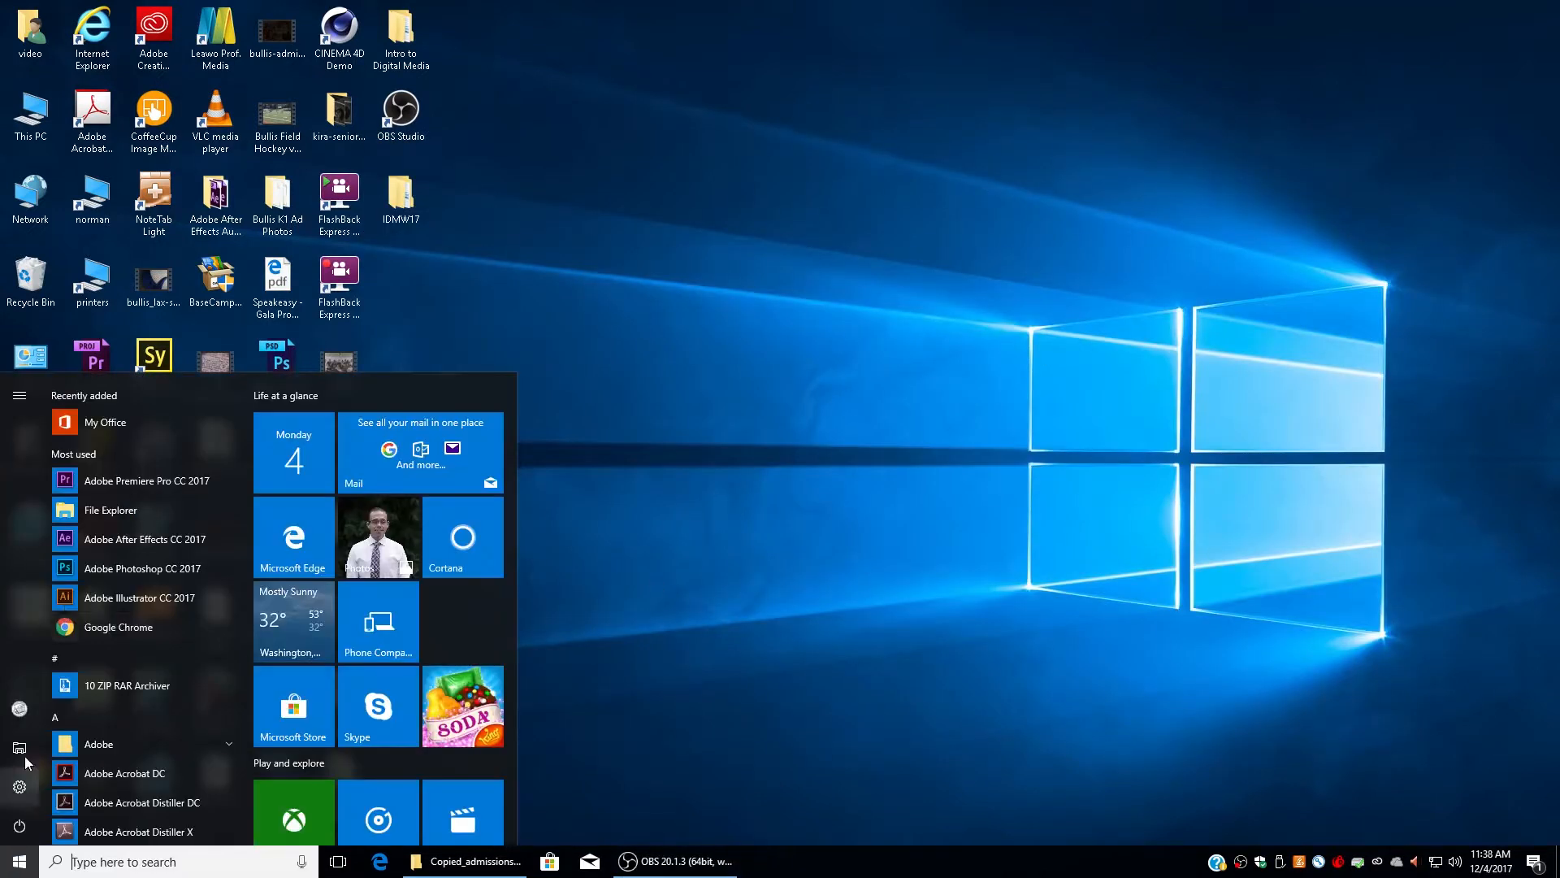
left_click(119, 481)
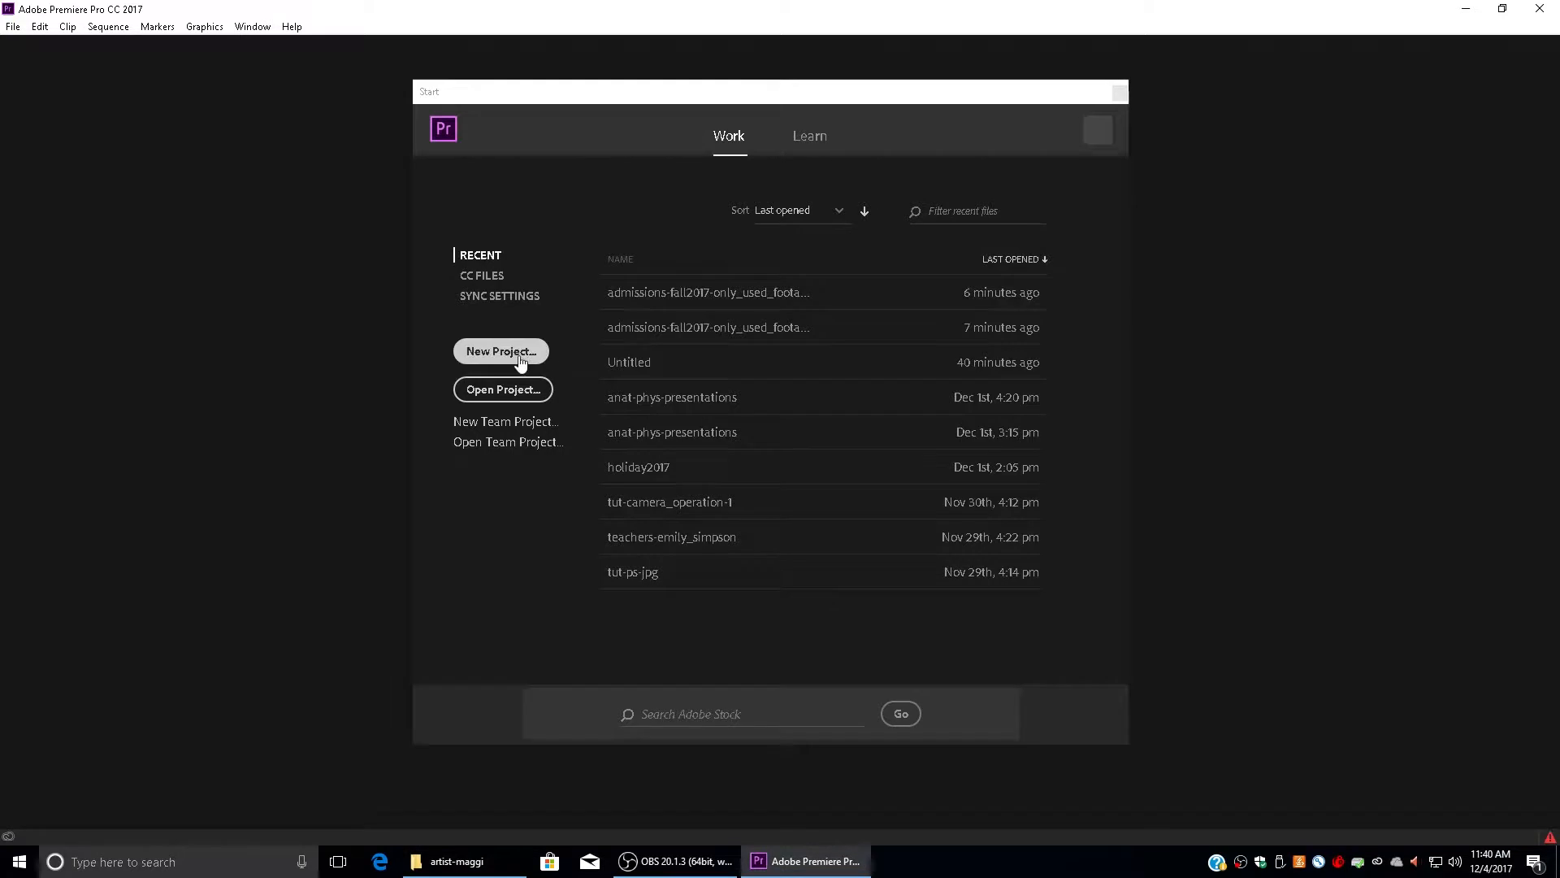
left_click(502, 351)
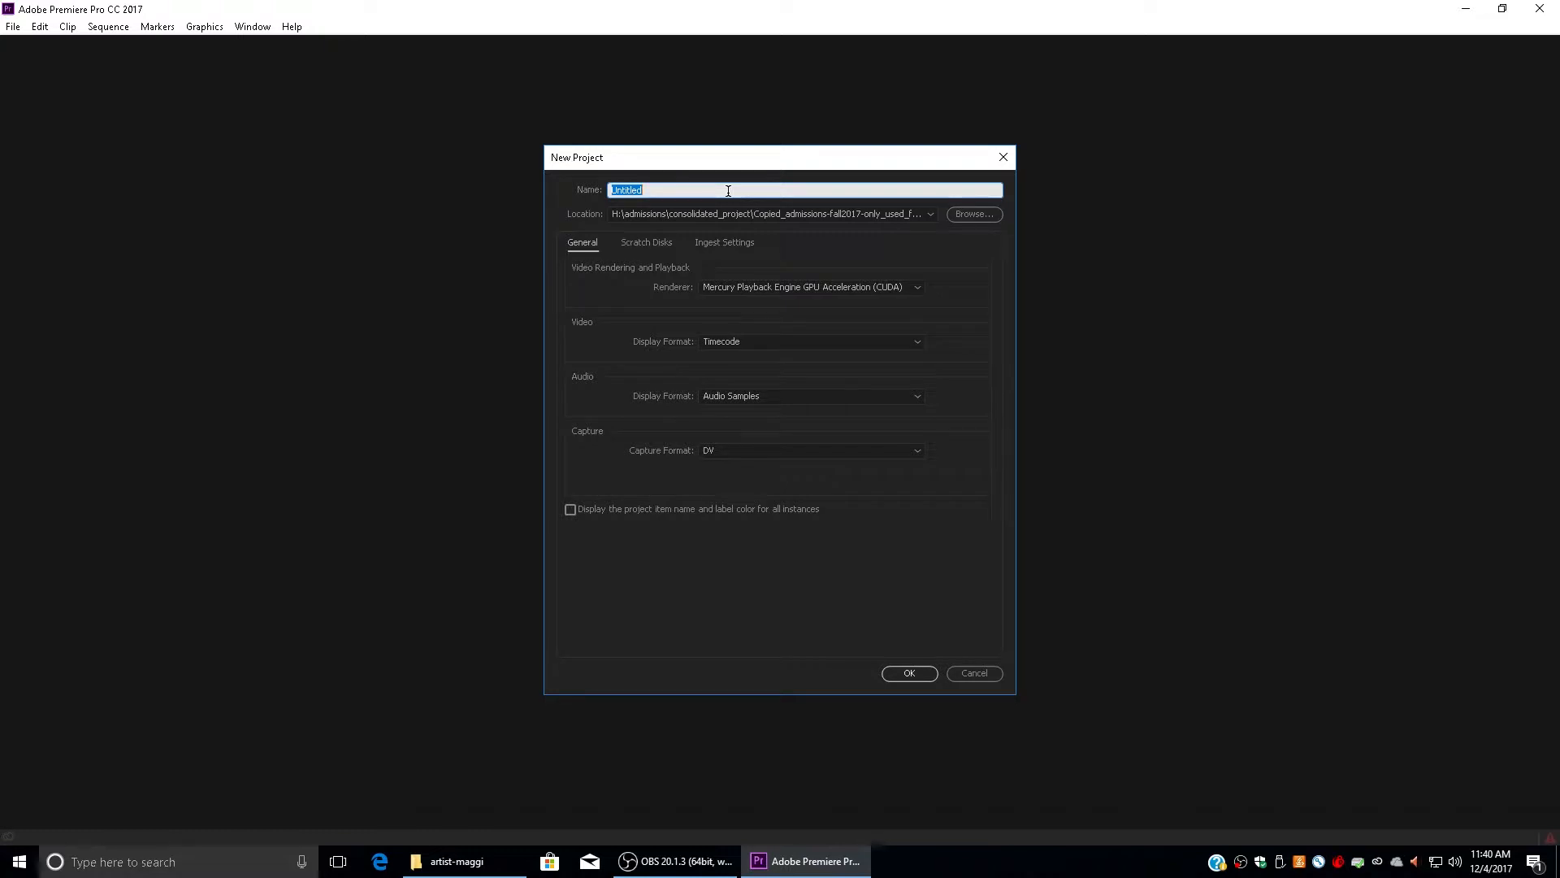
type("bdc_lobby-riffee")
Set the new project's location to the premiere folder inside bdc_lobby on the Desktop and create the project.
left_click(975, 213)
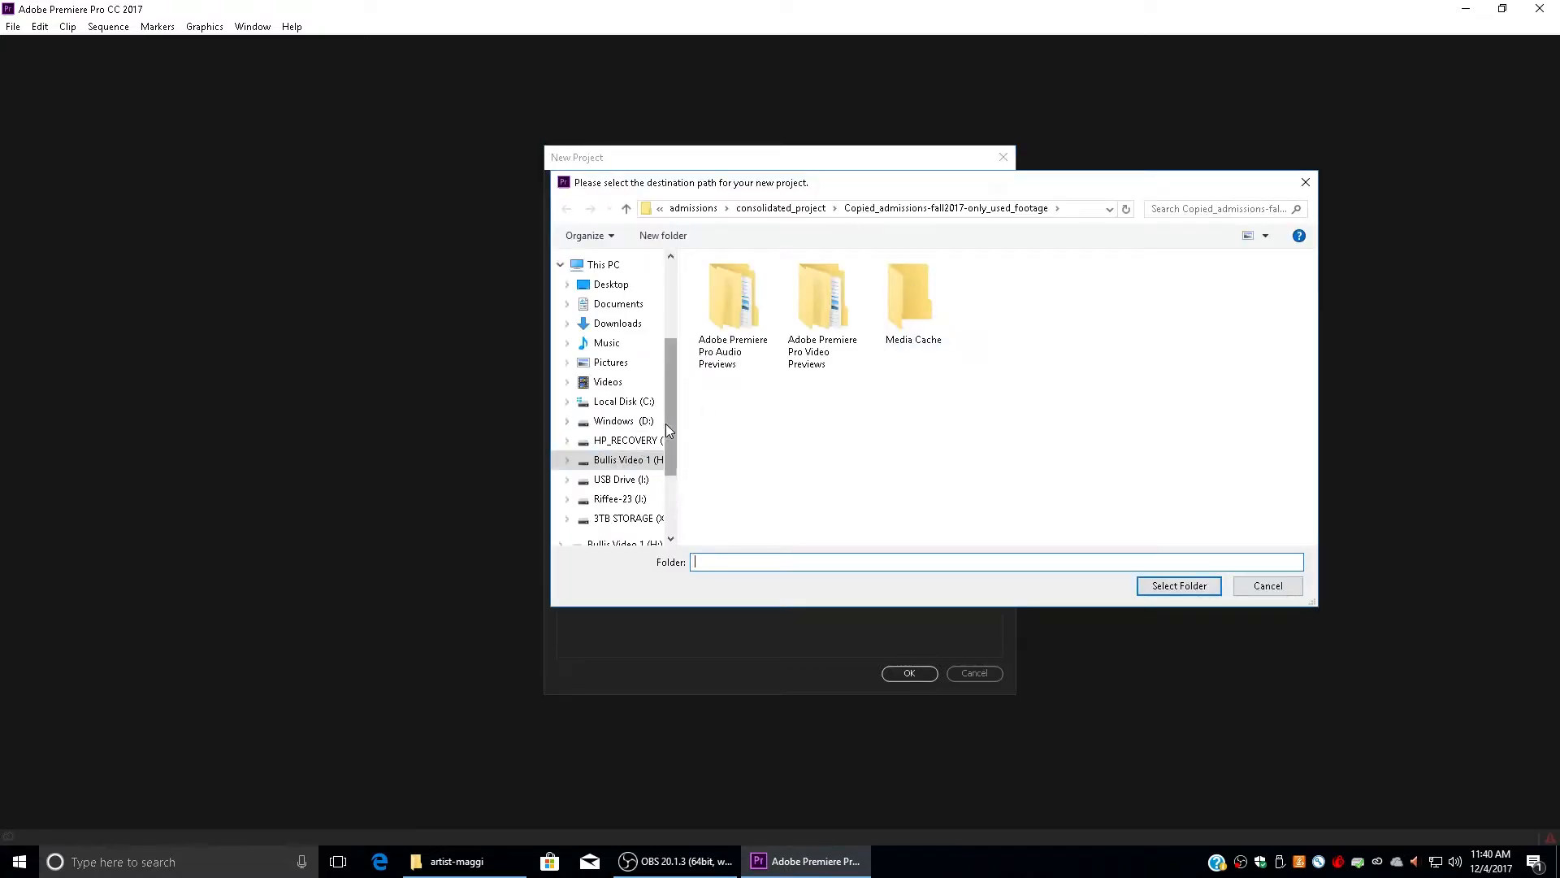
left_click(621, 286)
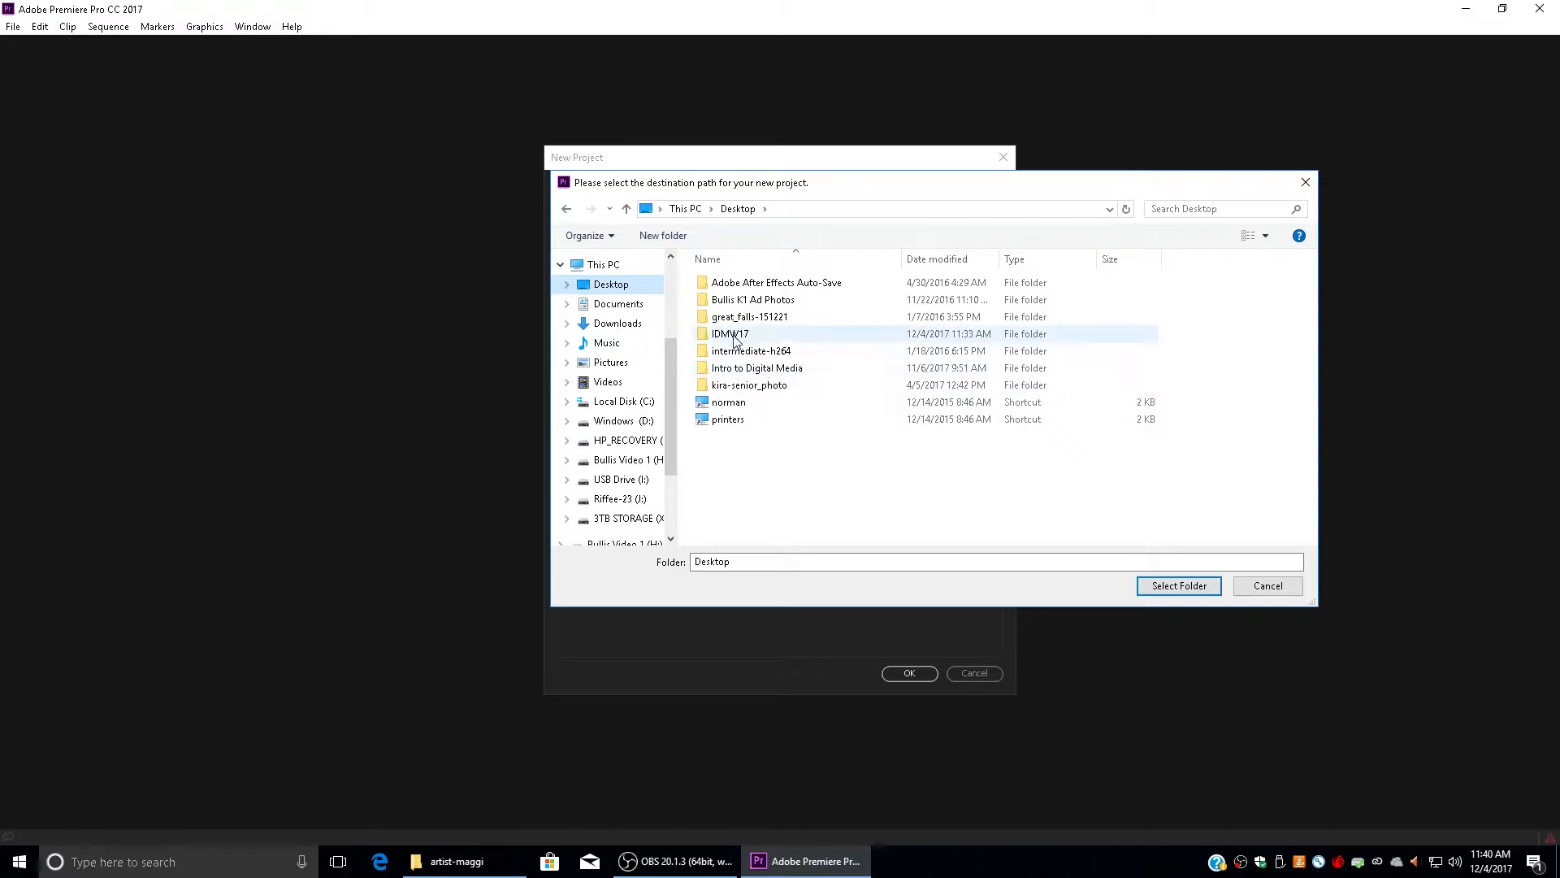
double_click(721, 341)
double_click(736, 285)
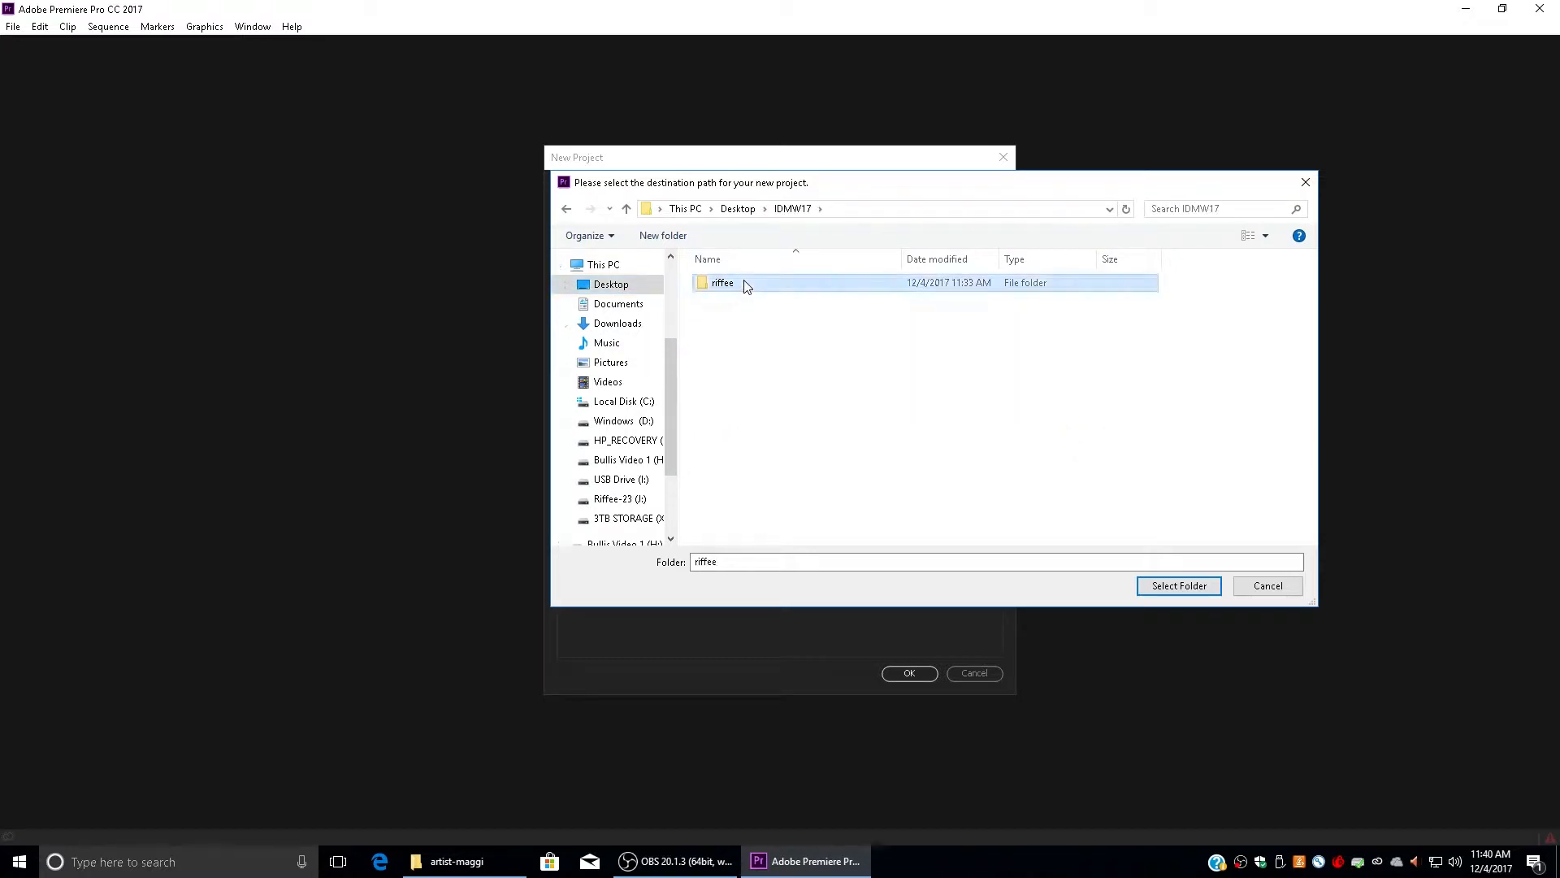
double_click(725, 288)
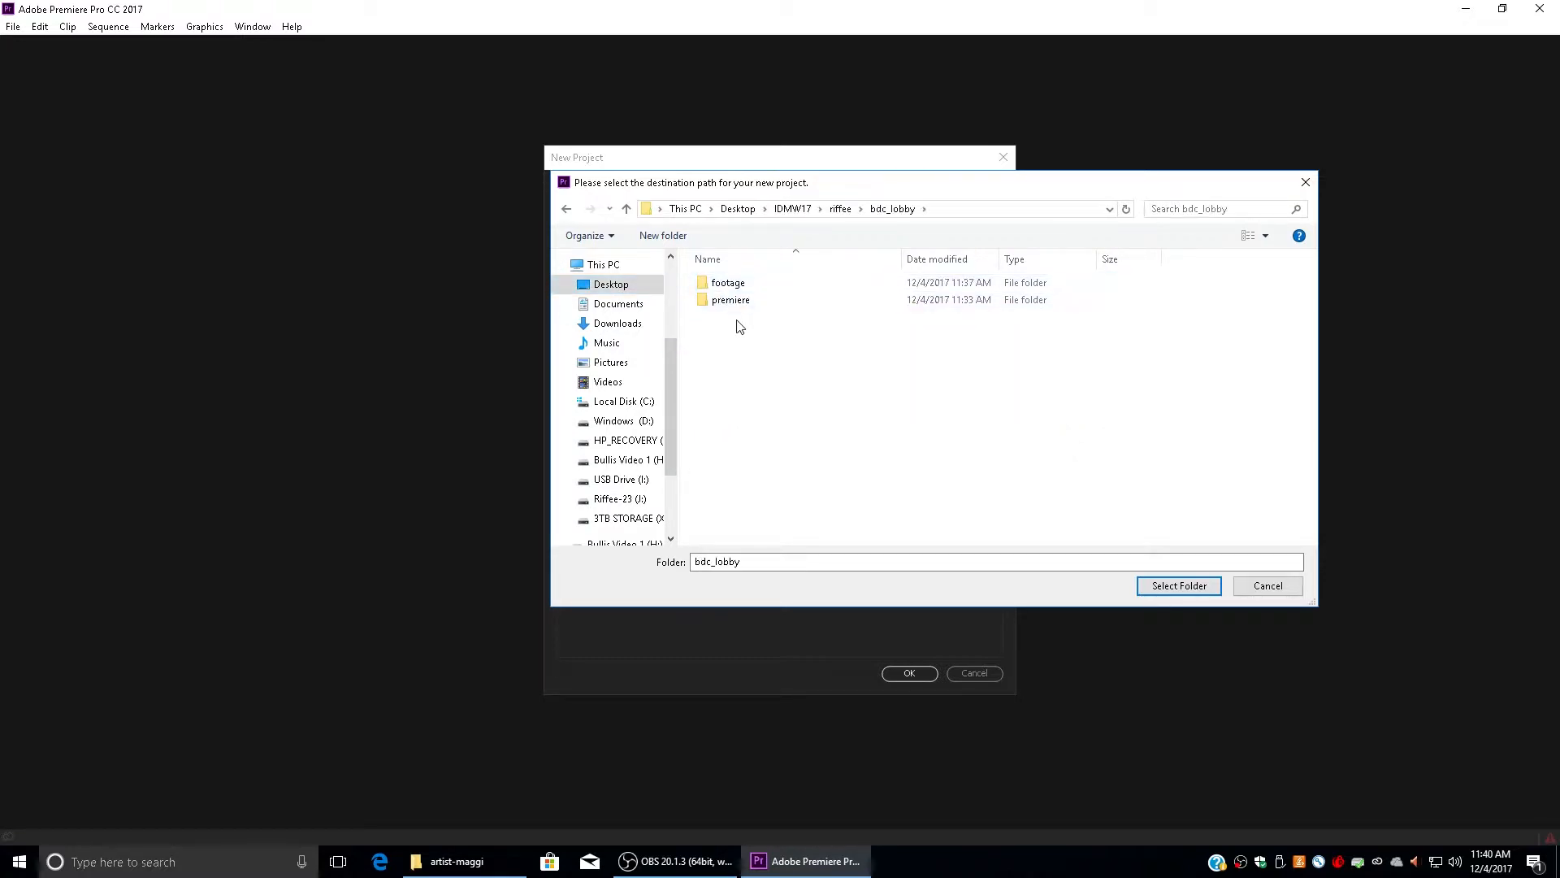
left_click(734, 304)
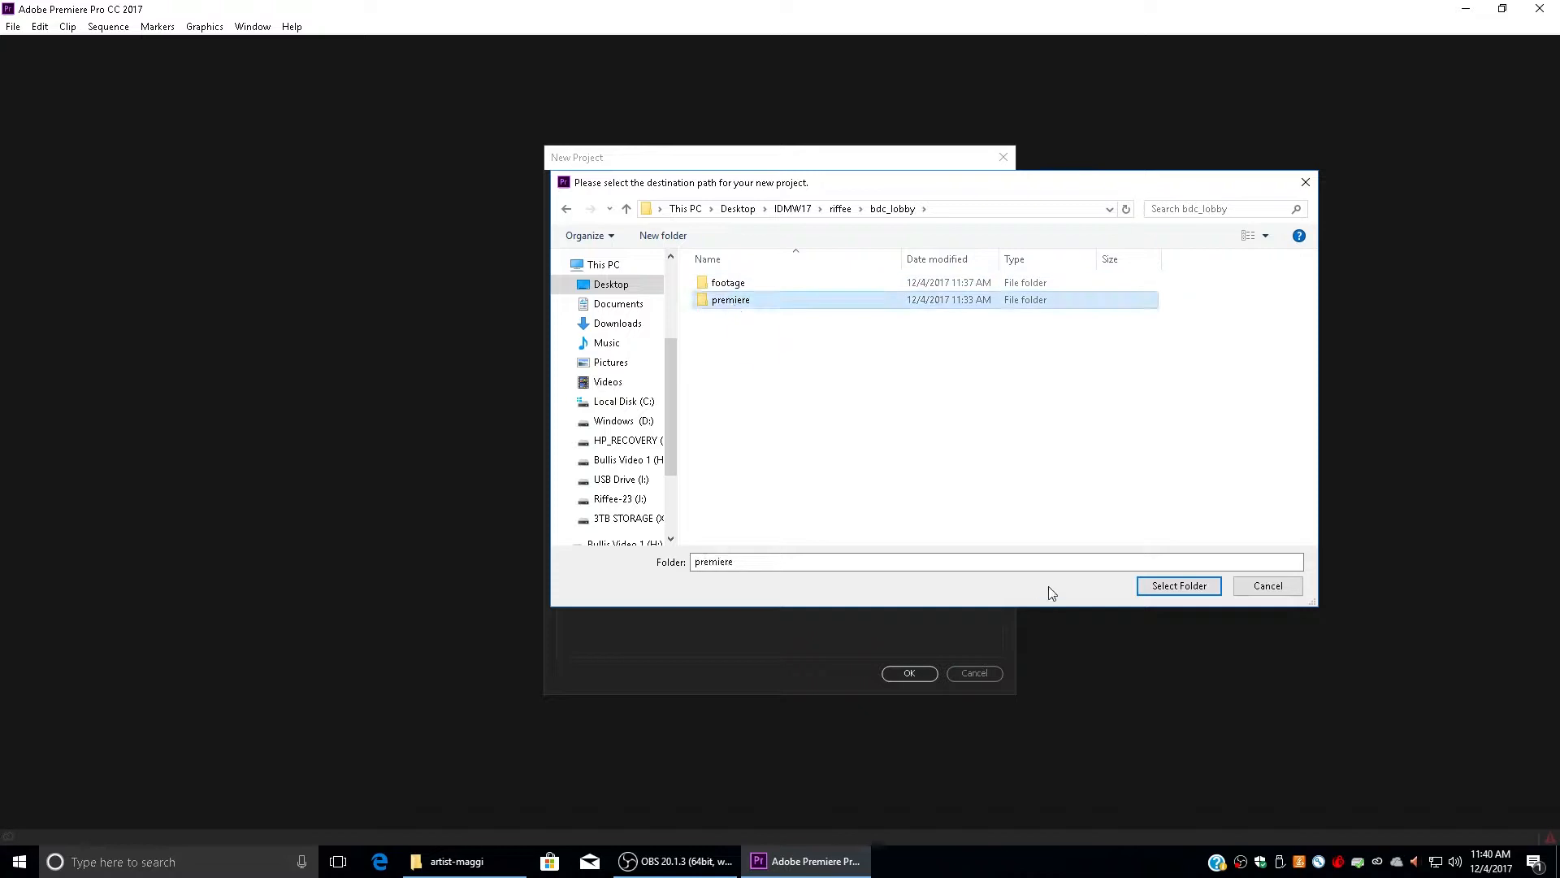
left_click(1182, 587)
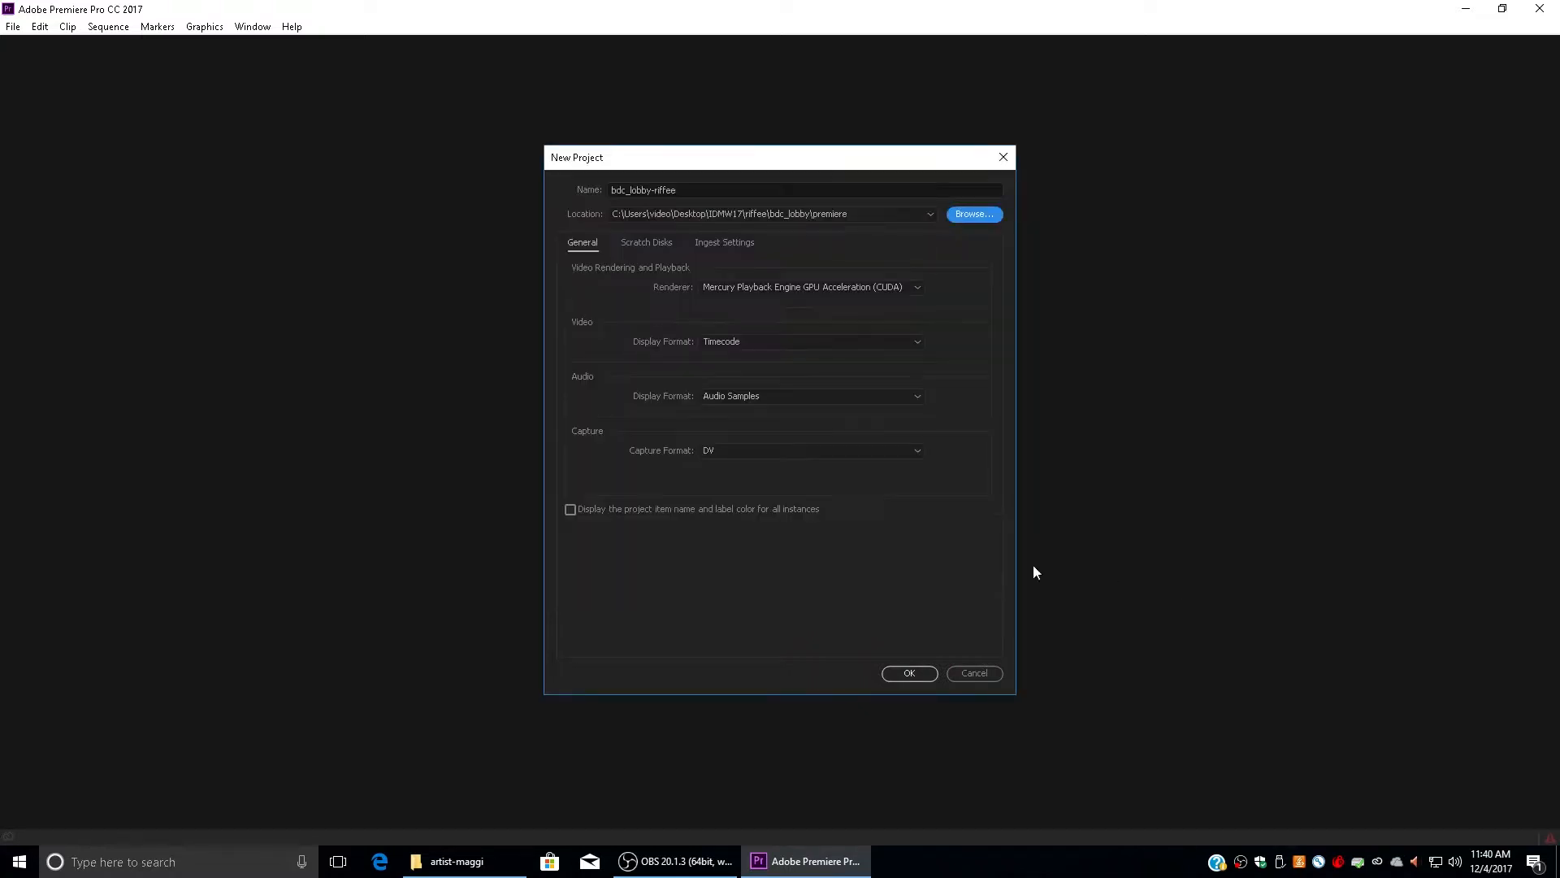
left_click(910, 673)
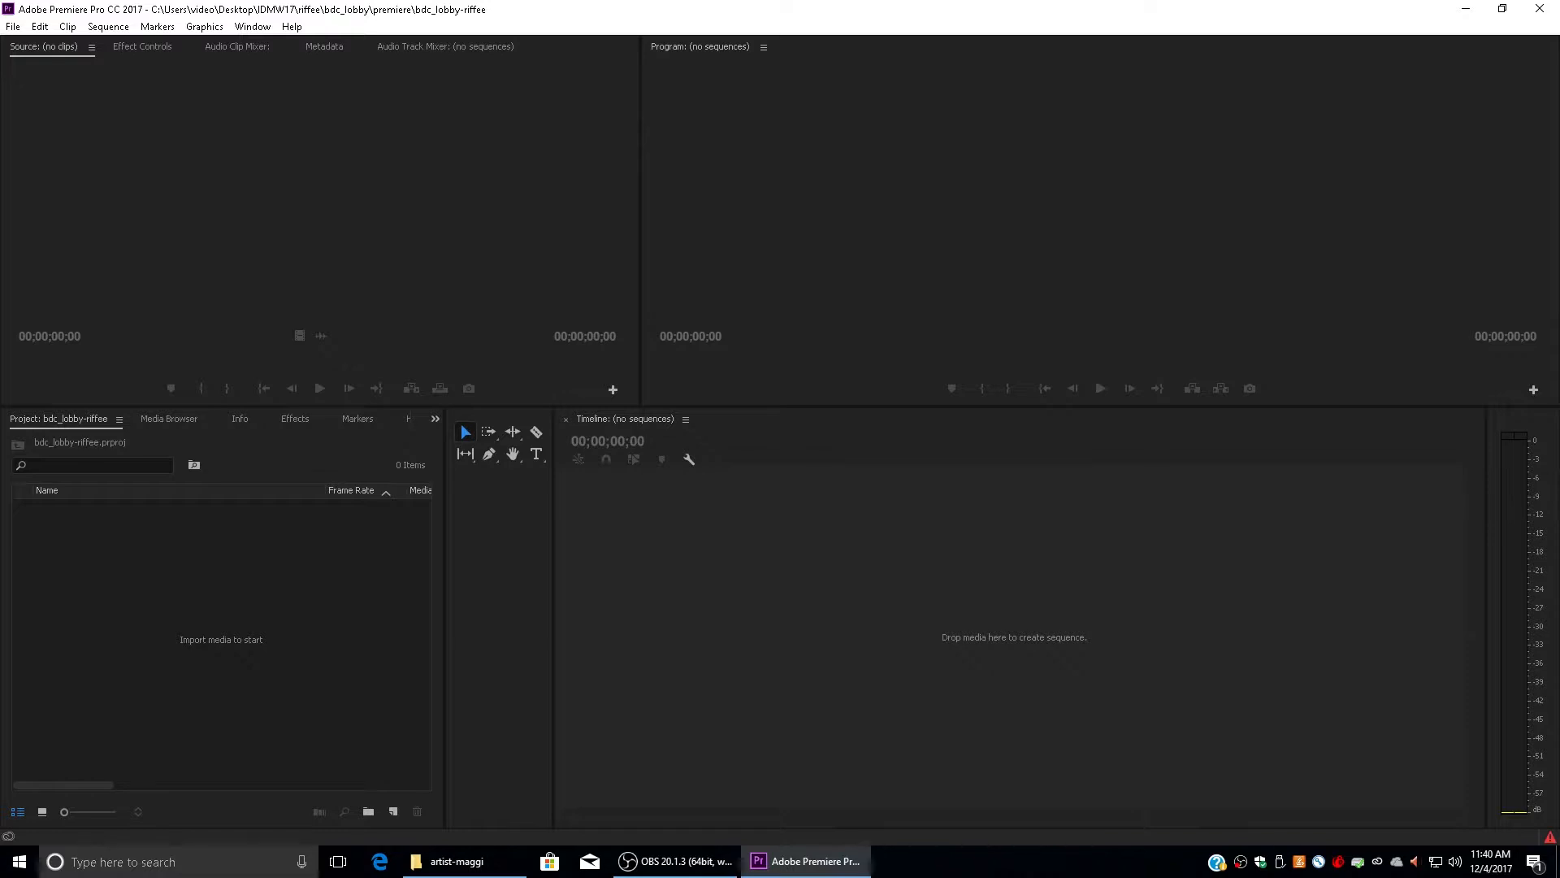
Import the us-charcoal folder from the Bullis Video 1 (H:) drive into the project as a bin and check its clips.
left_click_drag(1556, 168, 641, 167)
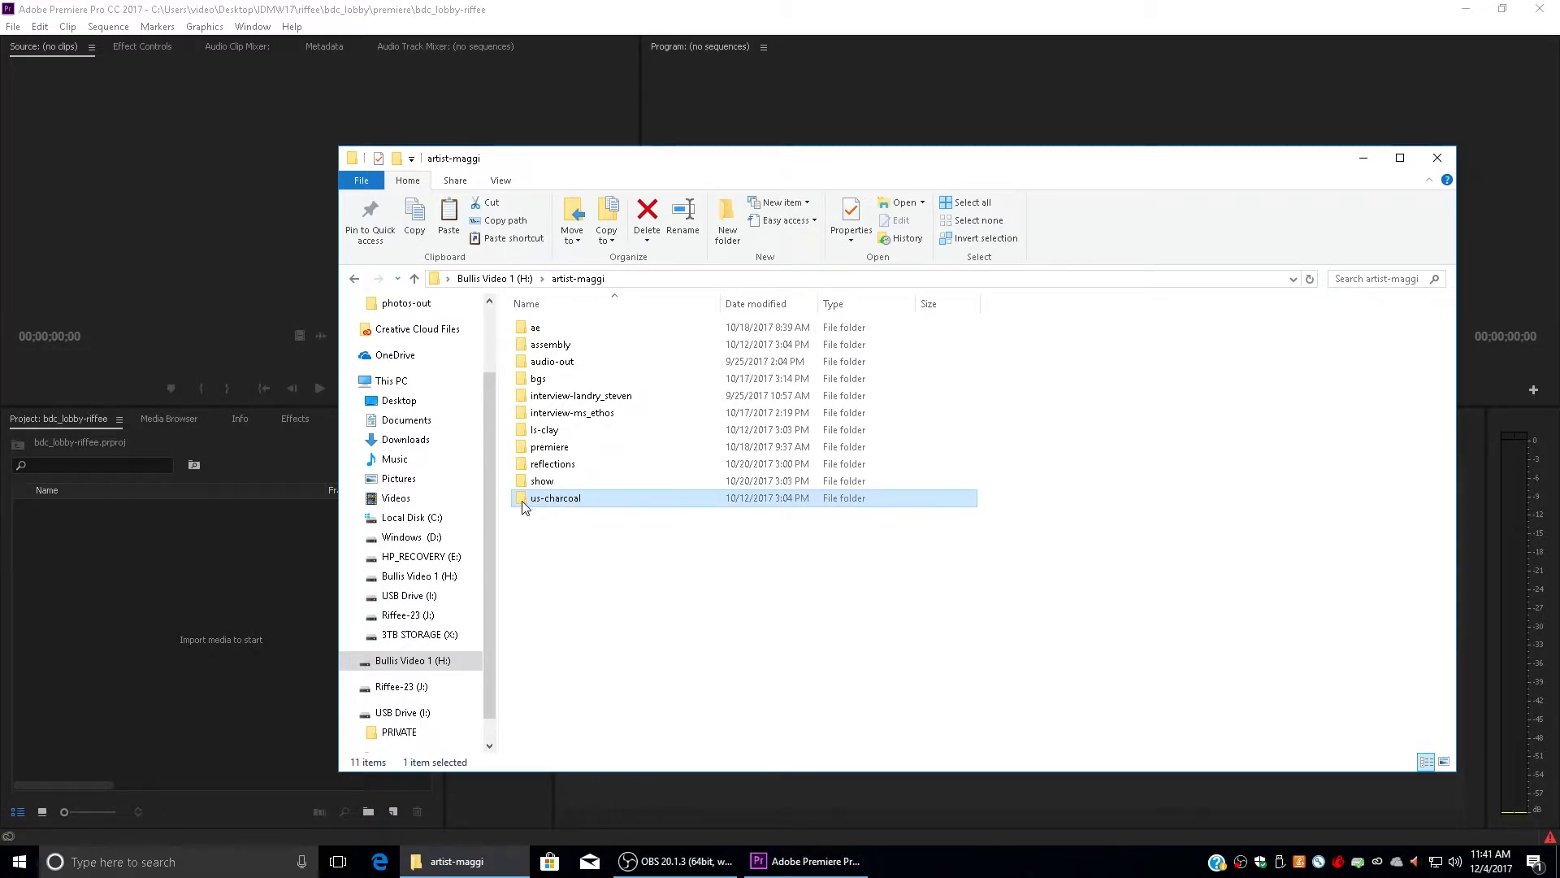
left_click_drag(523, 507, 135, 596)
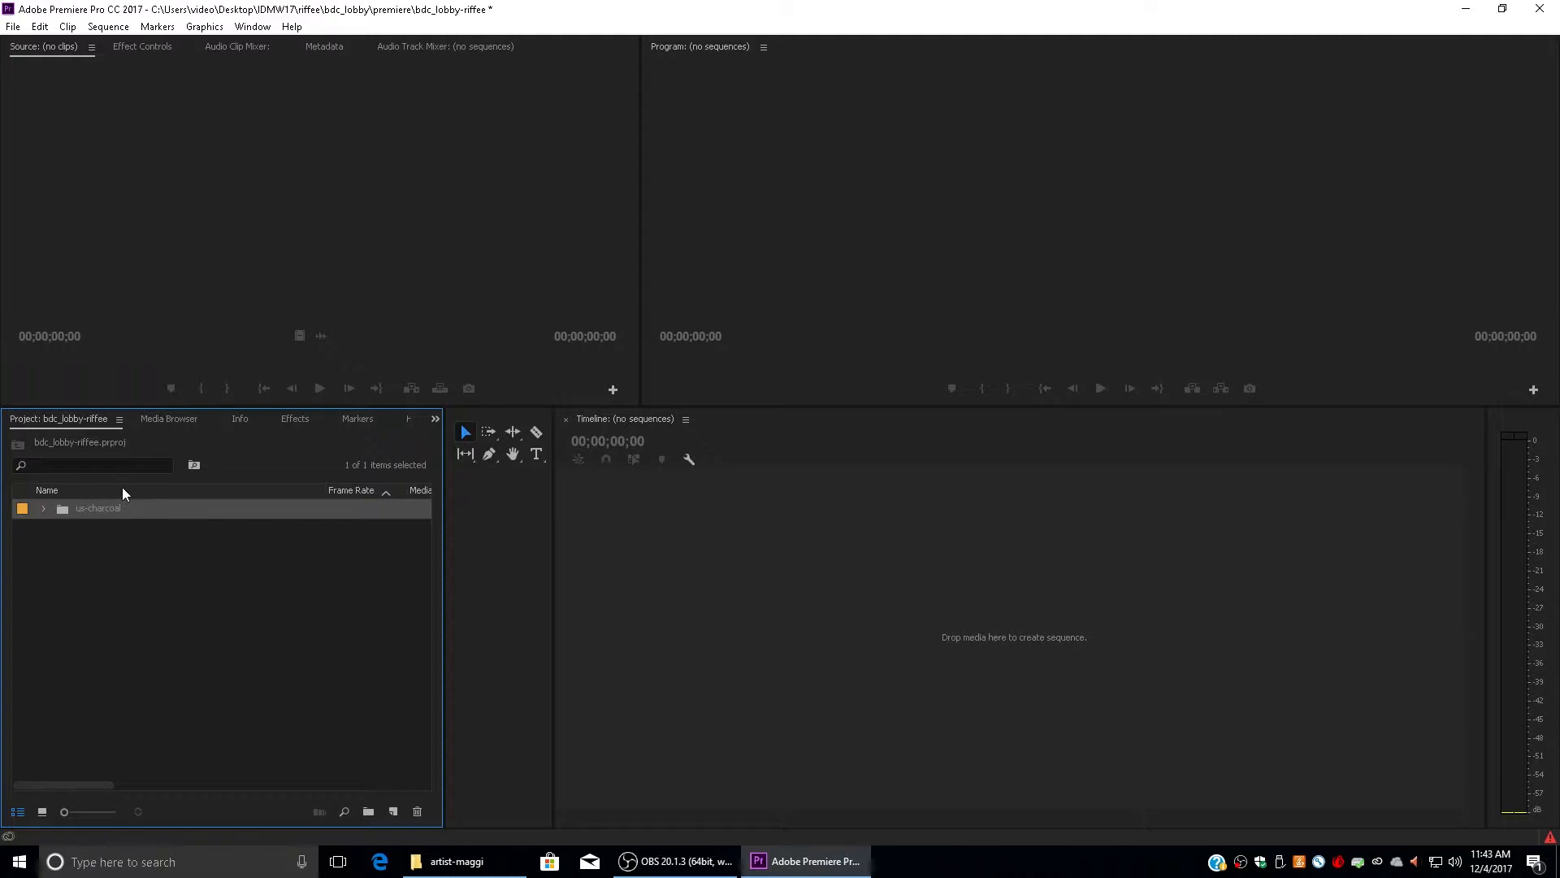
left_click(44, 507)
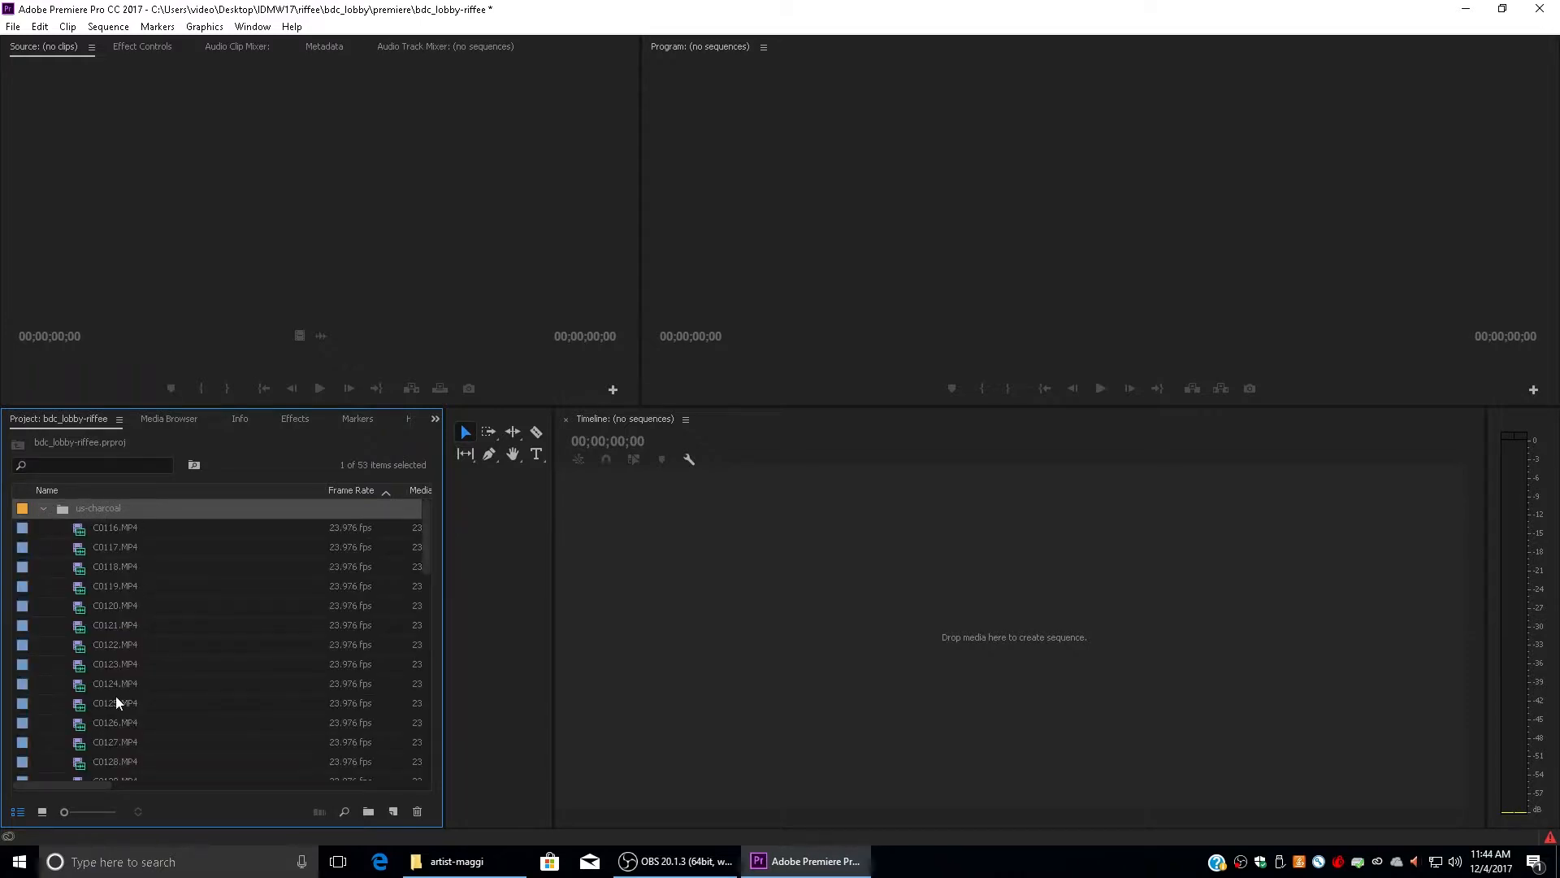
left_click(44, 508)
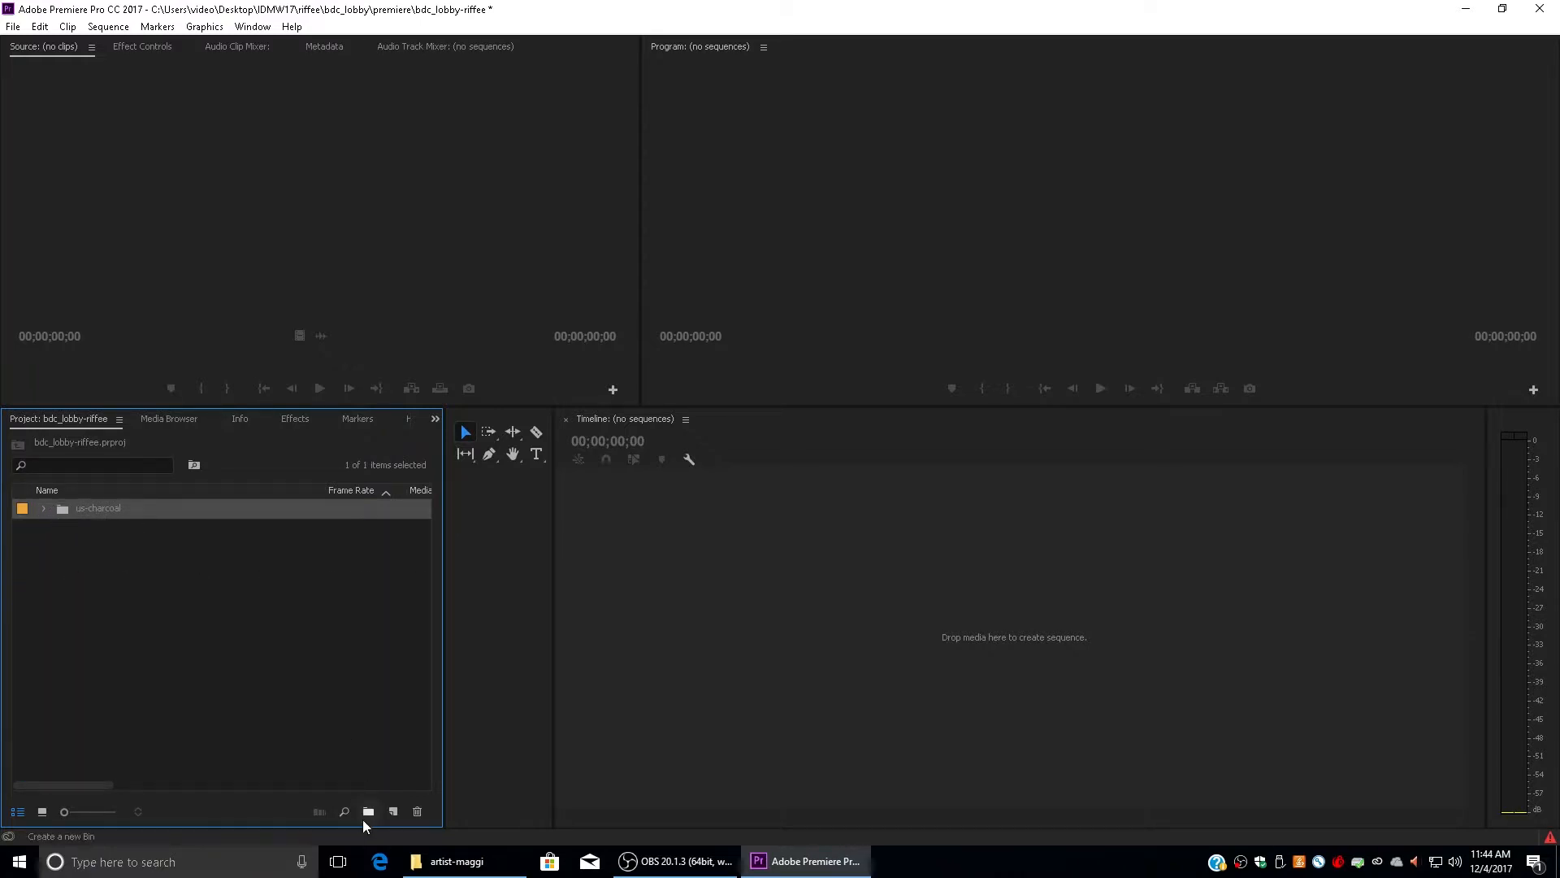
Compare the project's icon and list views, and look through the us-charcoal bin's clips in list view.
left_click(43, 812)
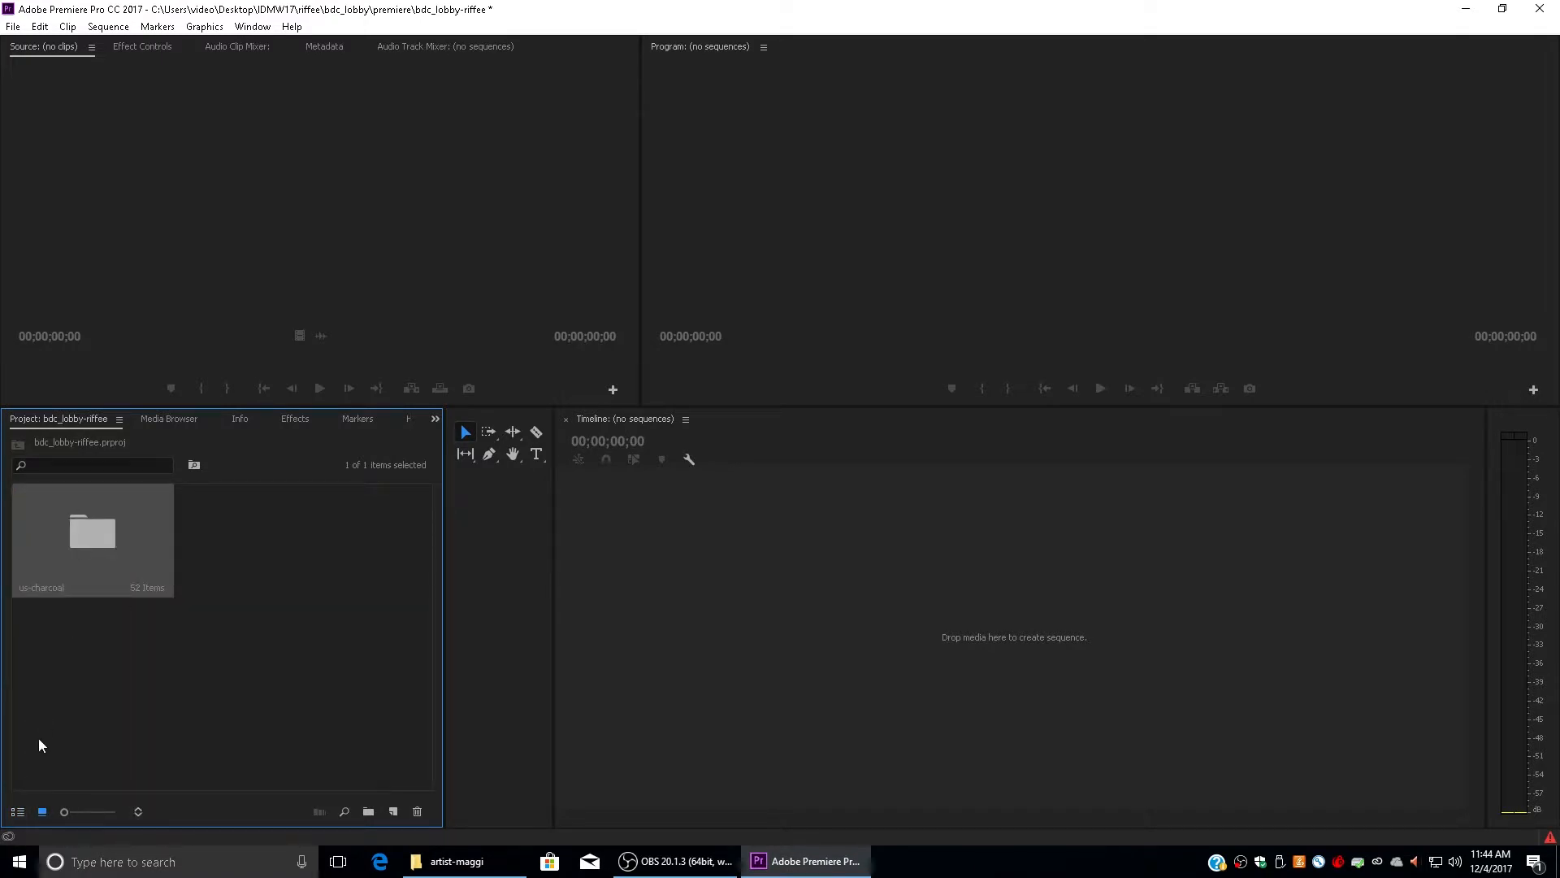
left_click(17, 812)
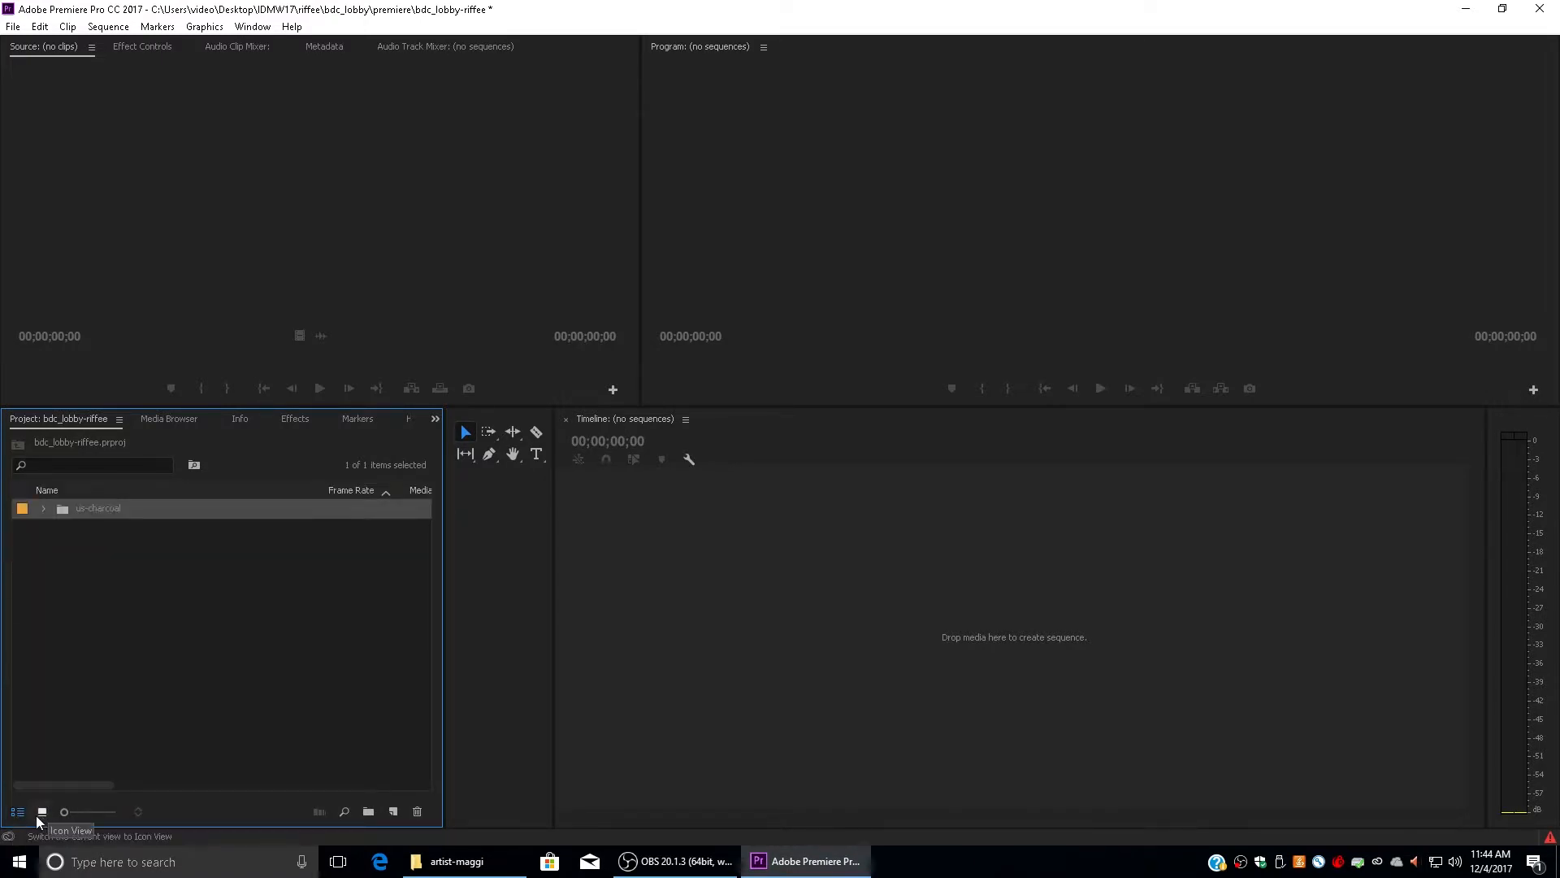
left_click(42, 508)
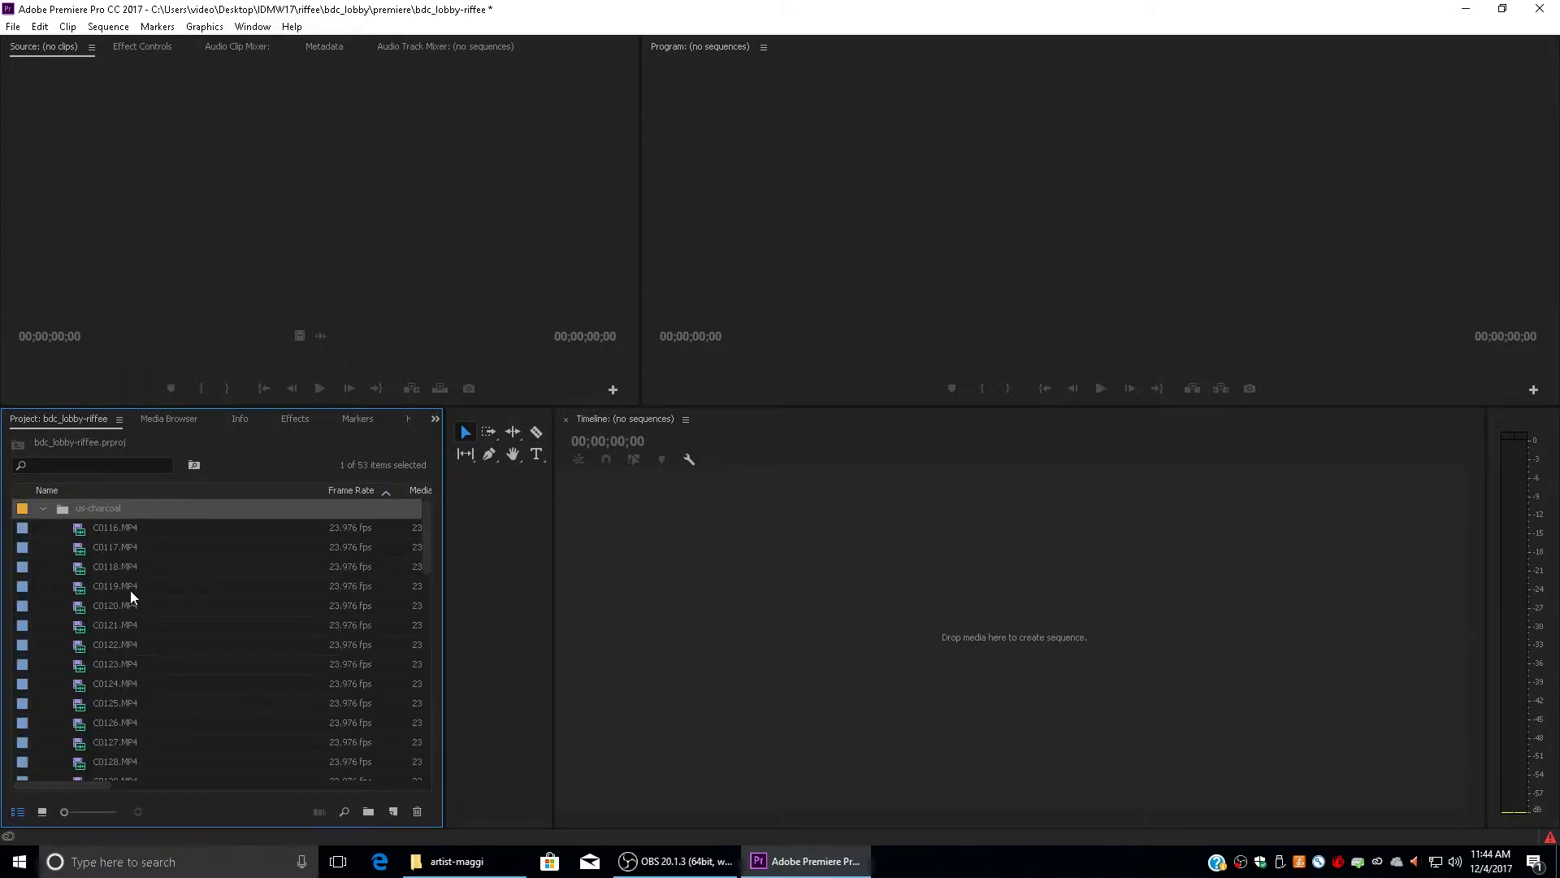
scroll(134, 590, "down", 7)
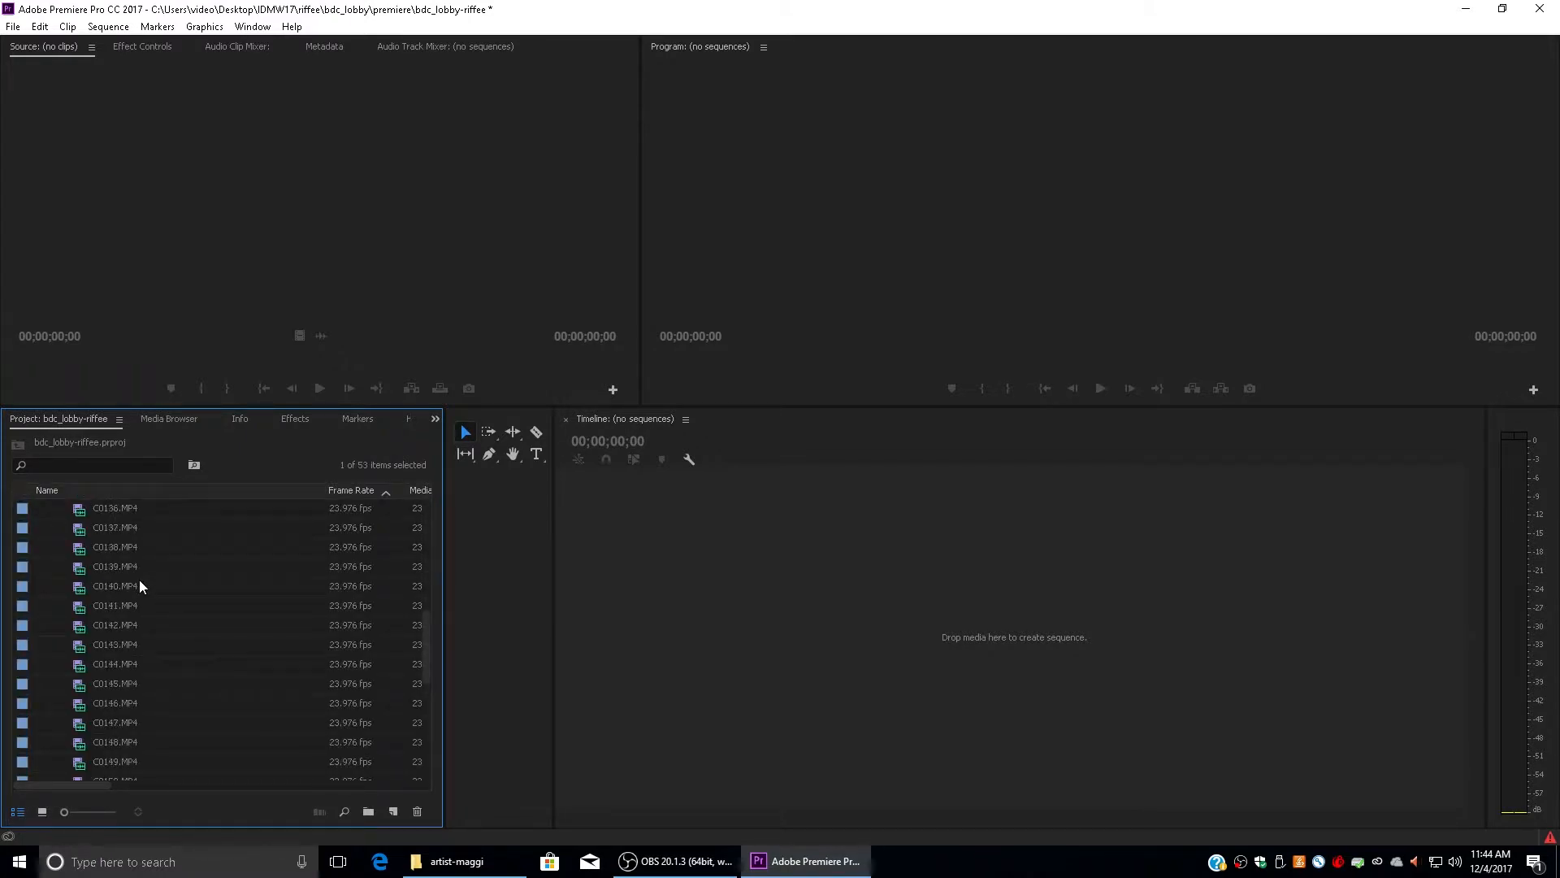
Preview clips C0117.MP4 and C0118.MP4 from the us-charcoal bin in the source monitor, and collapse the bin.
scroll(139, 585, "up", 7)
left_click(111, 546)
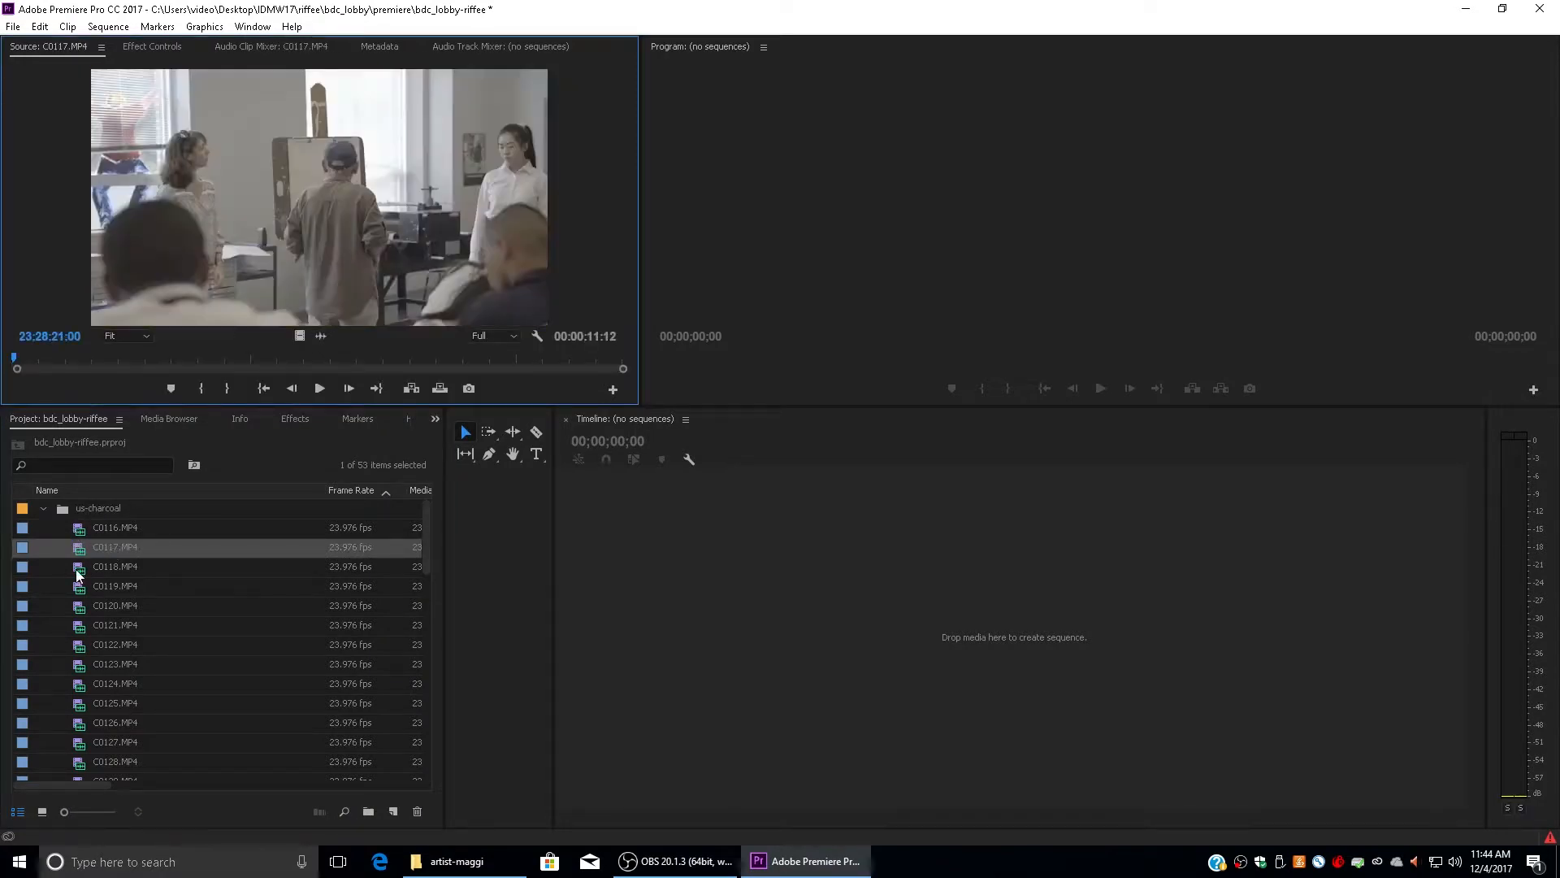
left_click(78, 569)
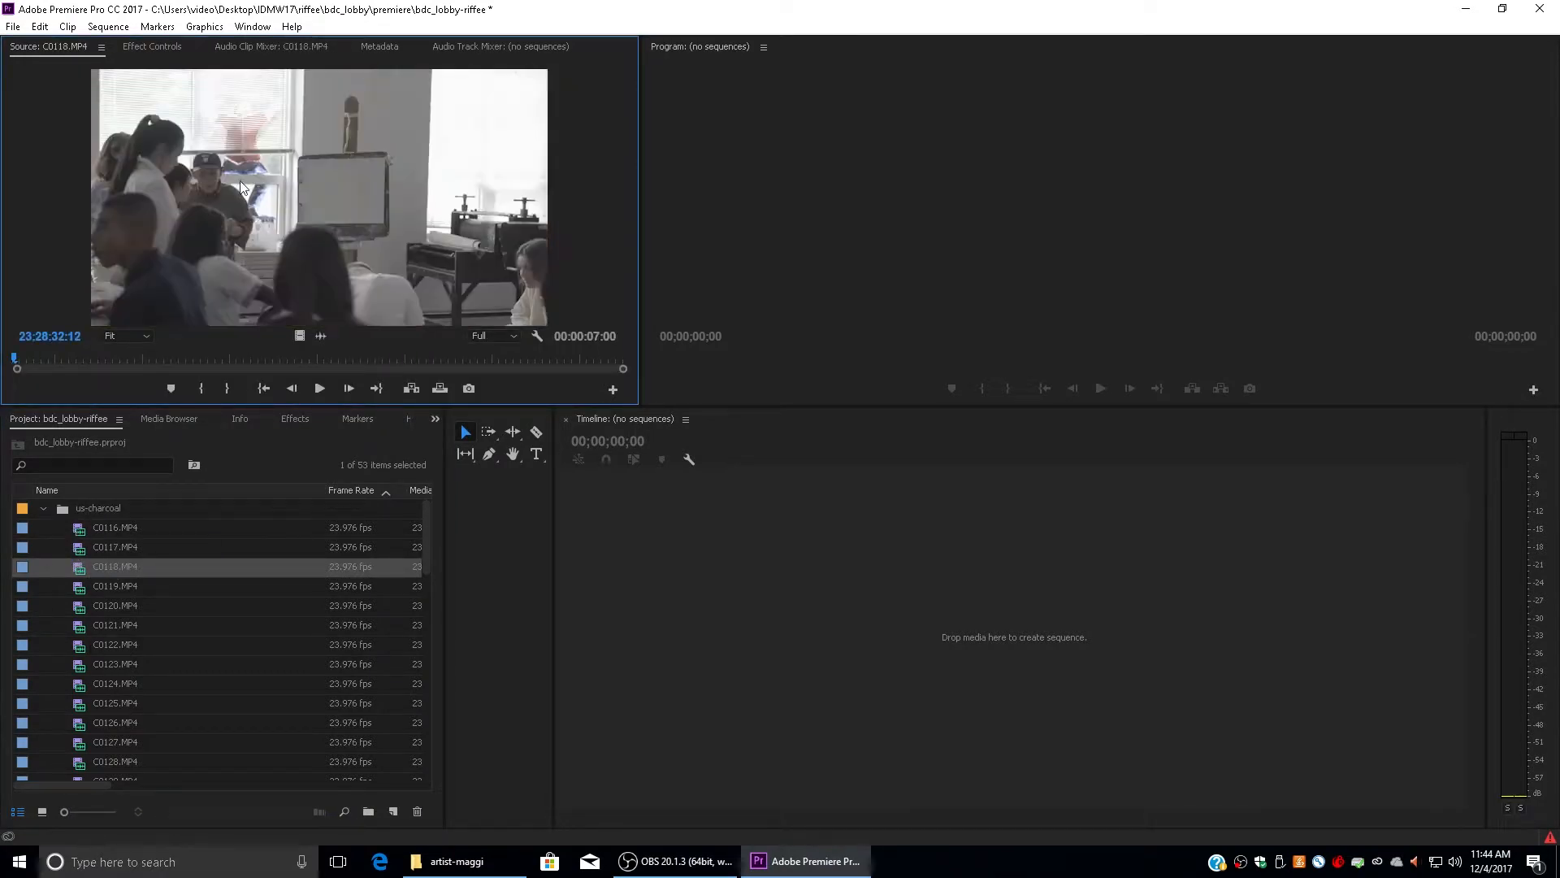
left_click(43, 510)
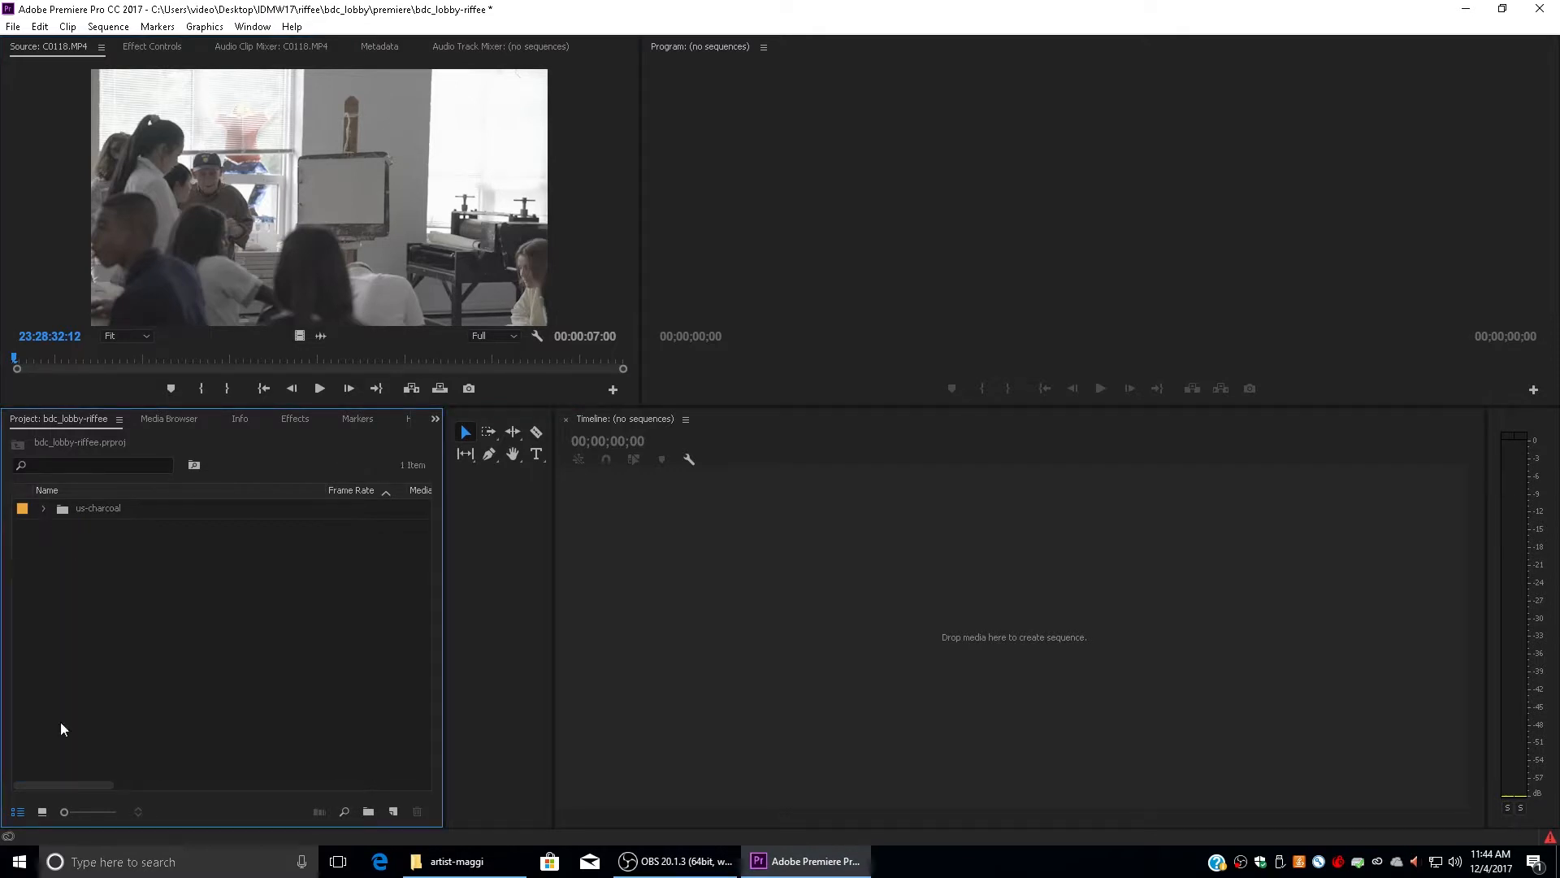
Set the project to icon view, open the us-charcoal bin in its own window and dock it with the project panel.
left_click(44, 812)
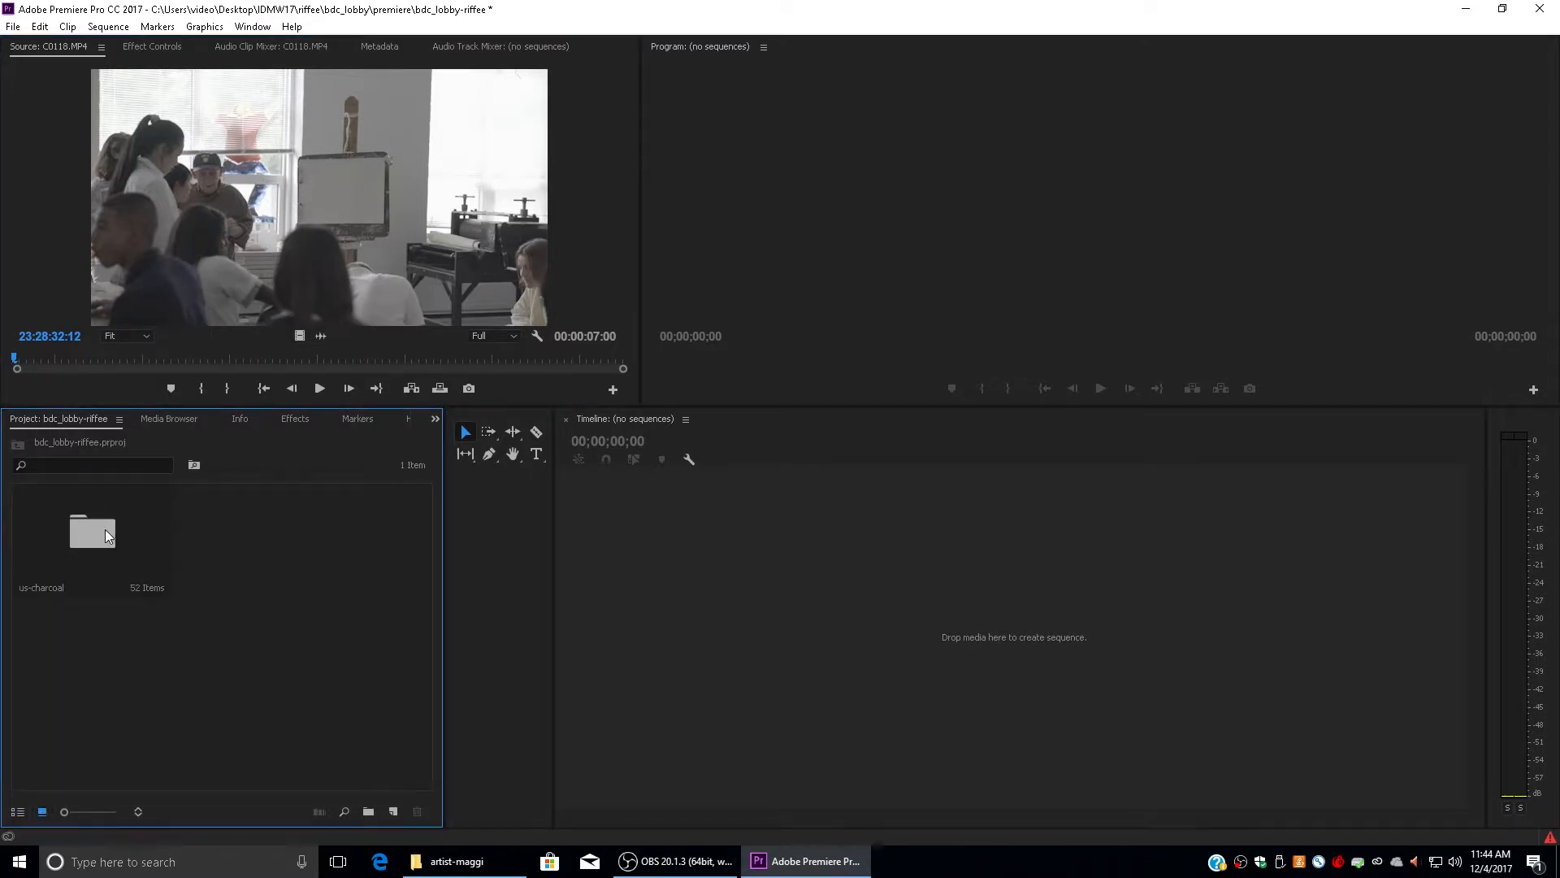
double_click(103, 529)
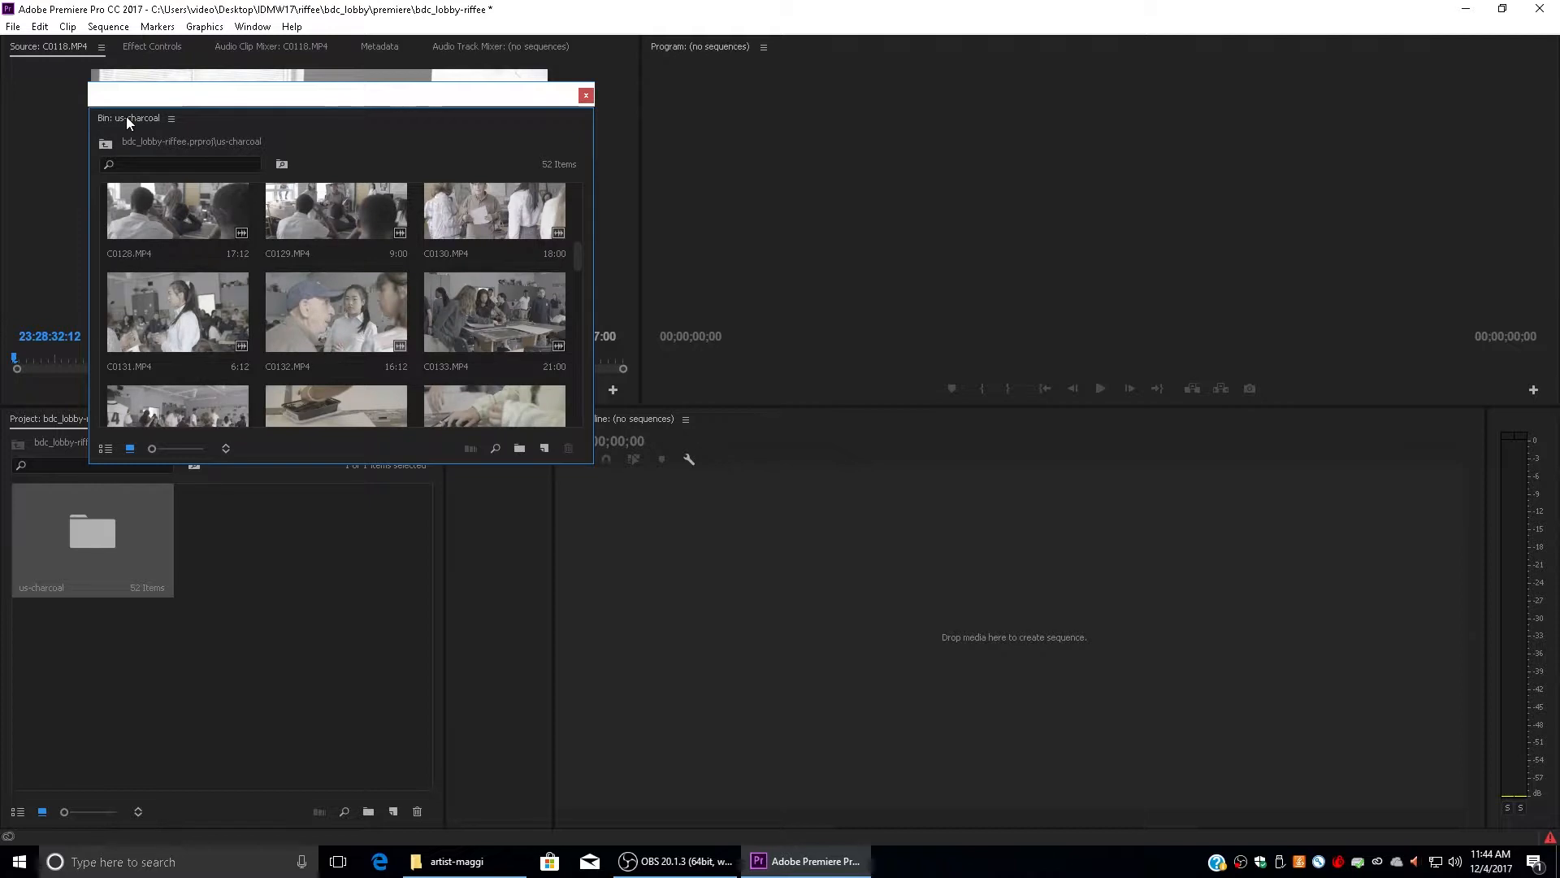
left_click_drag(126, 118, 179, 524)
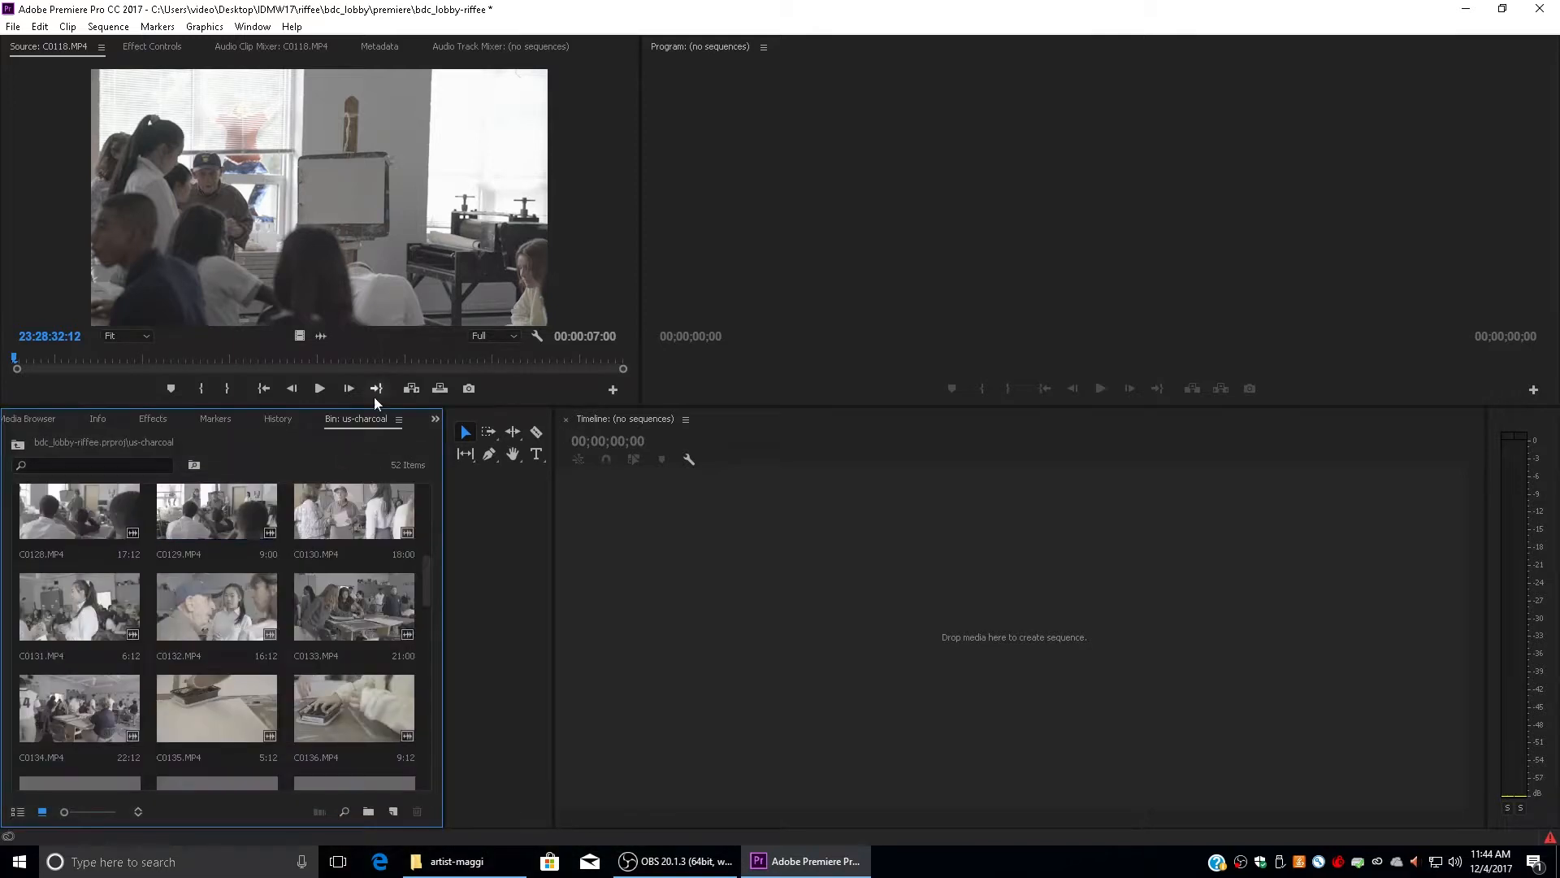
Switch back and forth between the project and the docked us-charcoal bin, and look at the bin's first clip thumbnails.
left_click(436, 419)
left_click(476, 449)
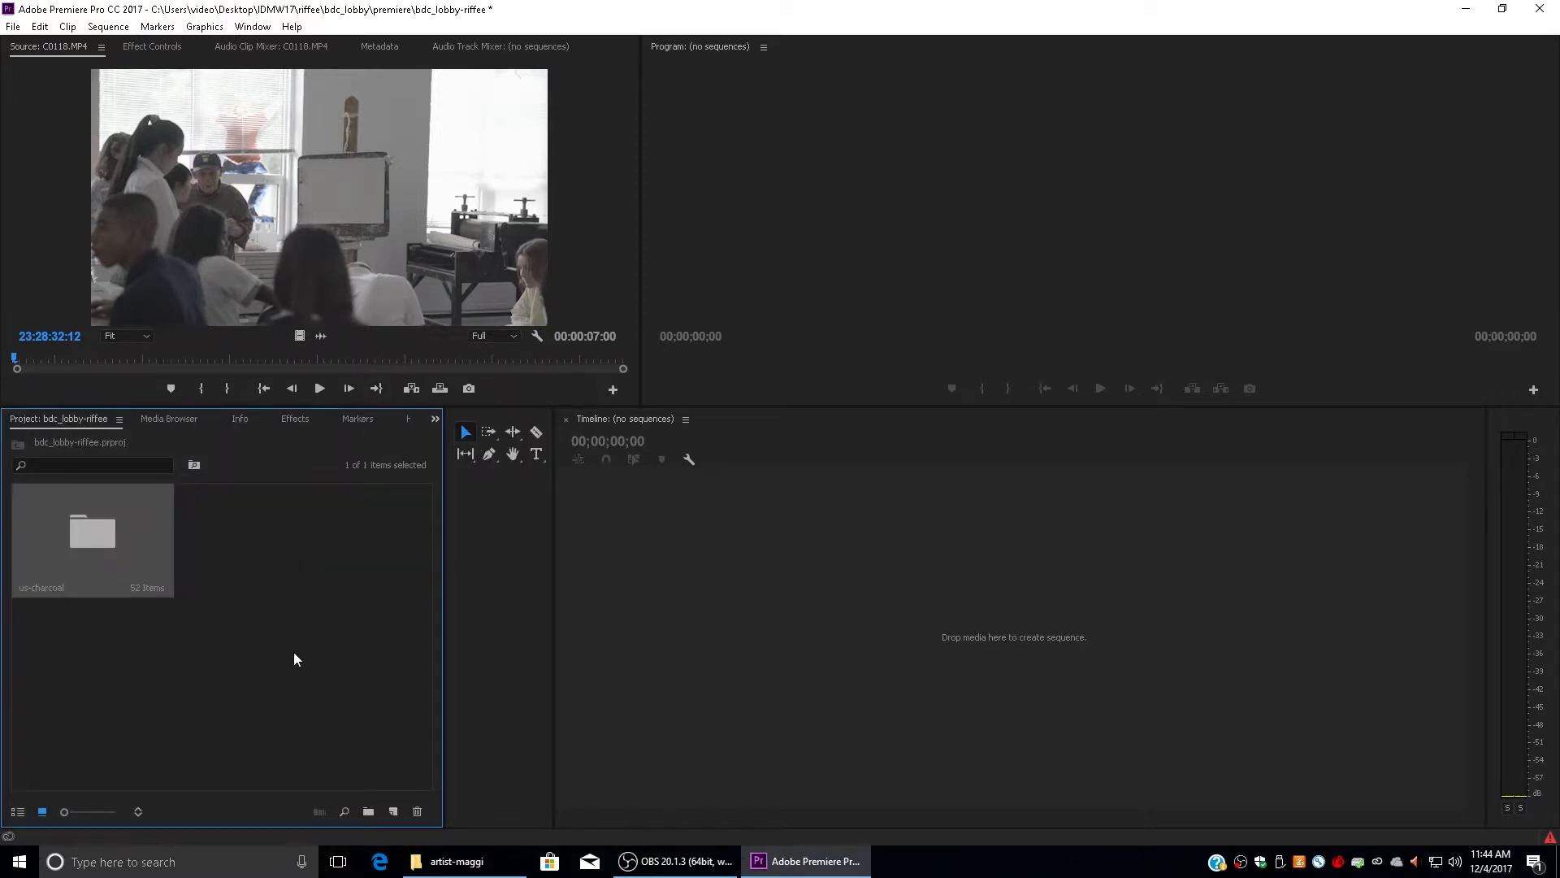
left_click(436, 419)
left_click(481, 549)
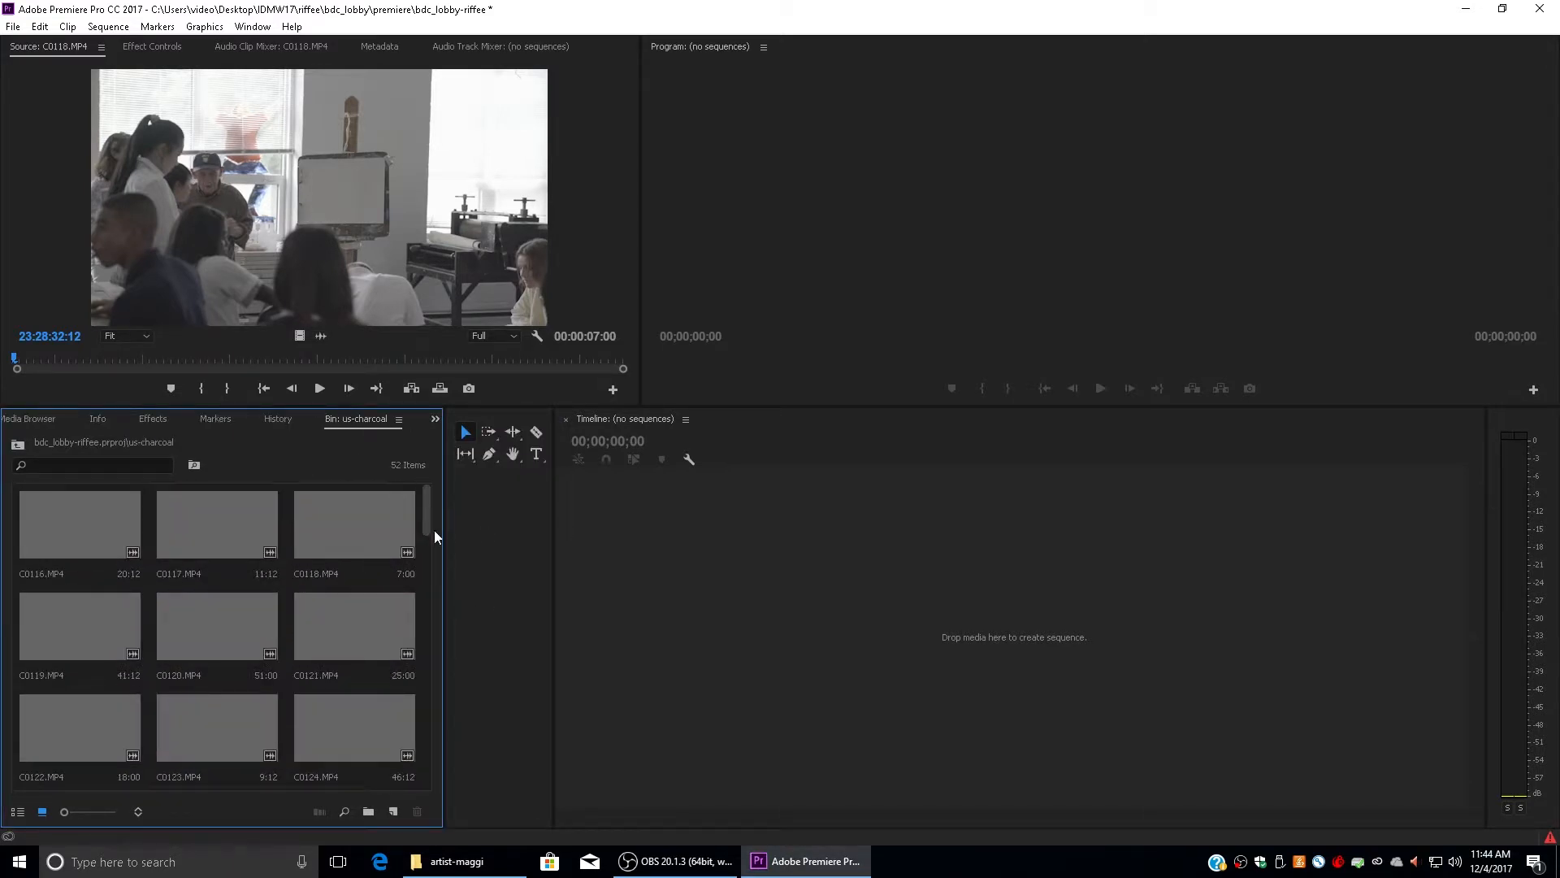
mouse_move(431, 528)
left_mouse_down()
mouse_move(450, 811)
mouse_move(430, 505)
left_mouse_up()
left_click(65, 524)
left_click(436, 419)
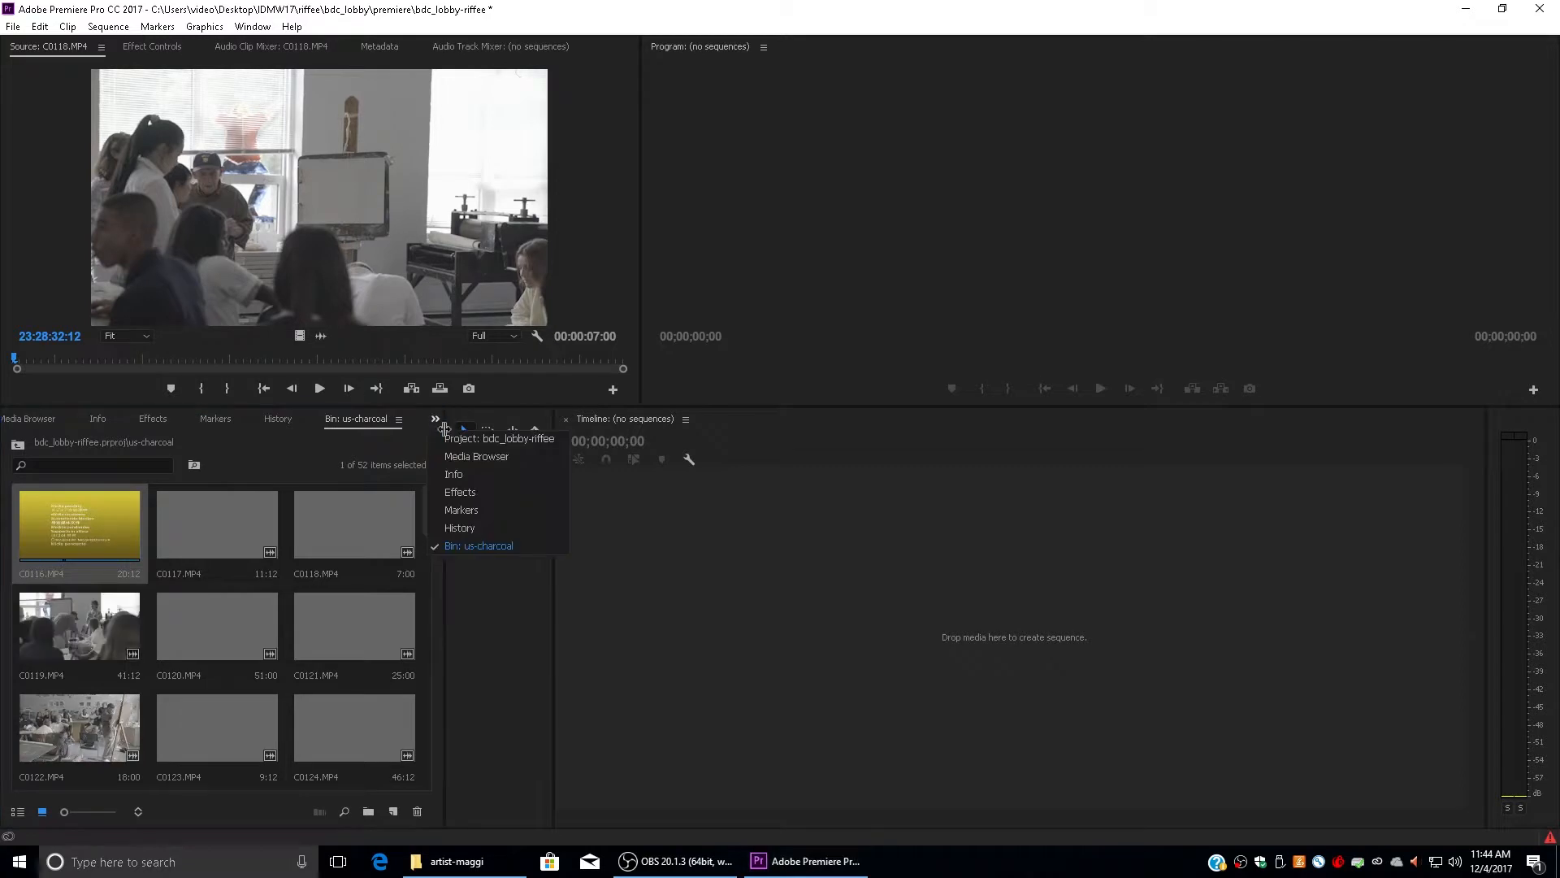
left_click(456, 445)
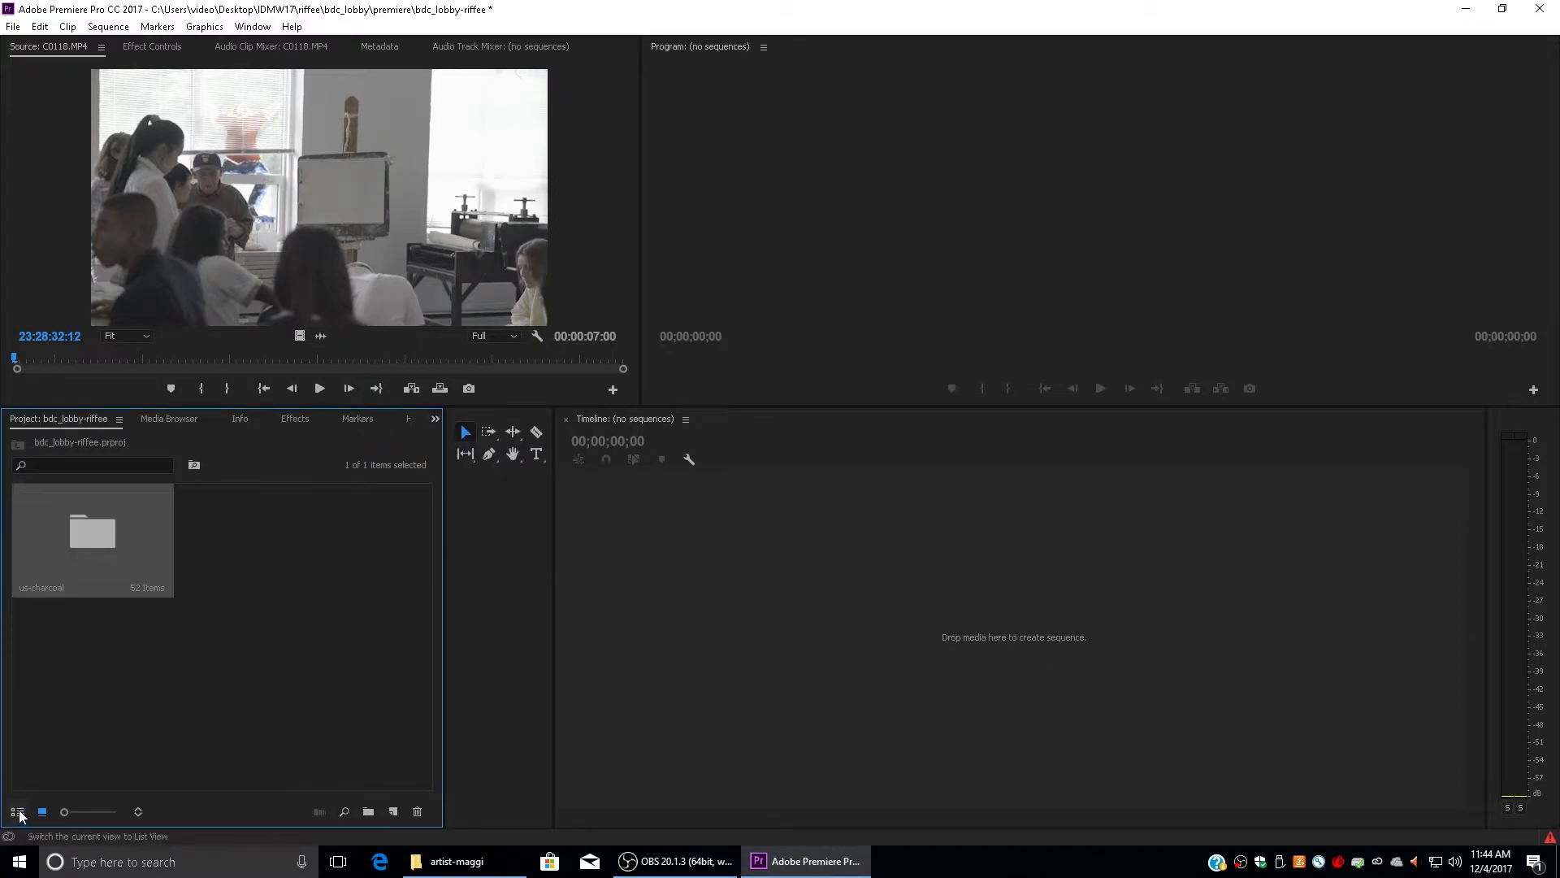
Return the project to list view, and expand and collapse the us-charcoal bin.
left_click(17, 811)
left_click(44, 509)
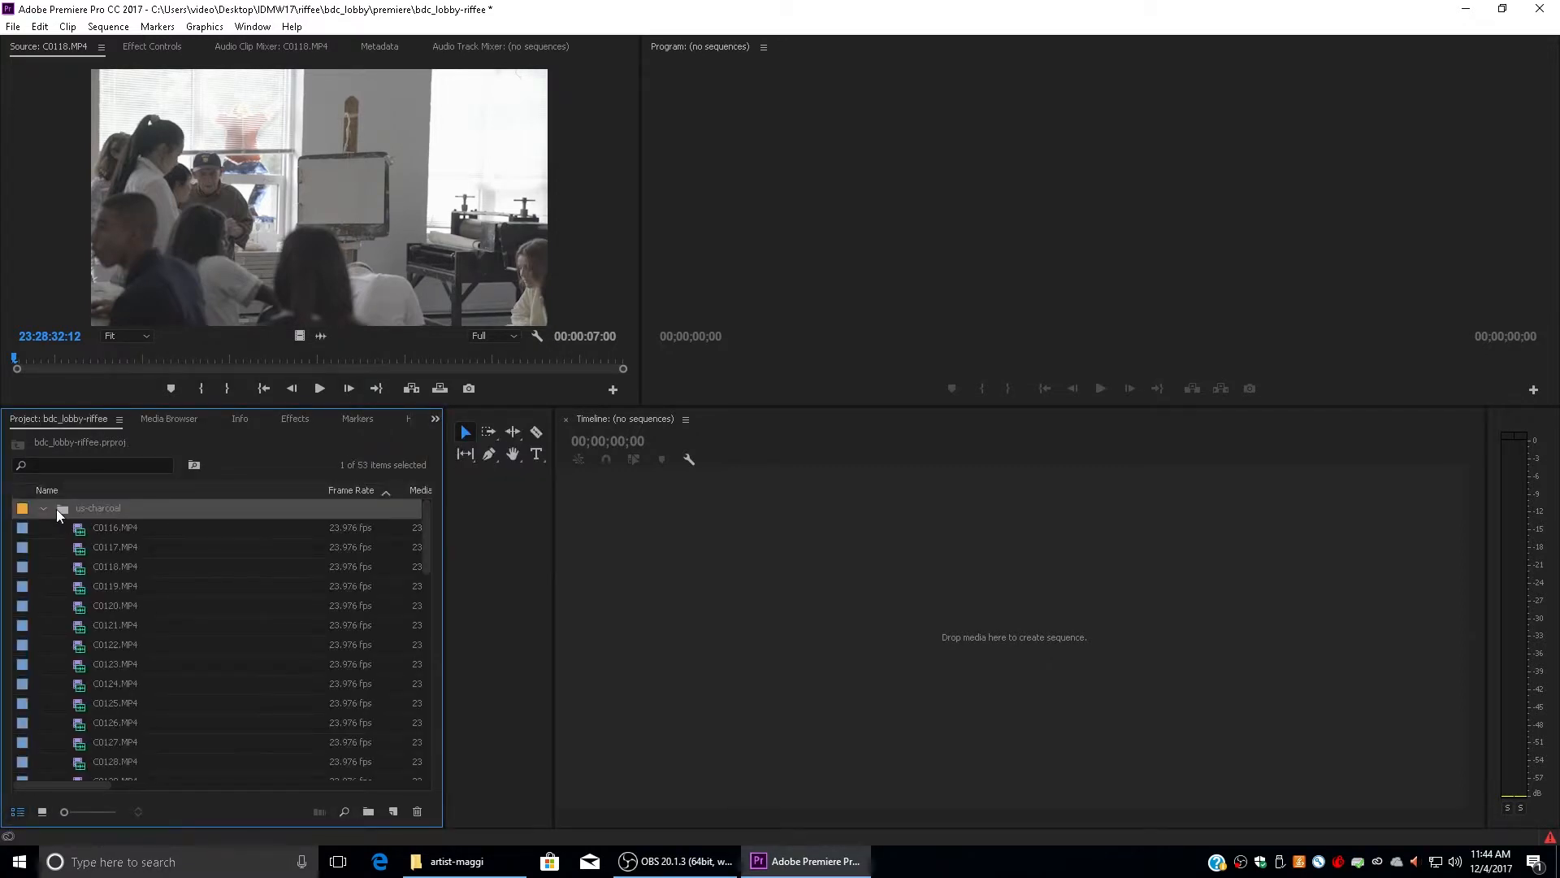
left_click(44, 509)
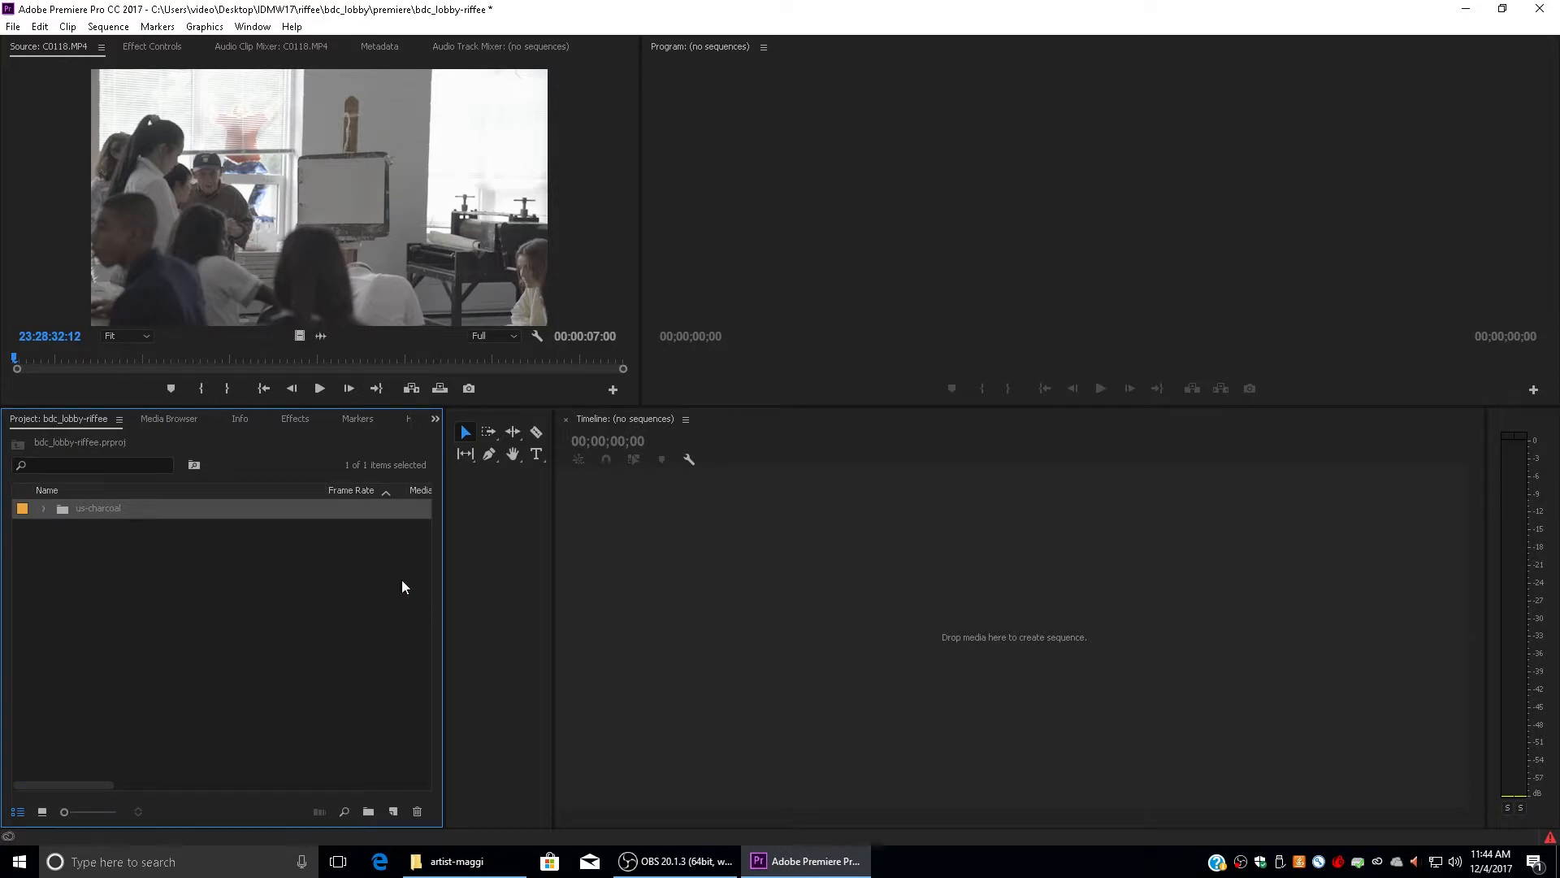
Create a new bin alongside us-charcoal and keep its default name.
right_click(150, 563)
left_click(222, 596)
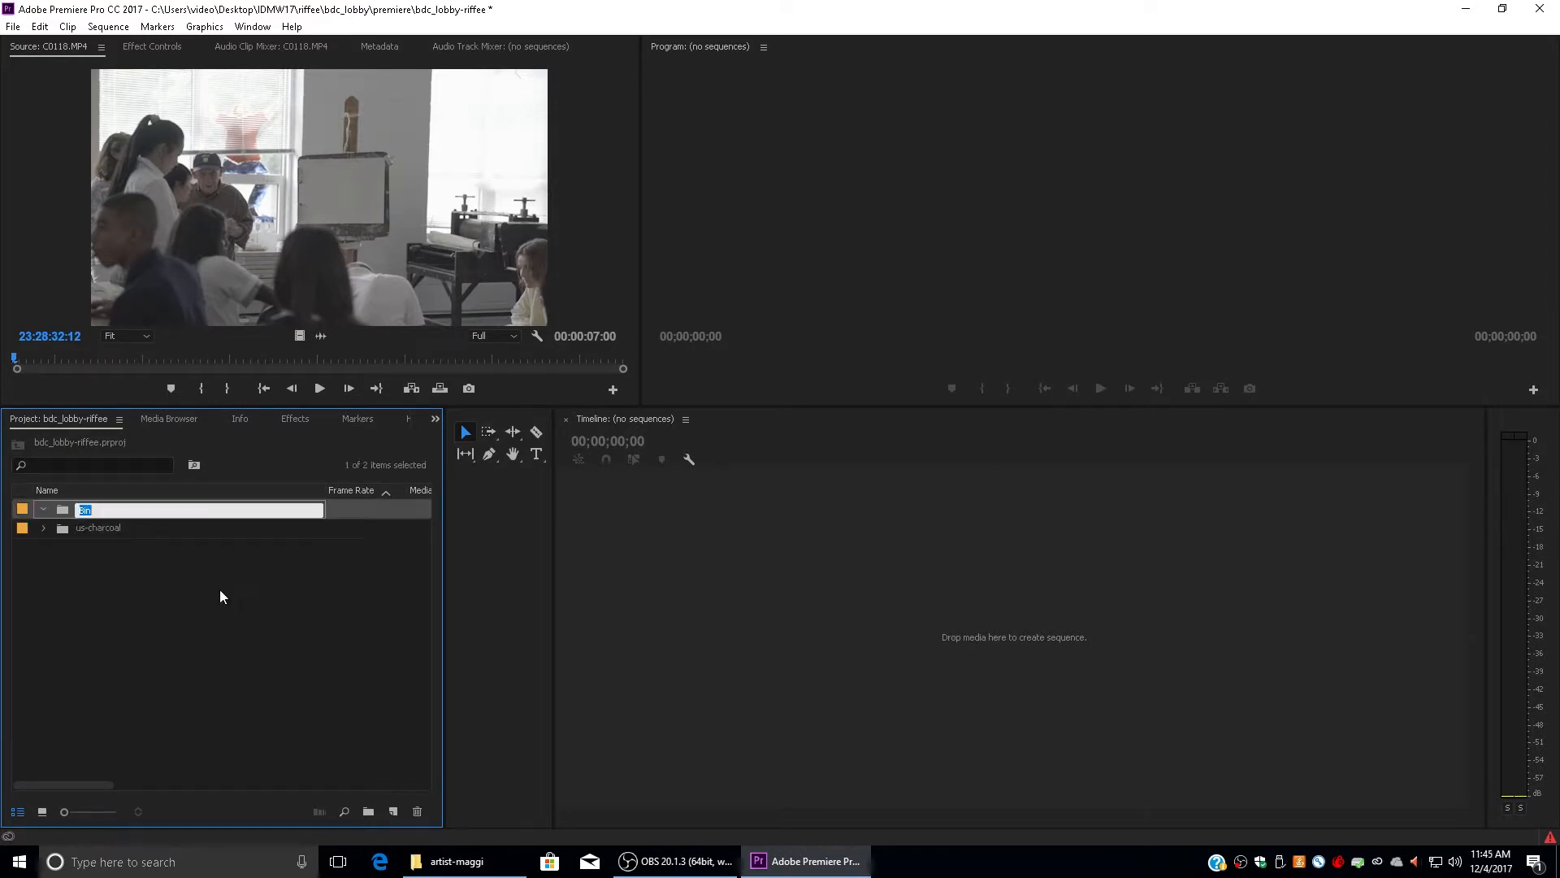
left_click(86, 561)
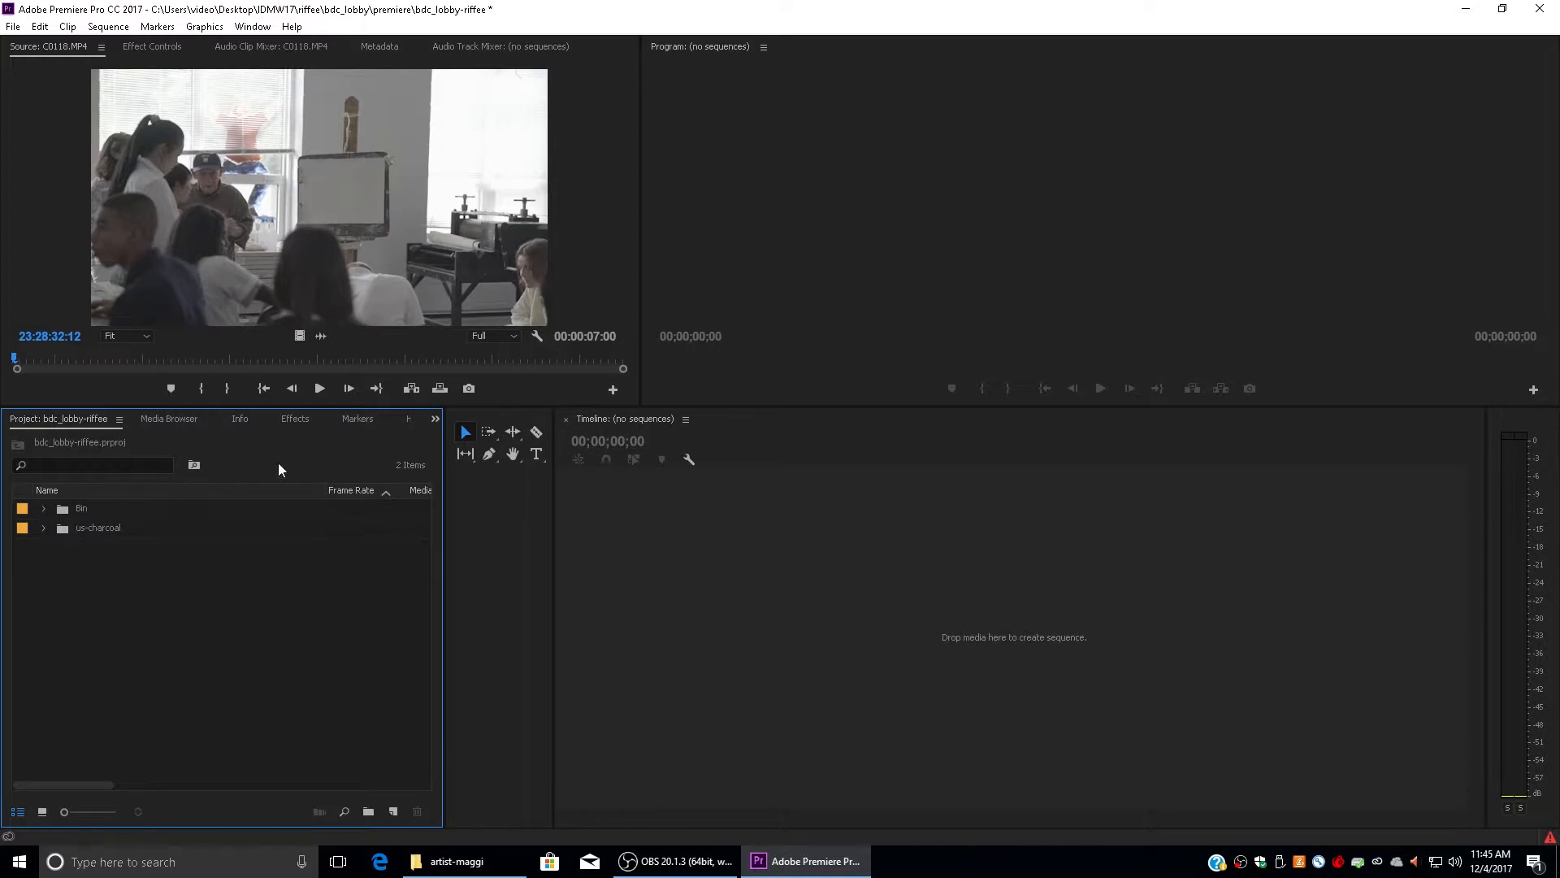
Look at the docked us-charcoal bin again, return to the project and delete the empty Bin.
left_click(436, 419)
left_click(480, 546)
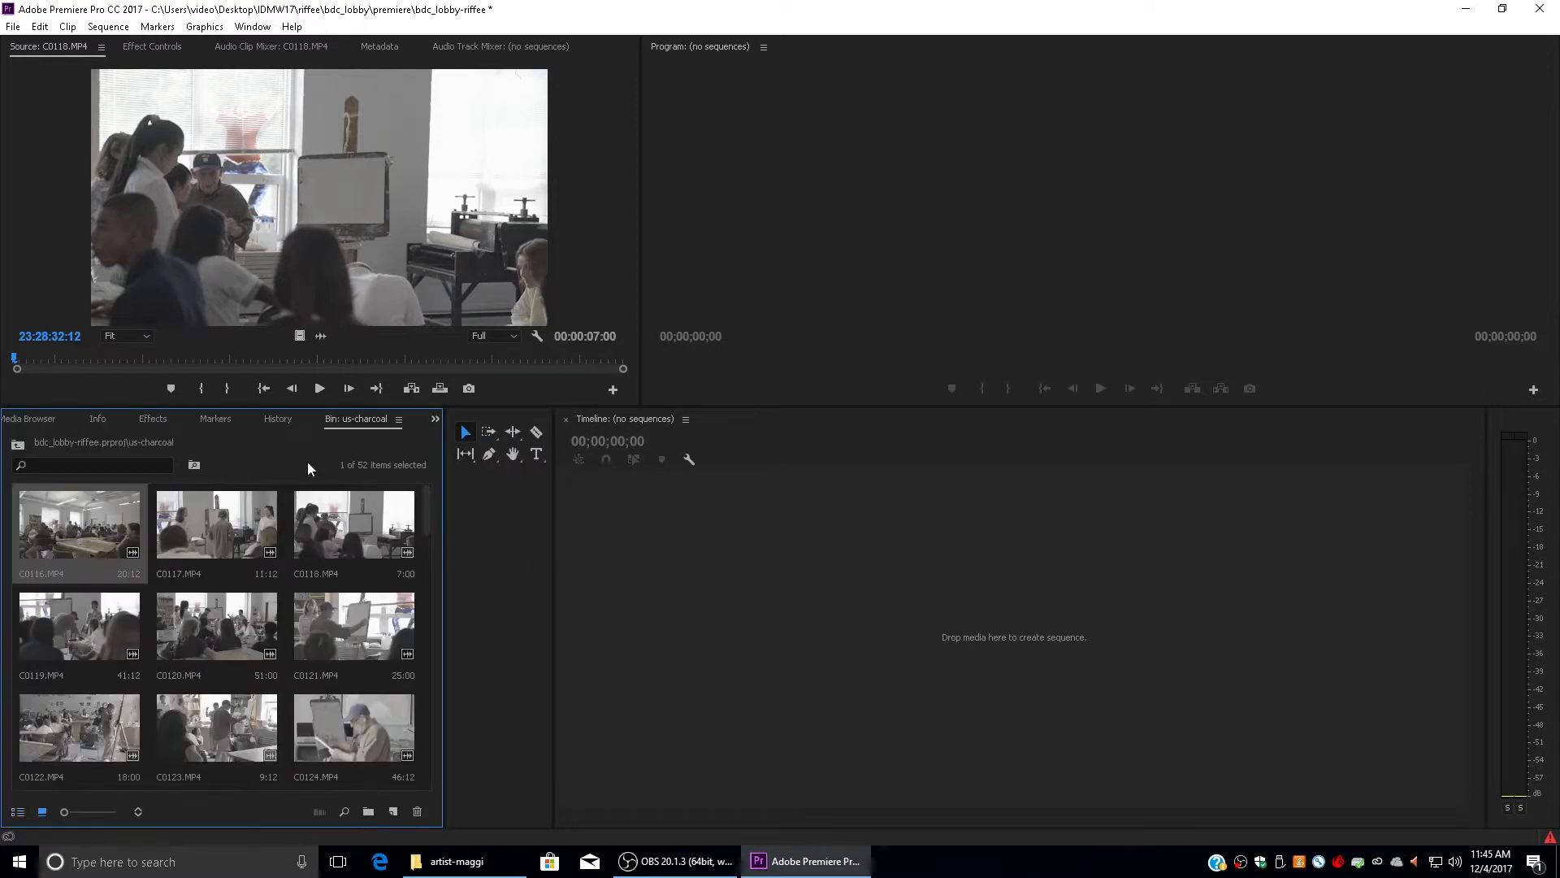
left_click(481, 440)
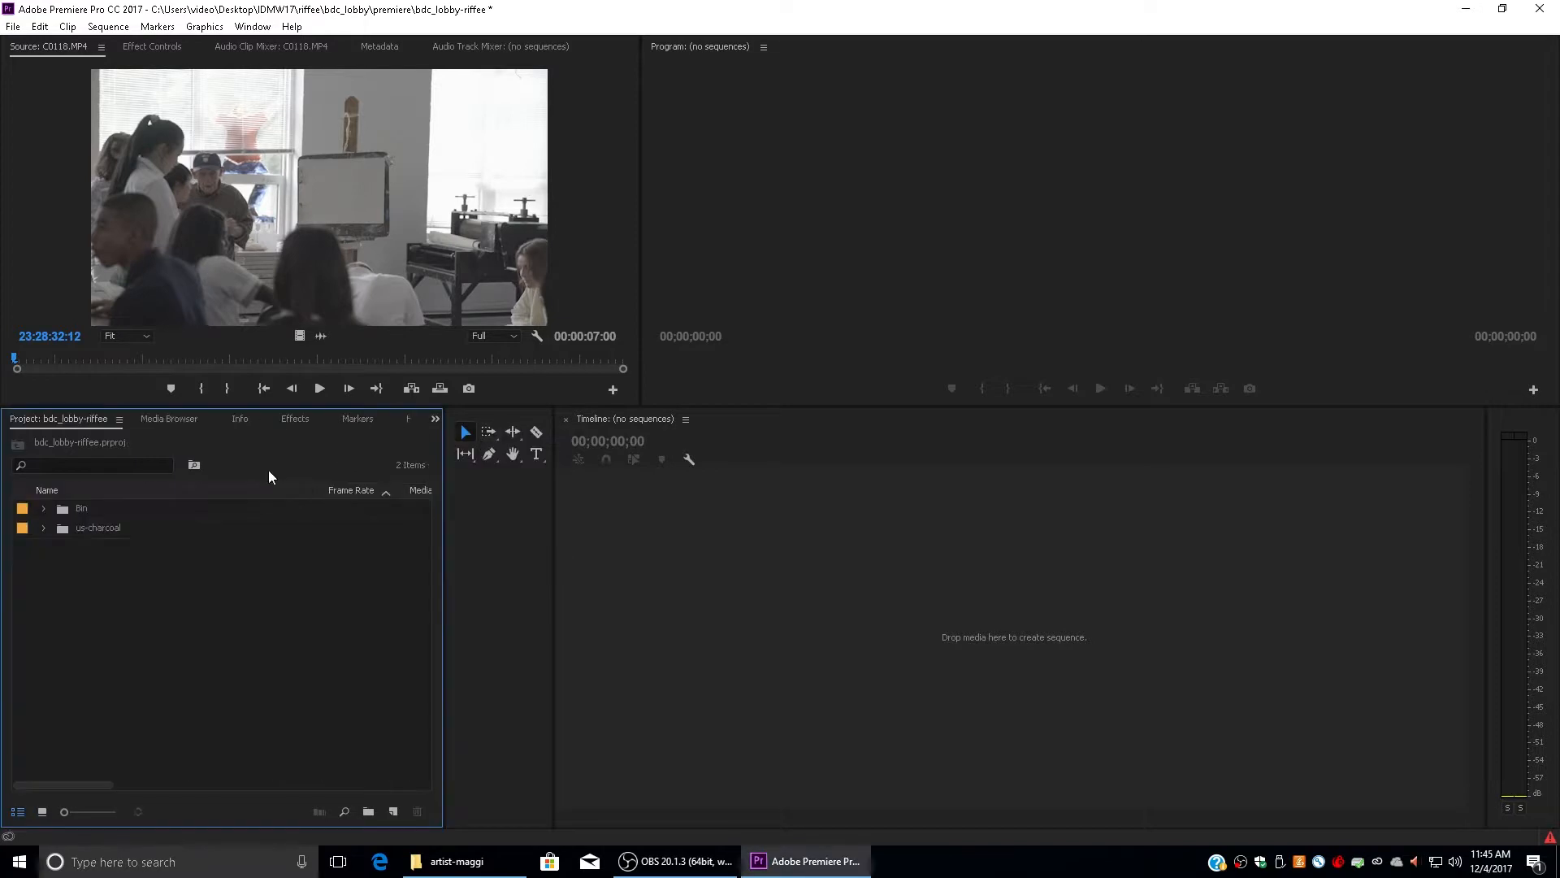
left_click(85, 512)
key("Delete")
Open clip C0116.MP4 in the source monitor and mark its in point at 23:28:04:17 and out point at 23:28:08:09.
left_click(44, 509)
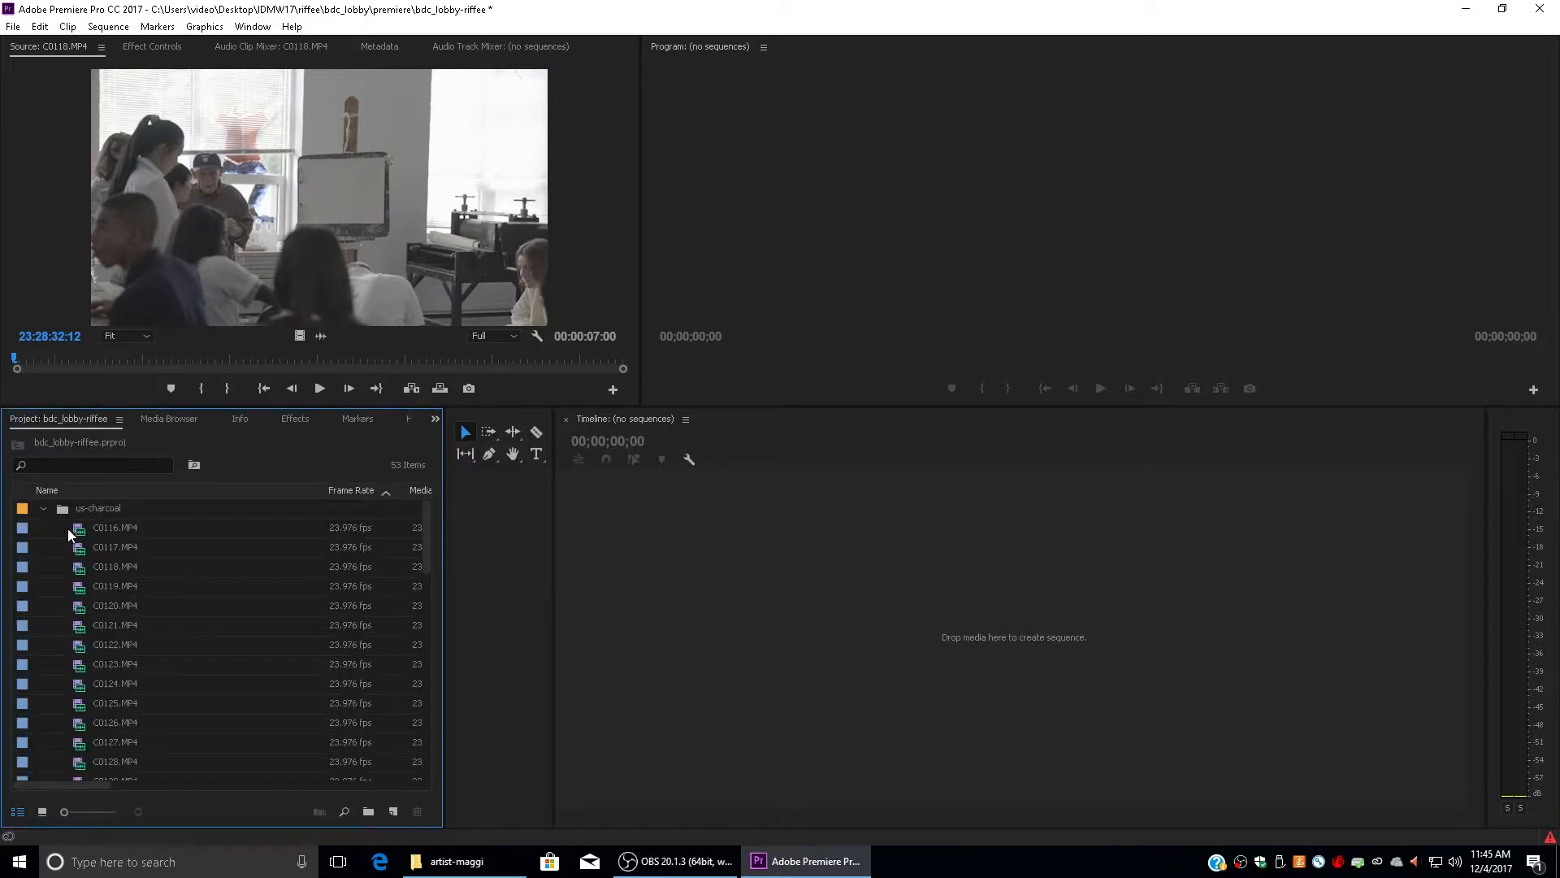
double_click(72, 529)
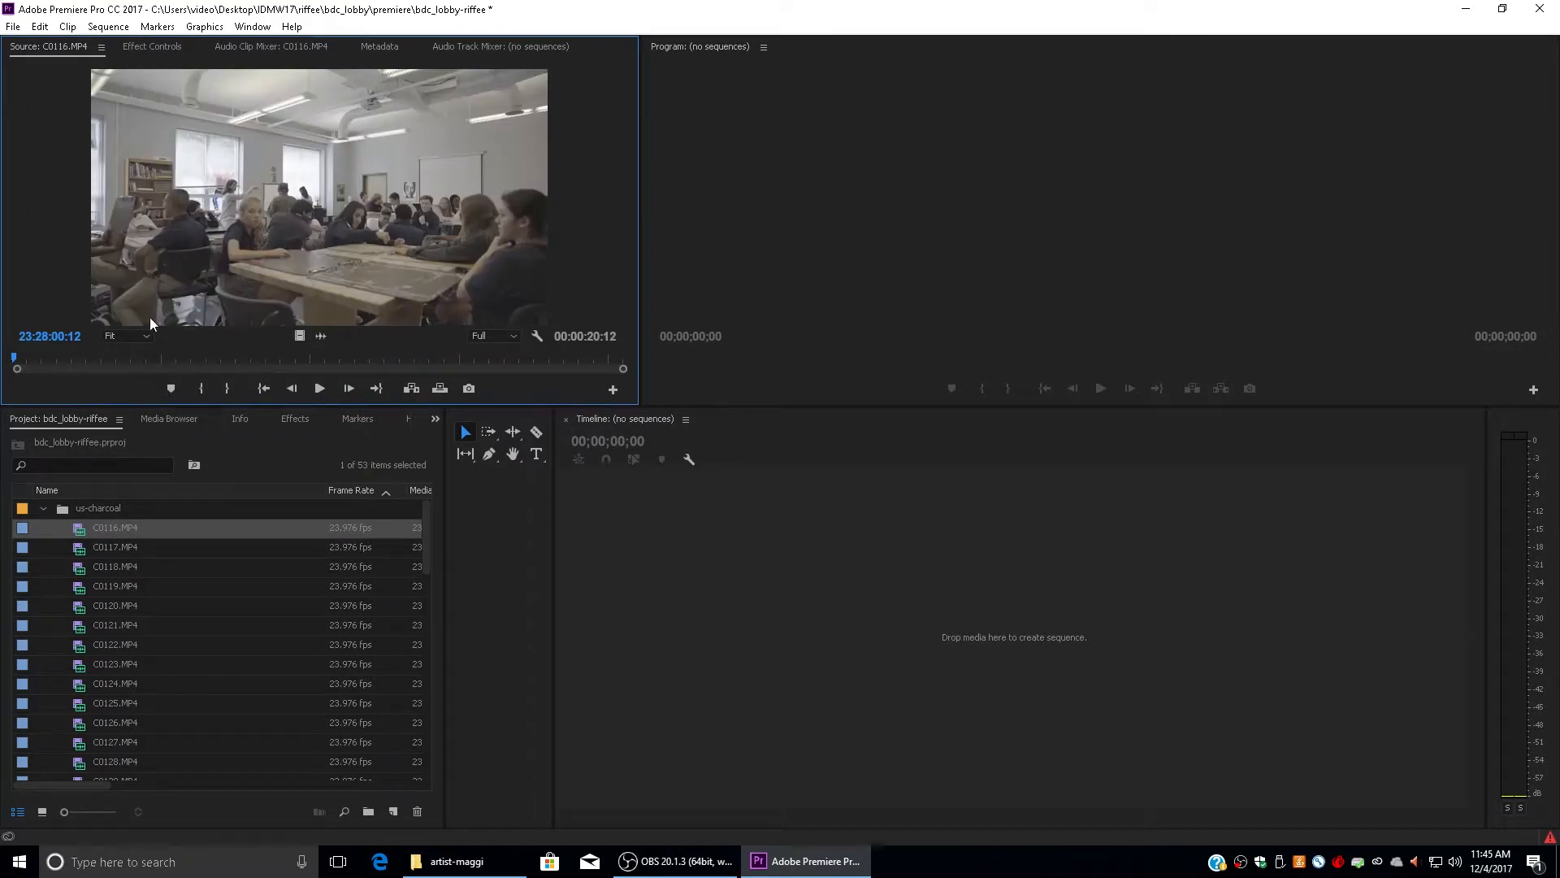
left_click(136, 357)
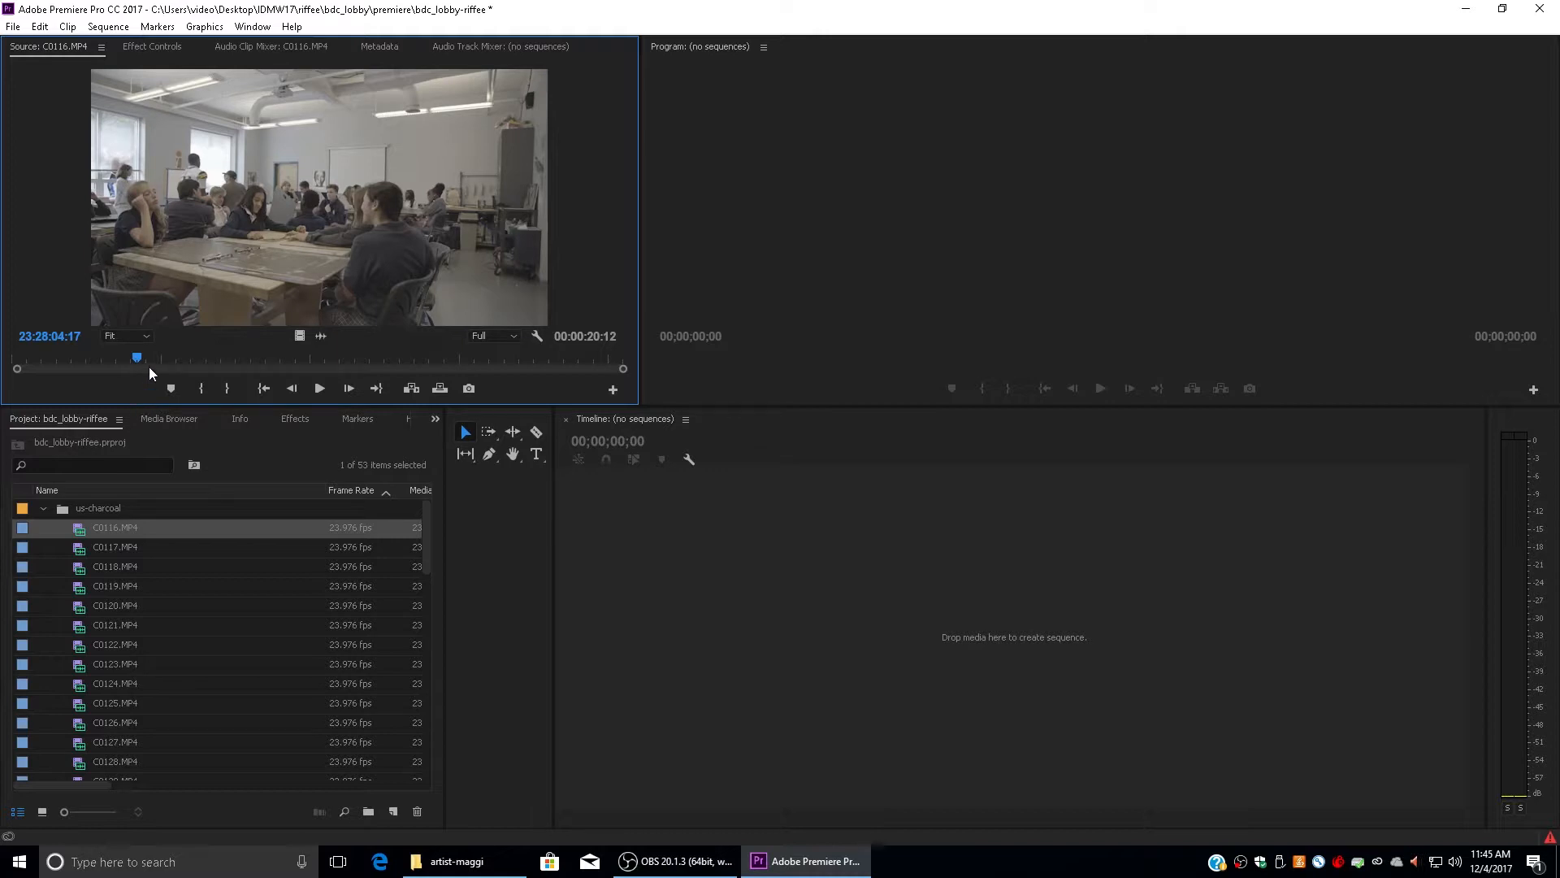
key("i")
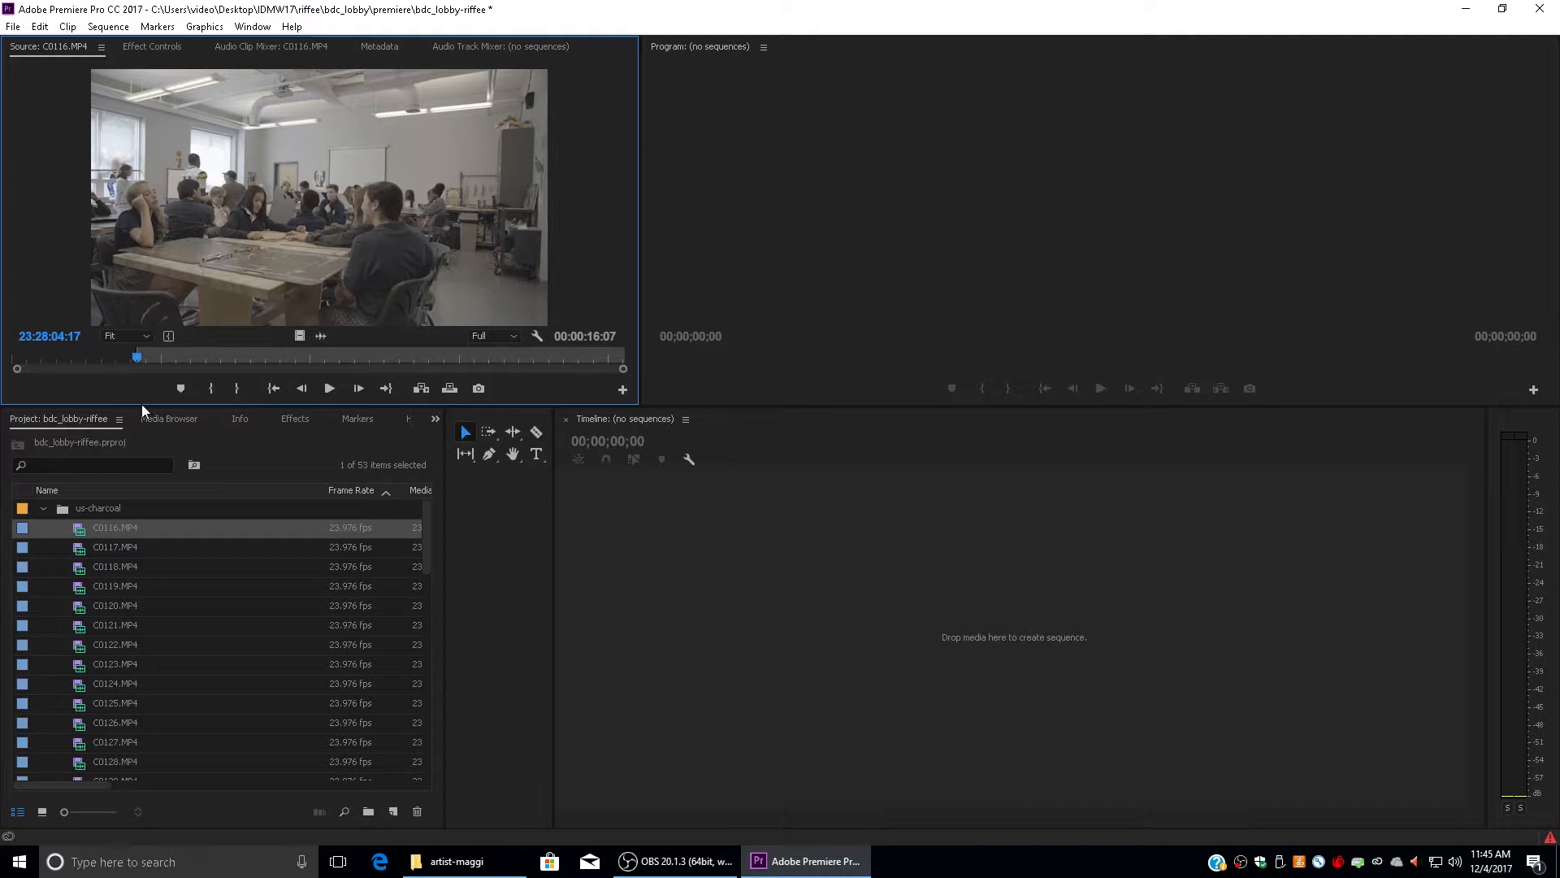
key("space")
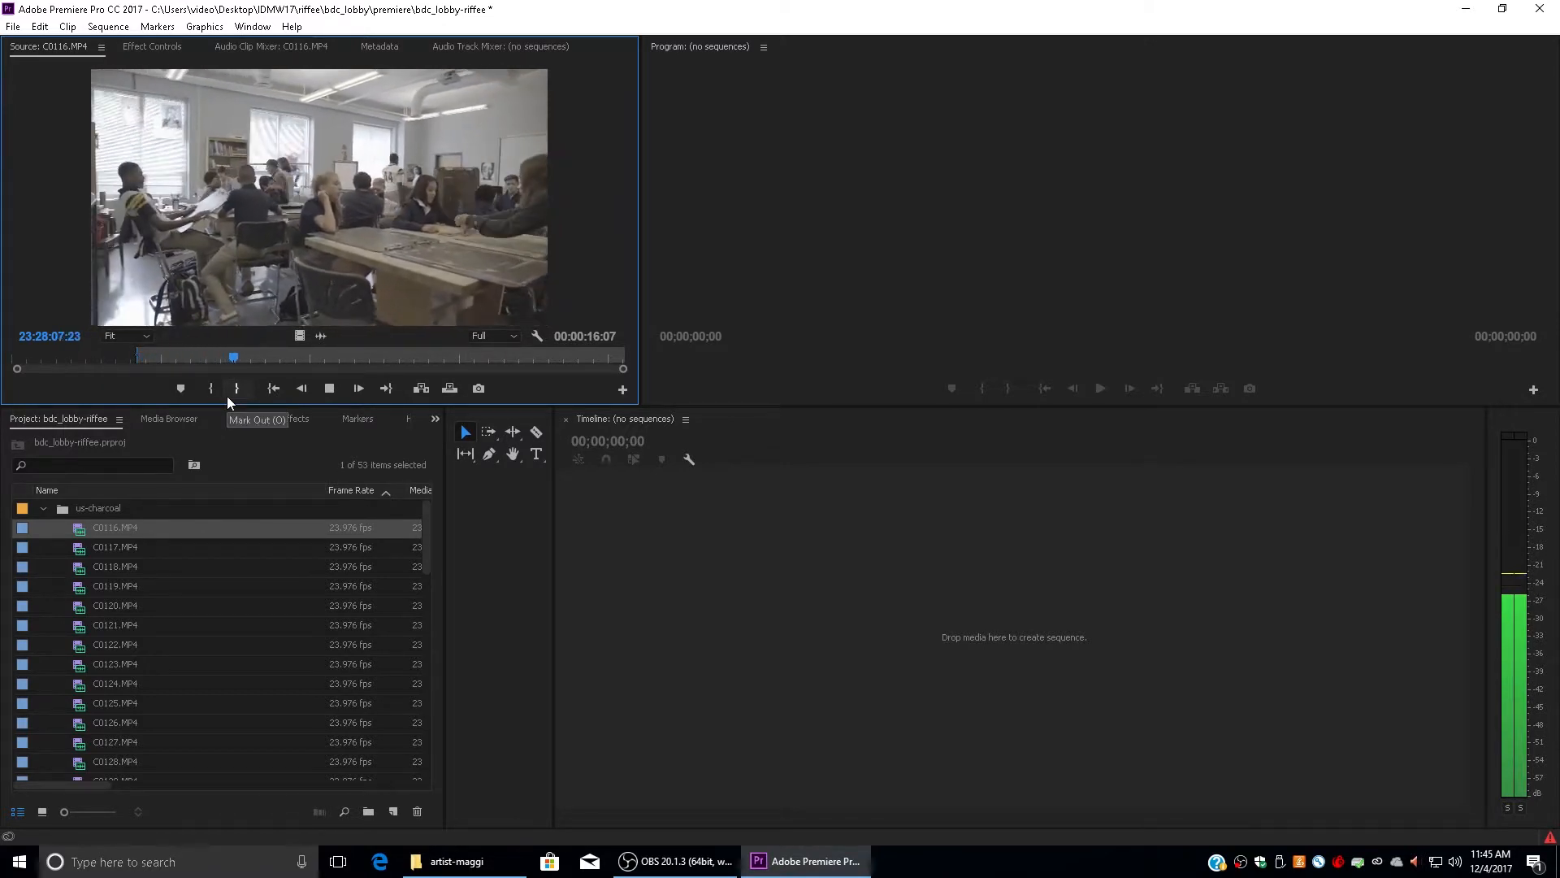
key("space")
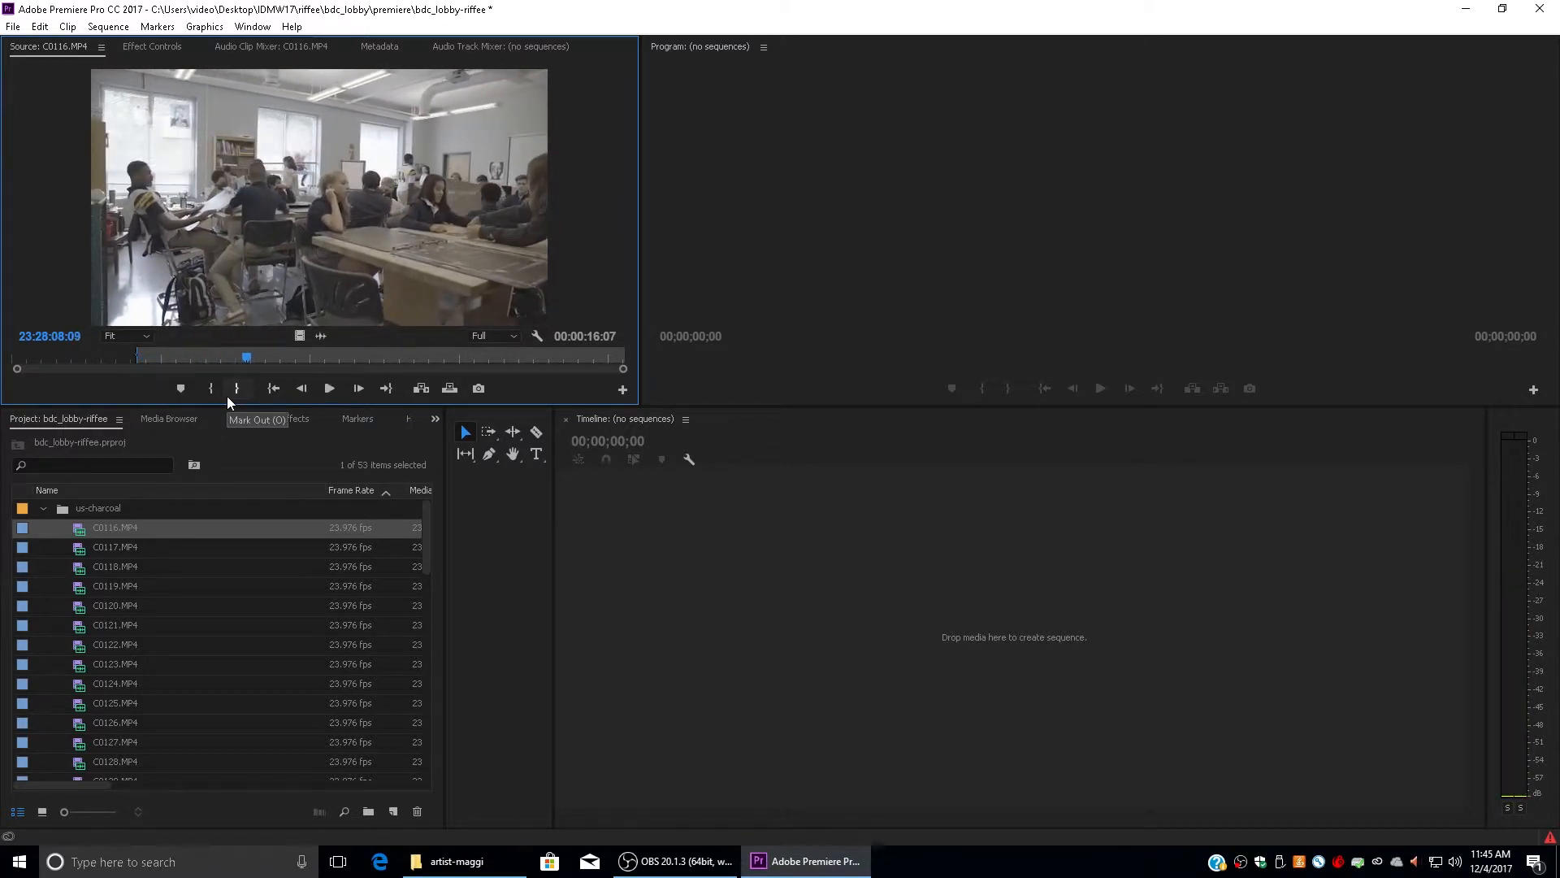
left_click(227, 397)
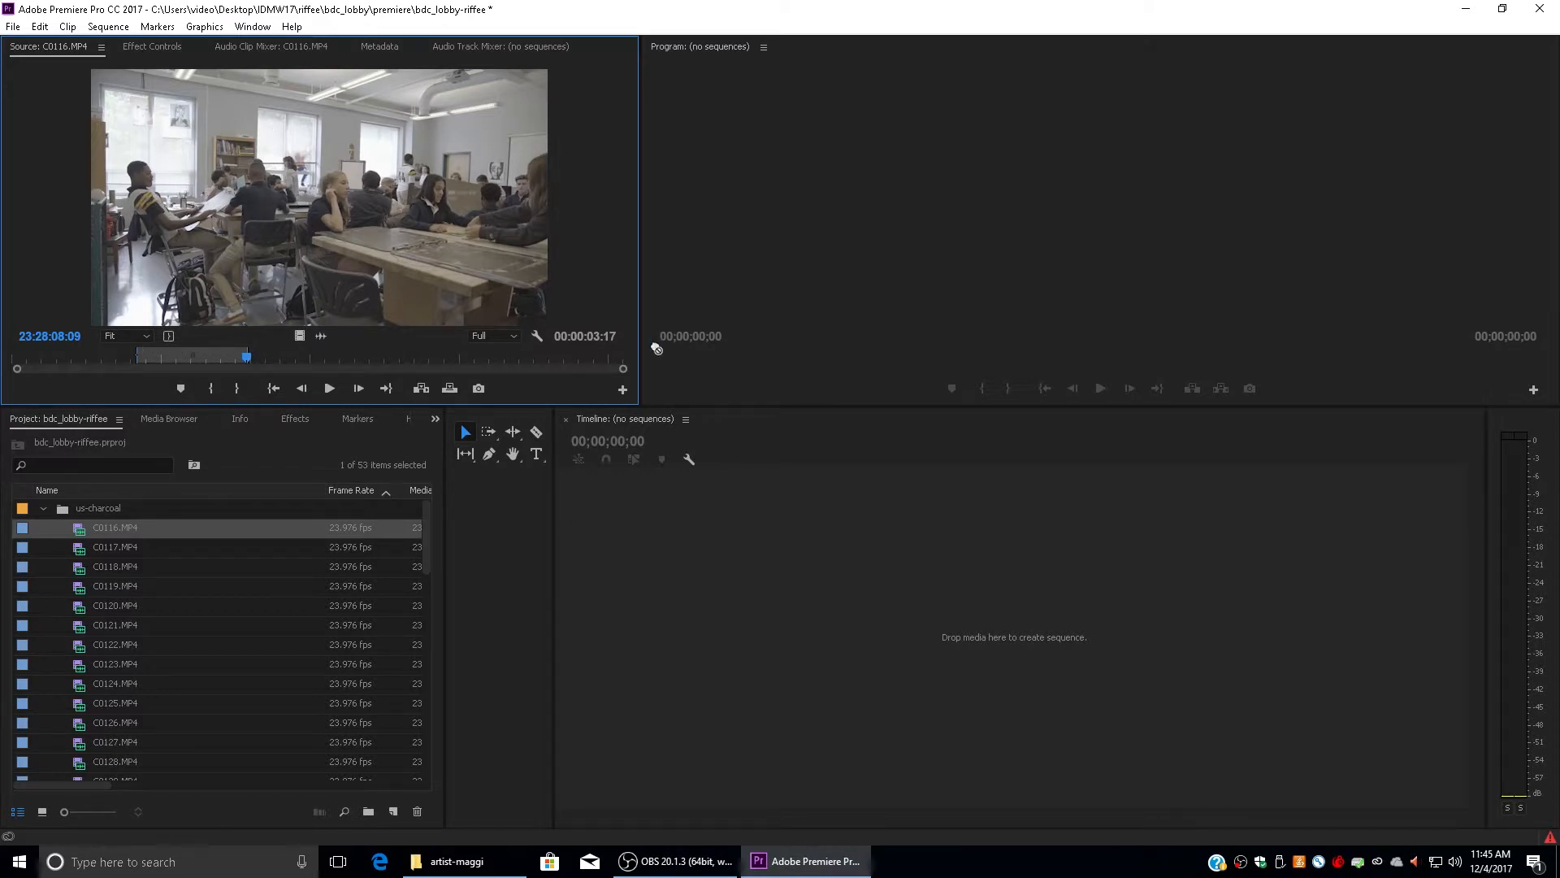
Create a sequence from the marked section of C0116.MP4 and rename it seq-cut1.
left_click_drag(296, 192, 865, 608)
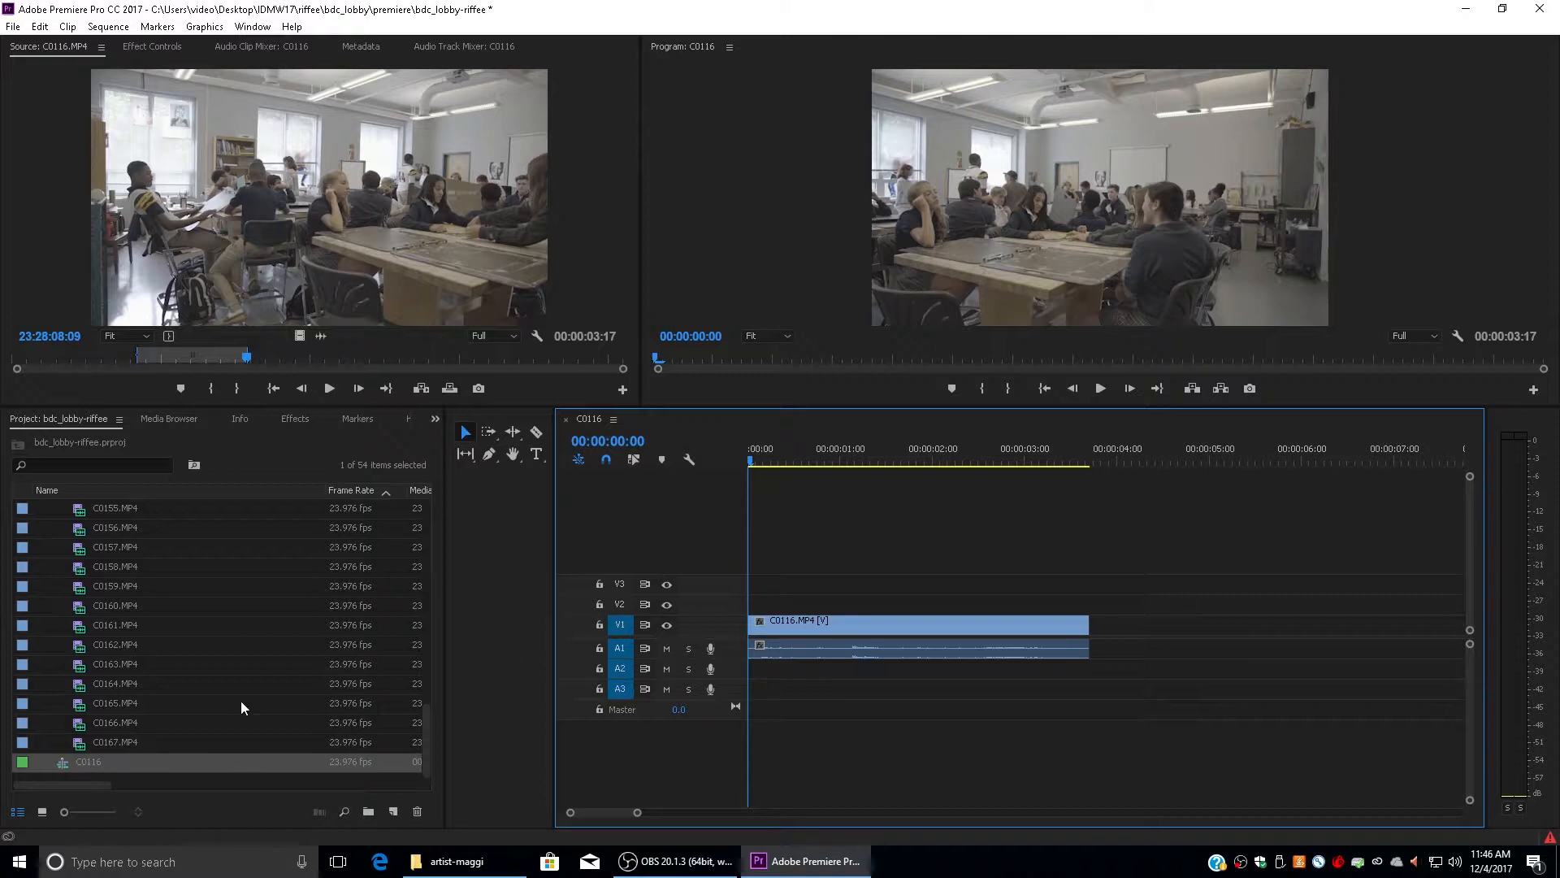
left_click(81, 765)
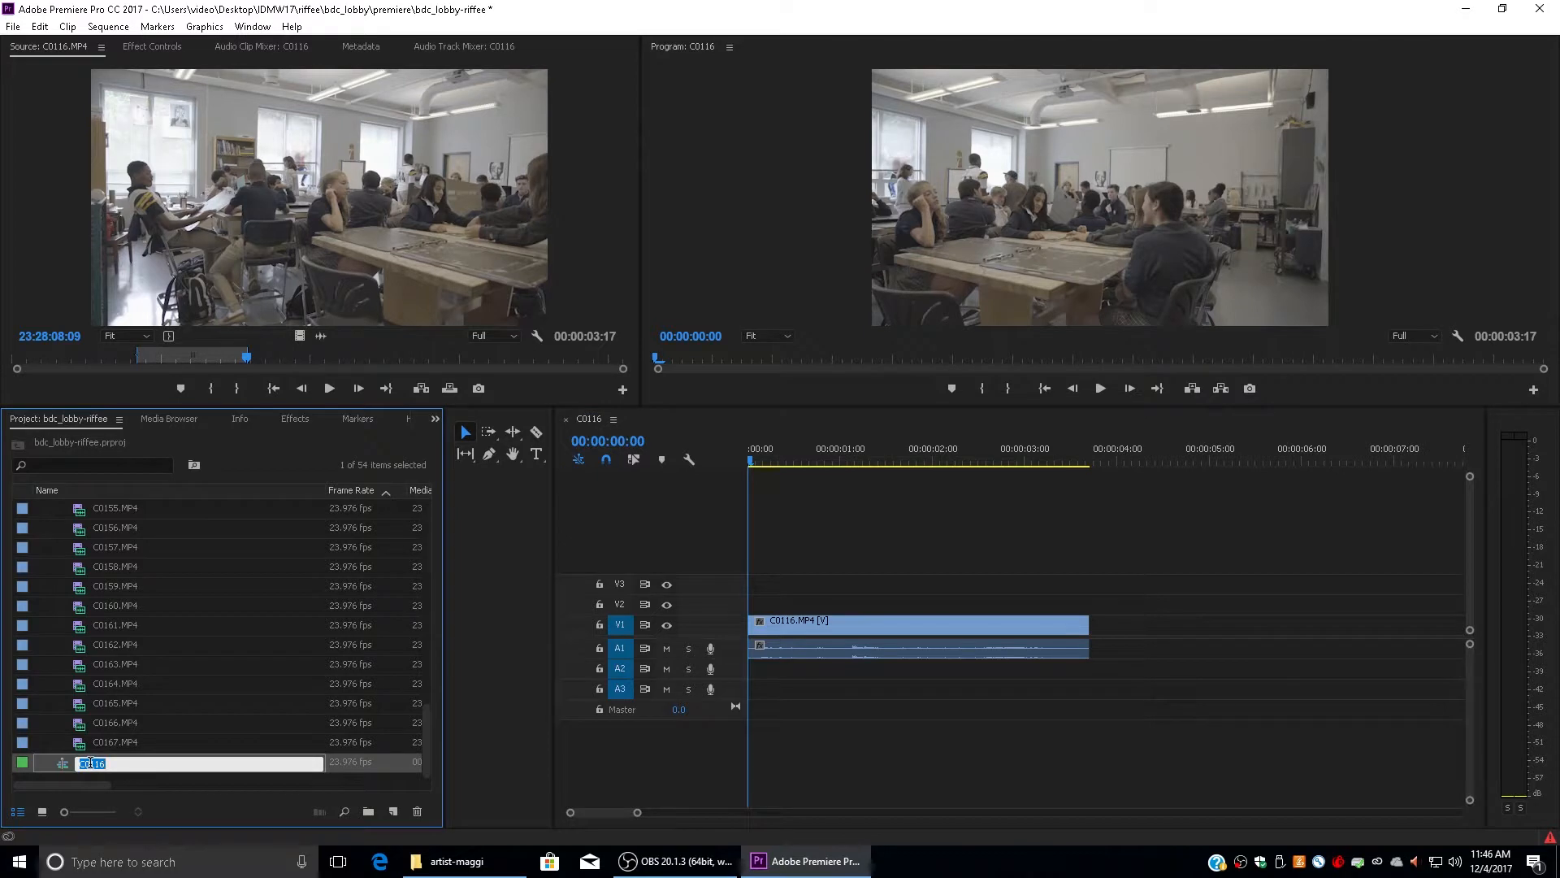
type("seq-cut1")
key("Return")
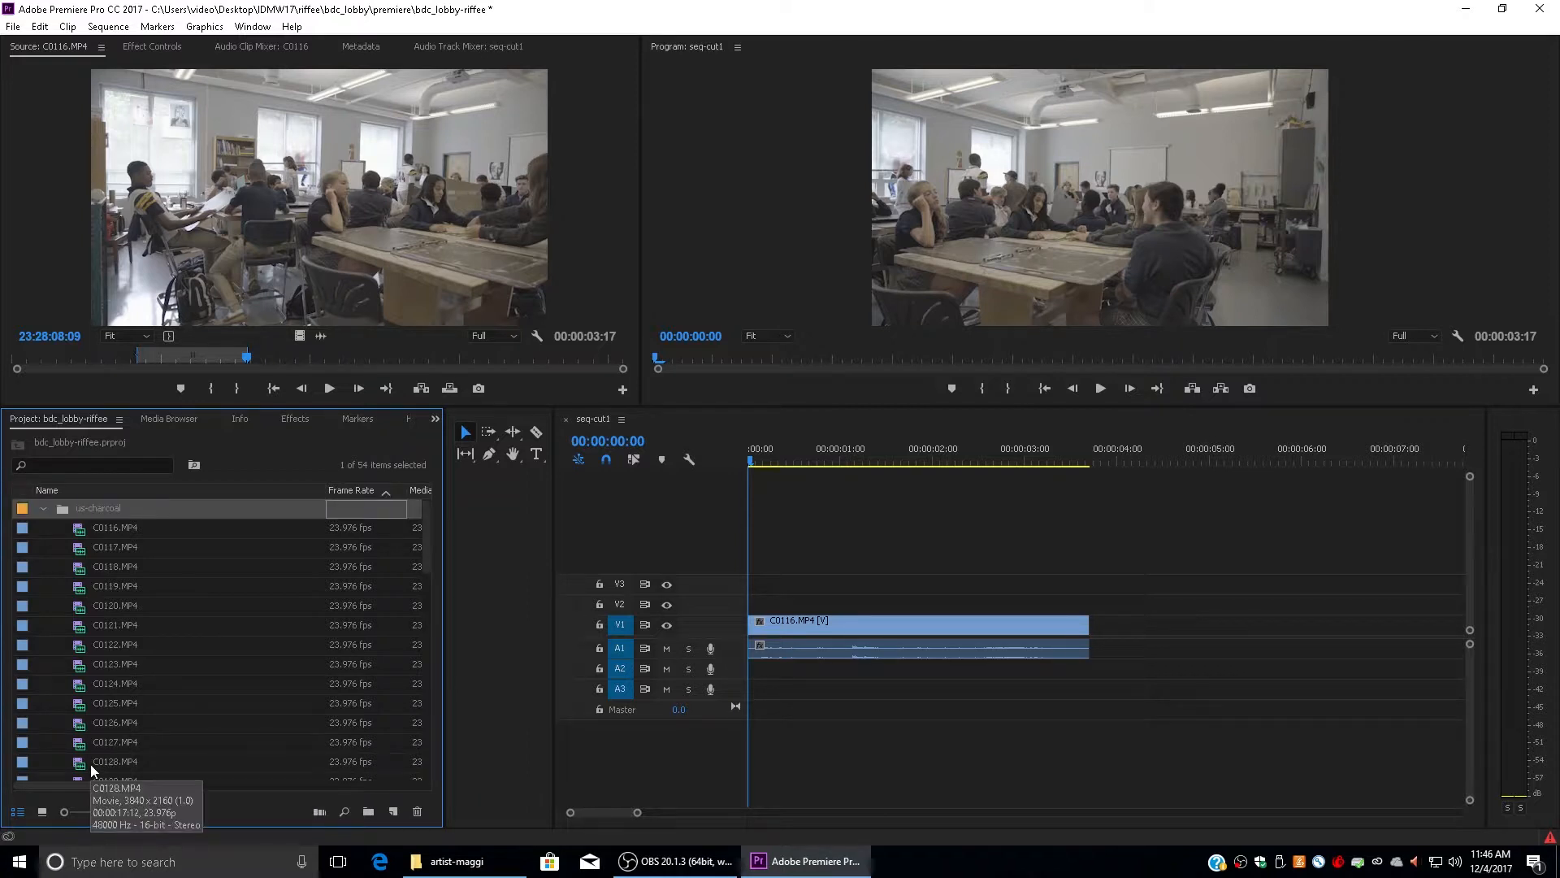
left_click(40, 508)
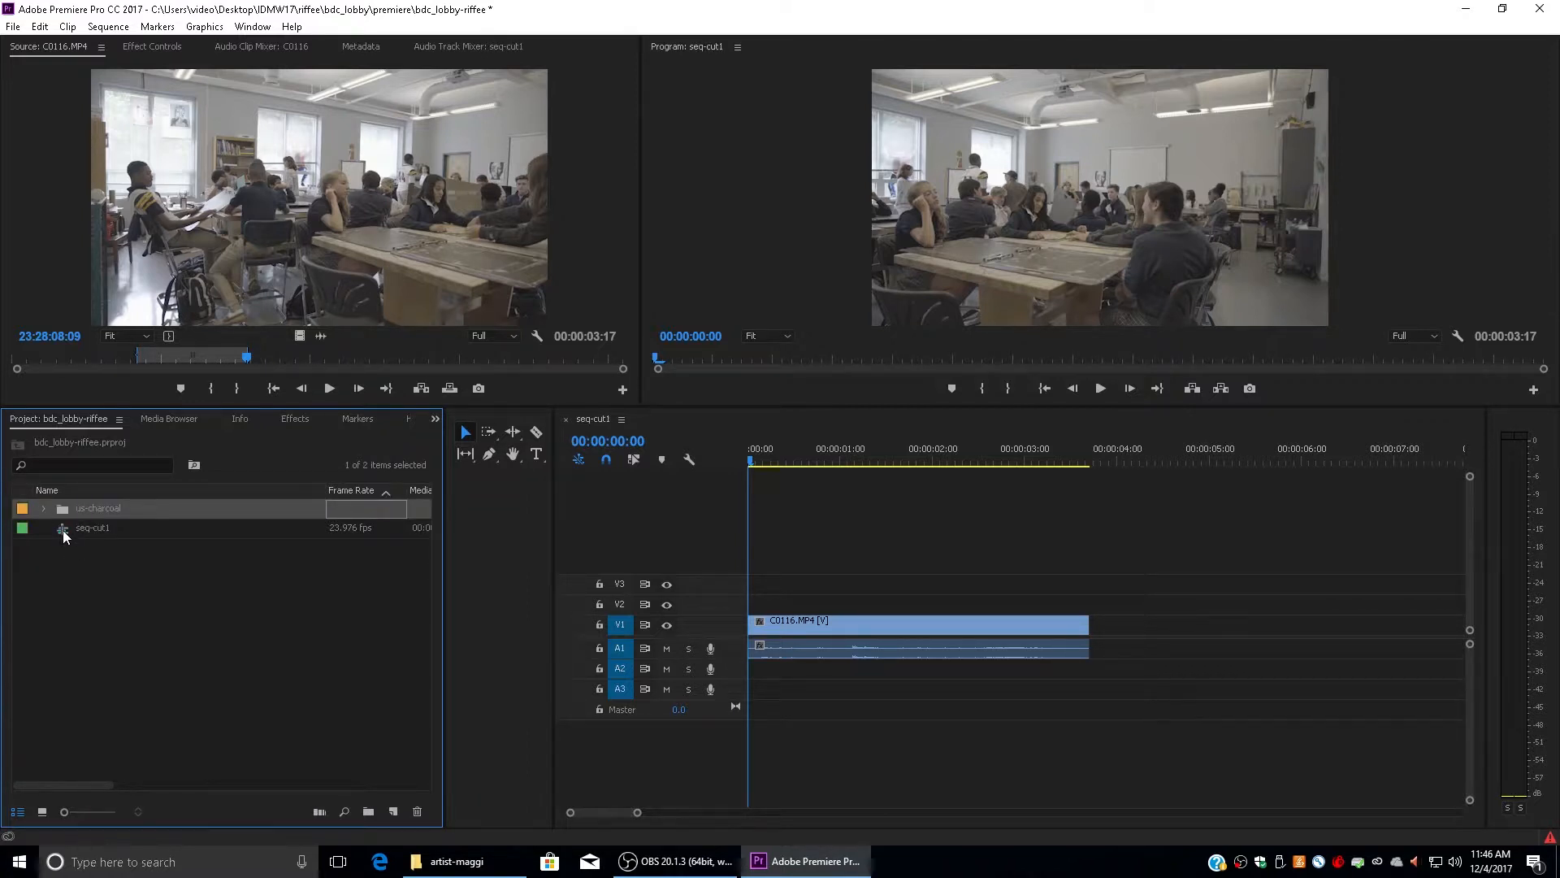
left_click(45, 507)
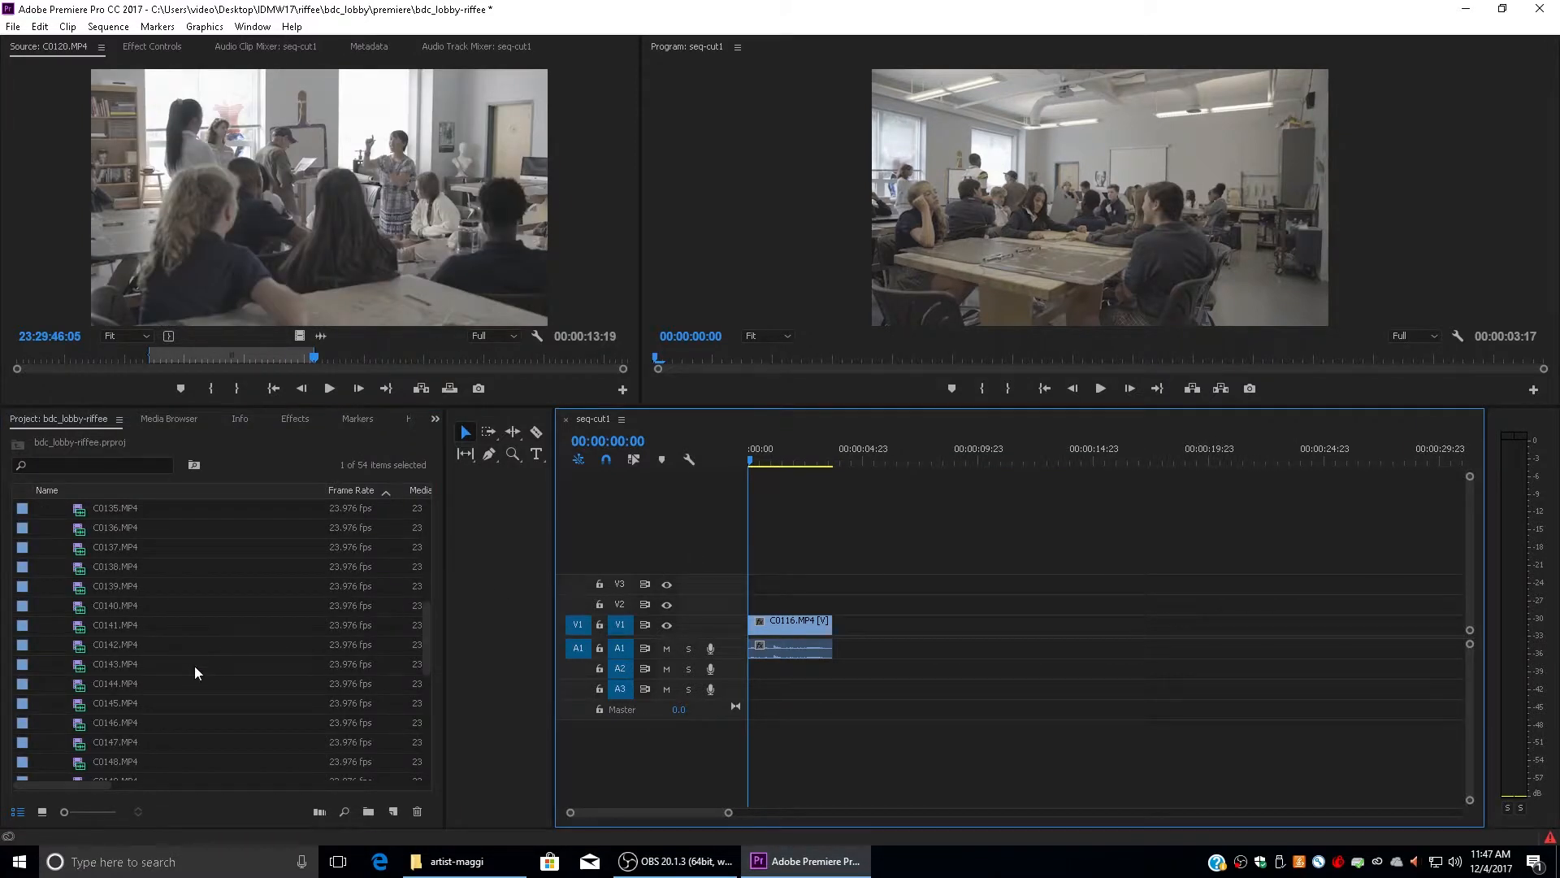
Mark C0147.MP4 from 23:38:40:12 to 23:38:42:18 and add the section to seq-cut1 directly after the C0116.MP4 clip.
scroll(193, 665, "down", 2)
double_click(194, 664)
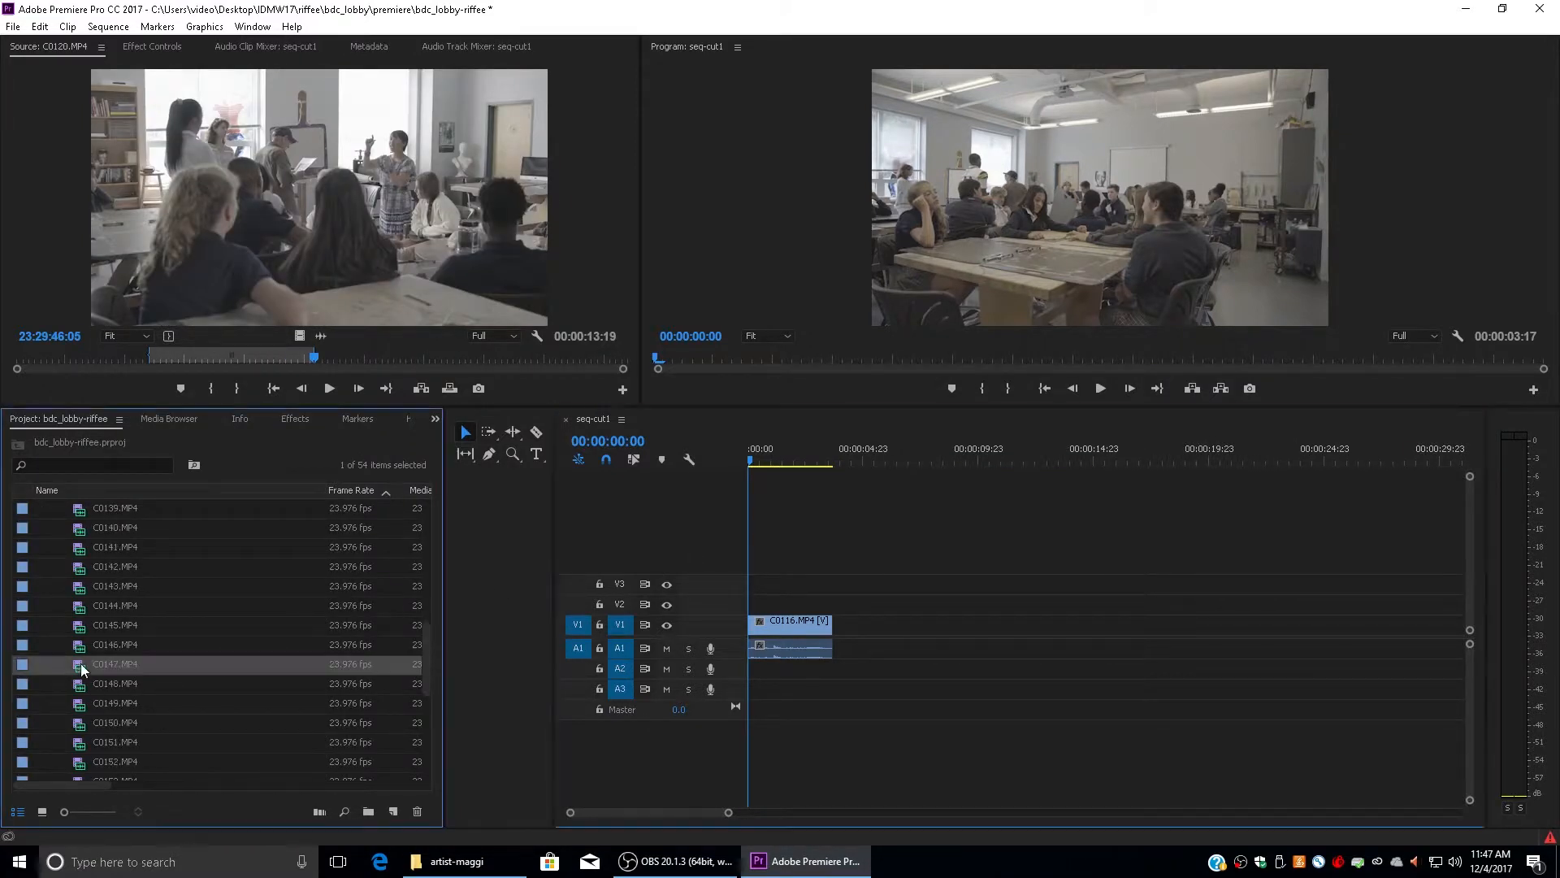
left_click(159, 357)
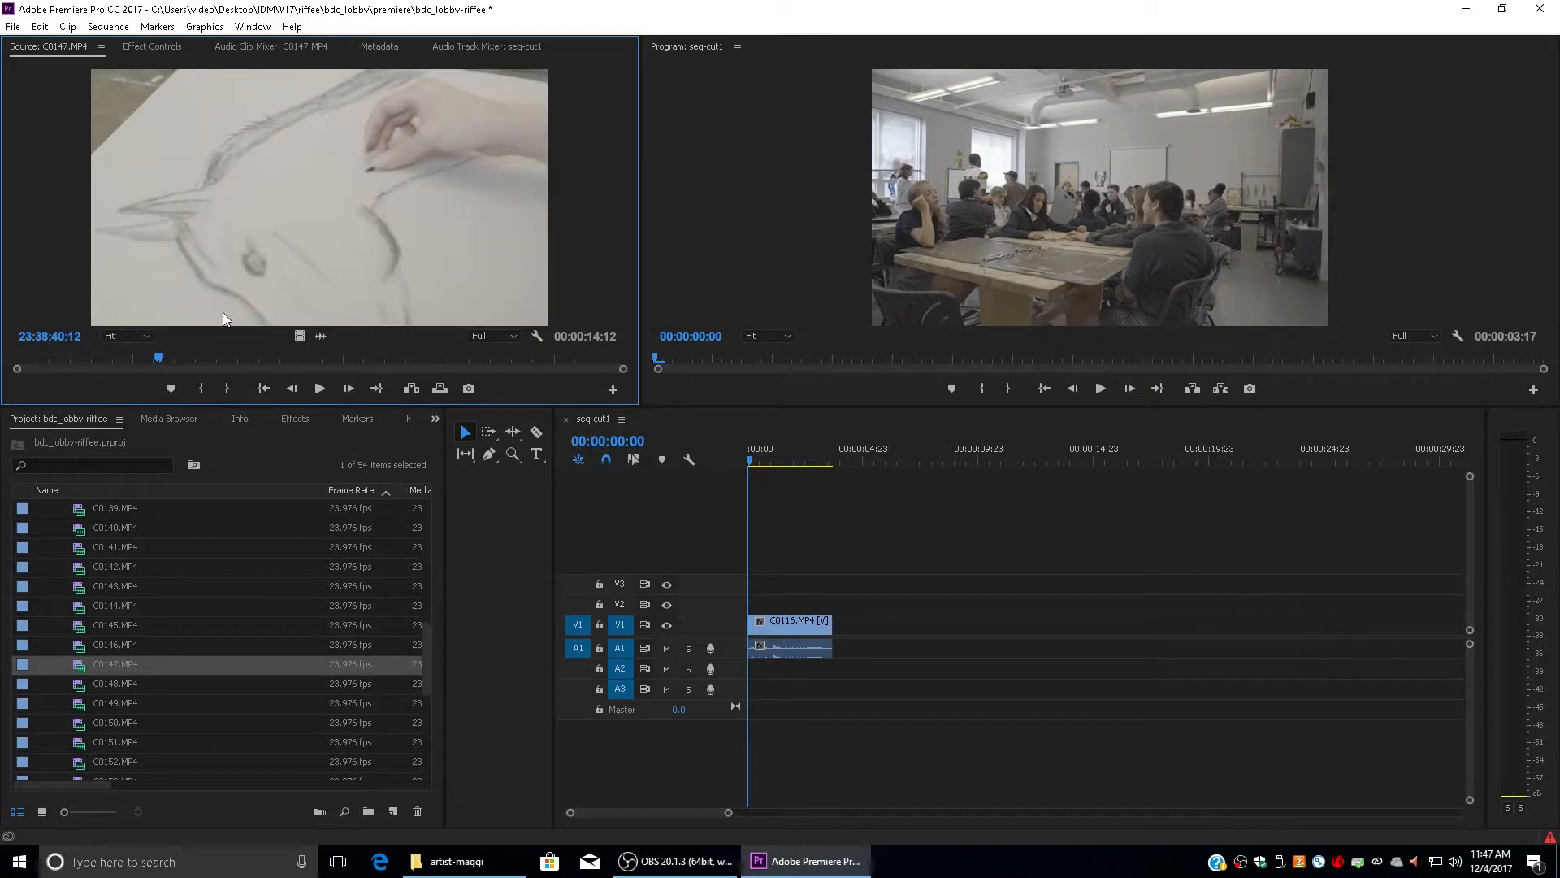
key("i")
key("space")
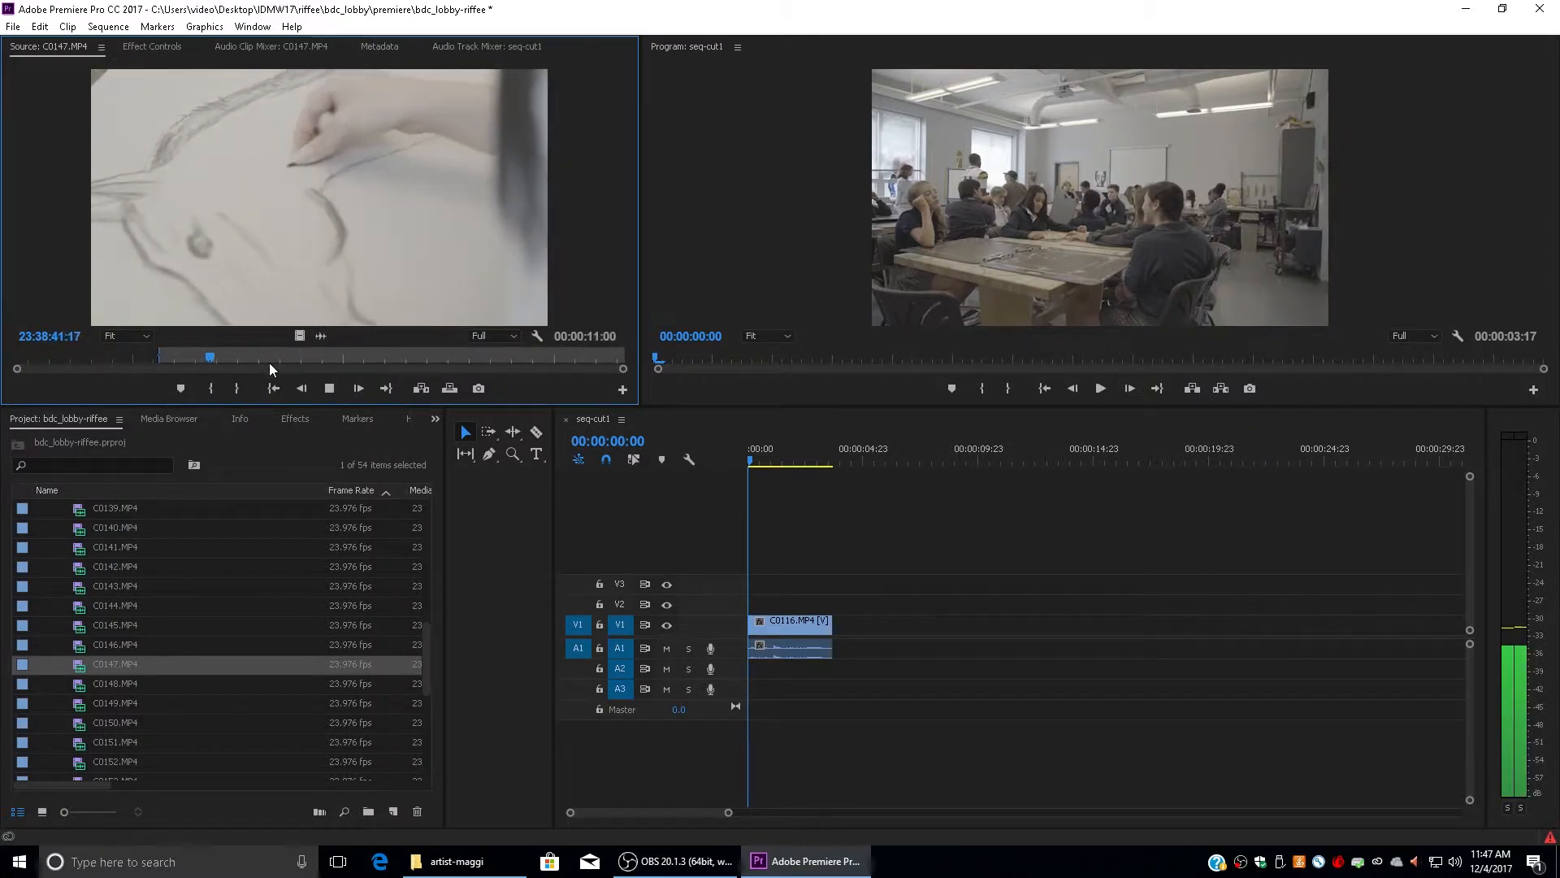
key("space")
key("o")
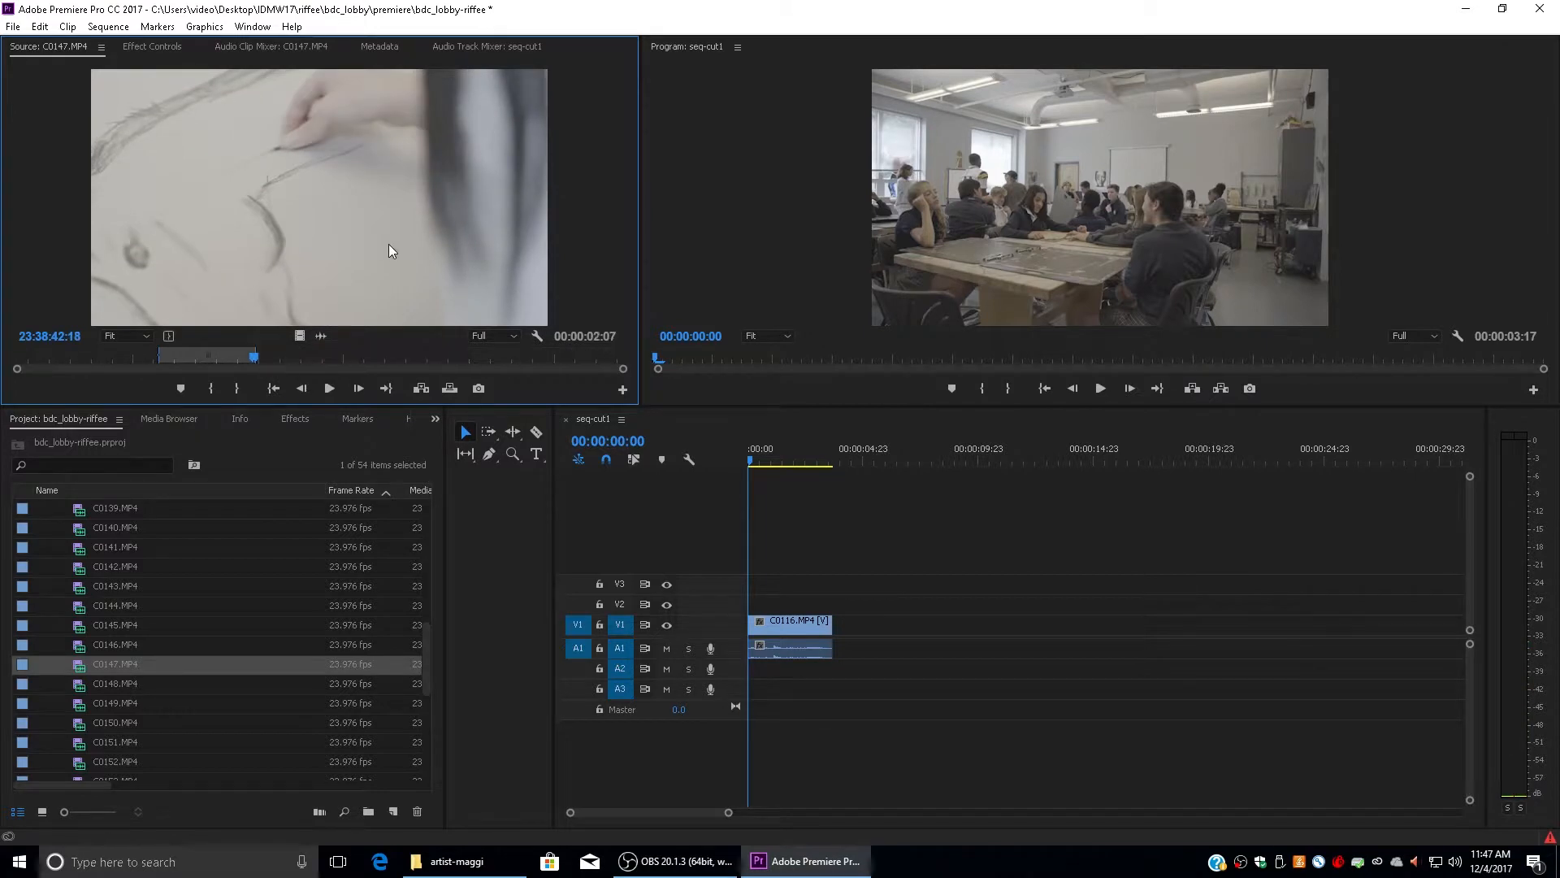
left_click_drag(388, 244, 835, 642)
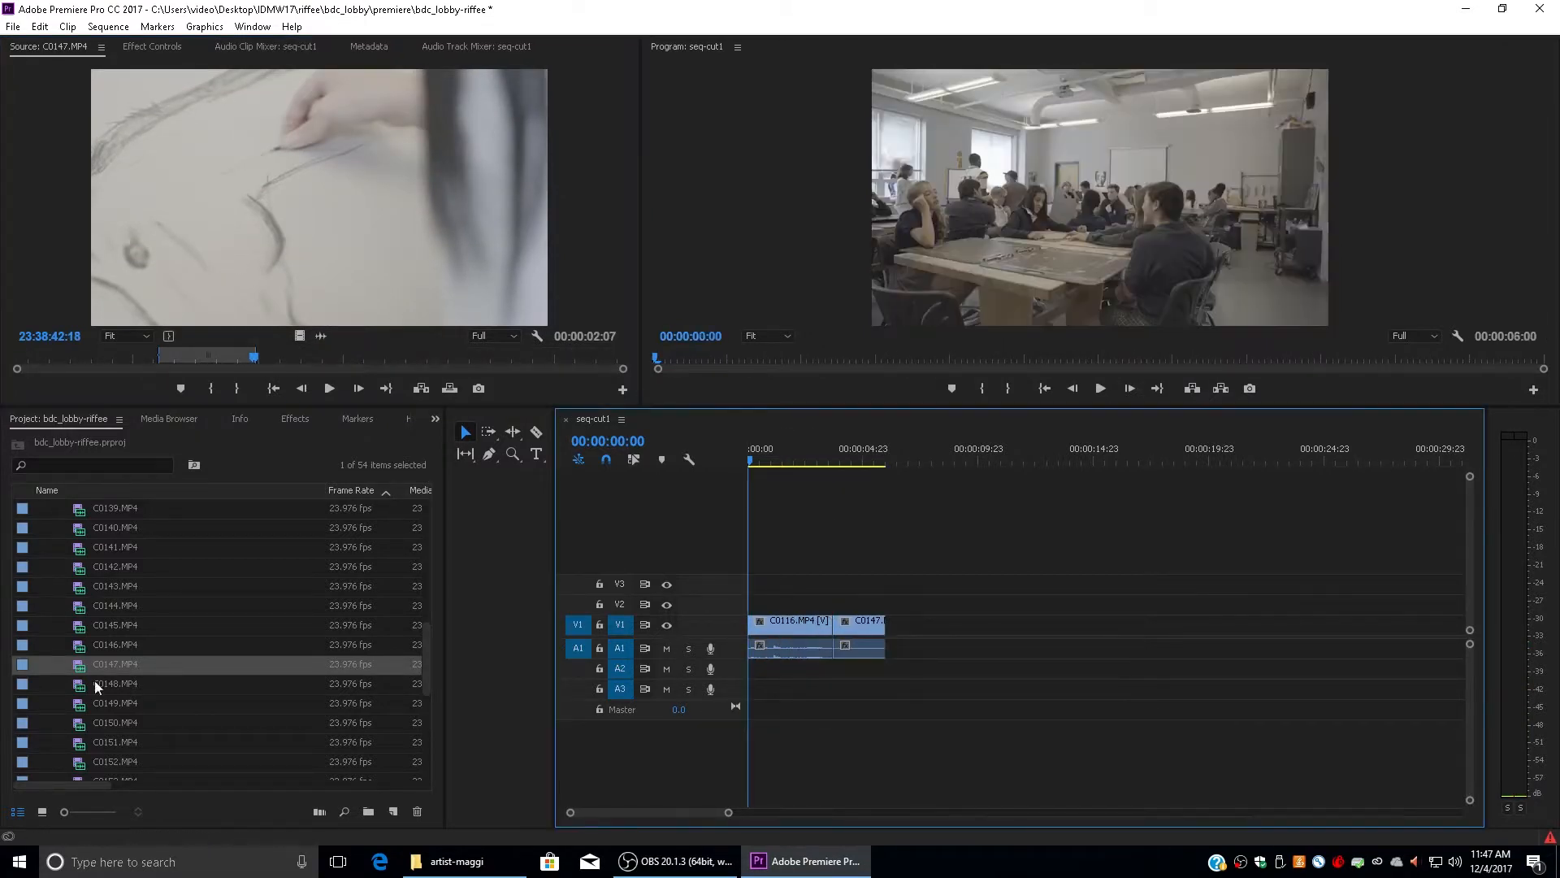
Mark C0148.MP4 from 23:38:57:02 to 23:38:59:01 and add the section to seq-cut1 directly after the C0147.MP4 clip.
double_click(81, 685)
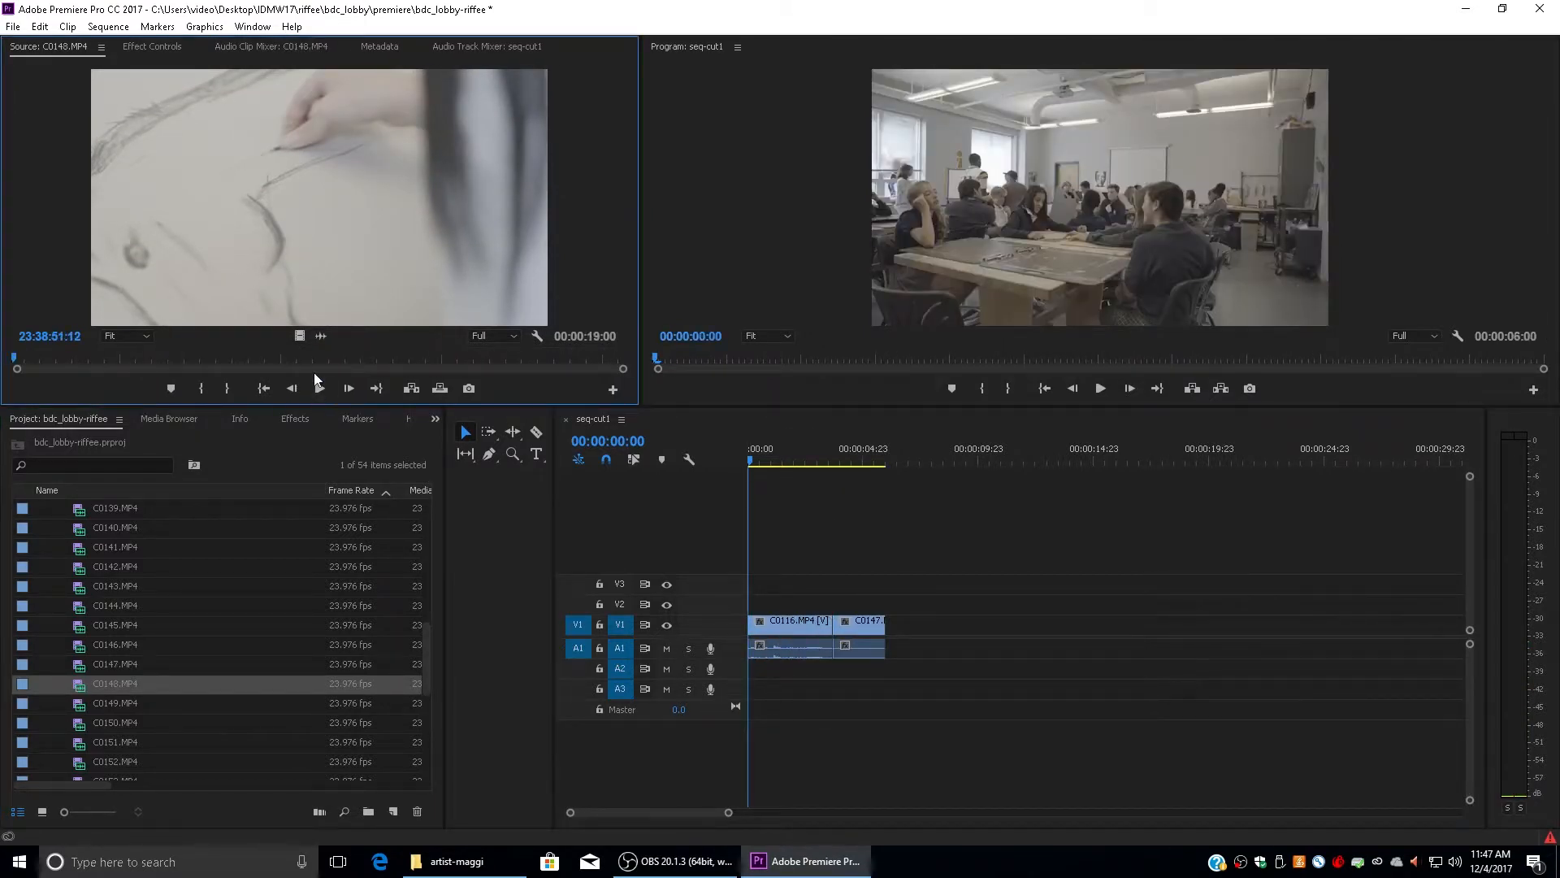
left_click(192, 358)
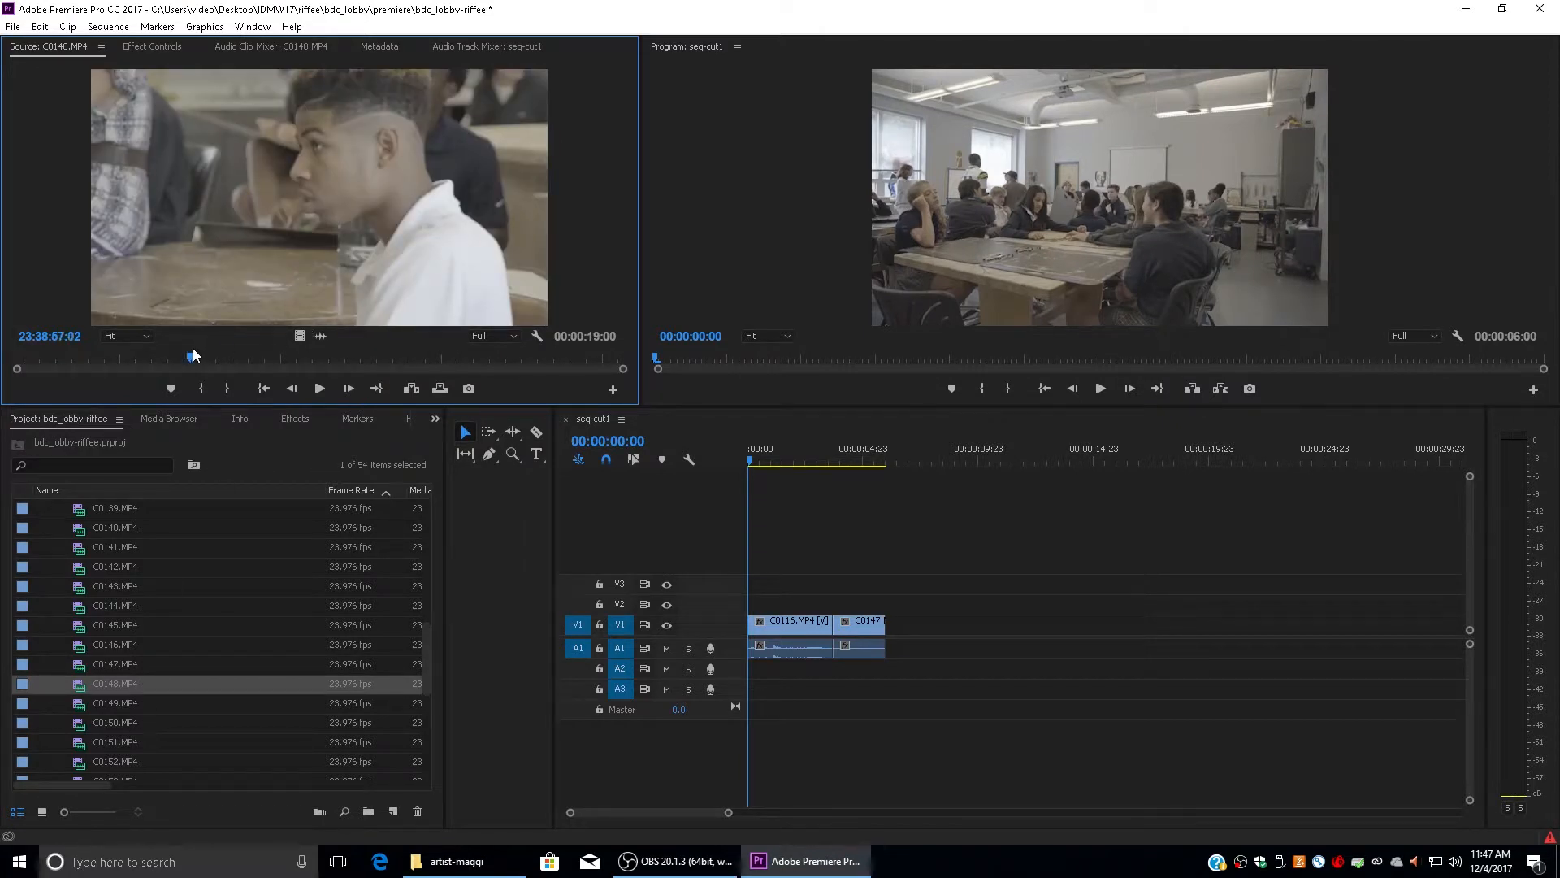
key("i")
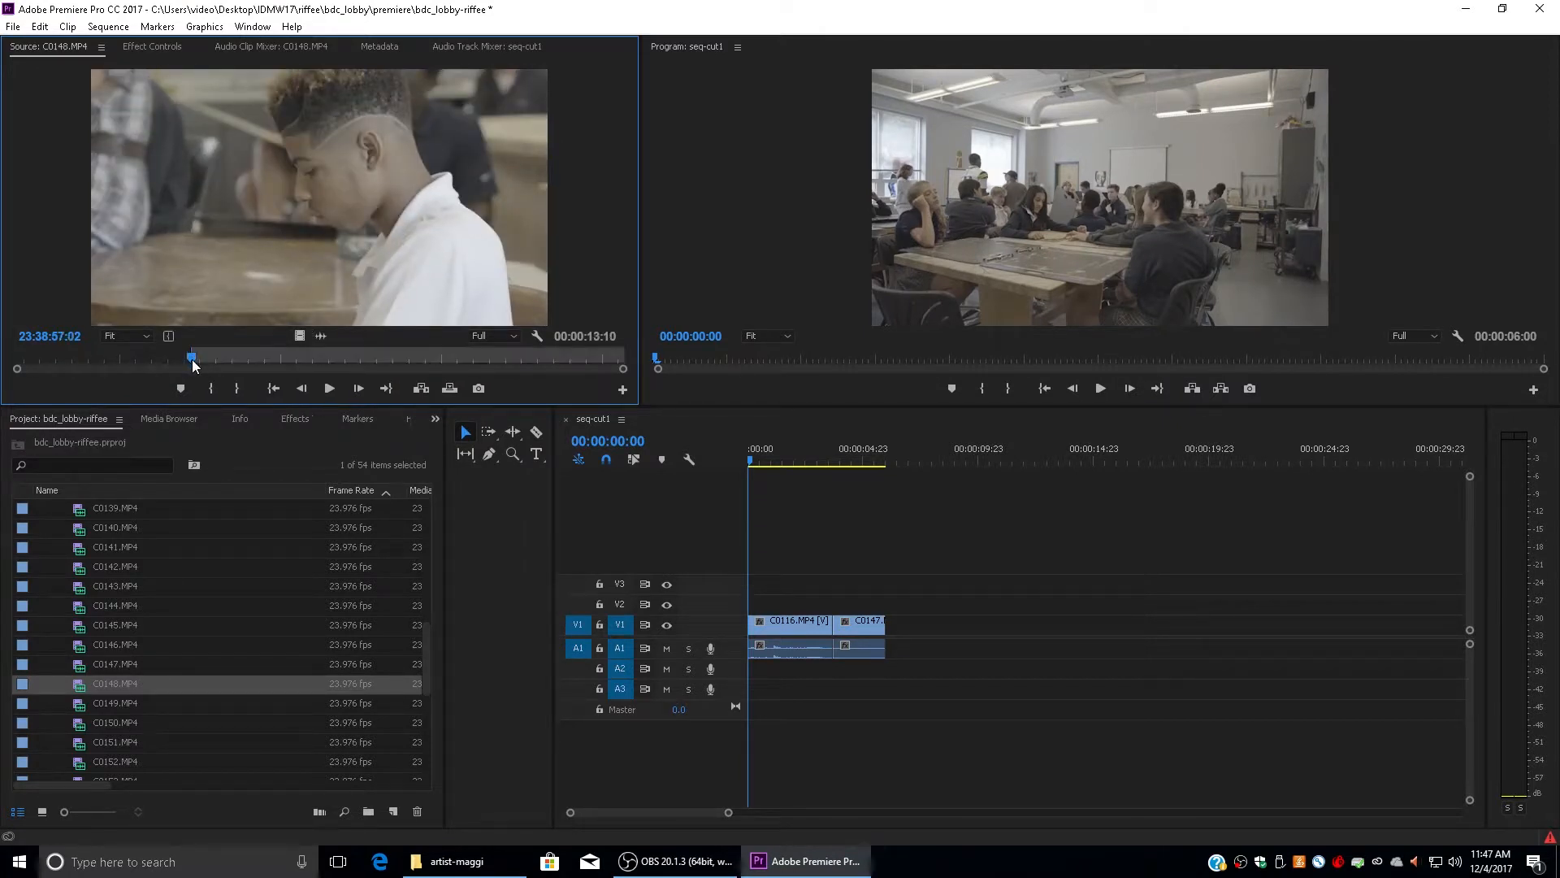
key("space")
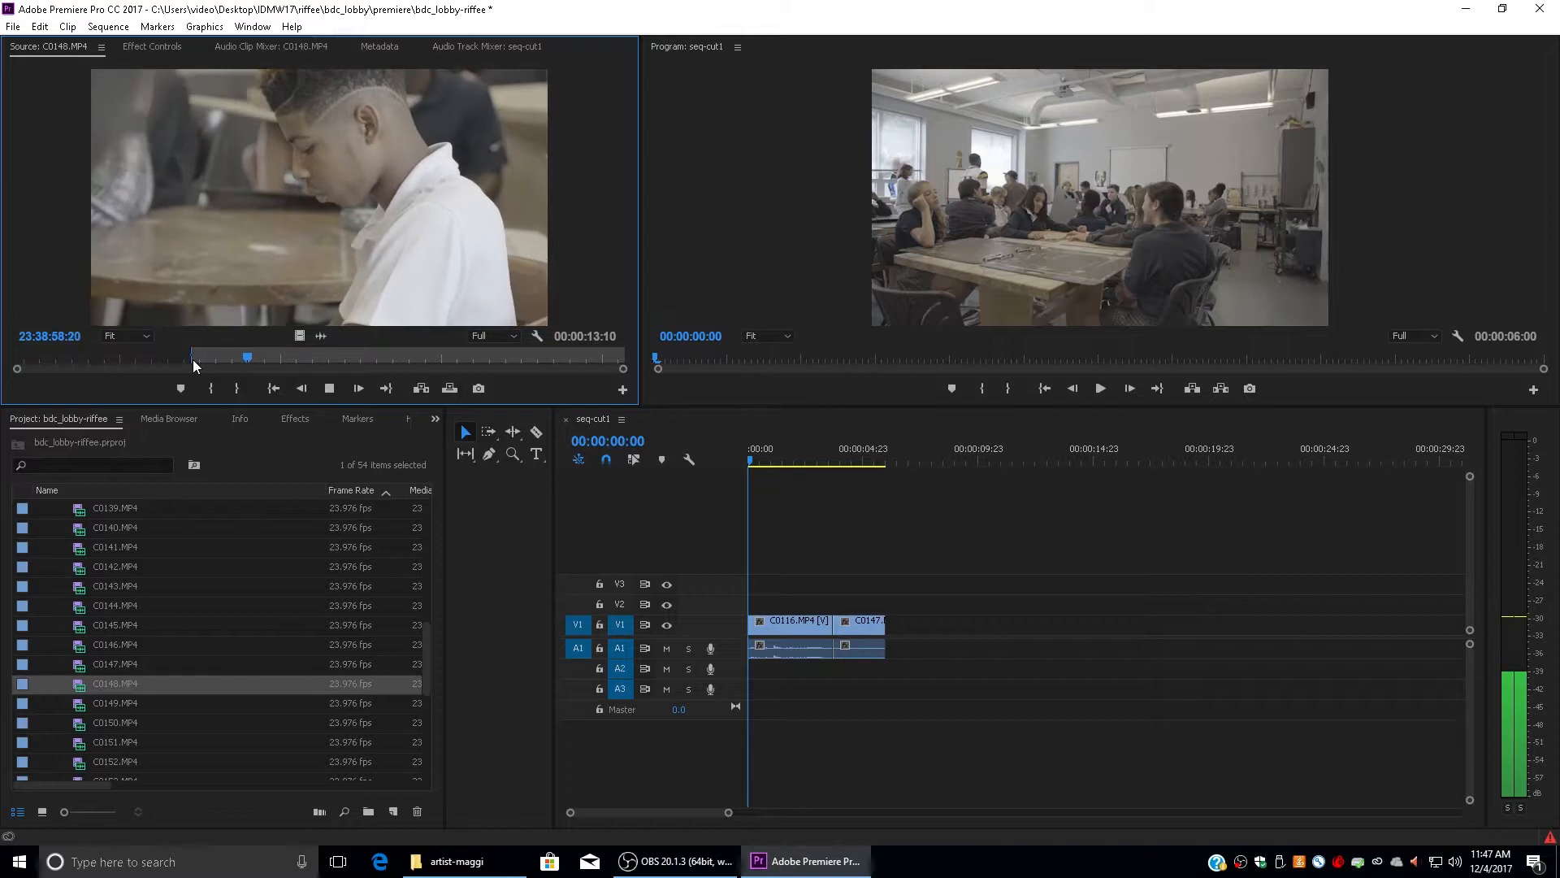
key("space")
key("o")
left_click_drag(244, 244, 894, 647)
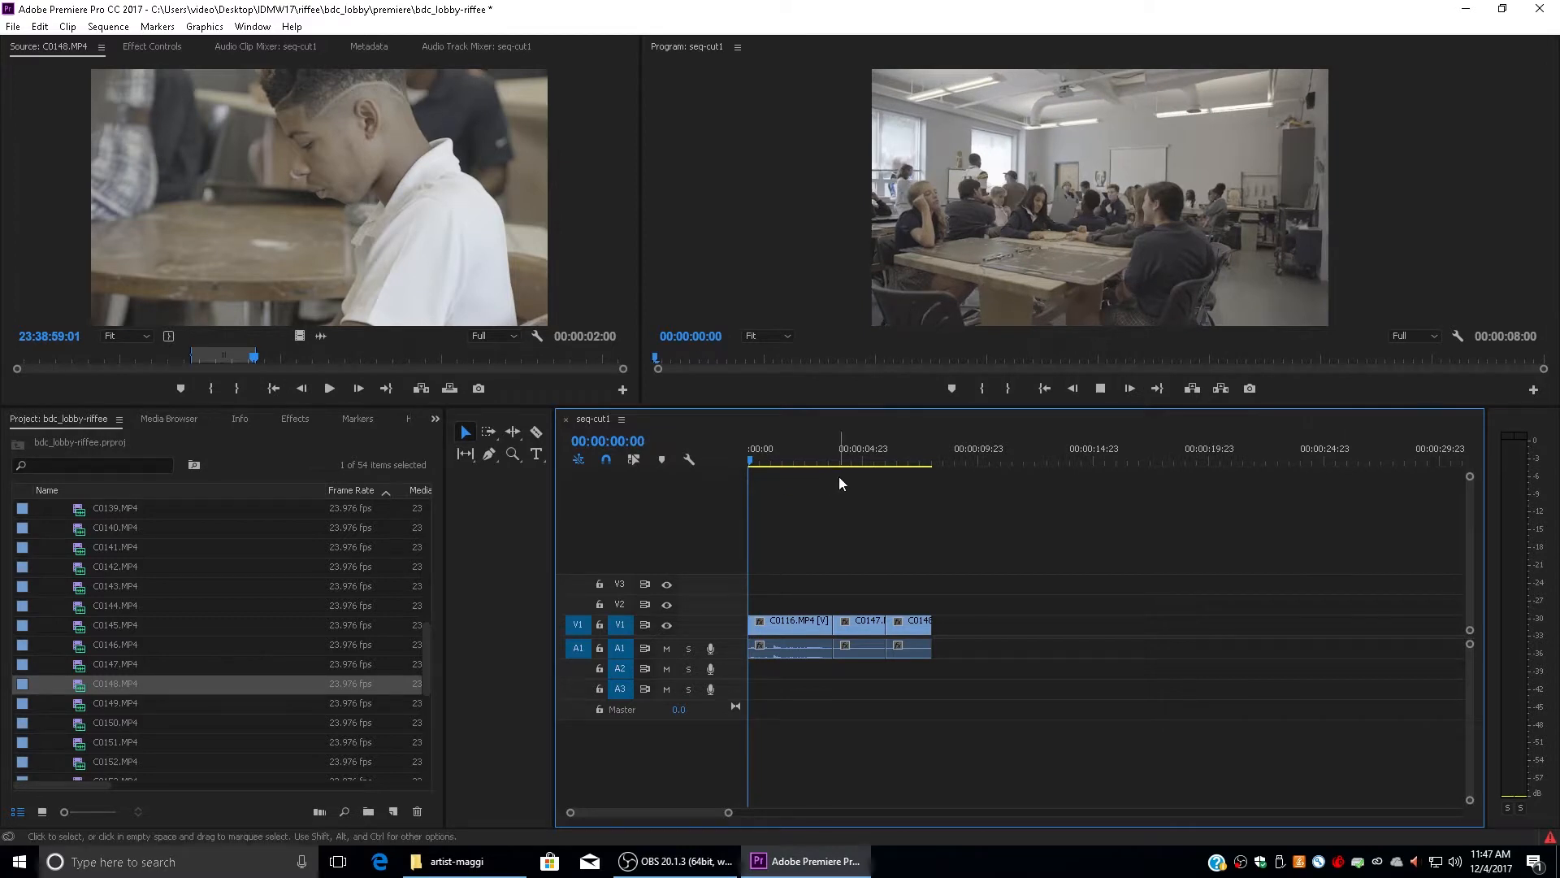
Play seq-cut1 through its three clips from the start, pausing and playing it in reverse to review the cuts.
key("space")
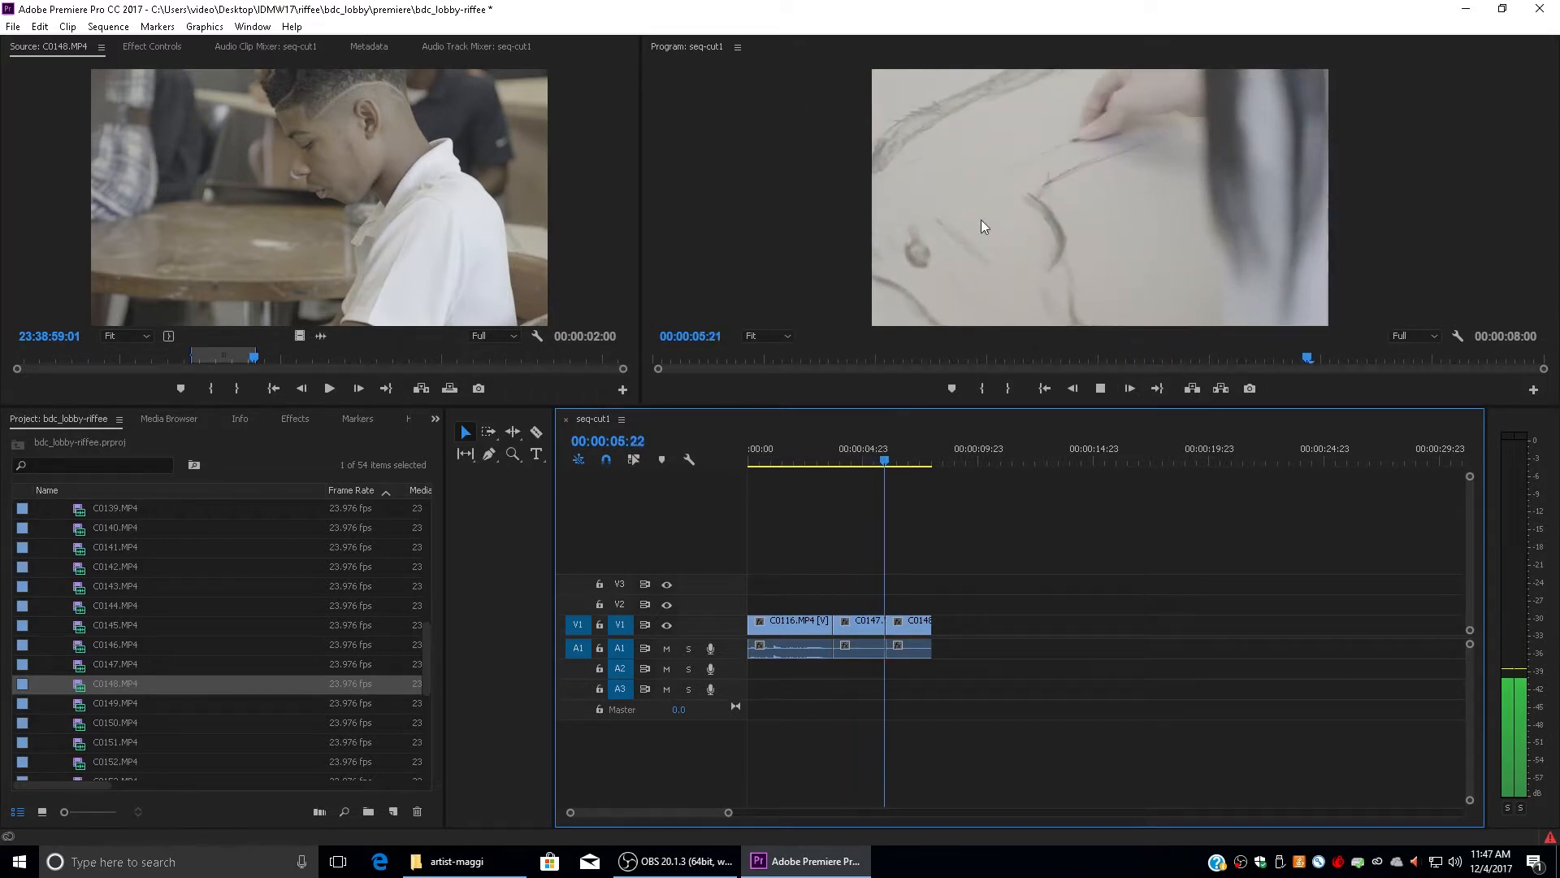
left_click_drag(848, 461, 368, 441)
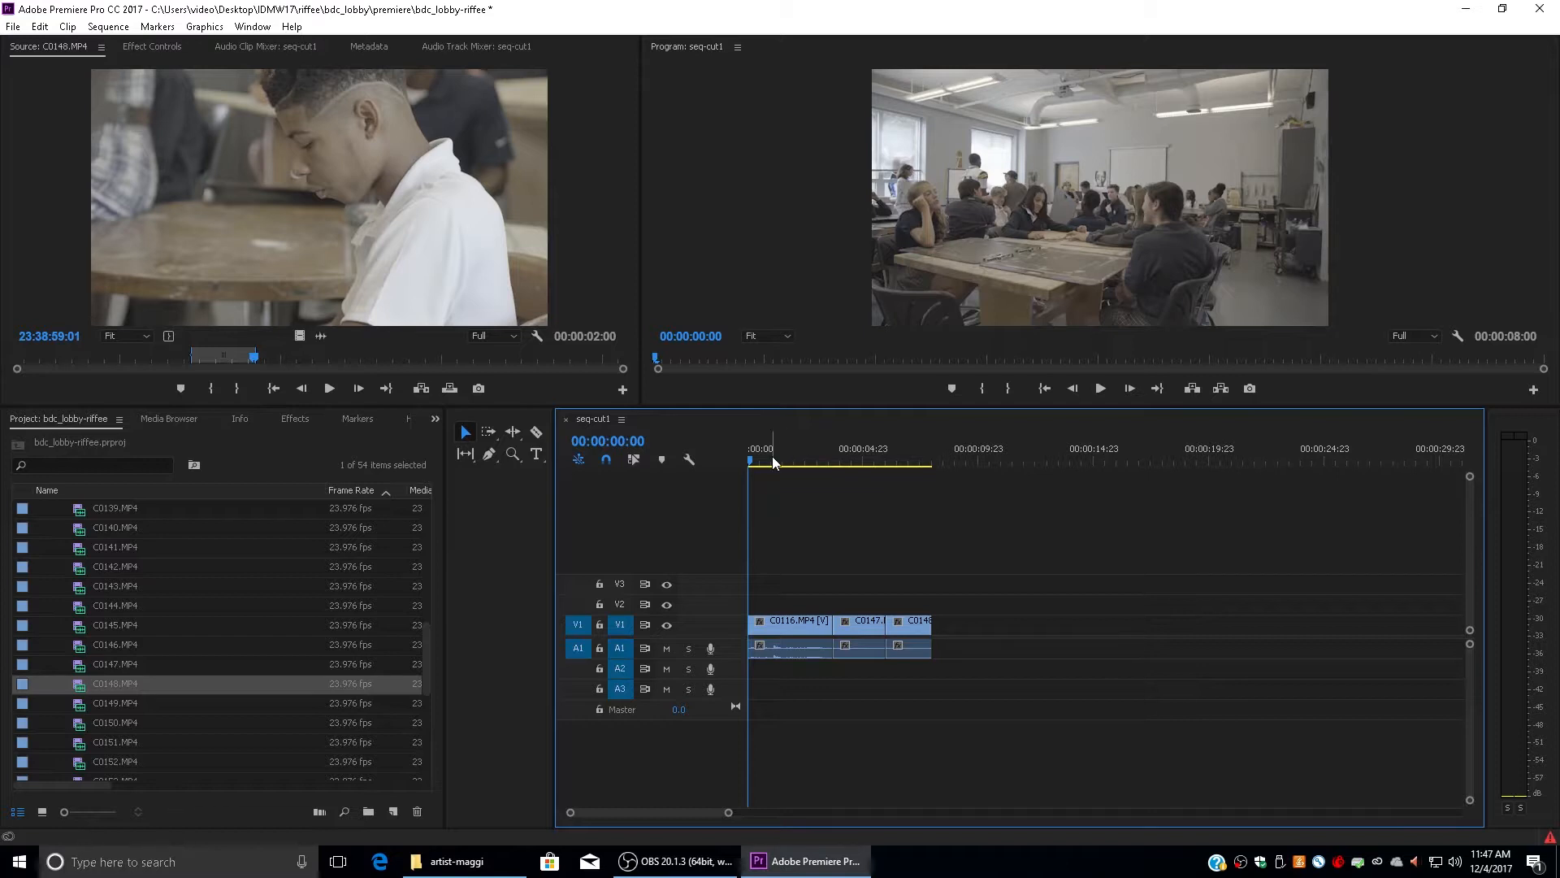
key("space")
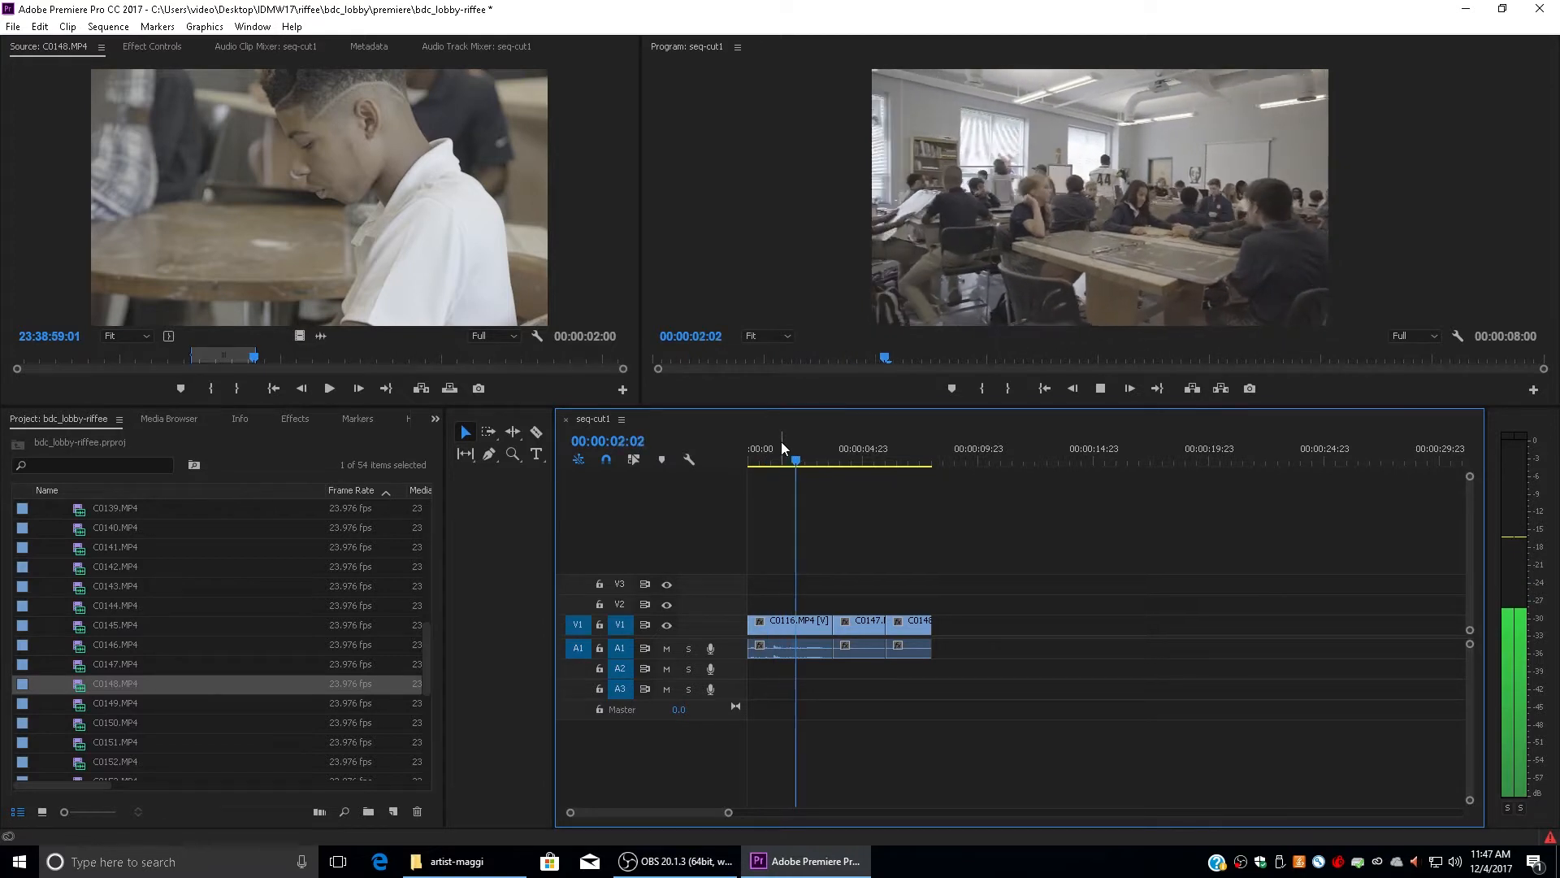
key("space")
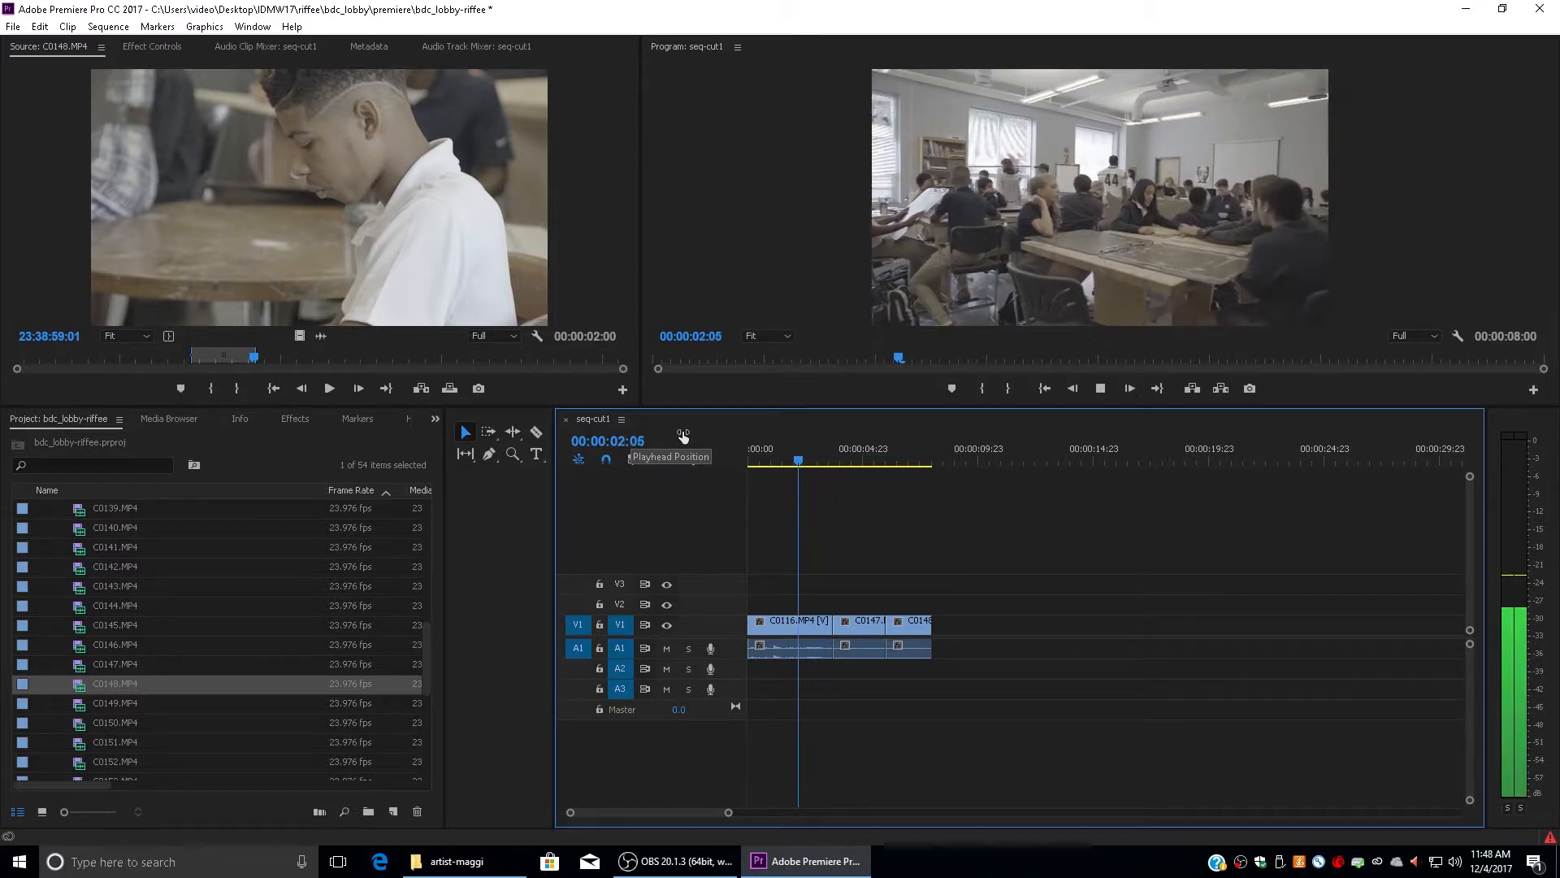
key("k")
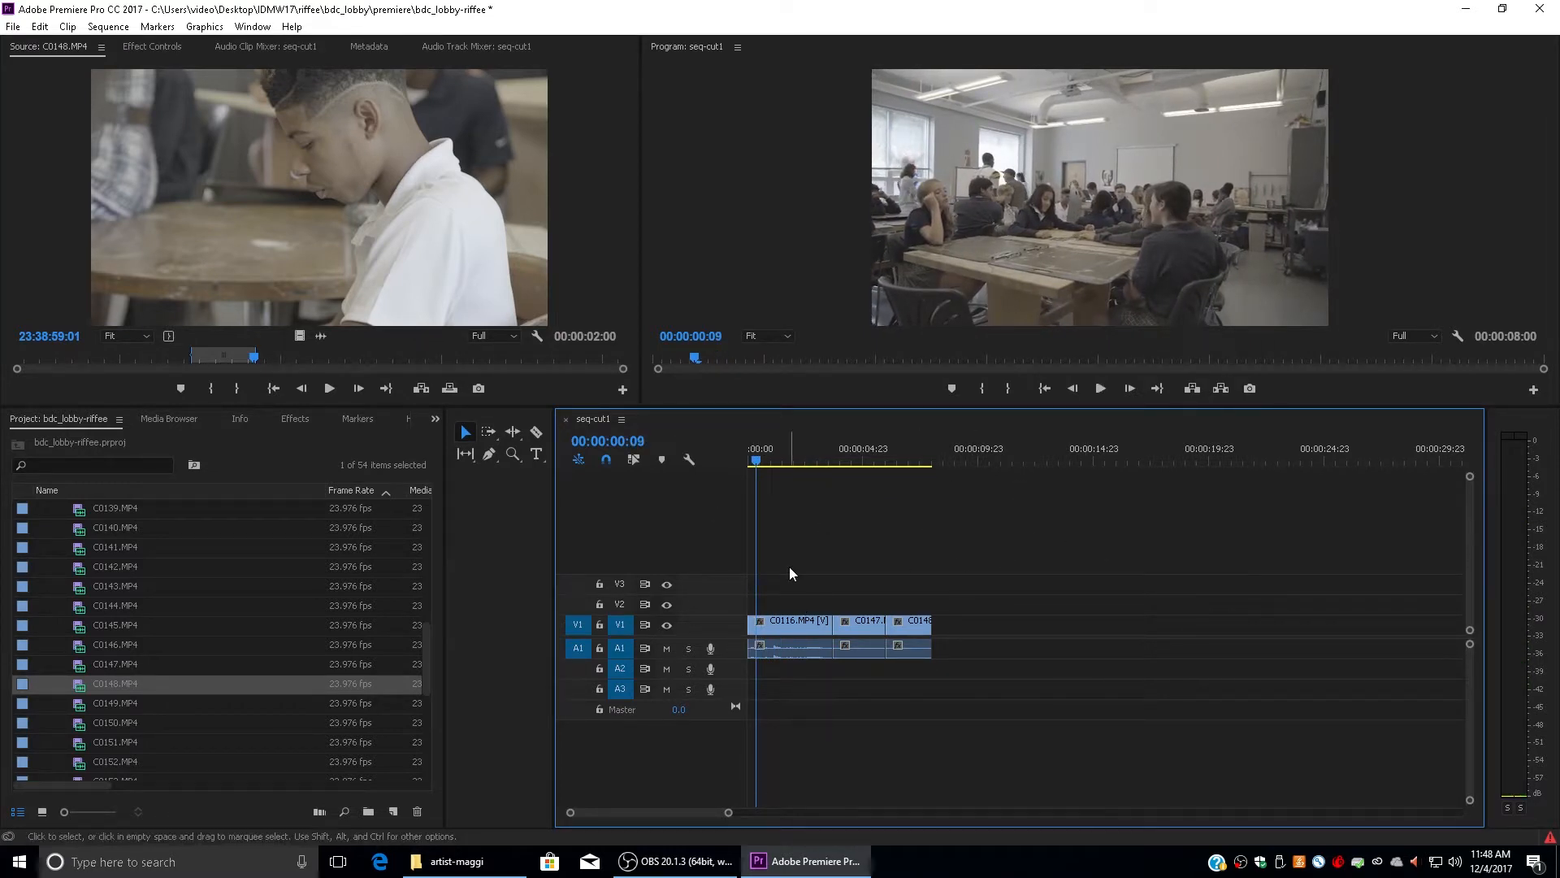
key("l")
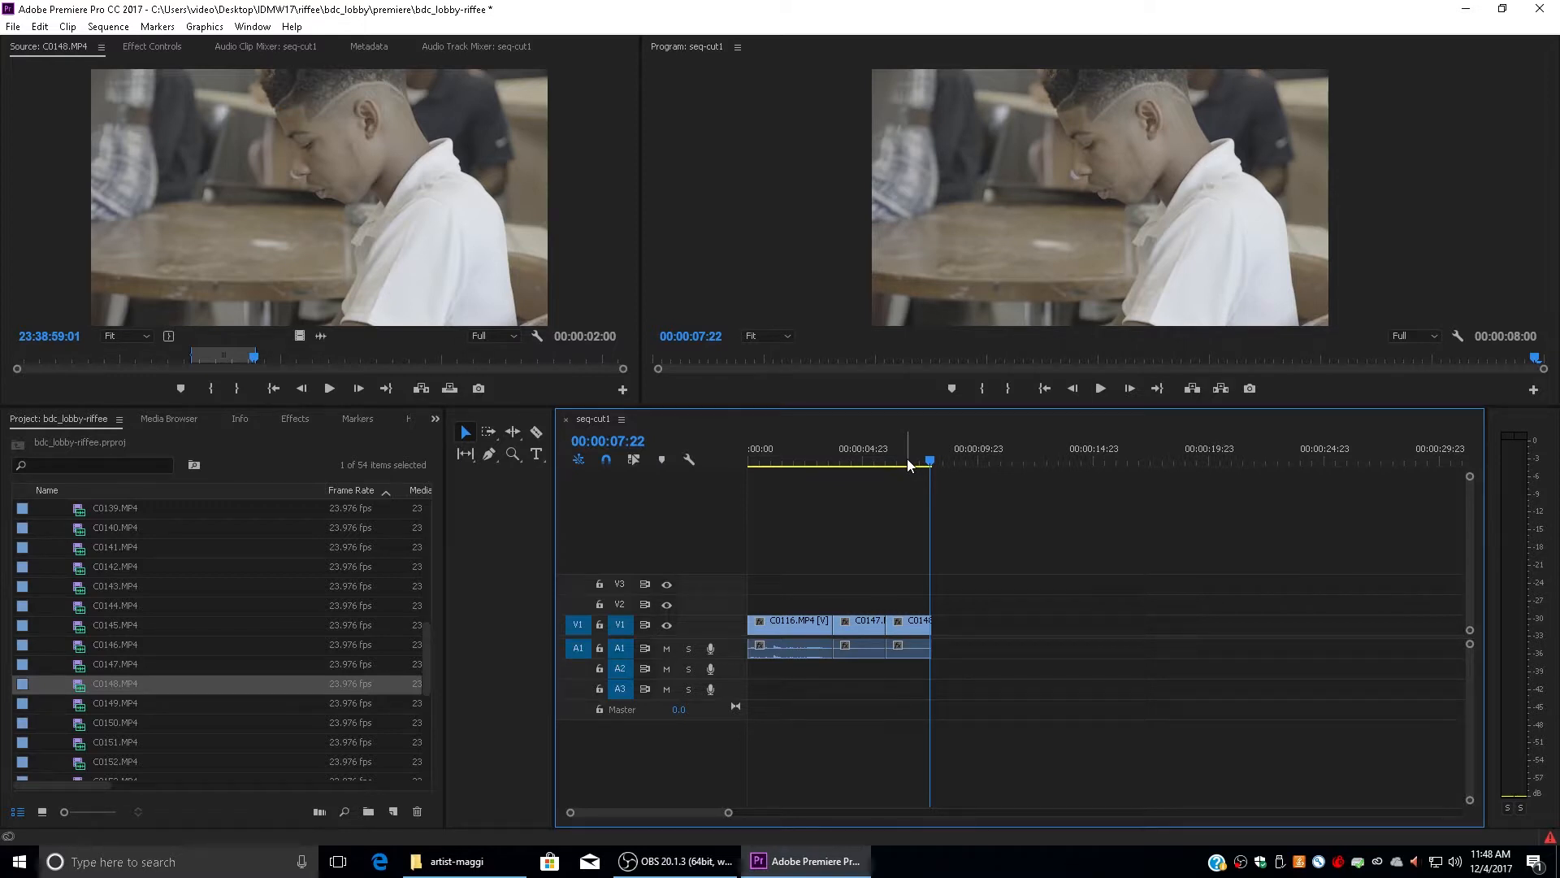
key("j")
key("j")
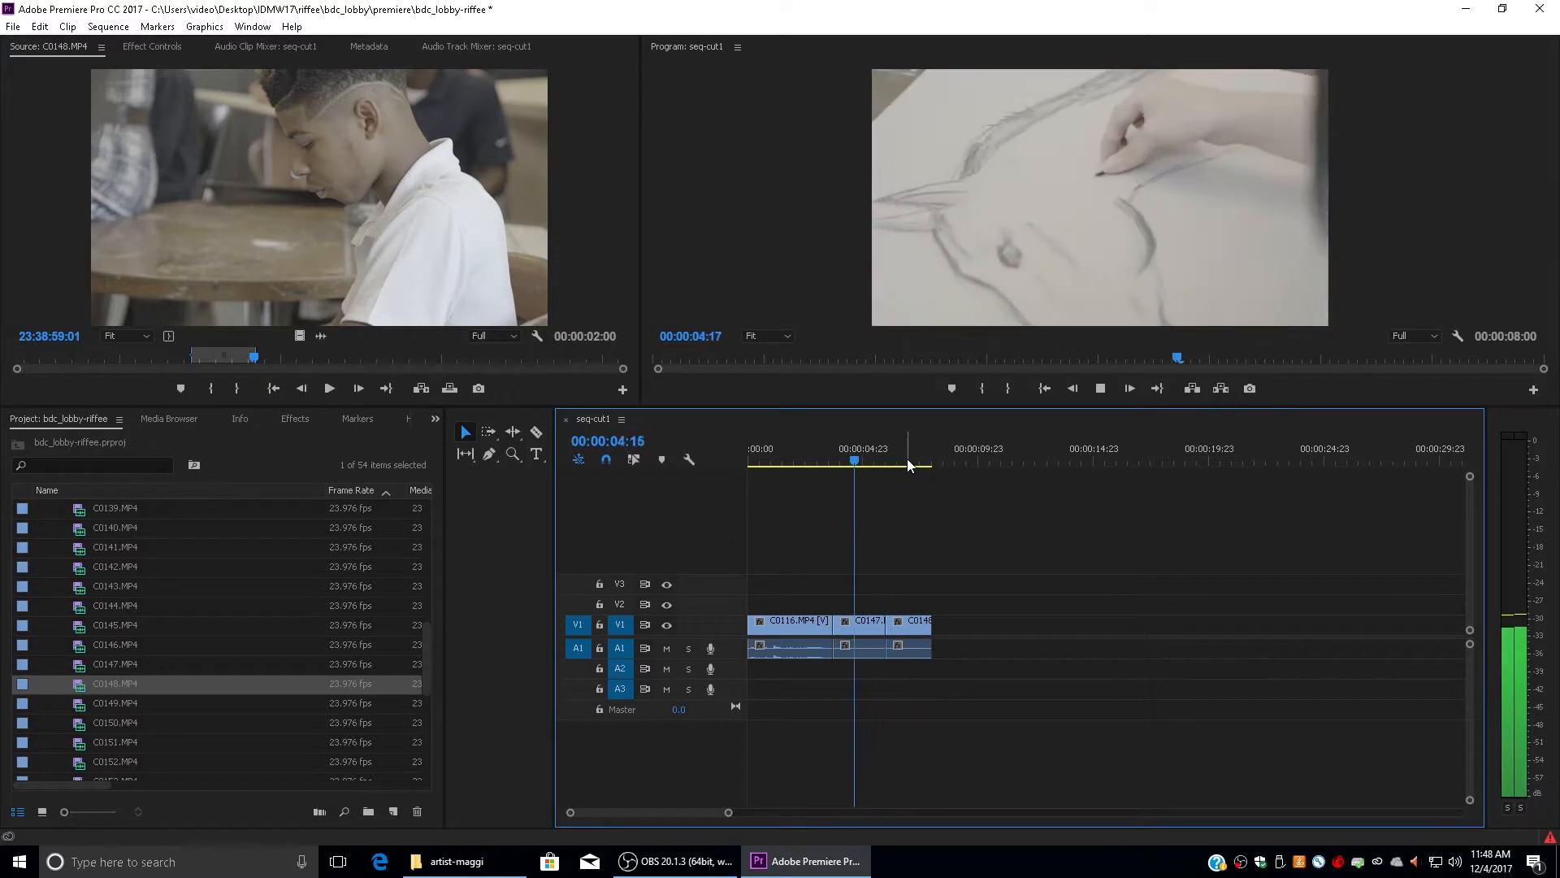
Play C0148.MP4 forward past its marked section in the source monitor, and play it back in reverse to the section.
left_click(354, 228)
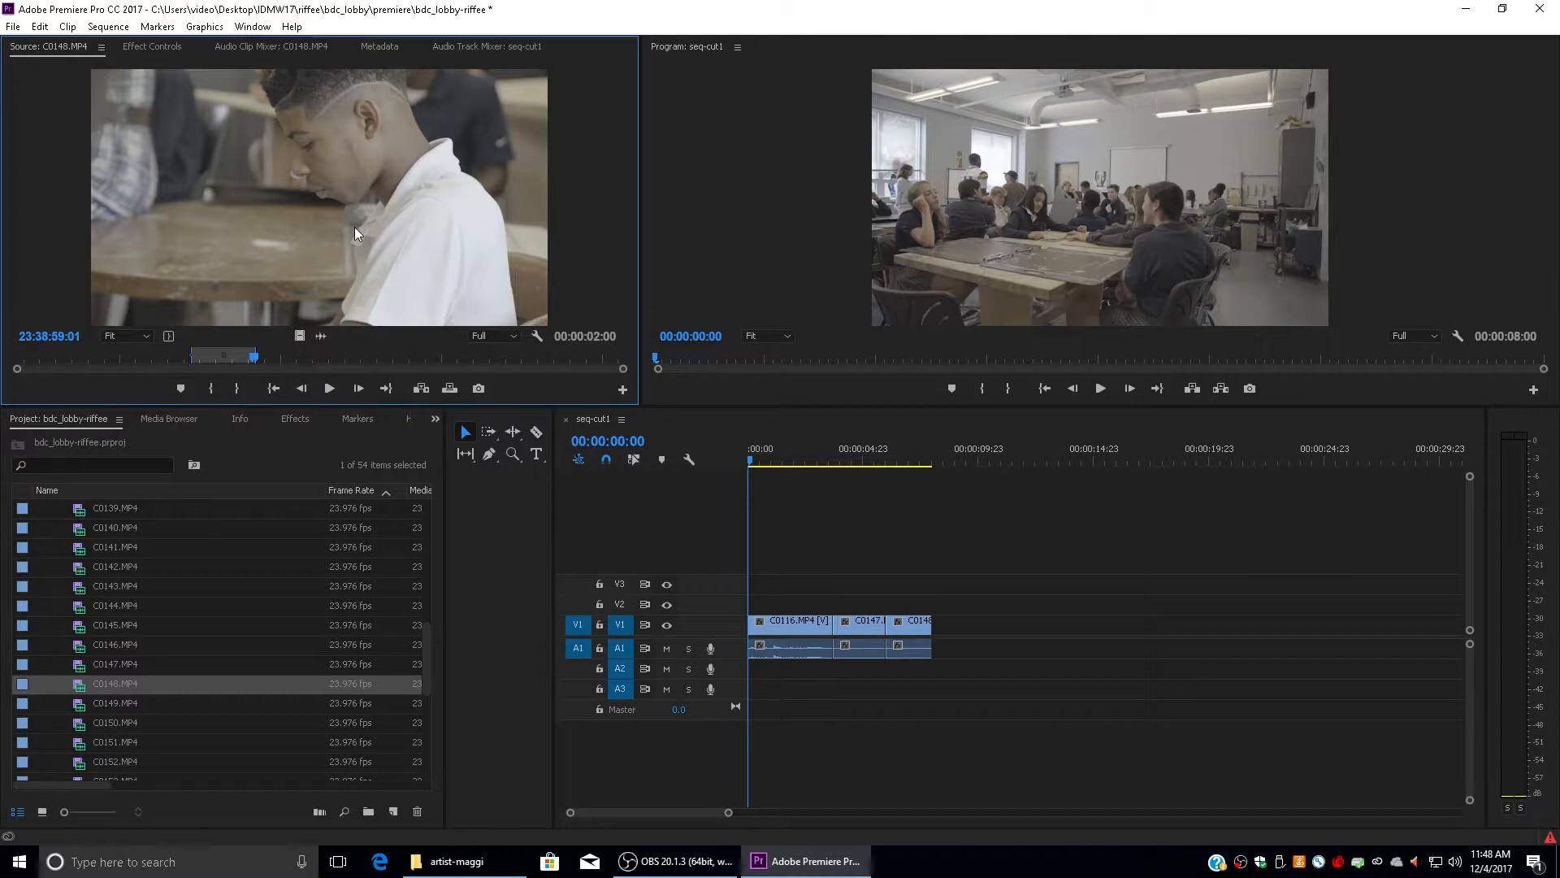
key("space")
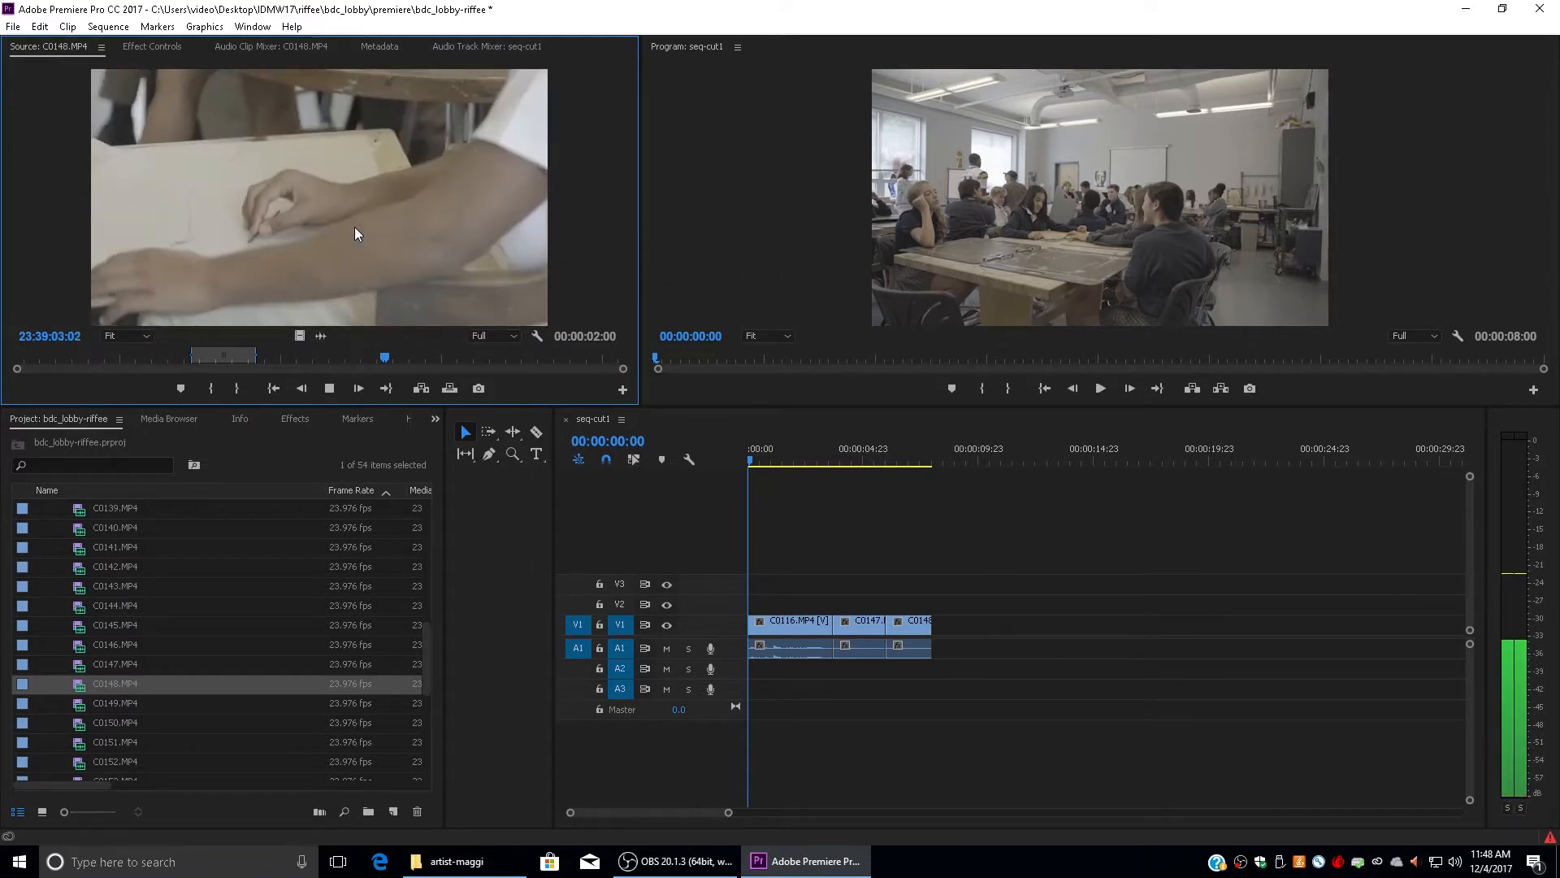
key("space")
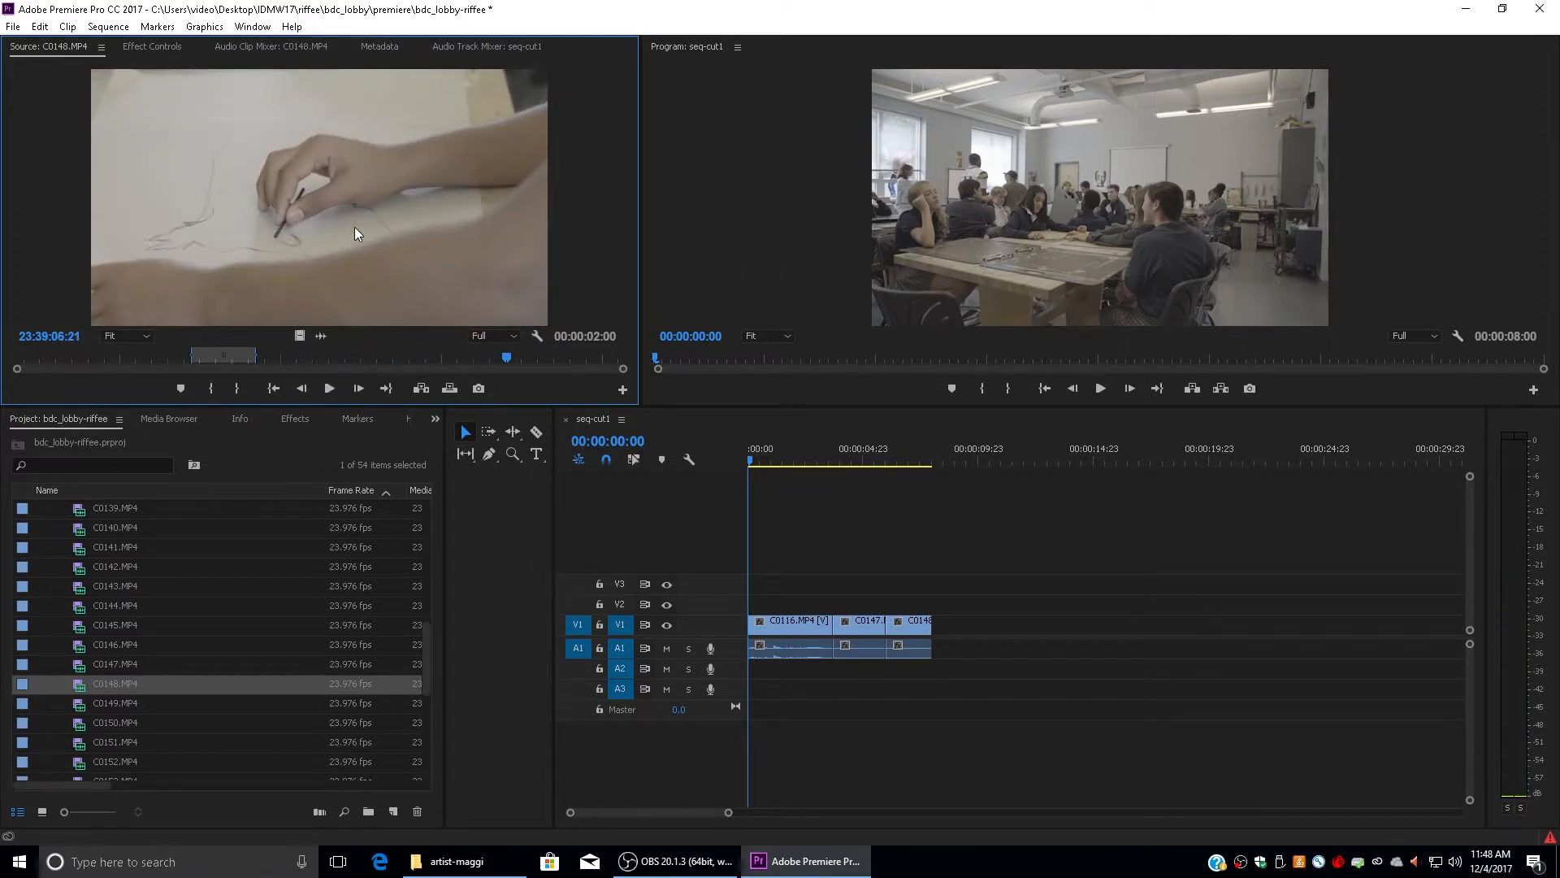
key("j")
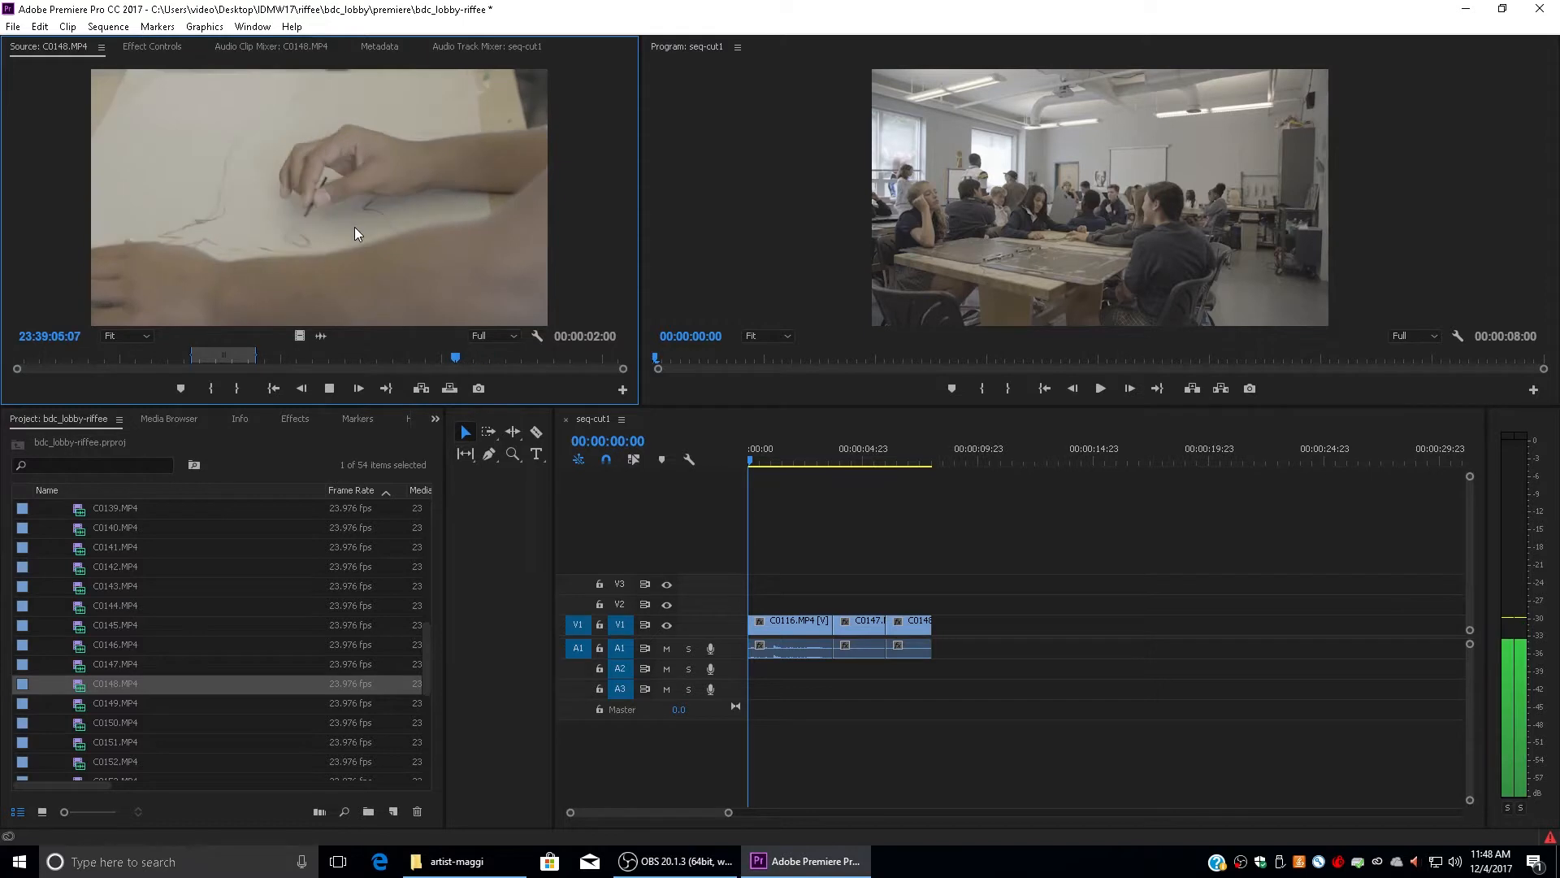
key("space")
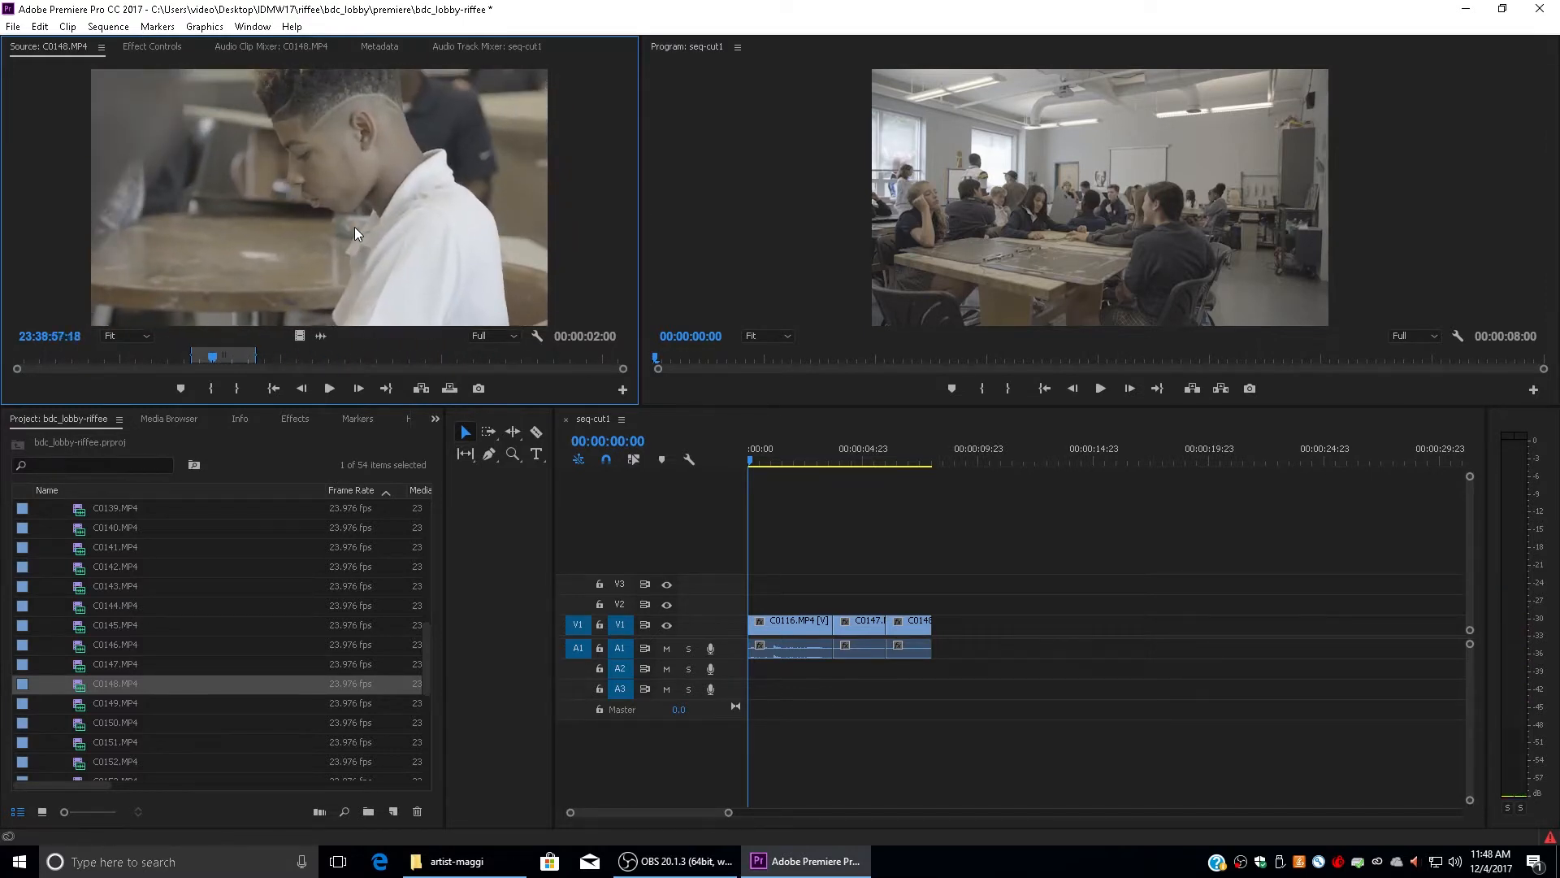
Try selecting clips in seq-cut1 and deleting the C0148.MP4 clip, and undo the deletion.
left_click(866, 544)
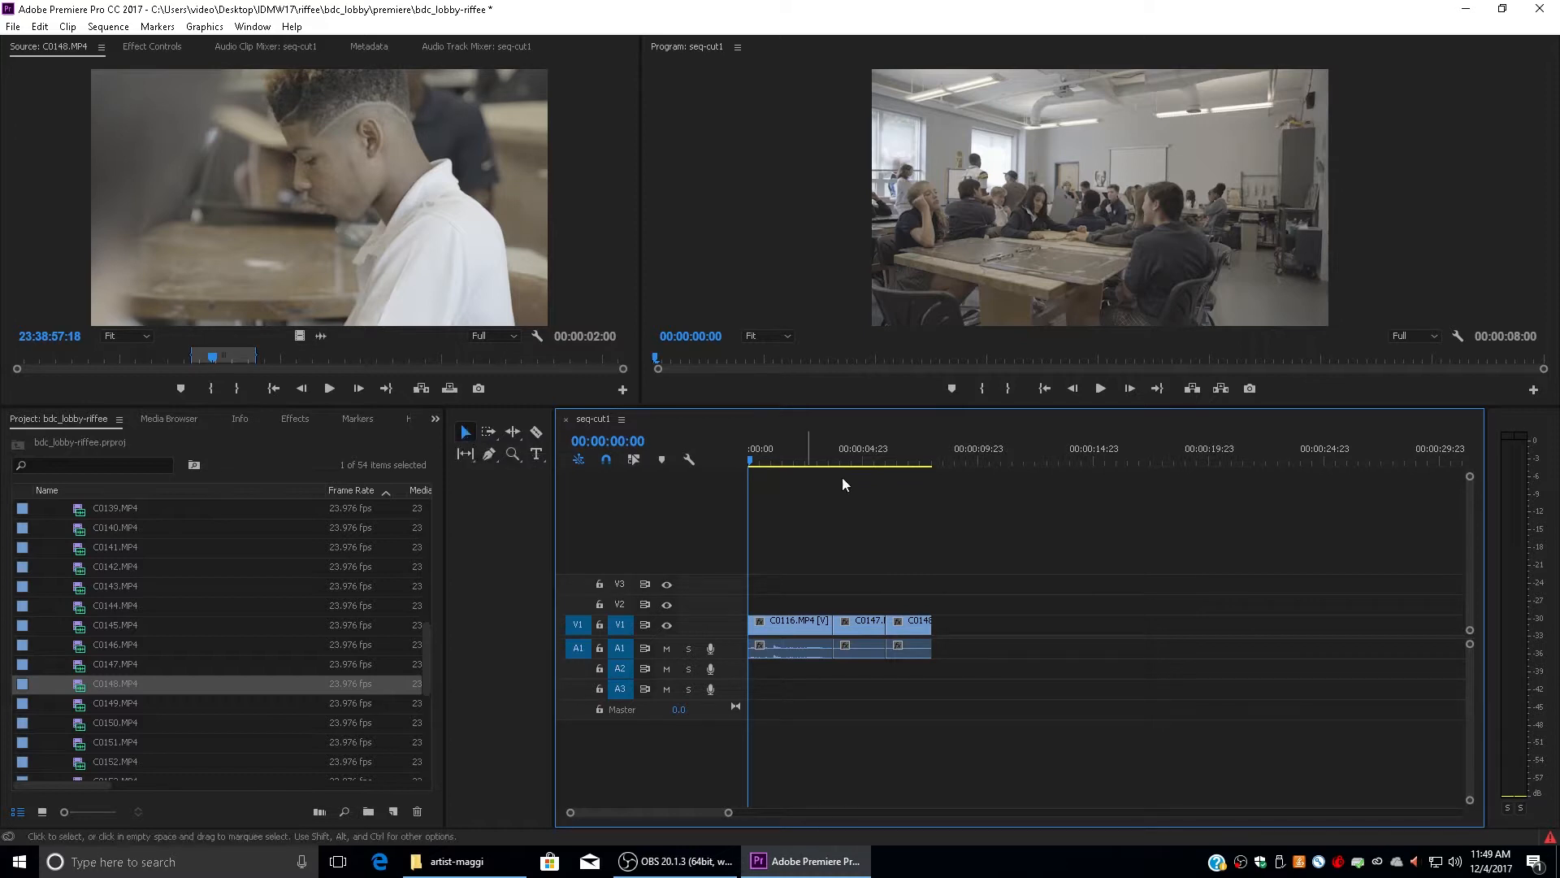
left_click(818, 623)
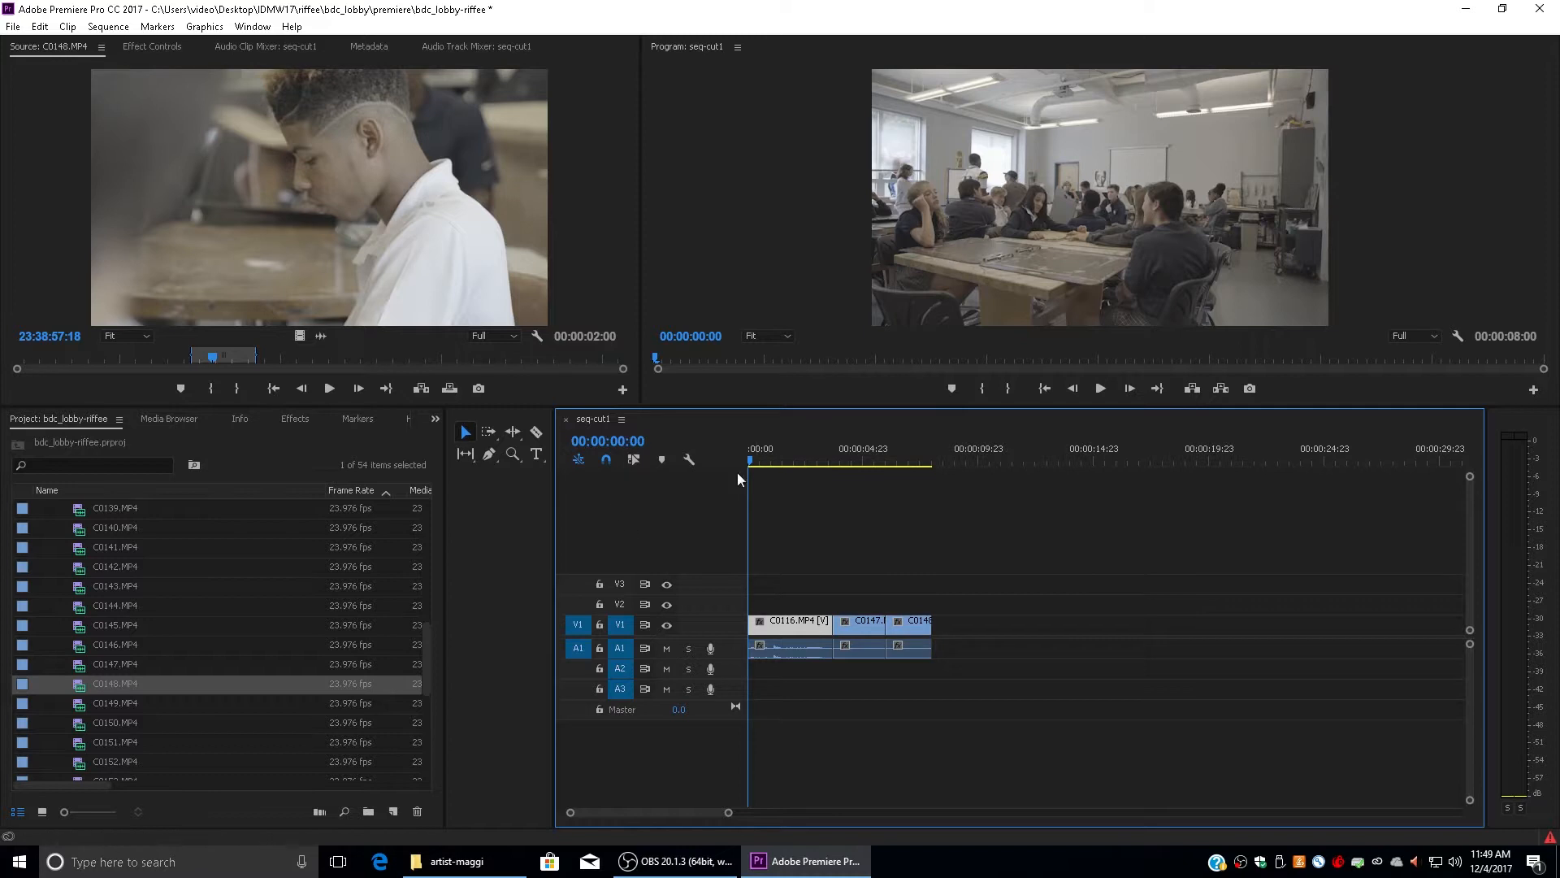
left_click_drag(811, 545, 773, 717)
left_click_drag(1043, 575, 737, 737)
left_click(853, 556)
left_click(917, 624)
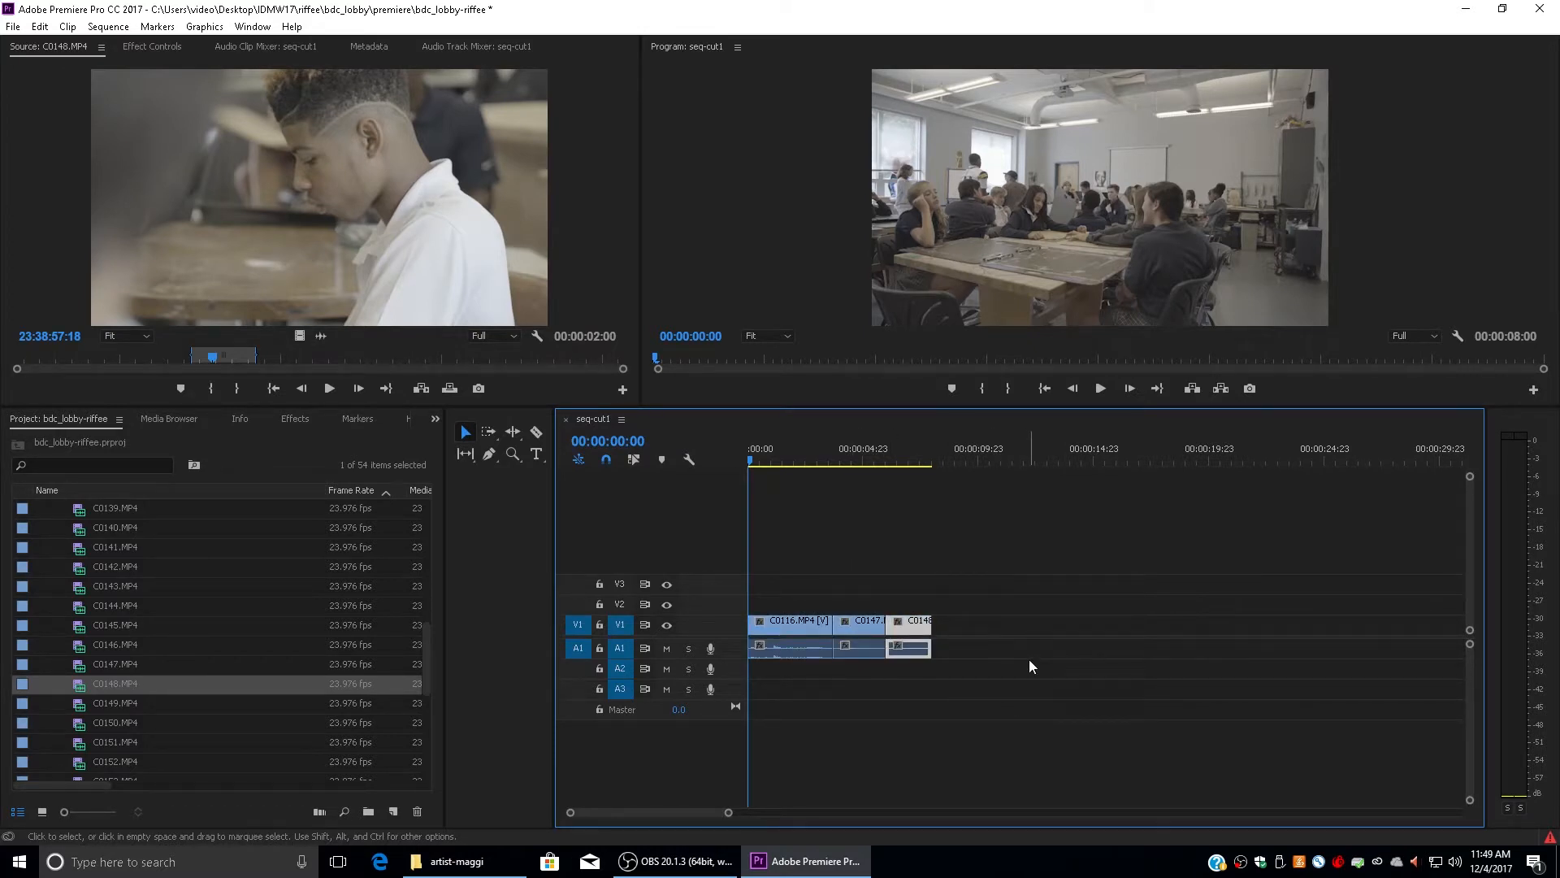
key("Delete")
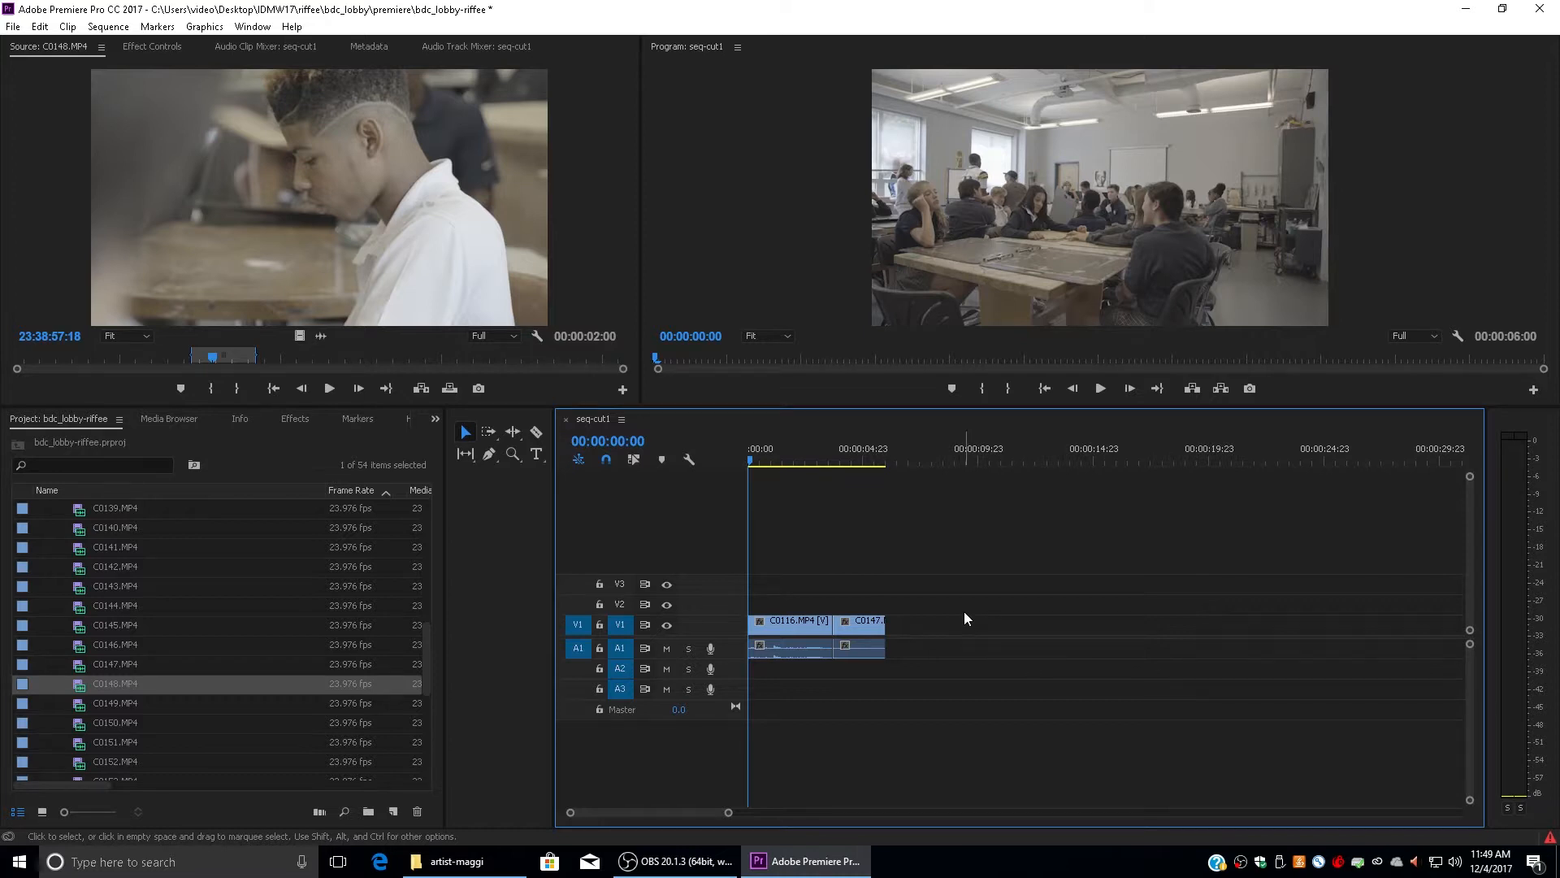
key("ctrl+z")
Try moving the C0148.MP4 clip to about 15 seconds on the seq-cut1 timeline, and undo the move.
left_click_drag(918, 576, 966, 676)
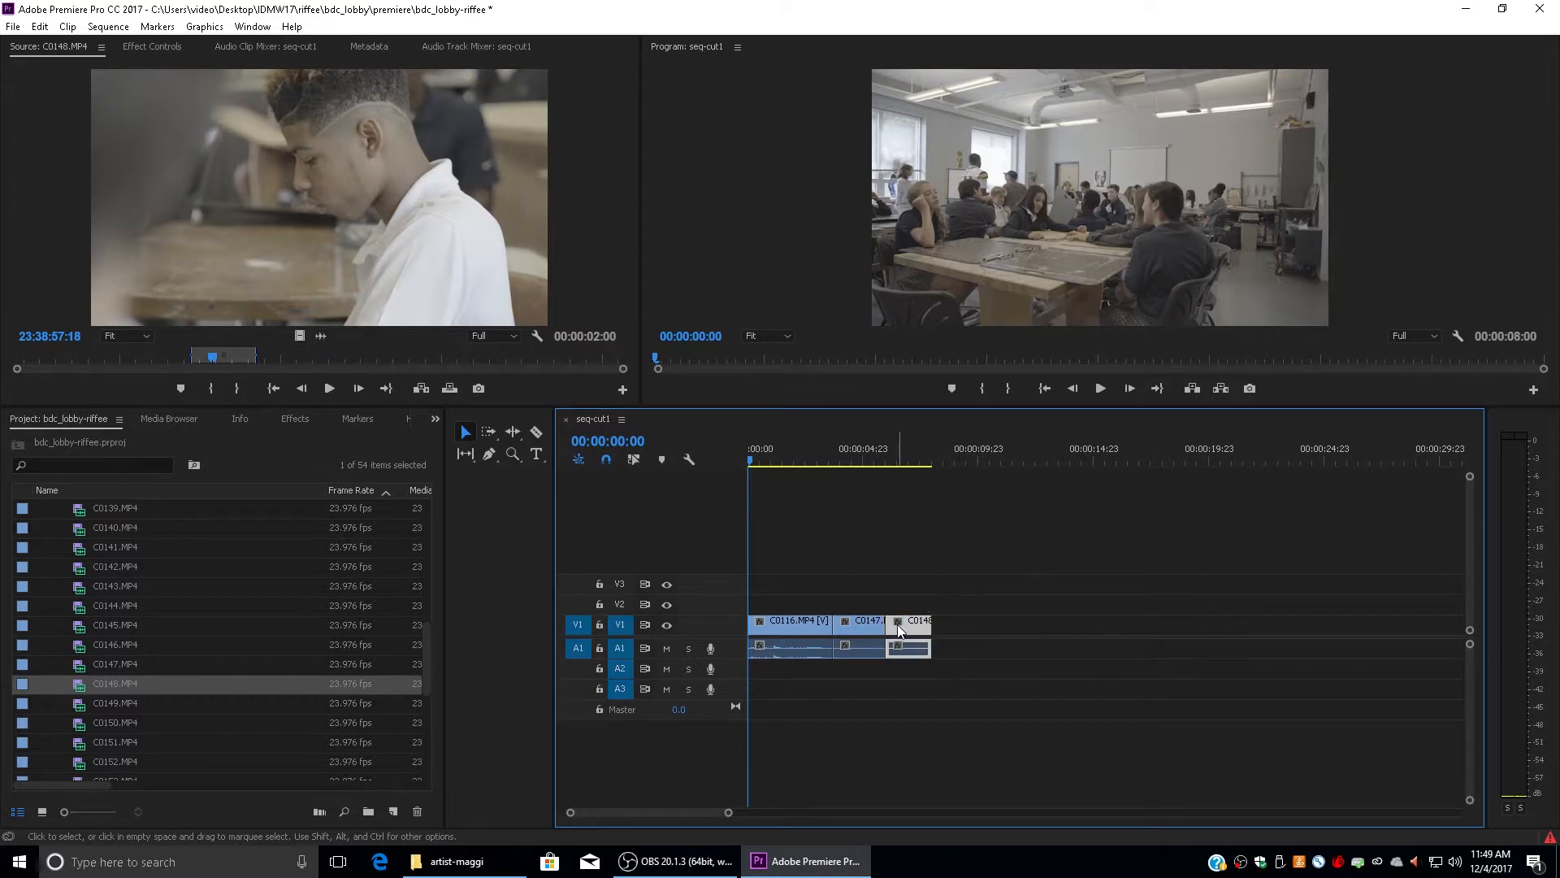
left_click_drag(898, 626, 1106, 624)
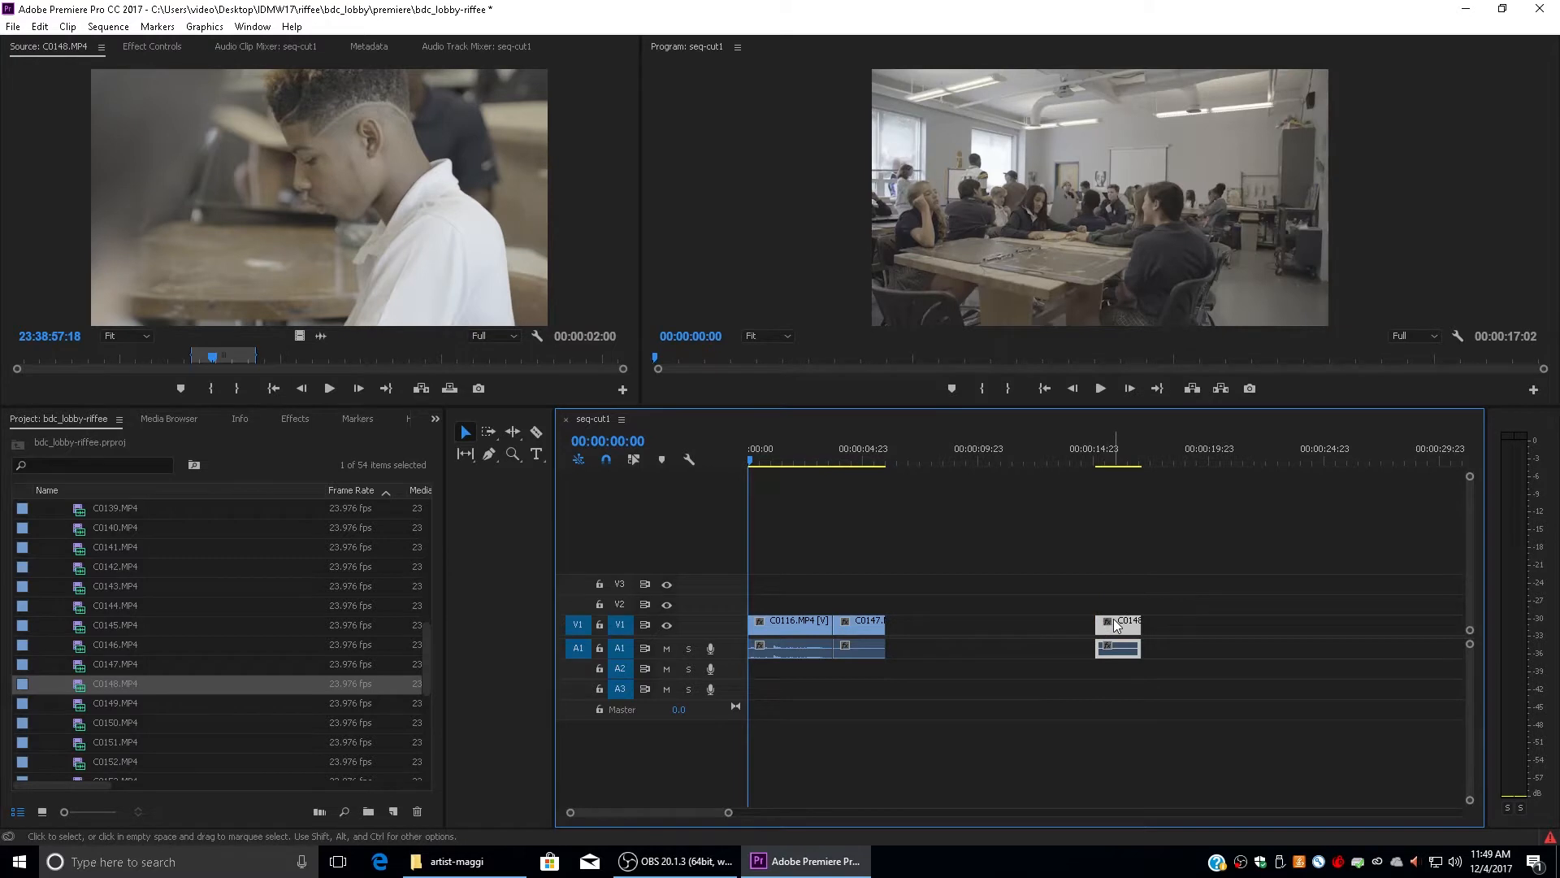
key("ctrl+z")
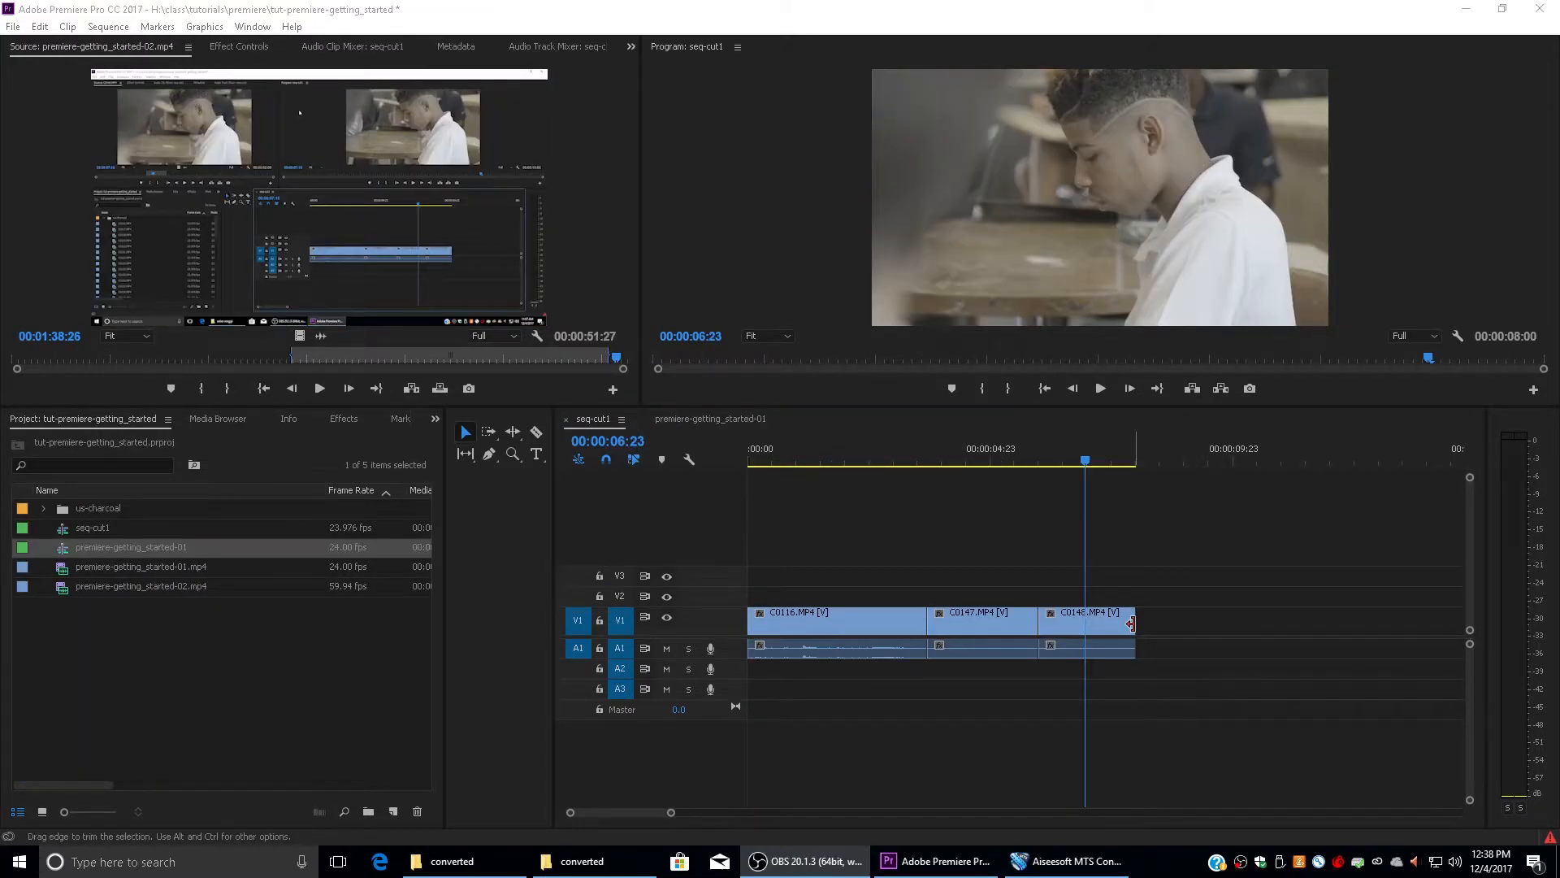
Try extending the end of the C0148.MP4 clip on the timeline, and undo the change.
left_click_drag(1130, 622, 1202, 621)
left_click_drag(1097, 628, 1228, 630)
key("ctrl+z")
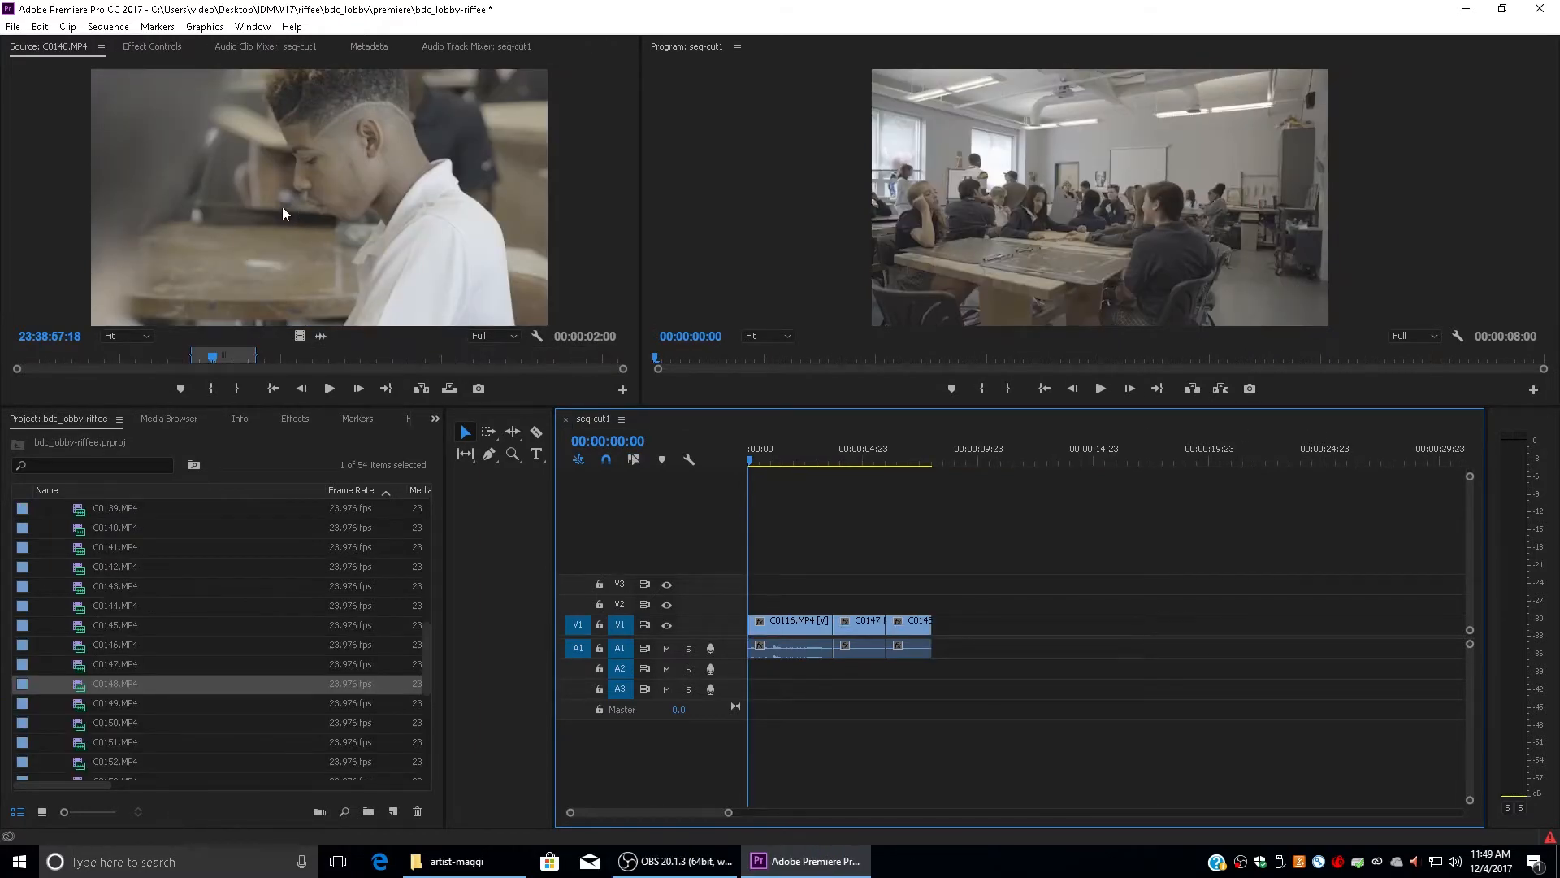
Try adding the marked C0148.MP4 section a second time at the end of seq-cut1, undo it, and return to the Selection tool.
left_click_drag(273, 204, 945, 610)
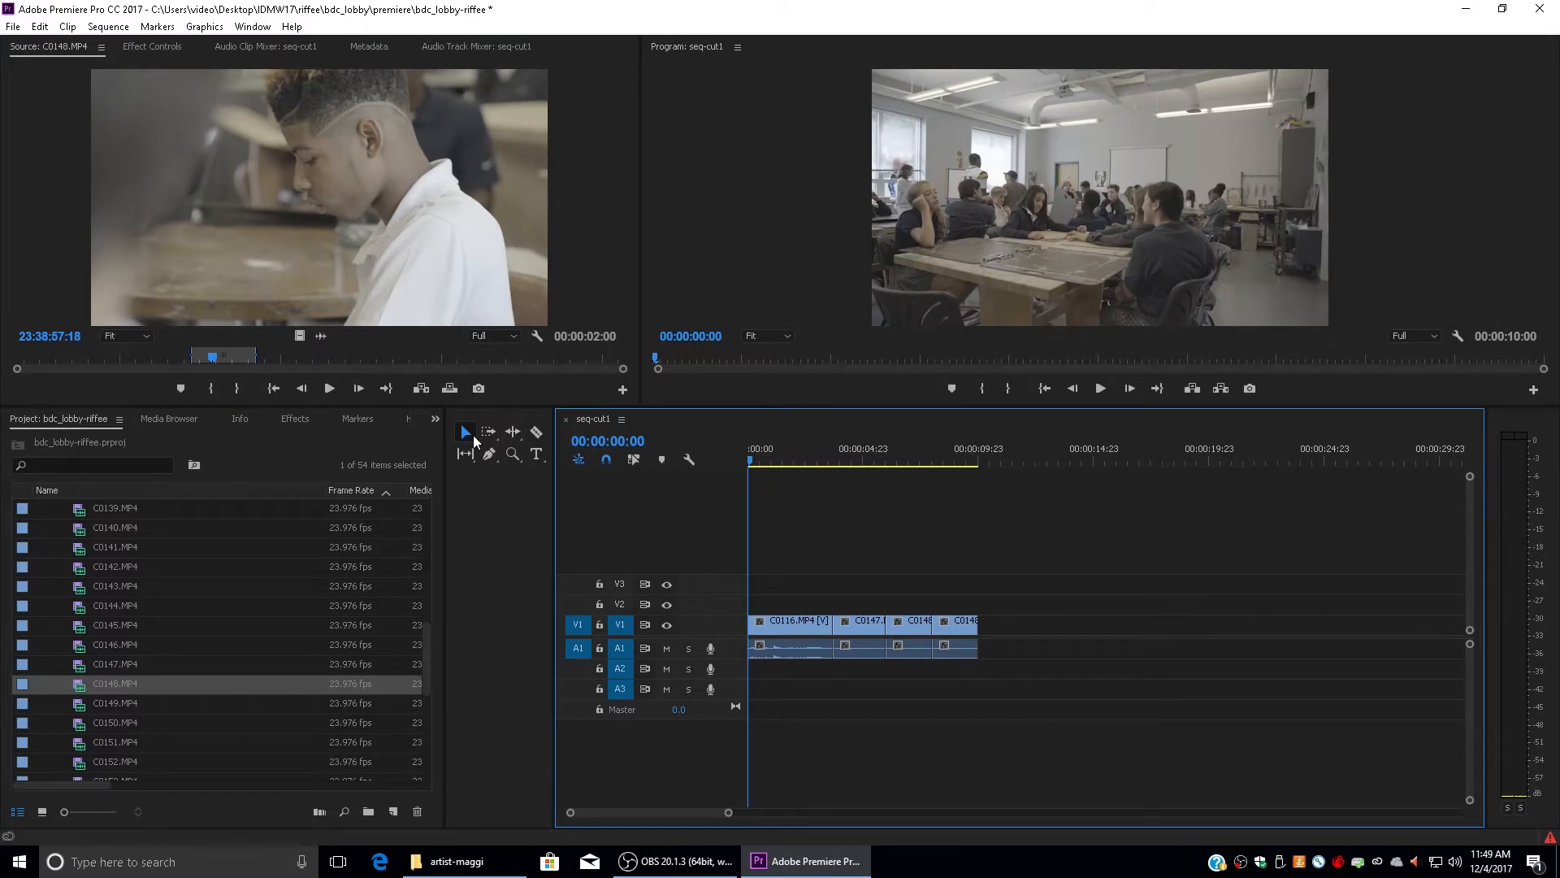
key("ctrl+z")
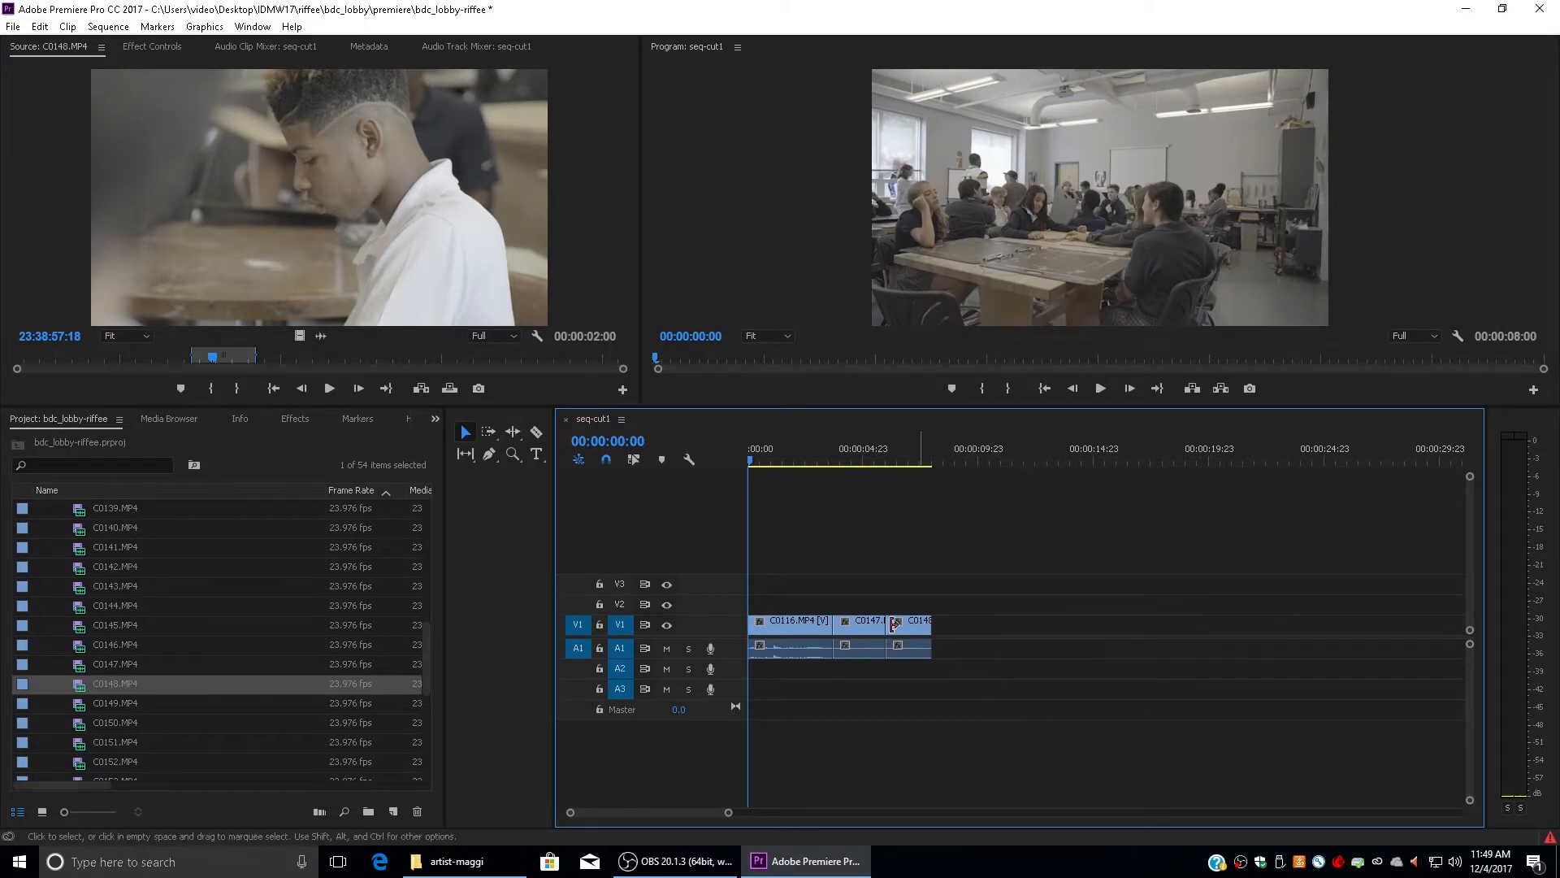
left_click(489, 432)
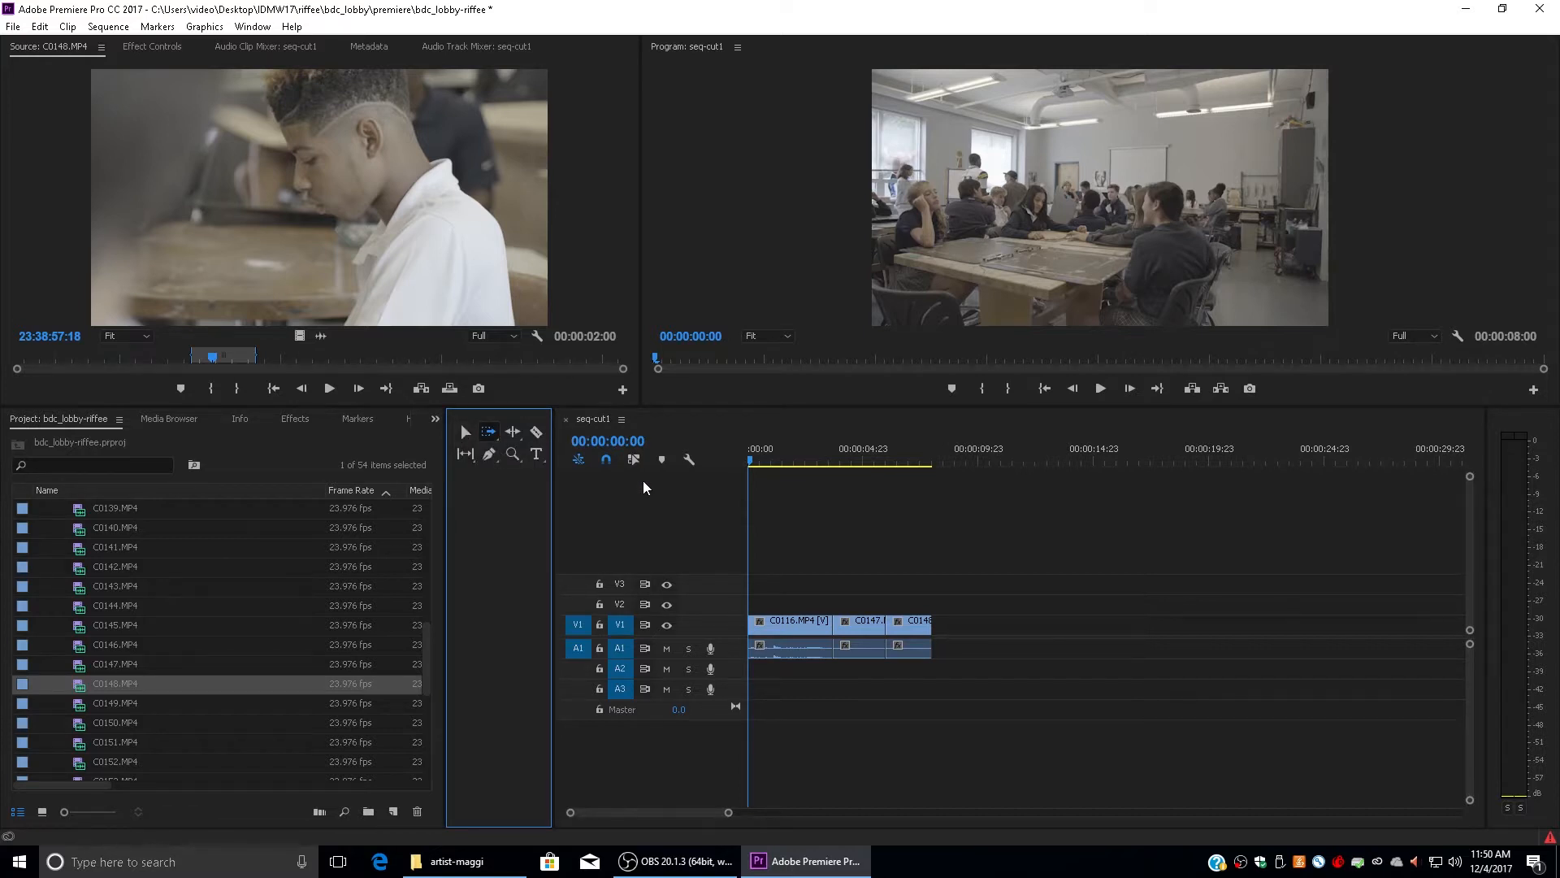
key("v")
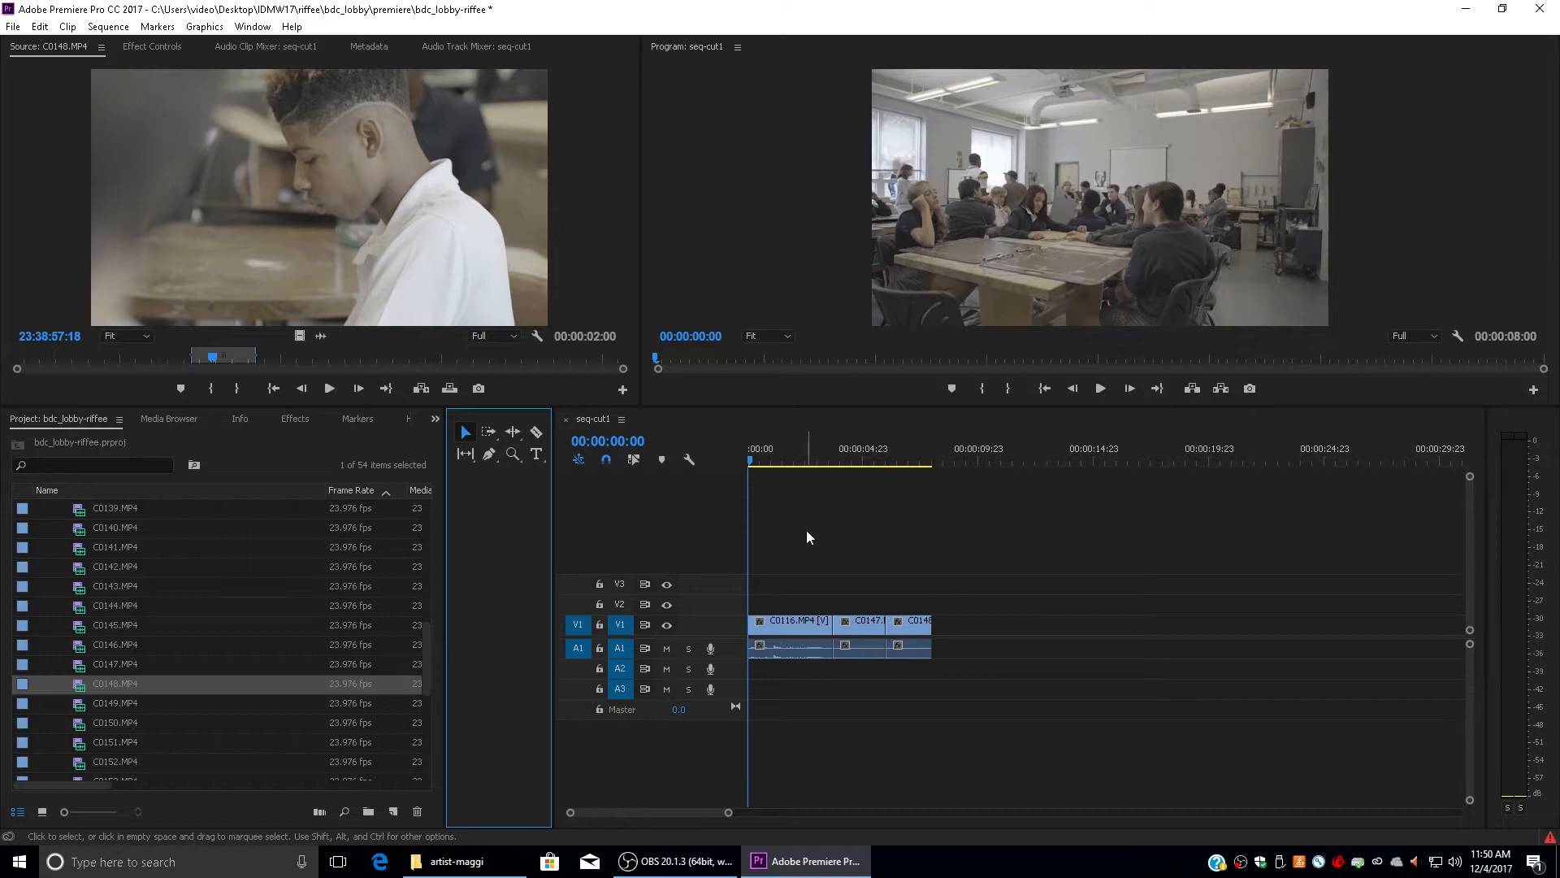
Zoom in on the end of the C0116.MP4 clip in the timeline and place the playhead at 00:00:03:00 with the Selection tool.
left_click(511, 455)
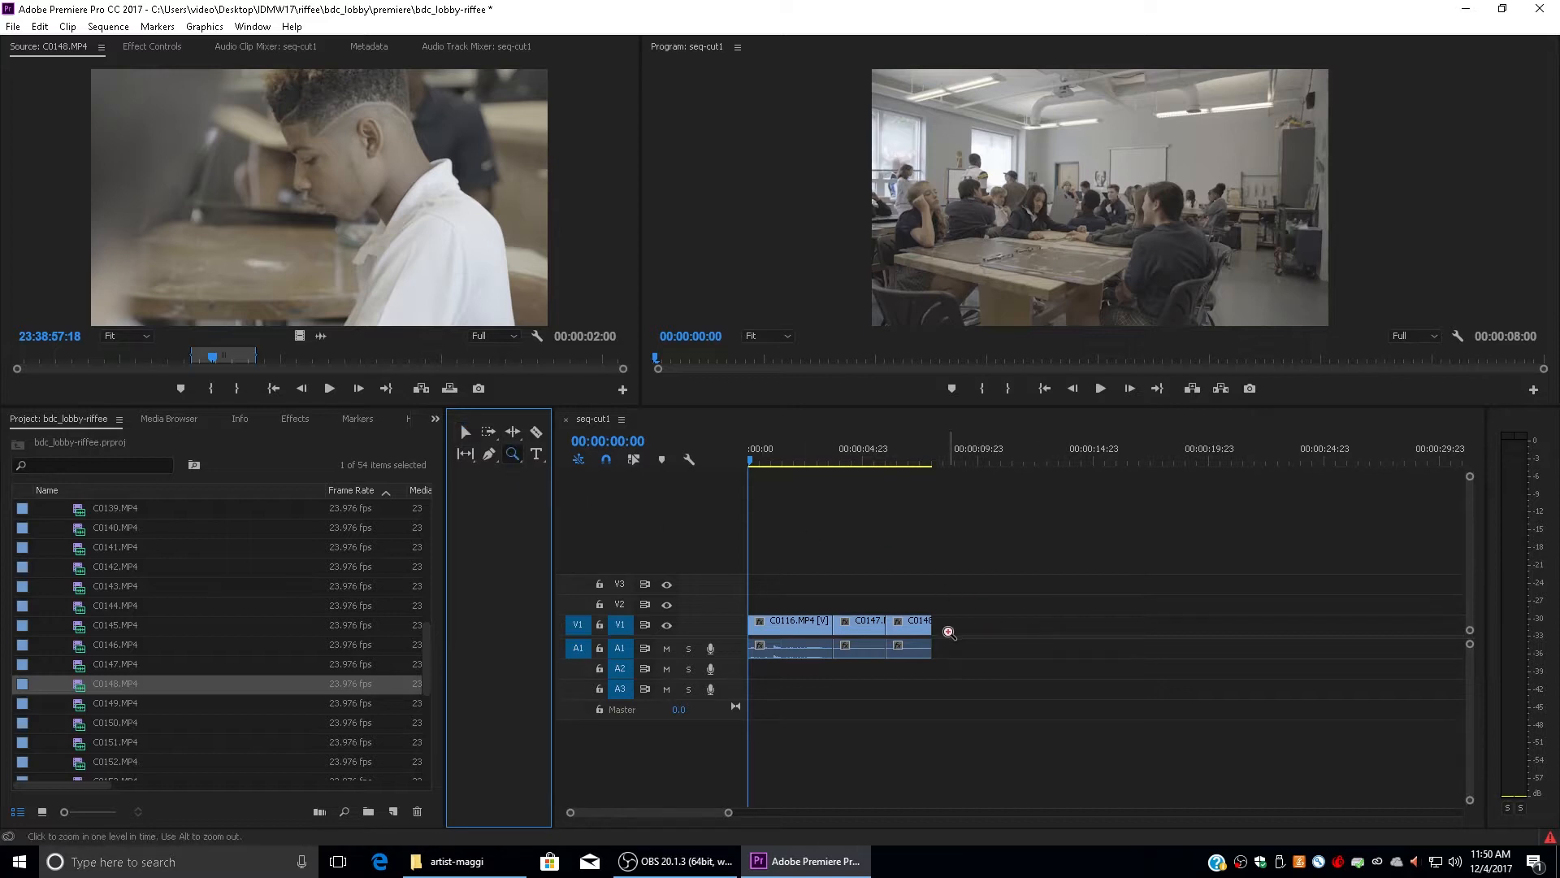
left_click(822, 627)
left_click(851, 624)
left_click(932, 626)
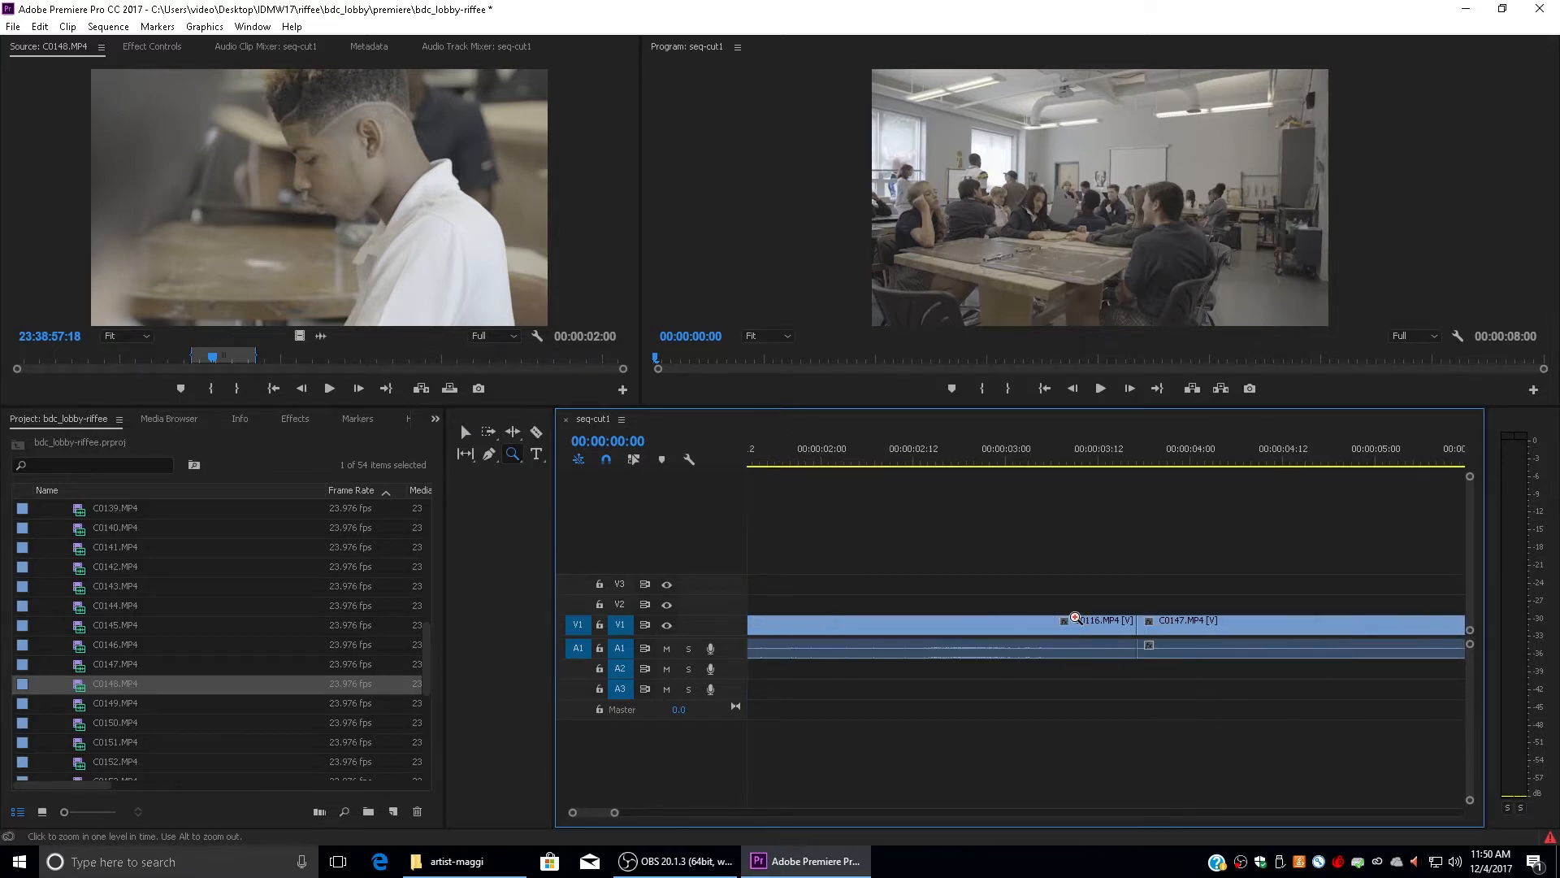
left_click(1029, 629)
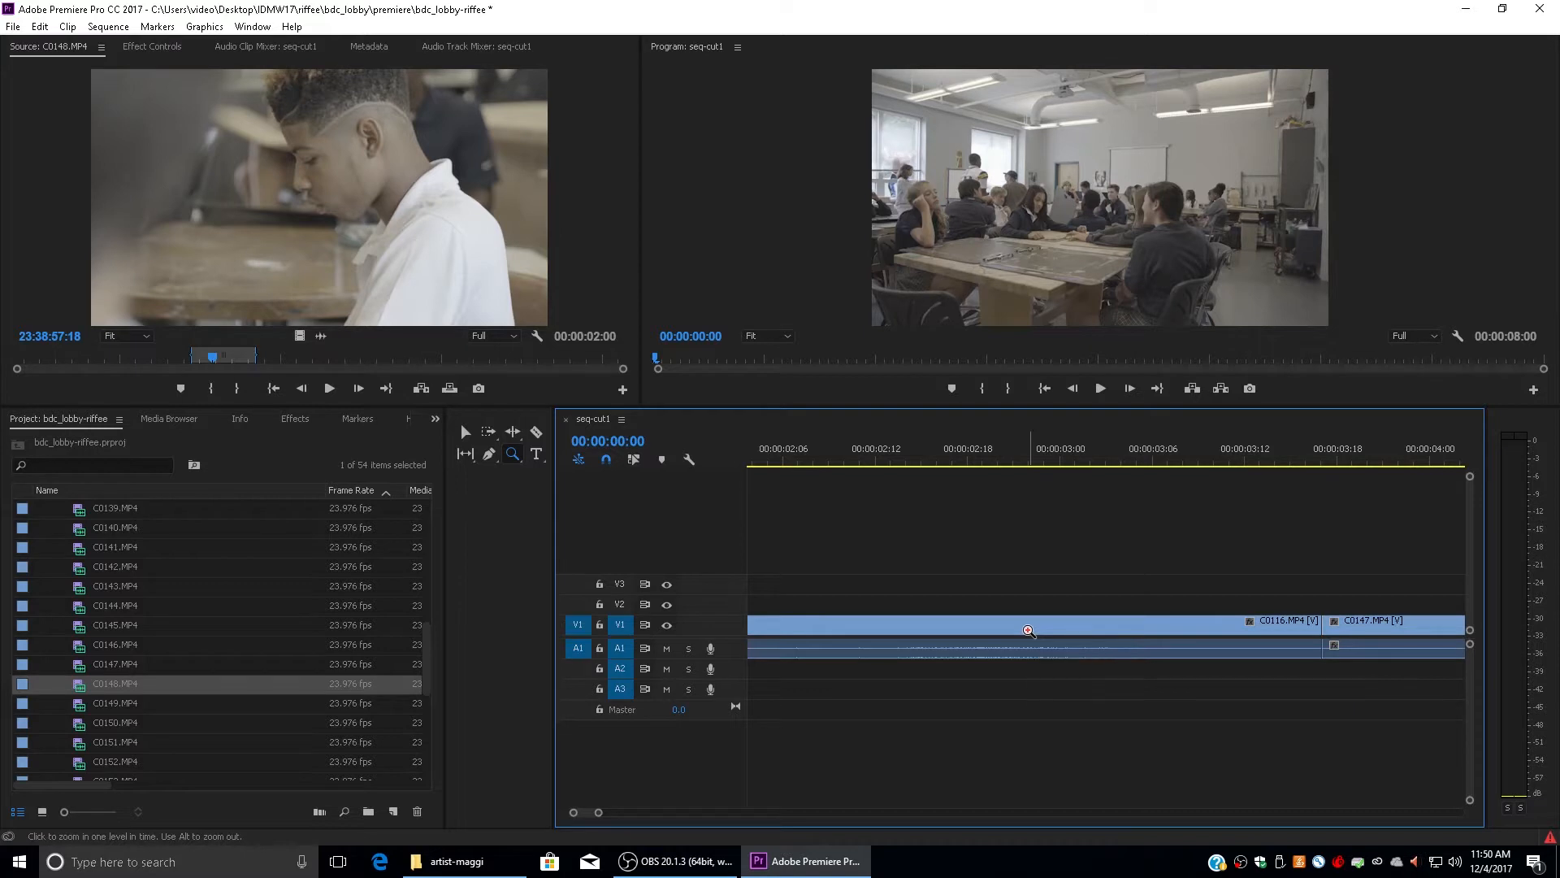
key("v")
left_click(1059, 459)
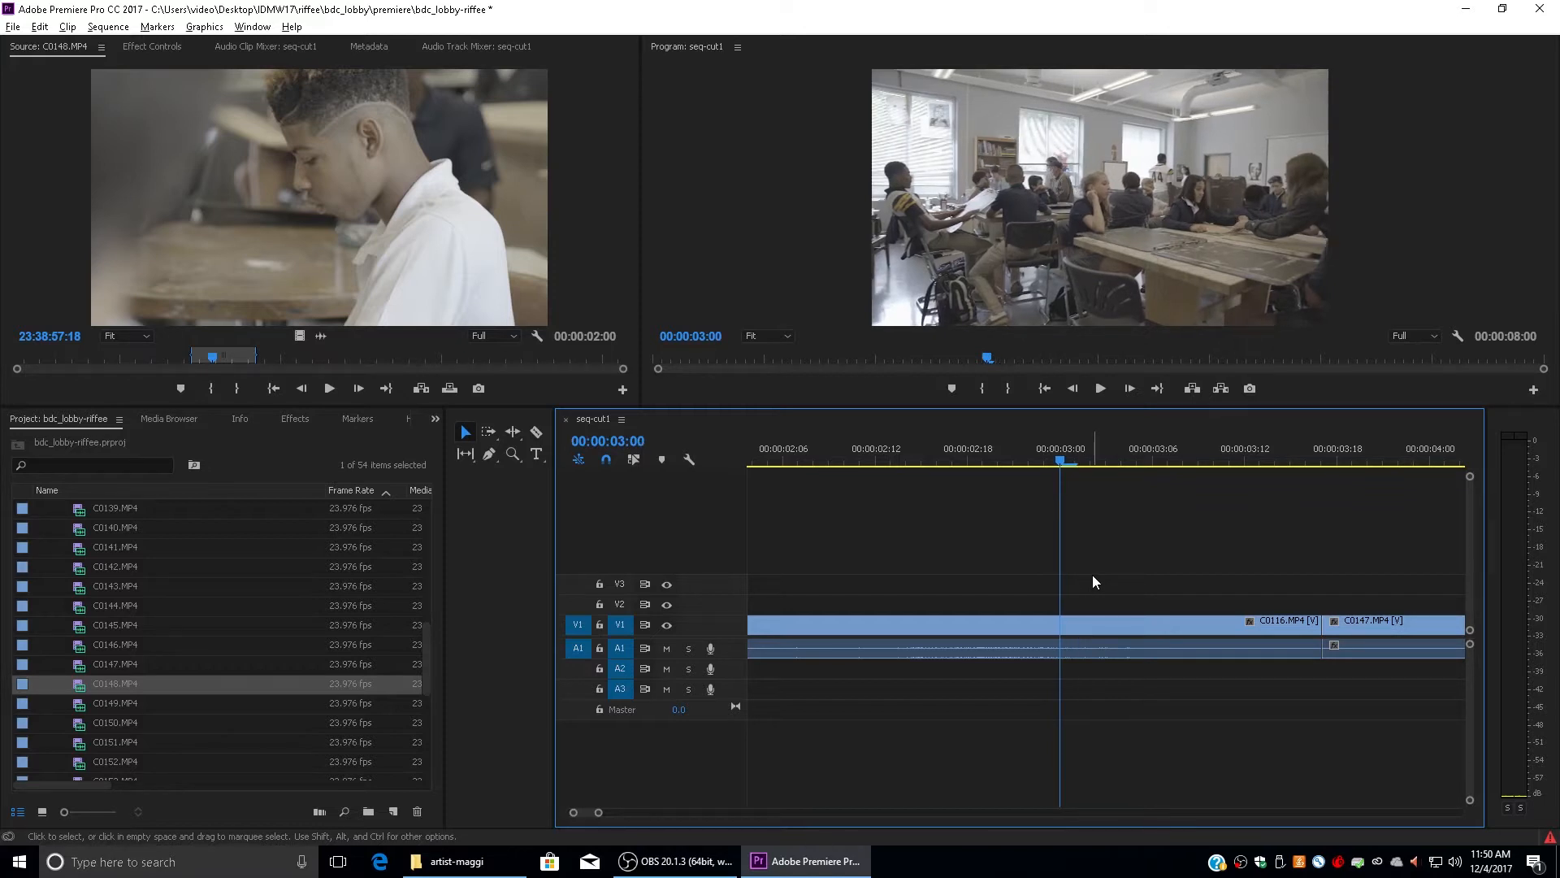
Zoom the seq-cut1 timeline back out until all three clips fit in view.
key("alt")
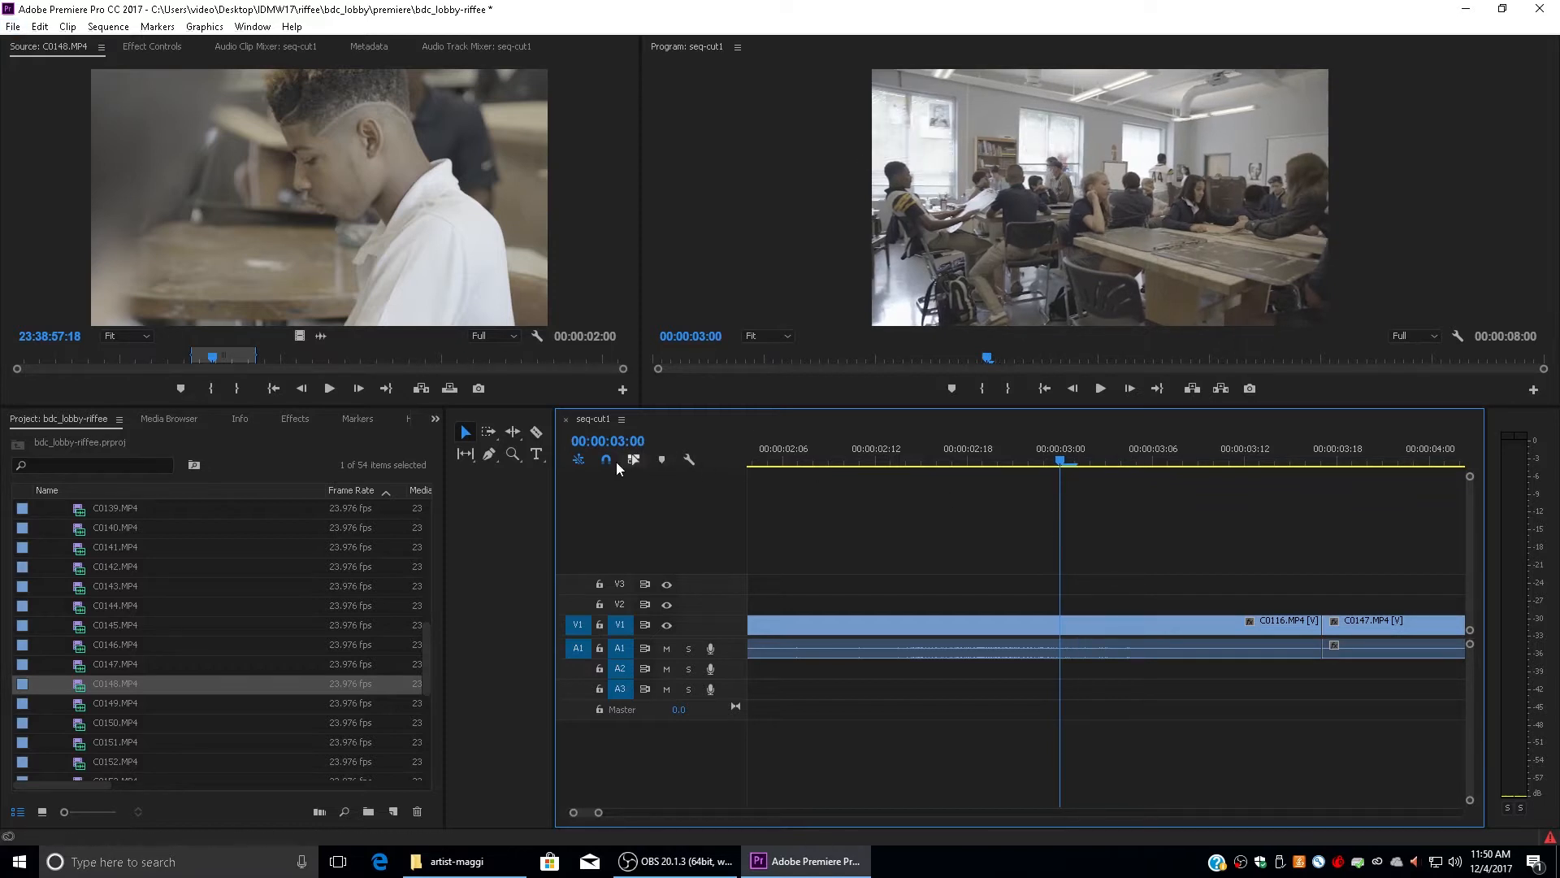
left_click(513, 454)
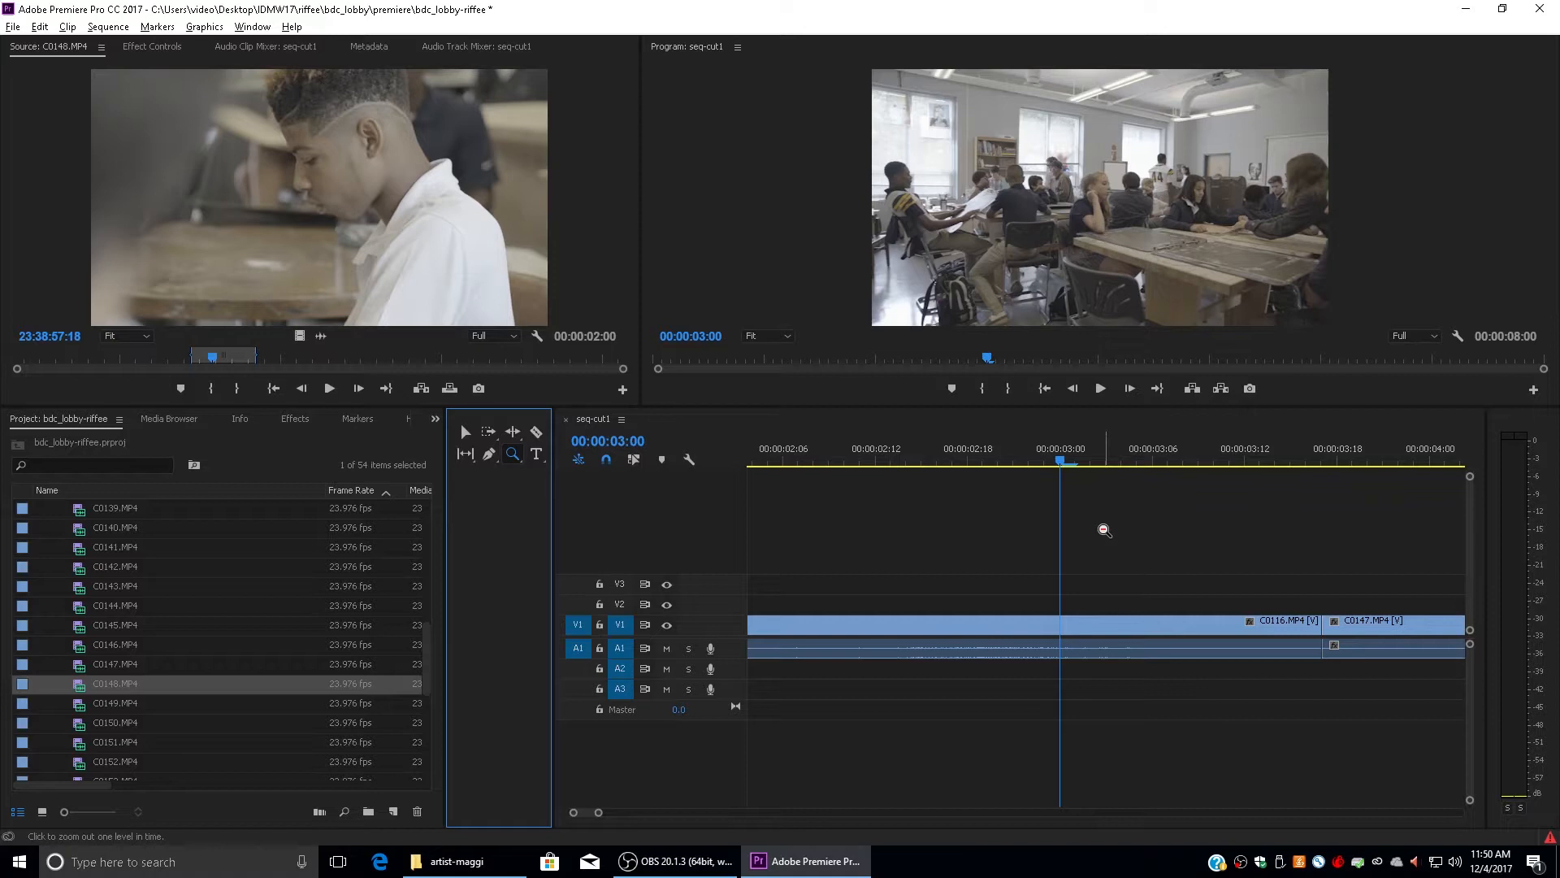
left_click(1185, 562)
left_click(1155, 576)
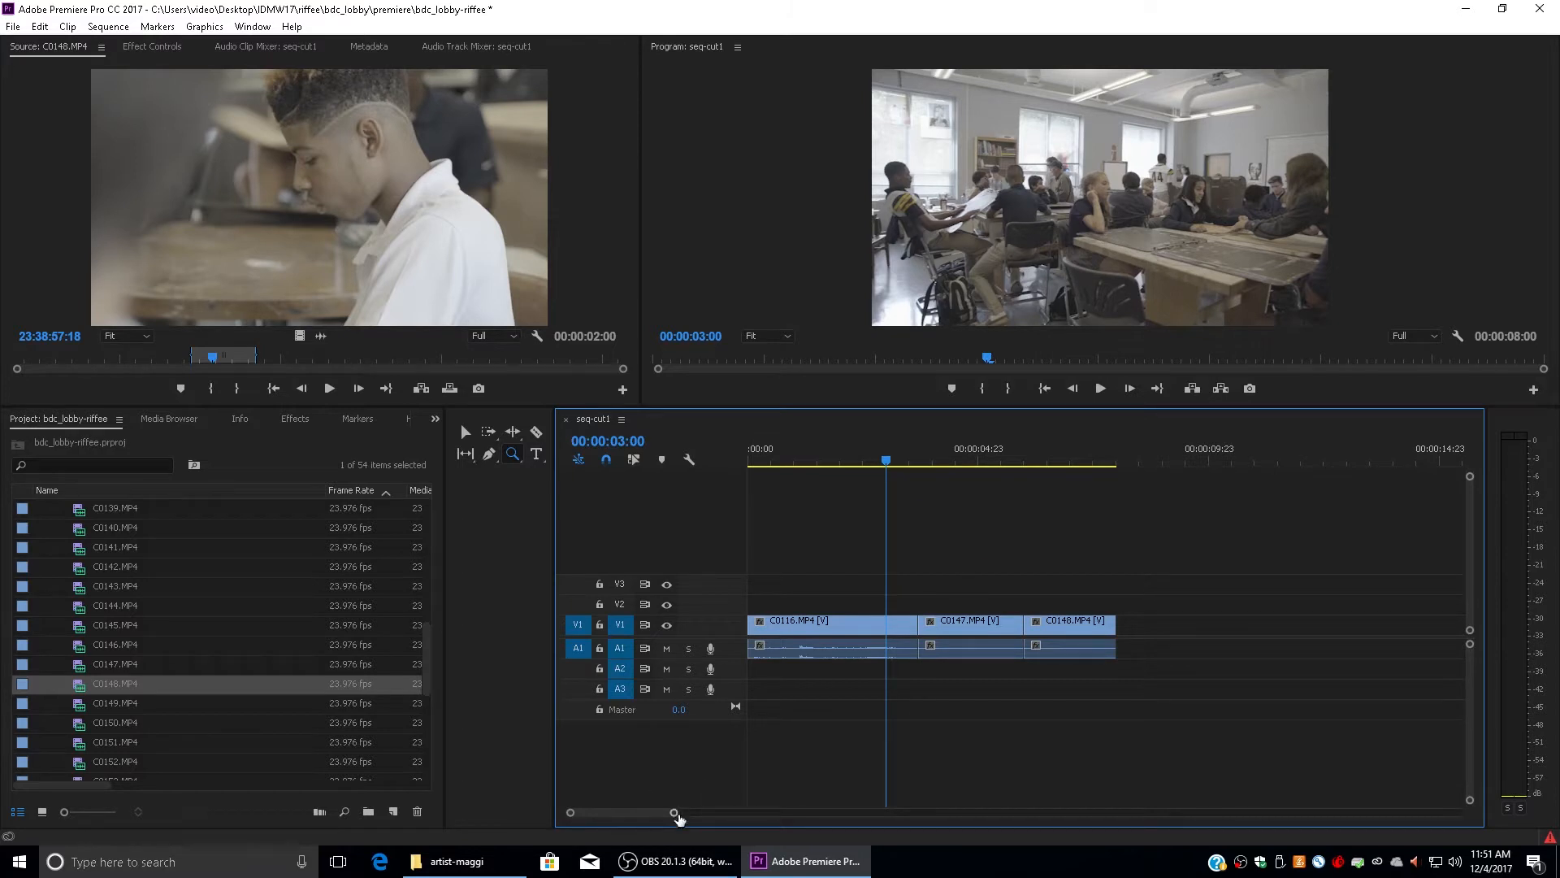
mouse_move(673, 814)
left_mouse_down()
mouse_move(1421, 797)
mouse_move(1414, 812)
mouse_move(561, 825)
mouse_move(670, 812)
left_mouse_up()
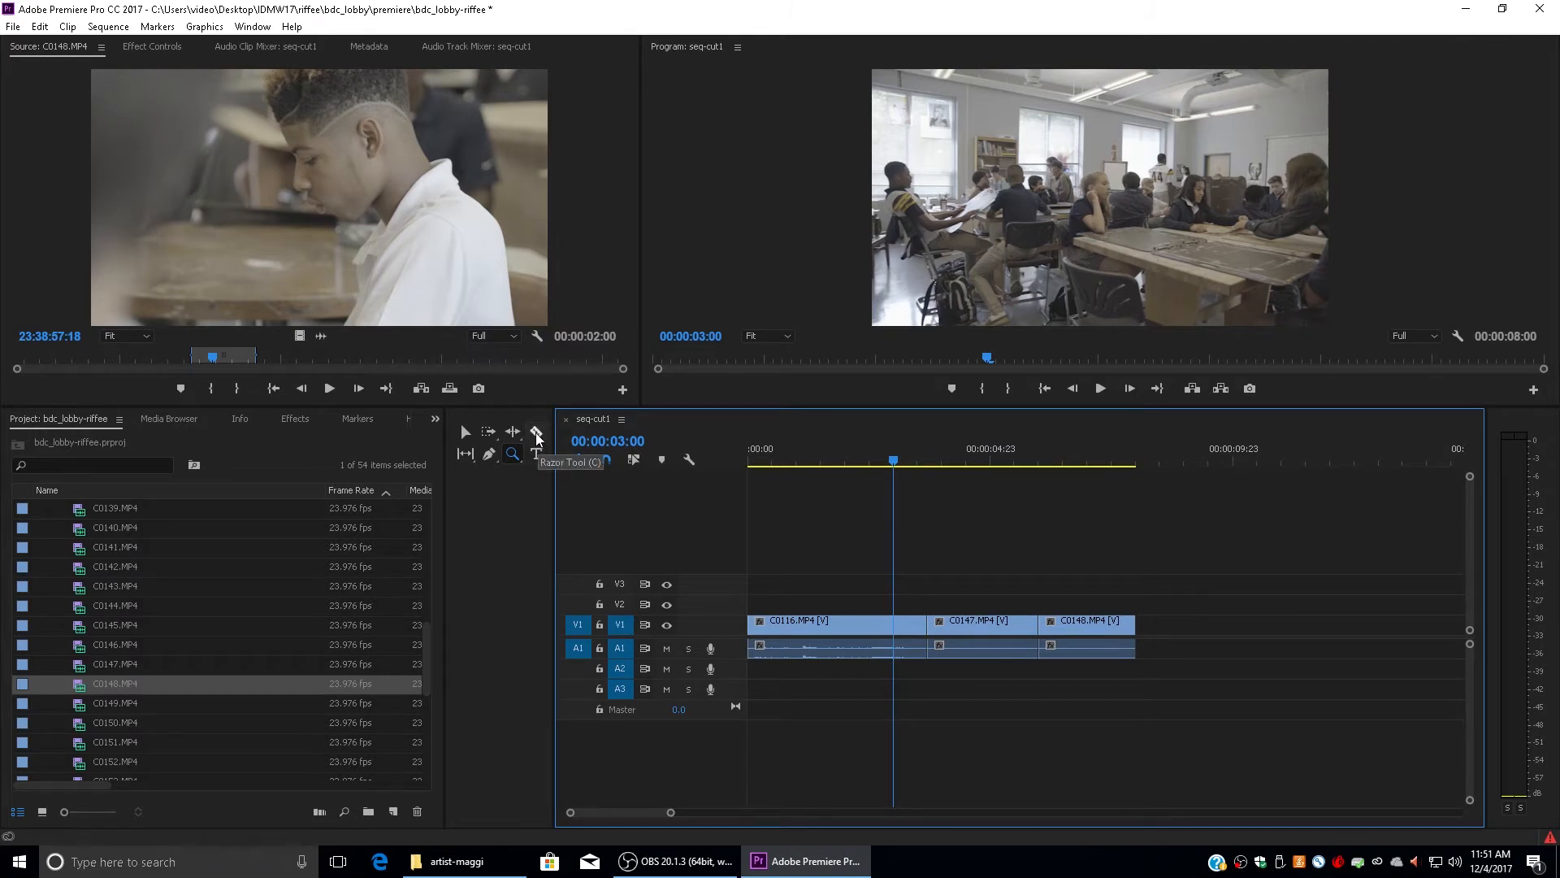
Split the video of the C0116.MP4 clip at 00:00:02:20 with the Razor tool.
left_click(536, 436)
key("z")
left_click(904, 633)
left_click(1067, 630)
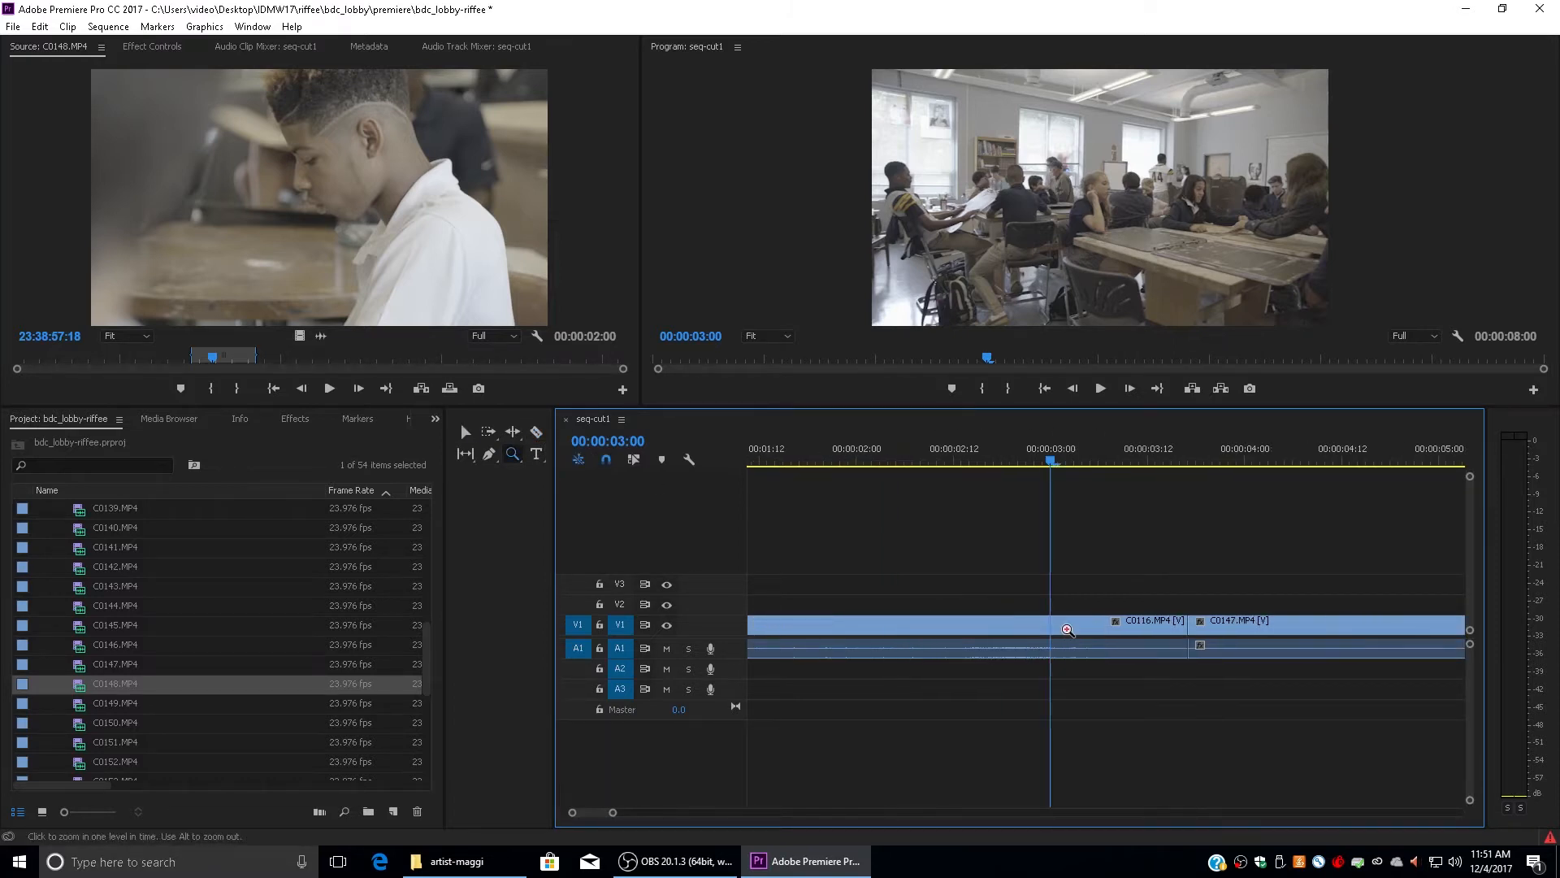
key("v")
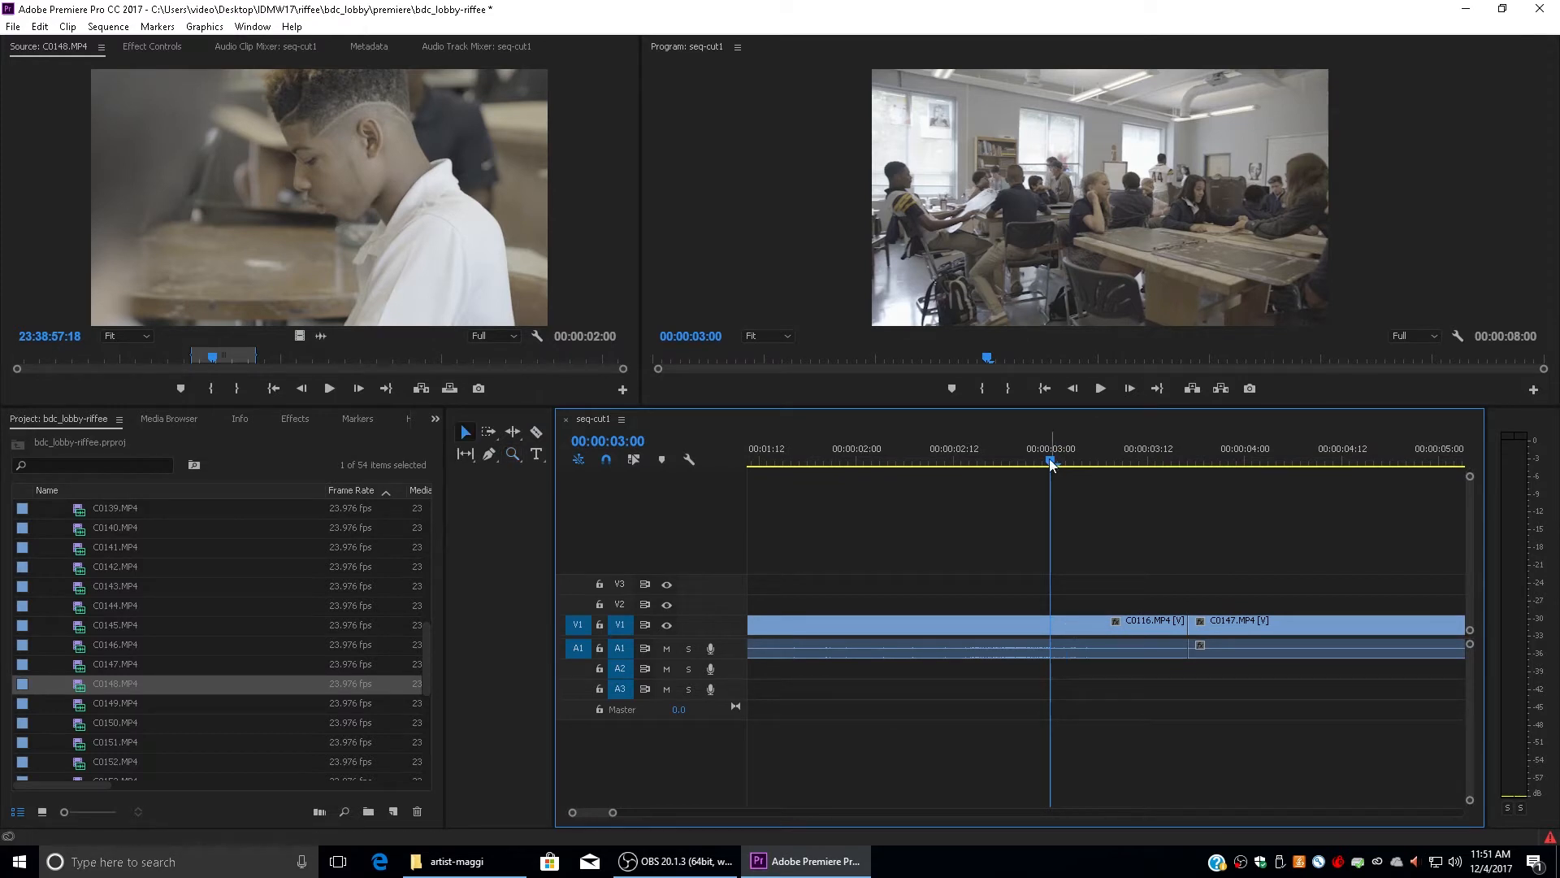
left_click_drag(1051, 461, 1017, 564)
key("c")
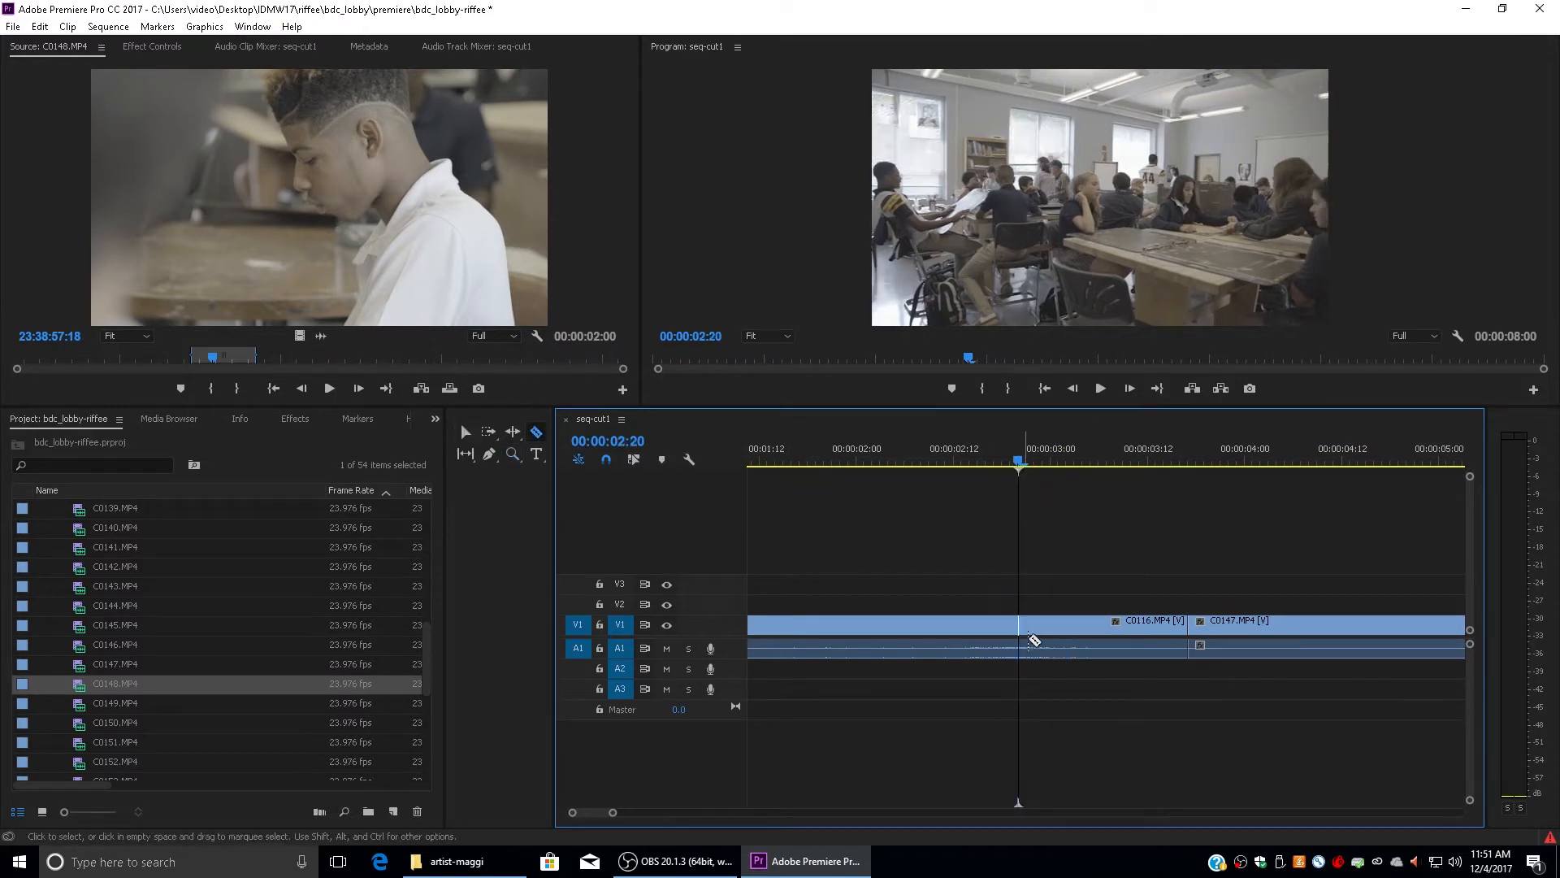
left_click(1026, 625)
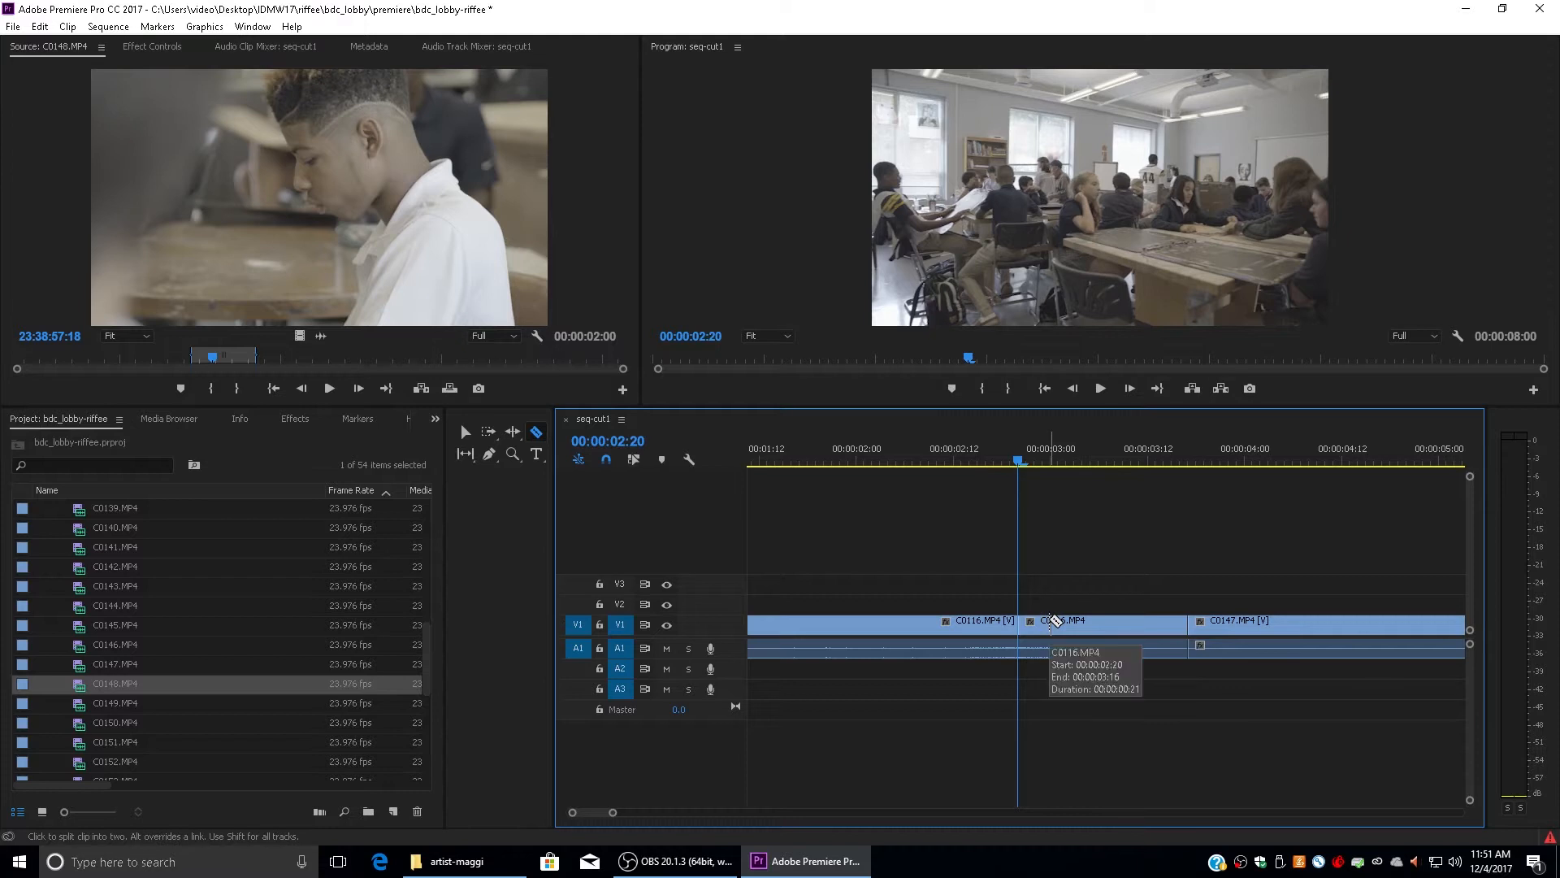
Try deleting the C0116.MP4 video piece after the cut and the one before it, undoing each deletion and the cut.
key("v")
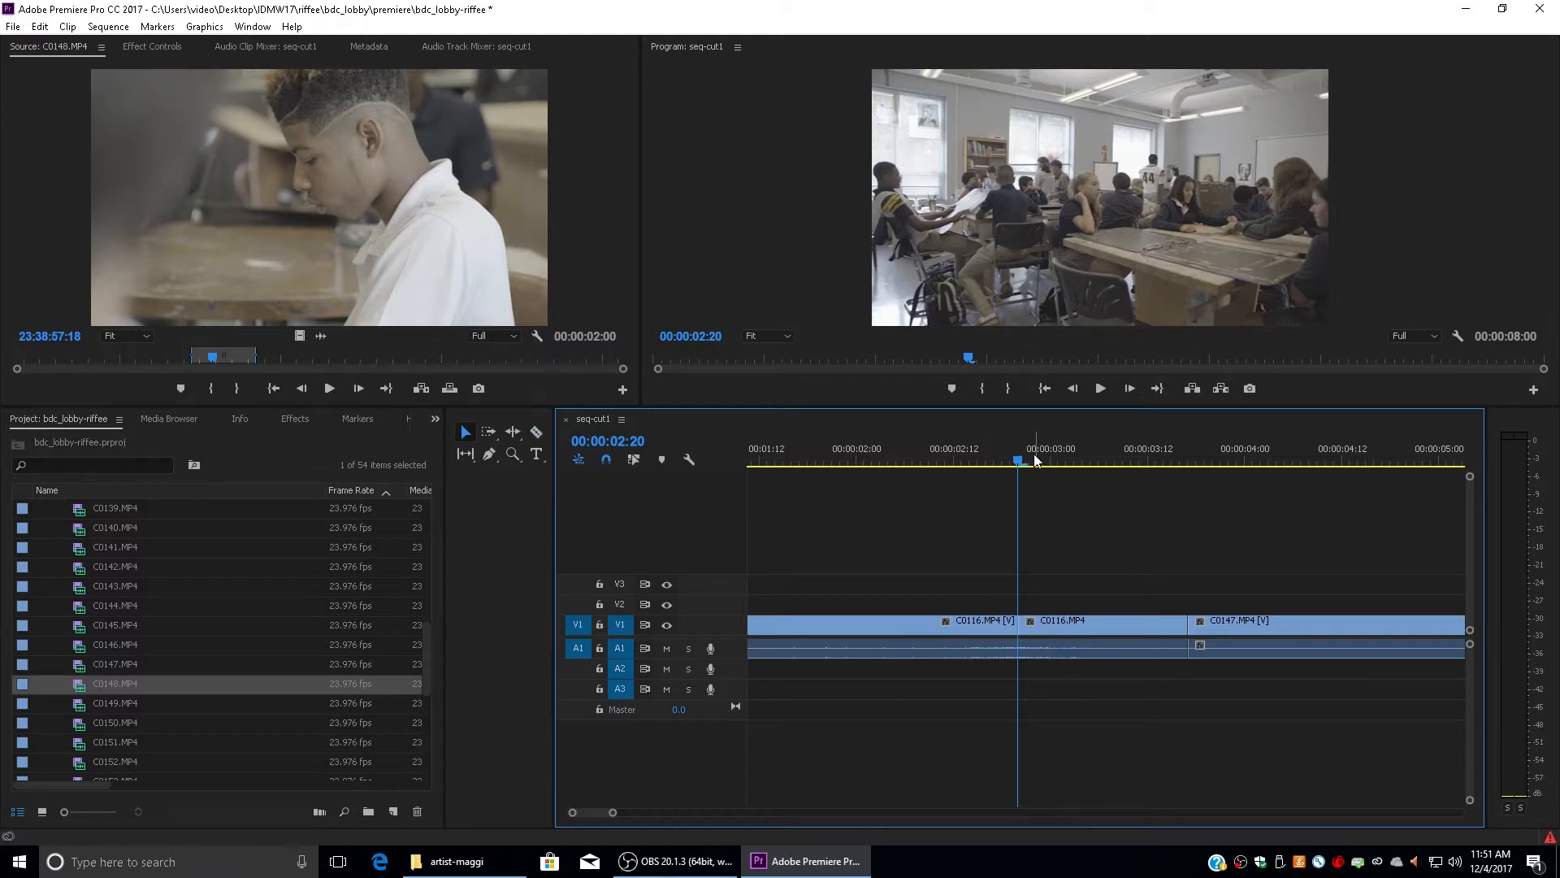
key("Right")
key("Right")
left_click(1070, 622)
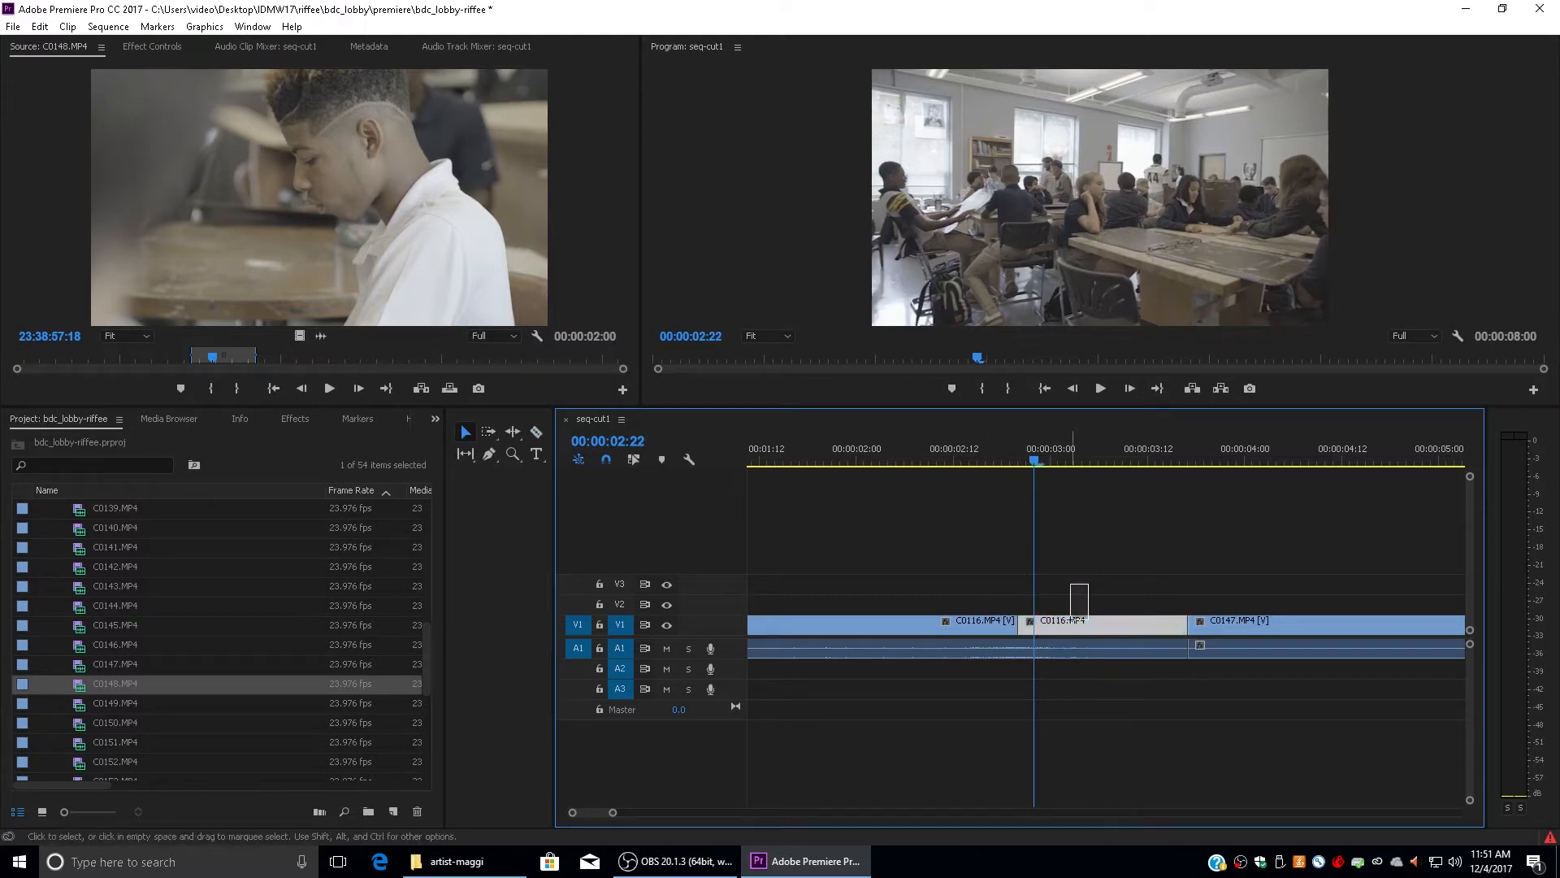
key("Delete")
key("ctrl+z")
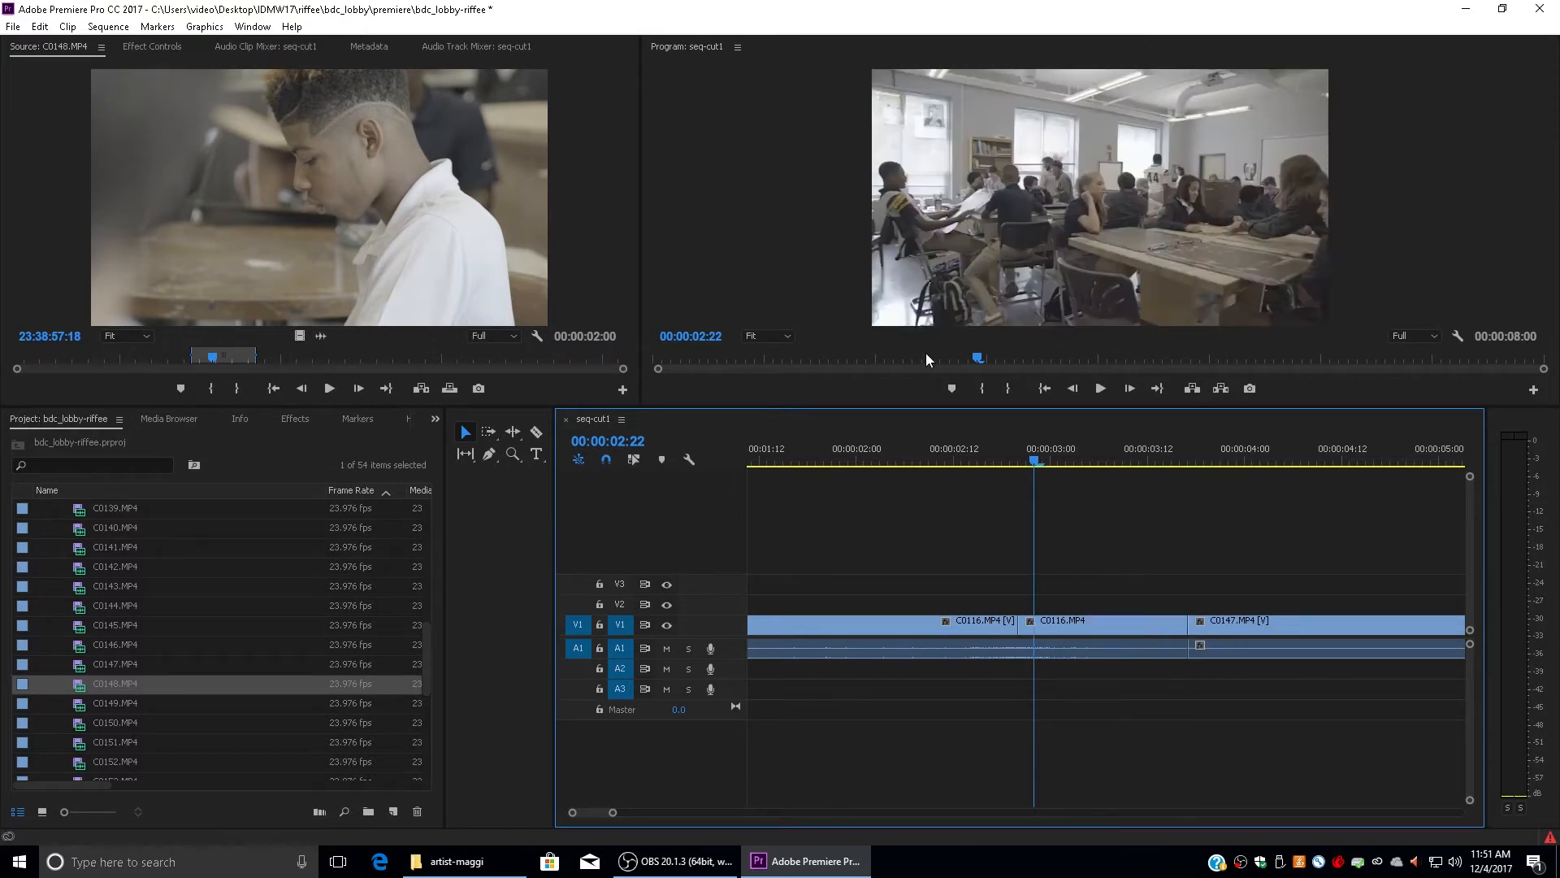
left_click(1002, 621)
left_click(1001, 621)
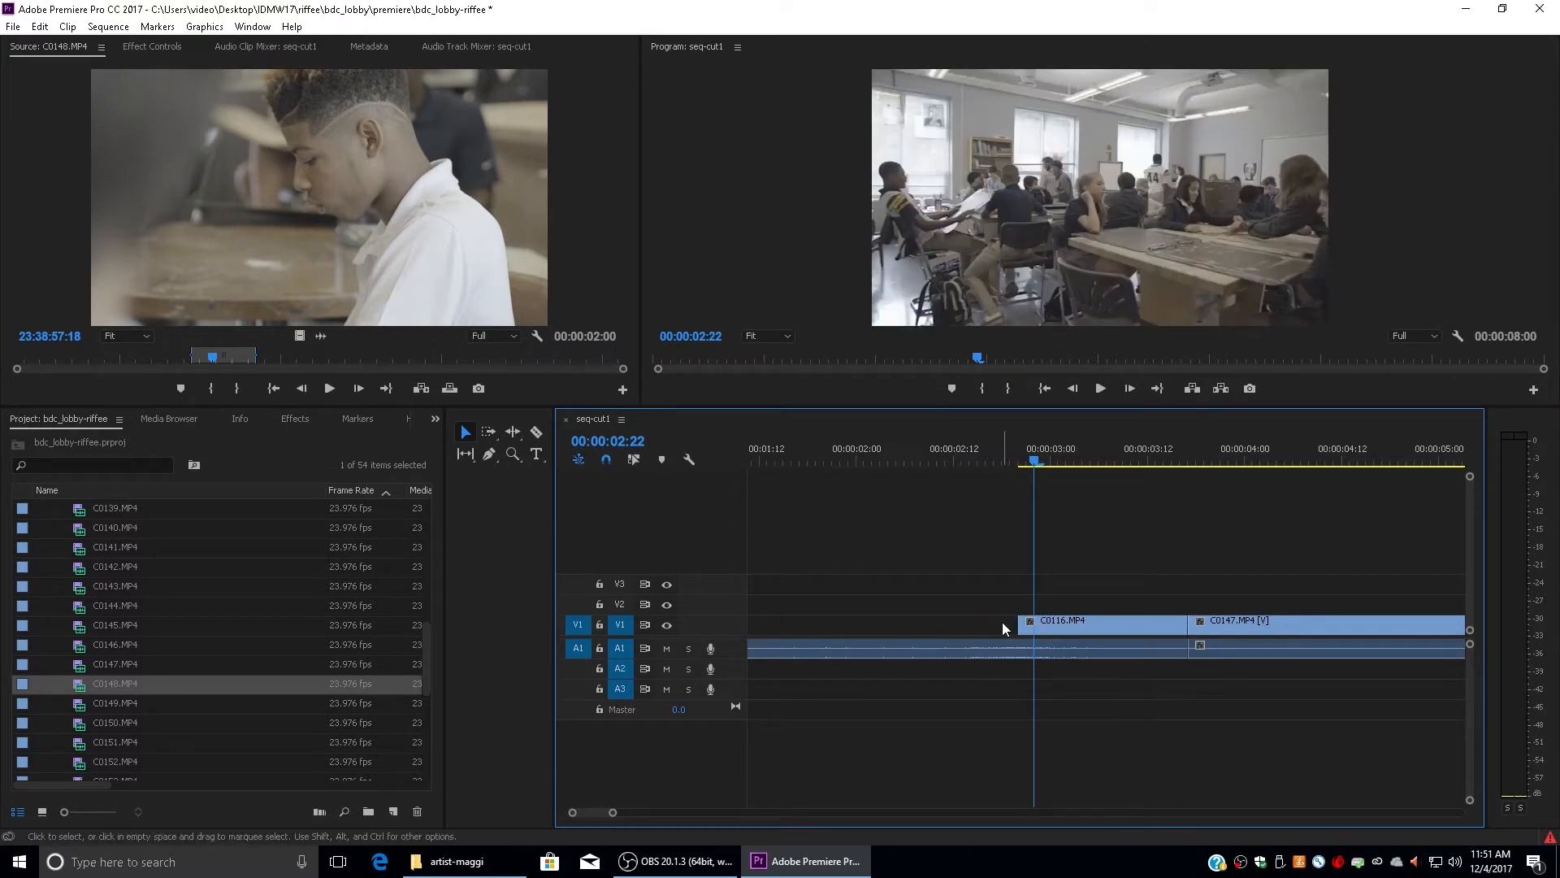
key("Delete")
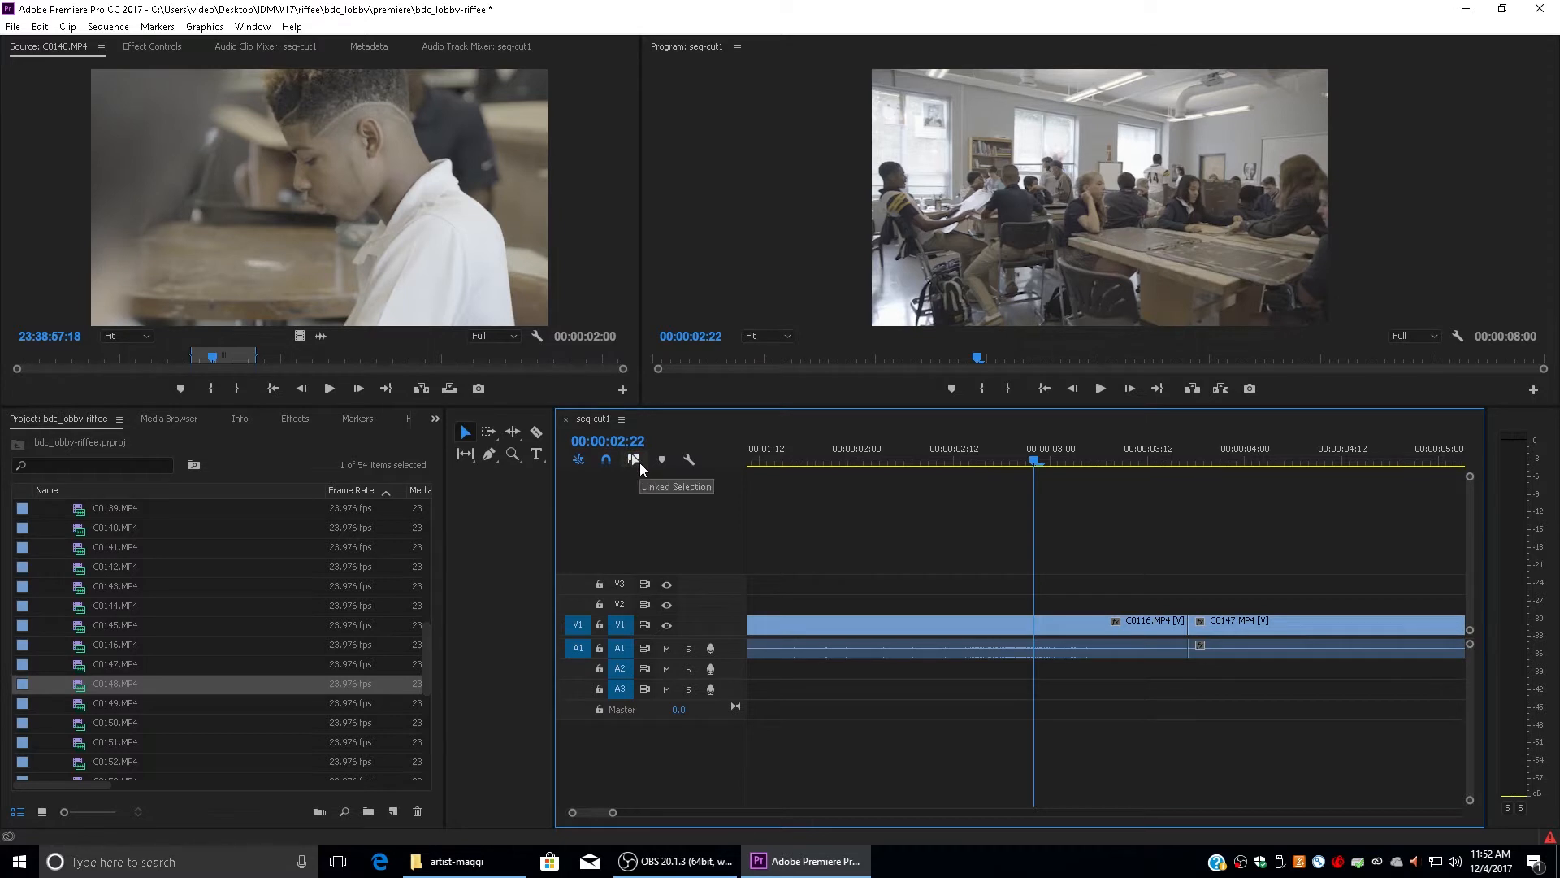
Turn on Linked Selection for the timeline and make the V1 track slightly taller.
left_click(640, 464)
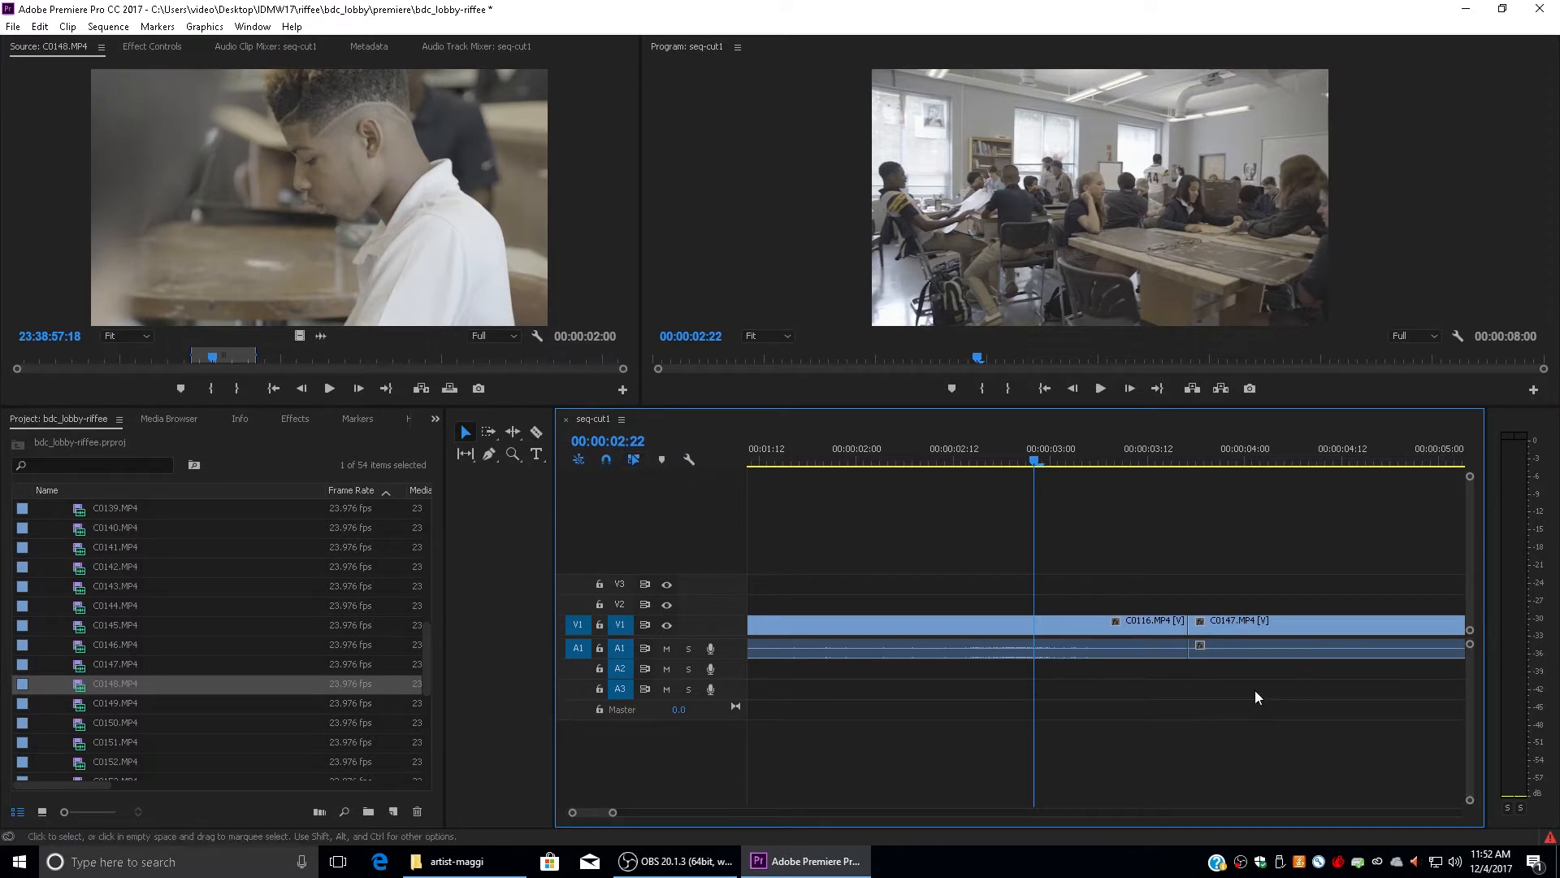
left_click(990, 617)
left_click(1011, 595)
double_click(624, 627)
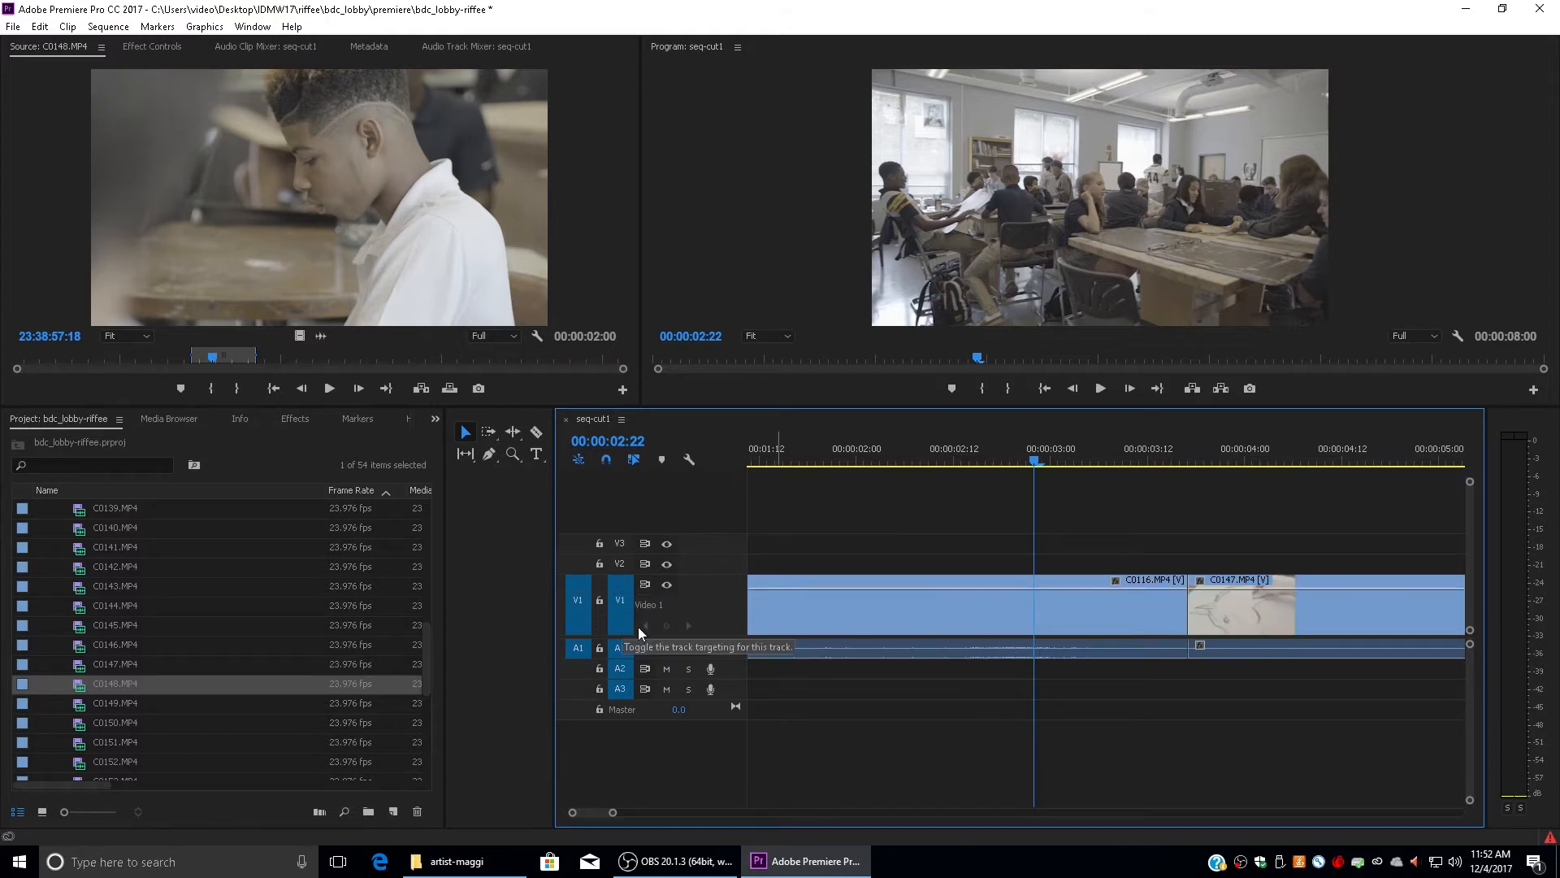
double_click(597, 617)
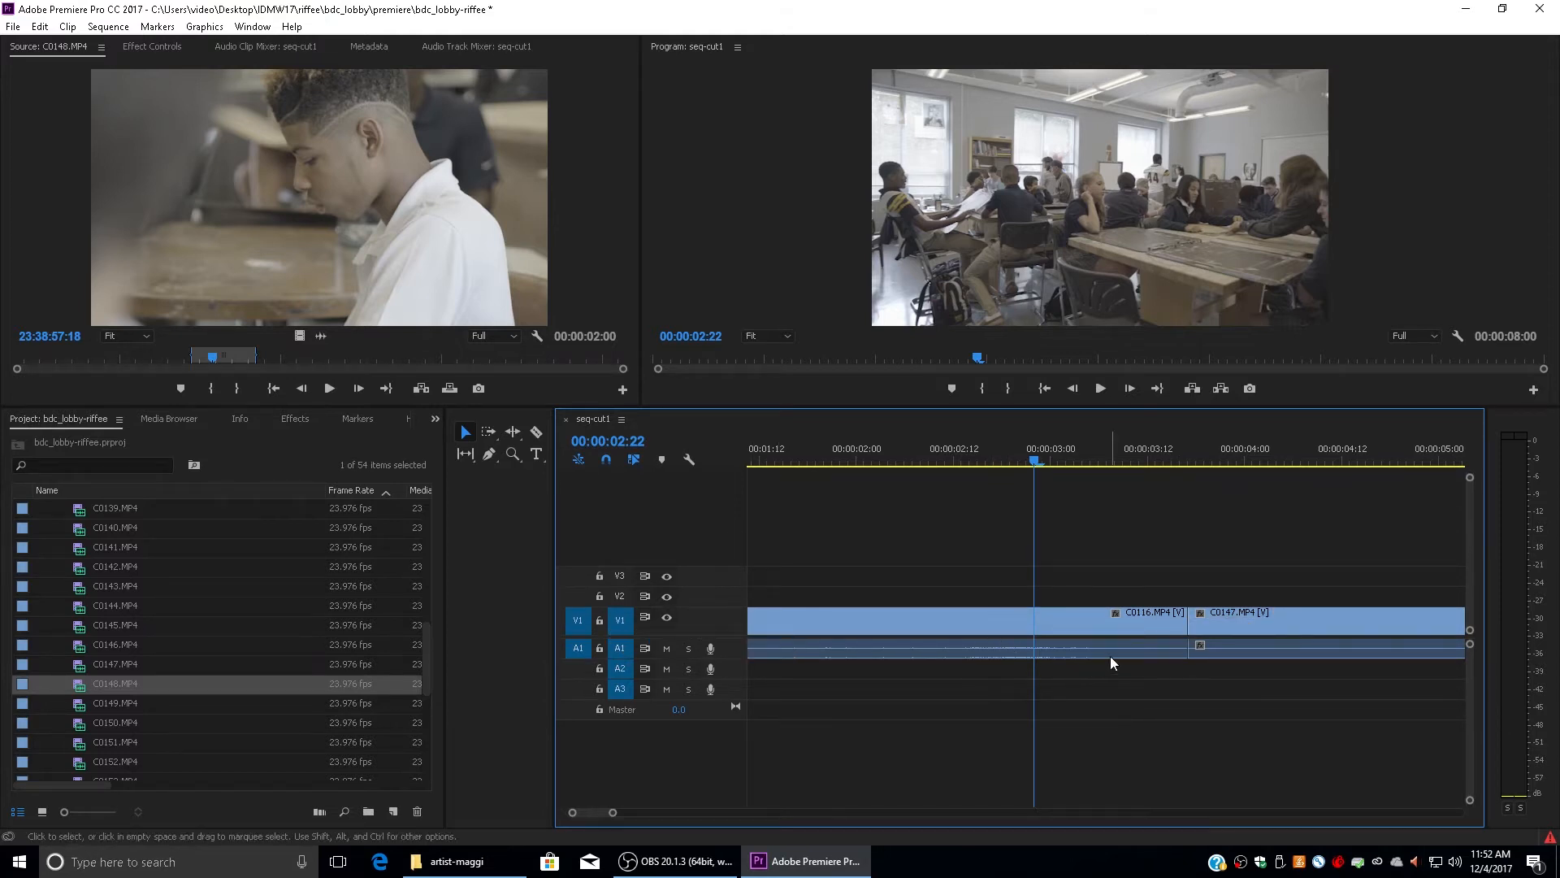
Razor the linked C0116.MP4 clip at 00:00:02:22, try deleting the piece after the cut, and undo the deletion.
left_click(1033, 636)
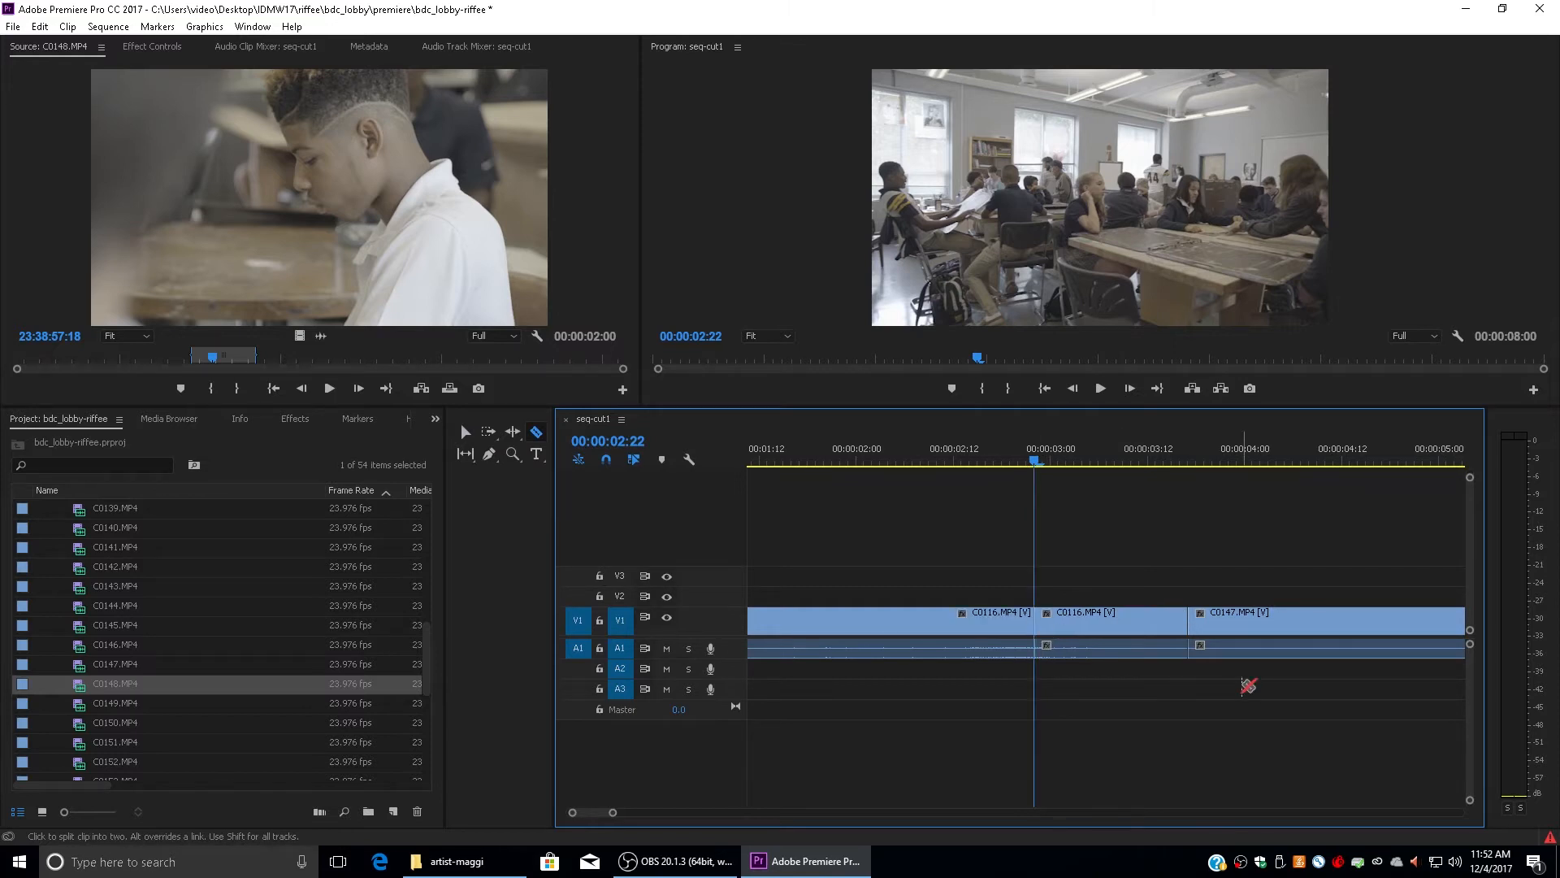
left_click(1091, 456)
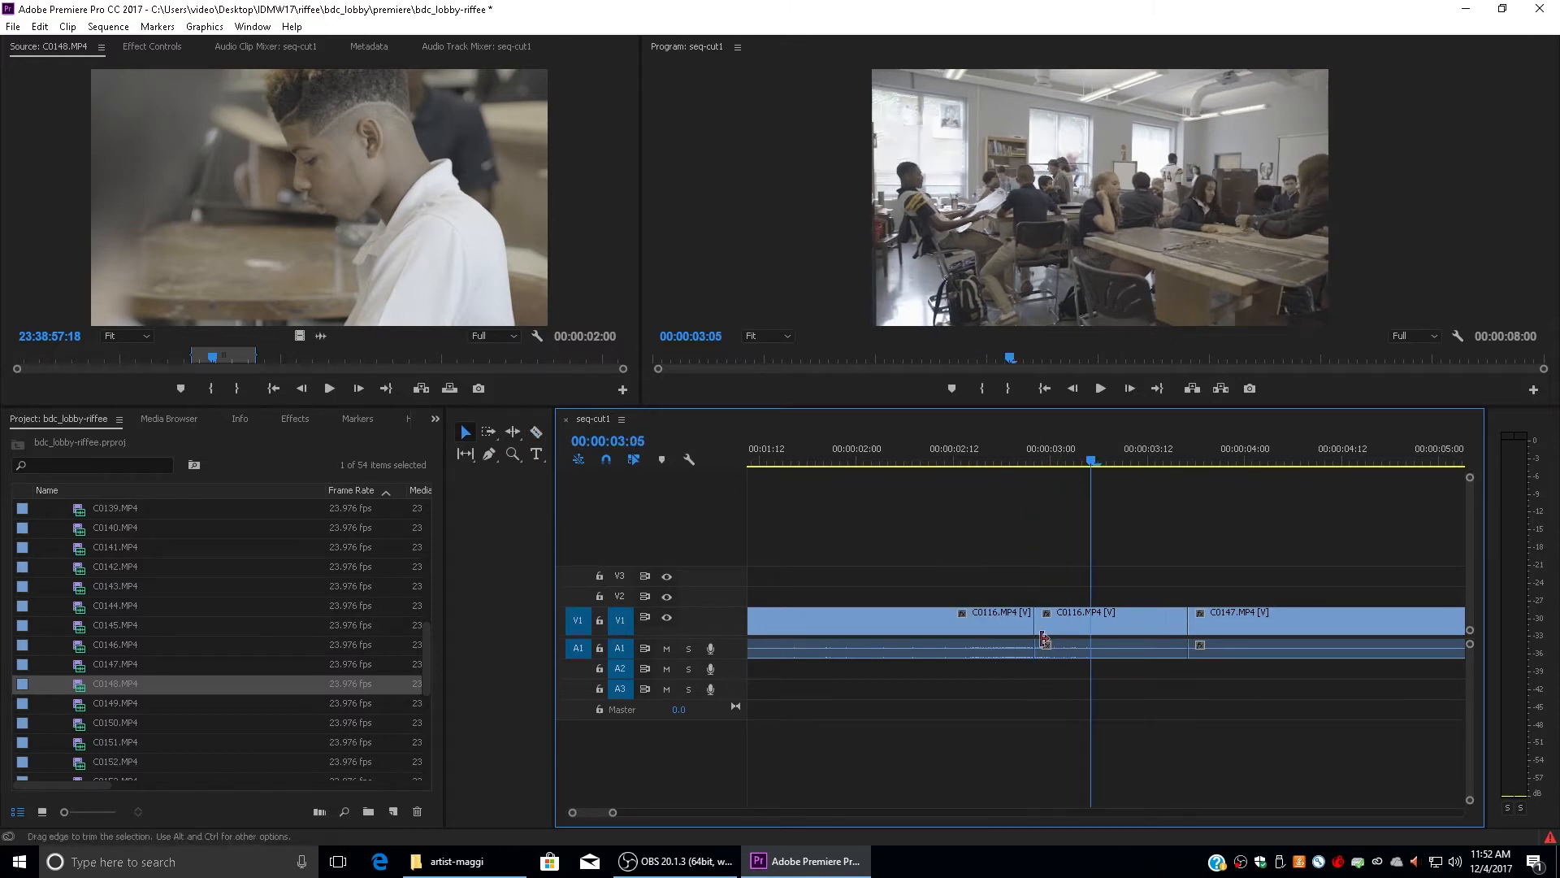
left_click(1075, 619)
key("Delete")
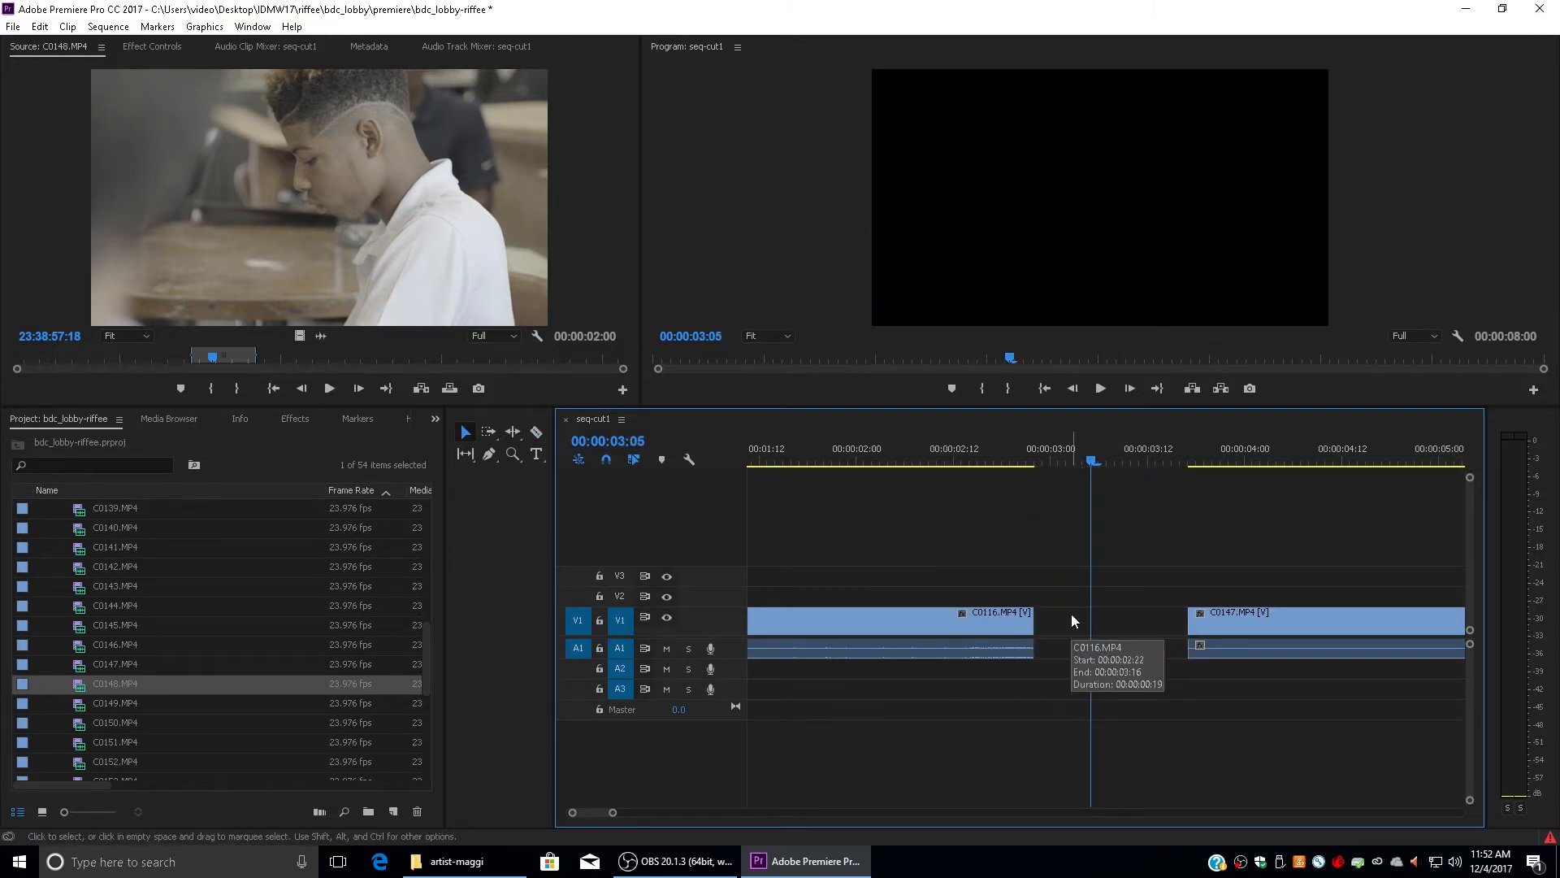
key("ctrl+z")
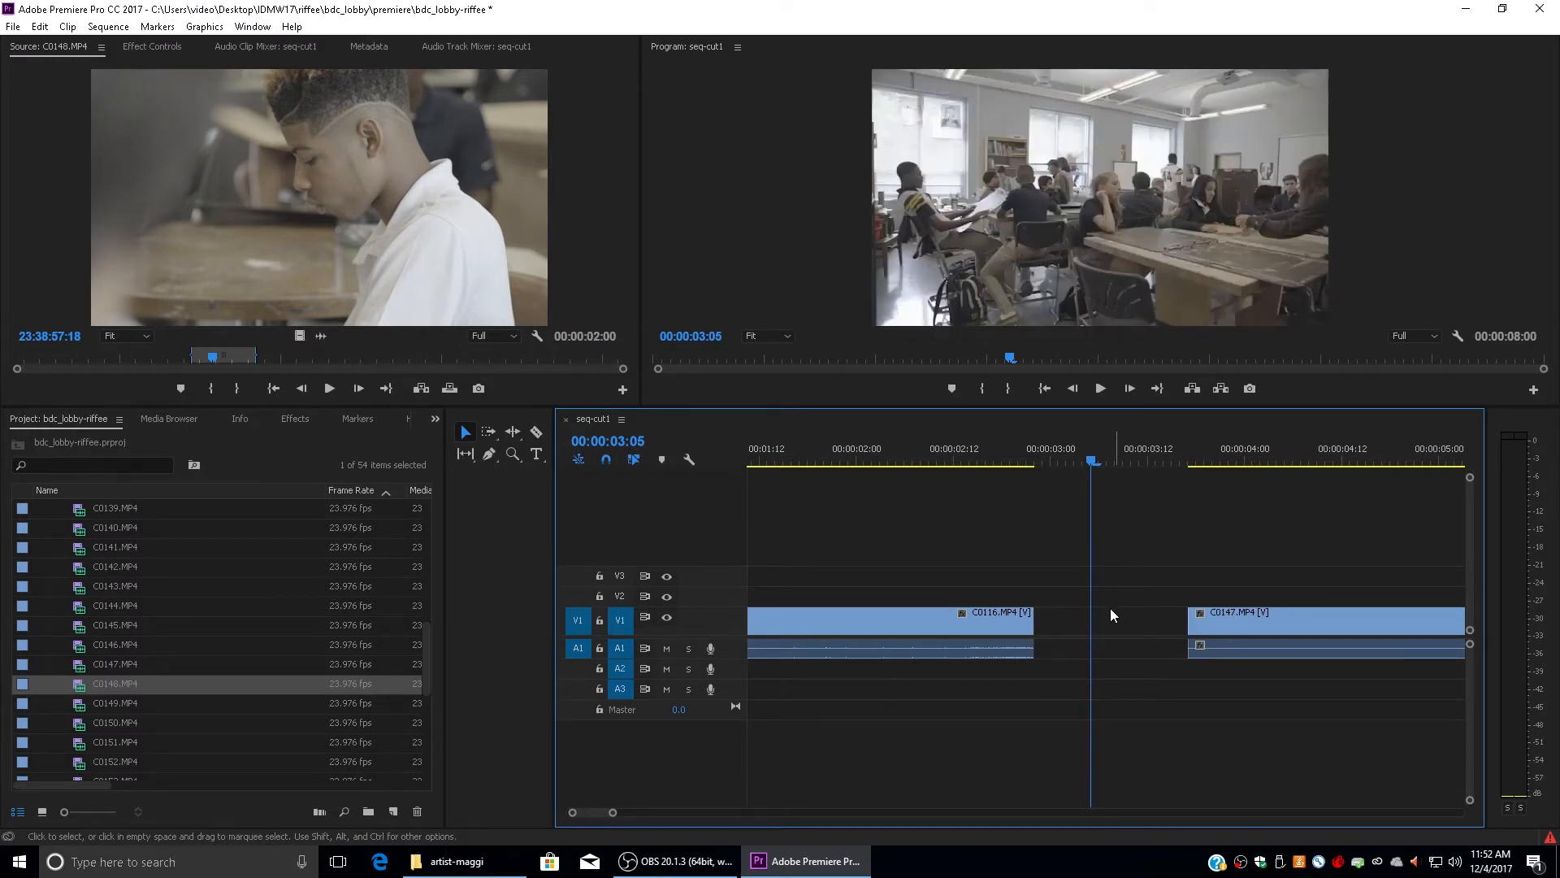
Try deleting the cut-off C0116.MP4 piece again by marquee-selecting its video and audio, and undo the edits.
left_click_drag(1164, 559, 1125, 725)
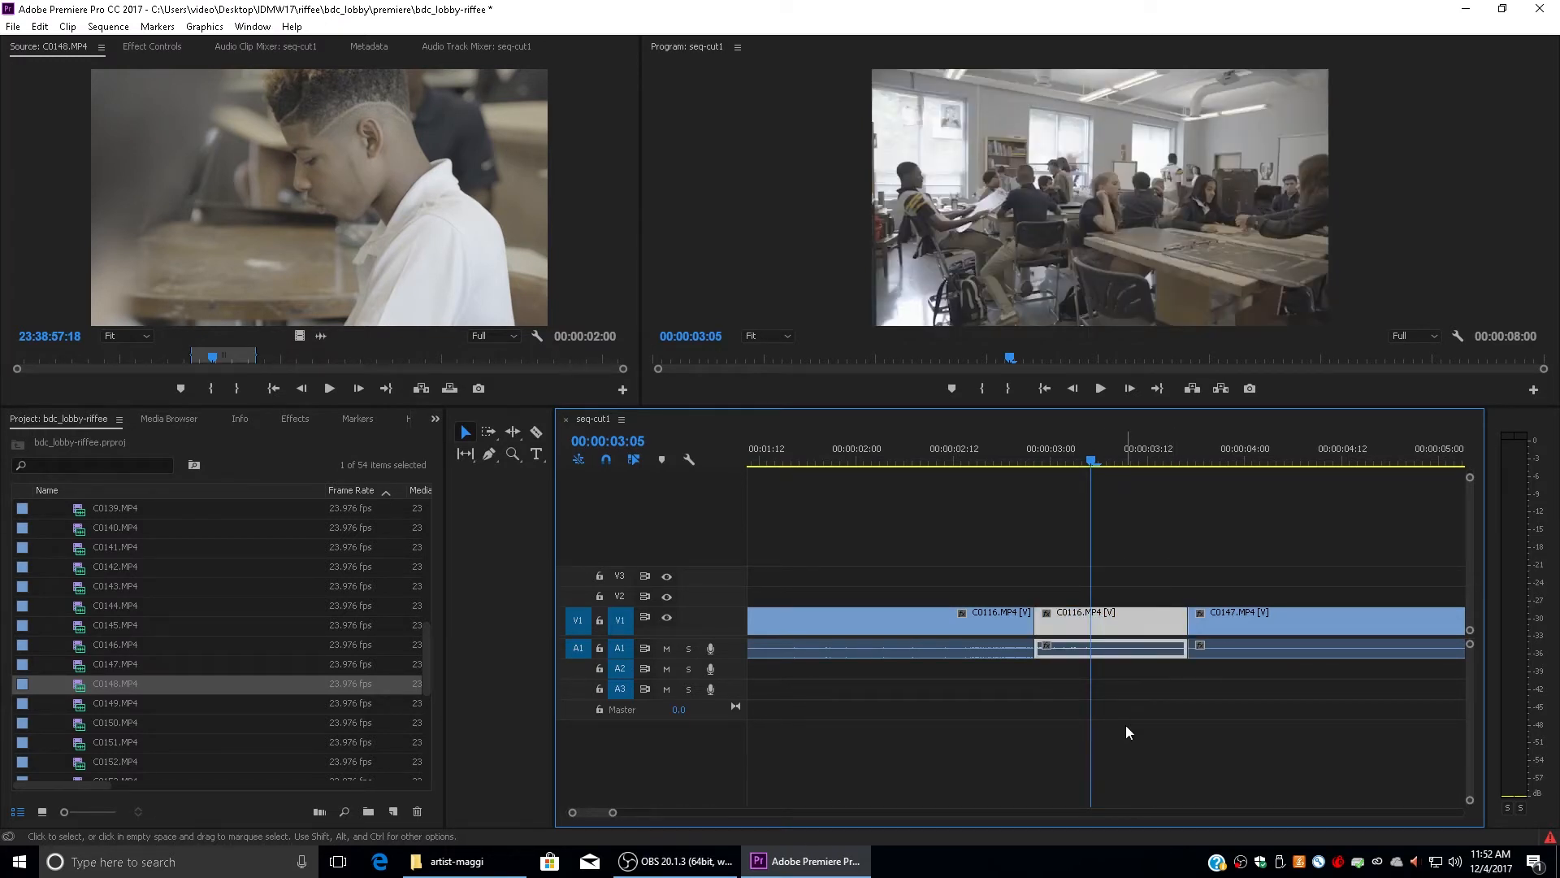
key("Delete")
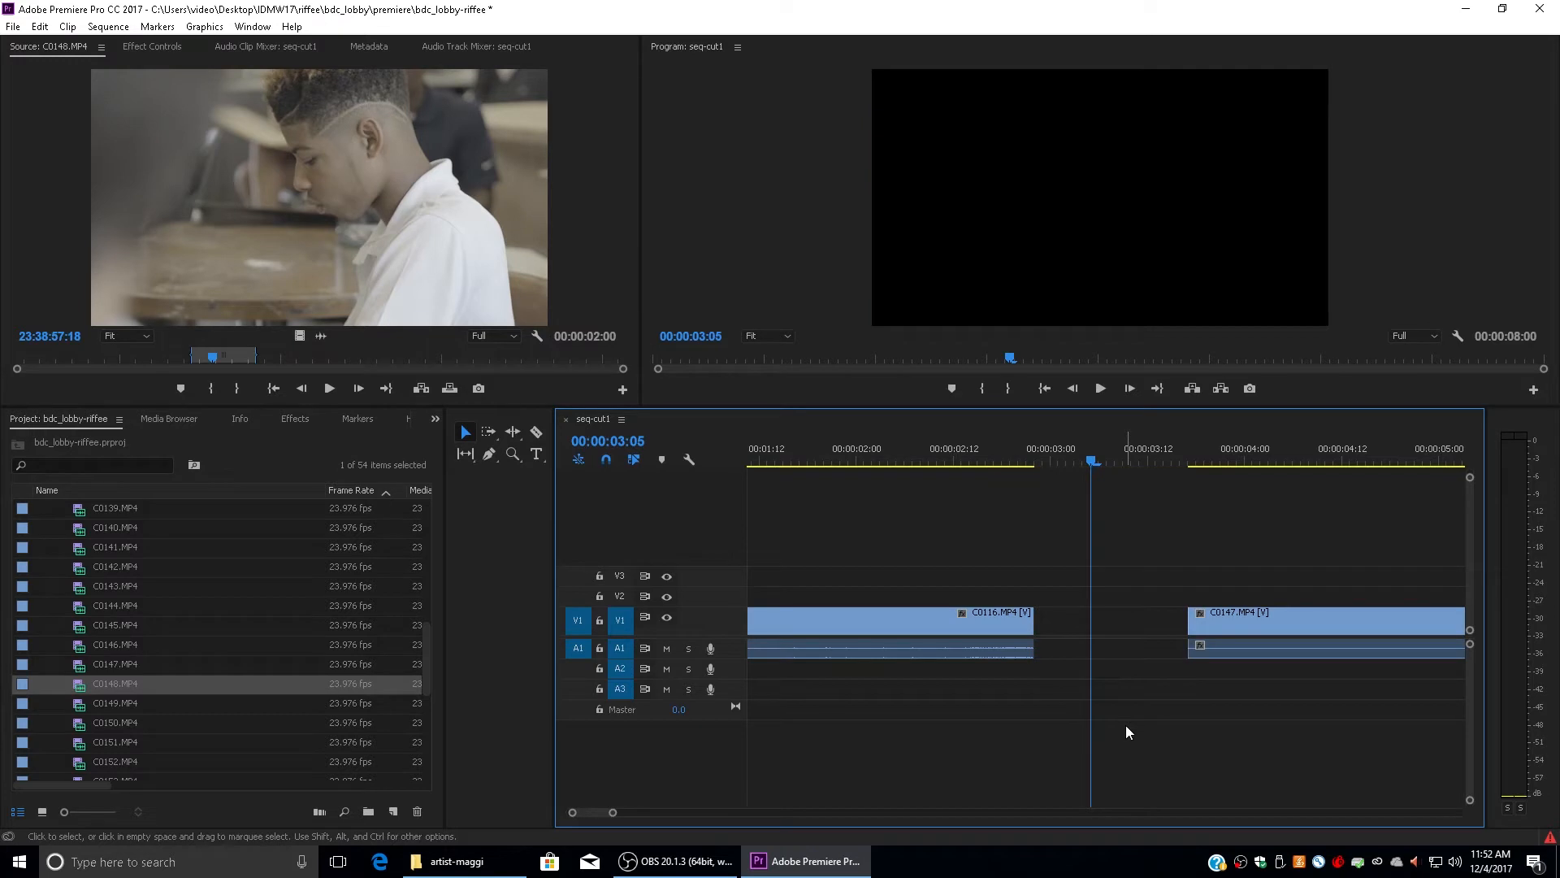
key("ctrl+z")
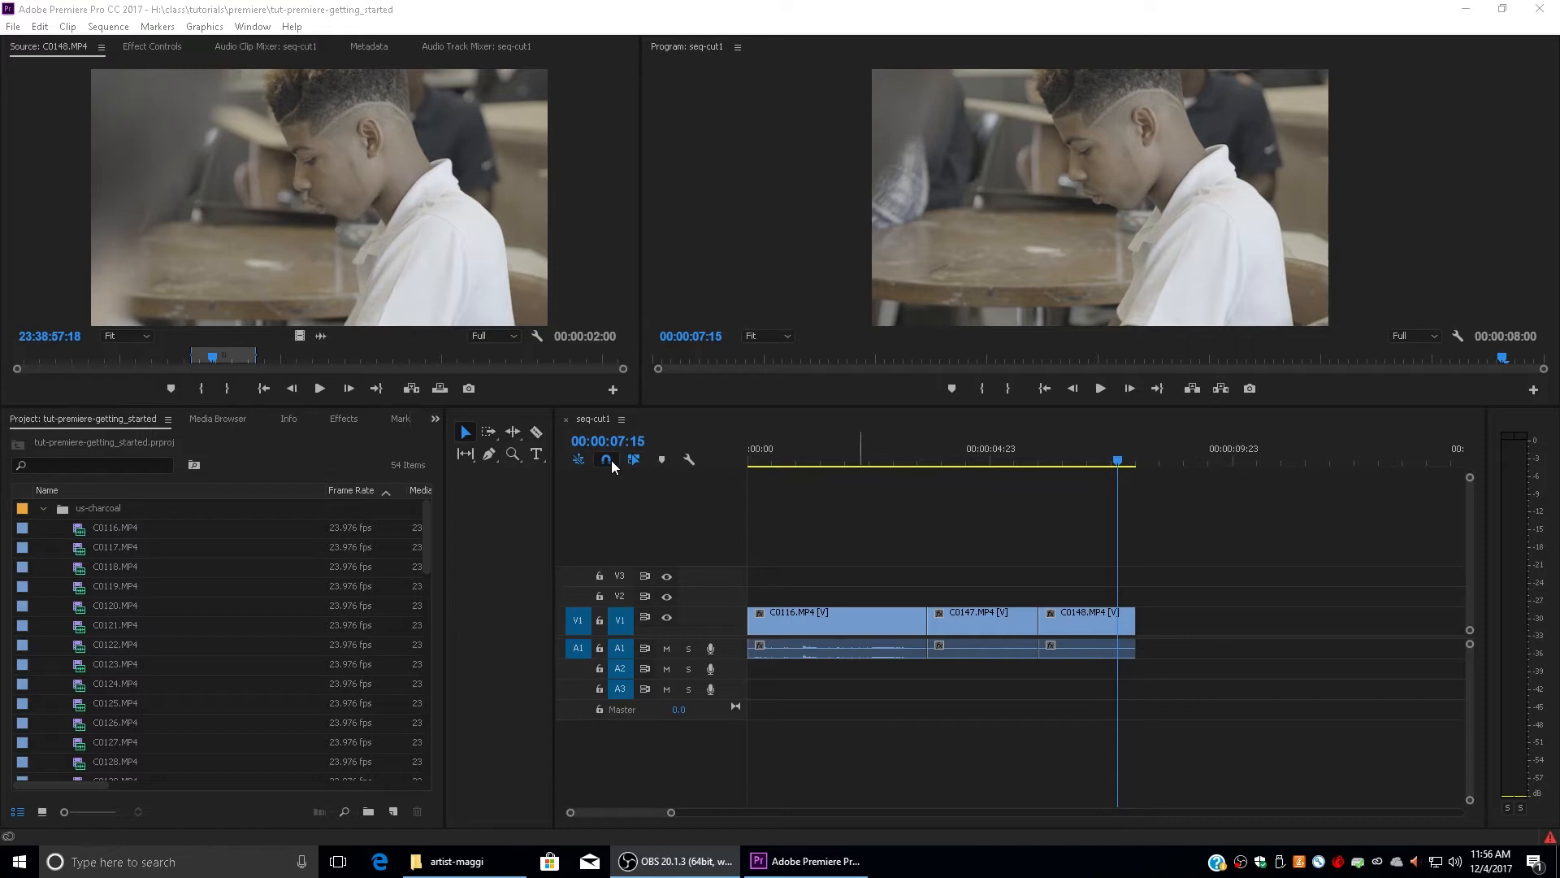
Try razor cuts on C0148.MP4 near the playhead with snapping on and off, undo them, and return to the Selection tool.
key("c")
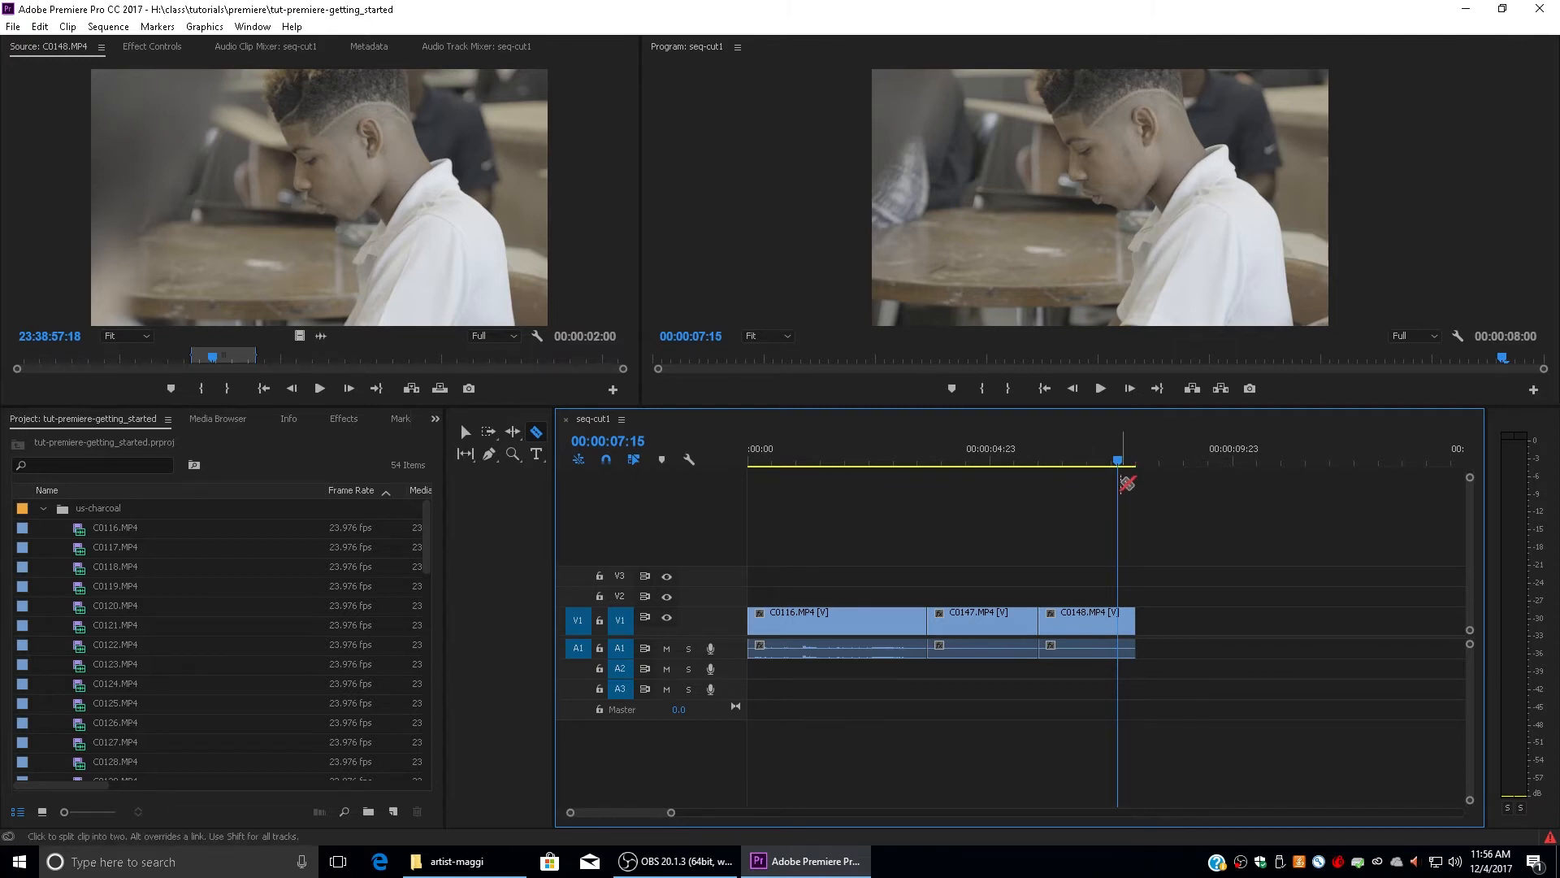
left_click(1126, 622)
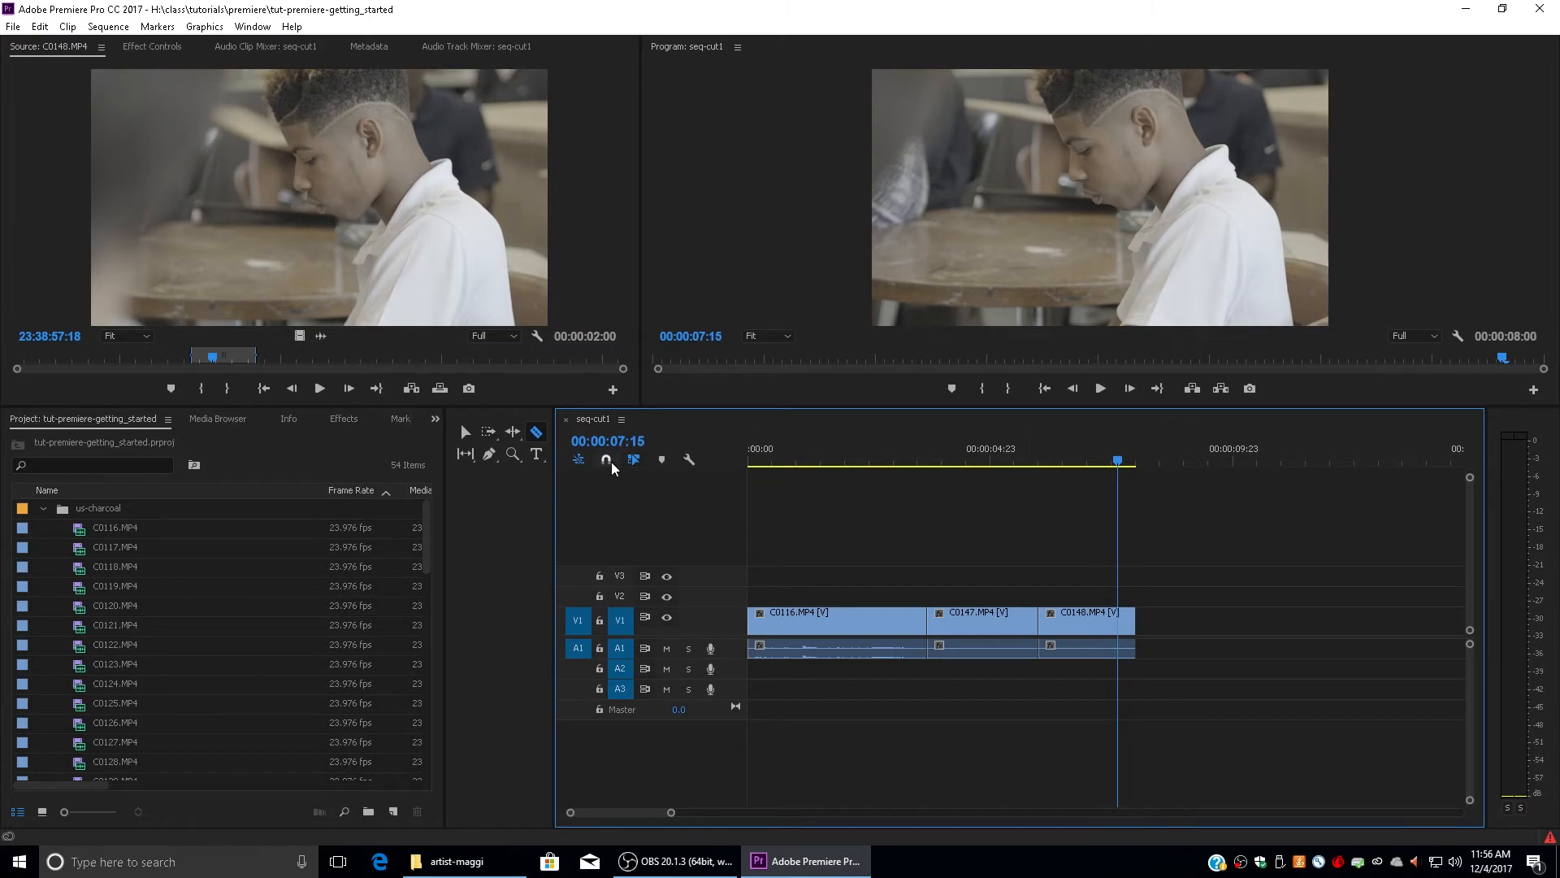
left_click(1122, 632)
key("ctrl+s")
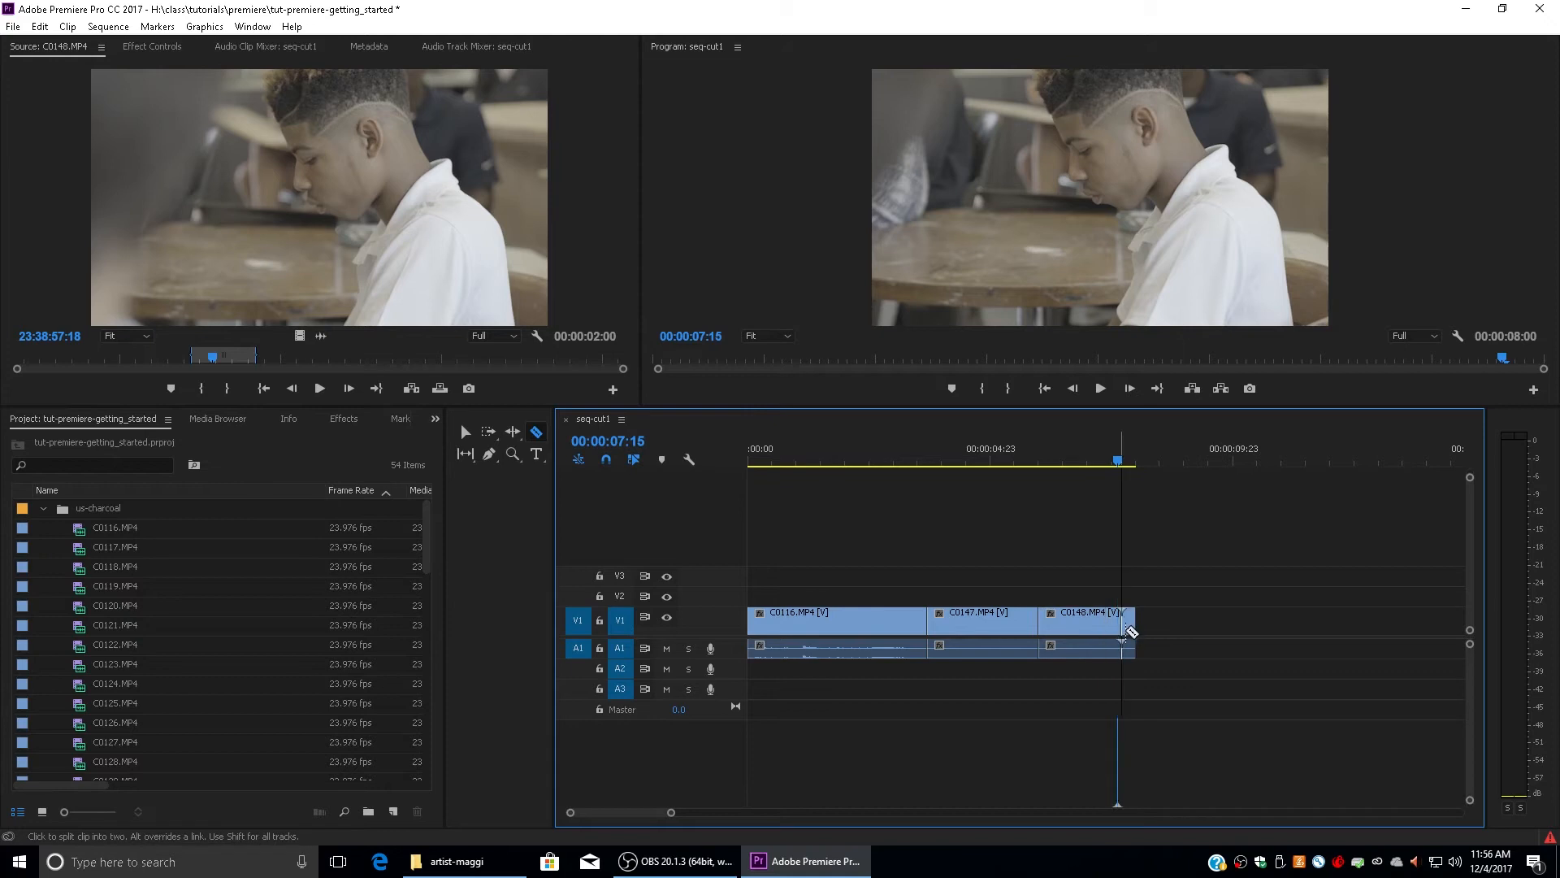
key("v")
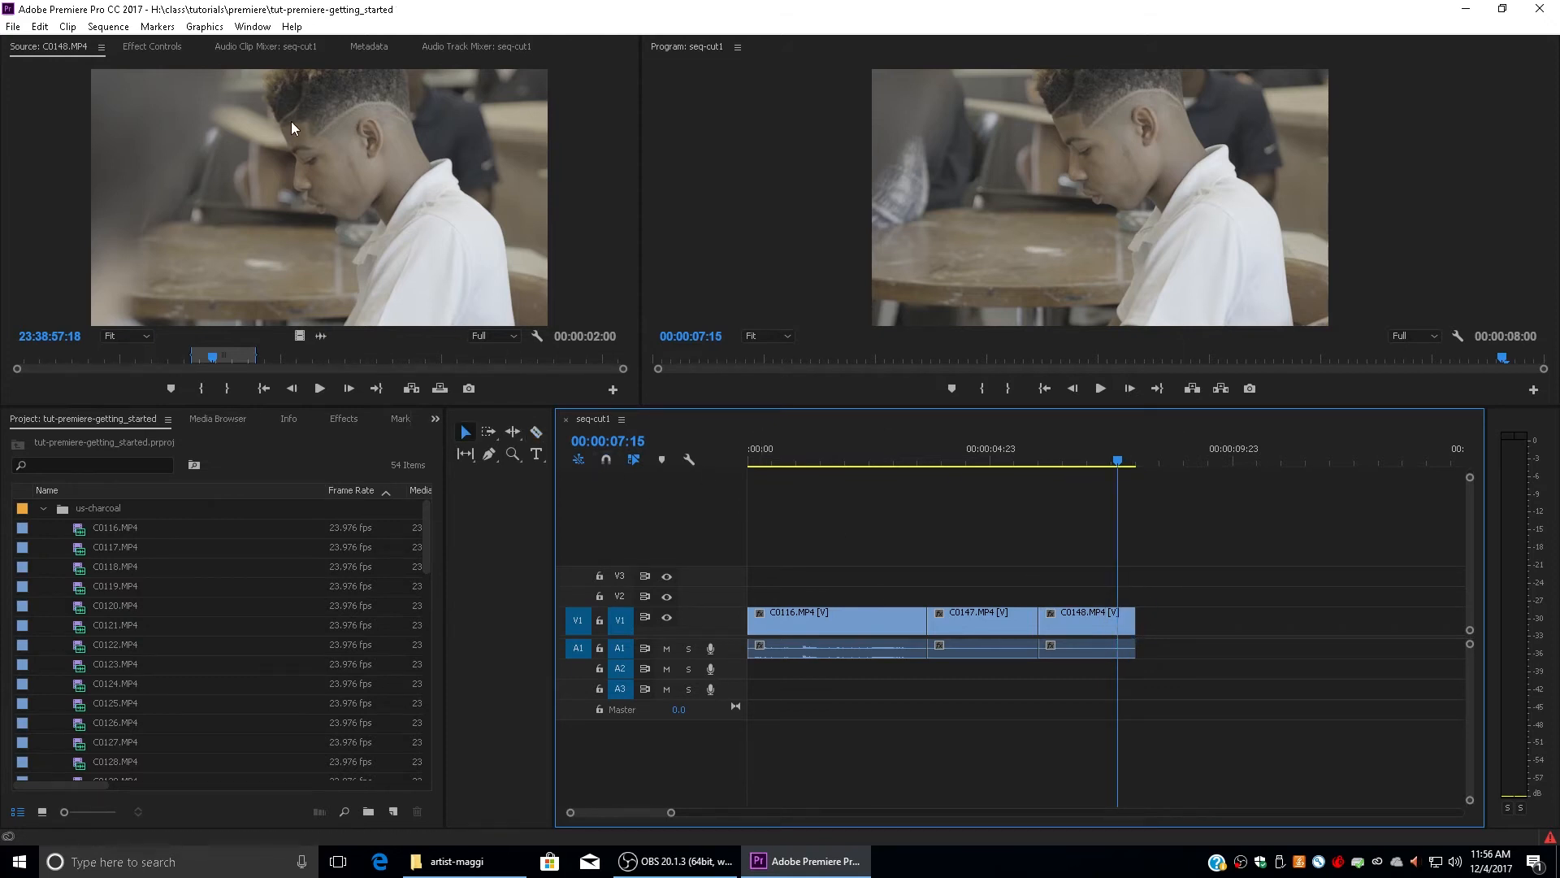
Place the marked C0148.MP4 section just past the end of seq-cut1 with snapping off, and zoom in on the gap.
left_click_drag(297, 130, 1136, 650)
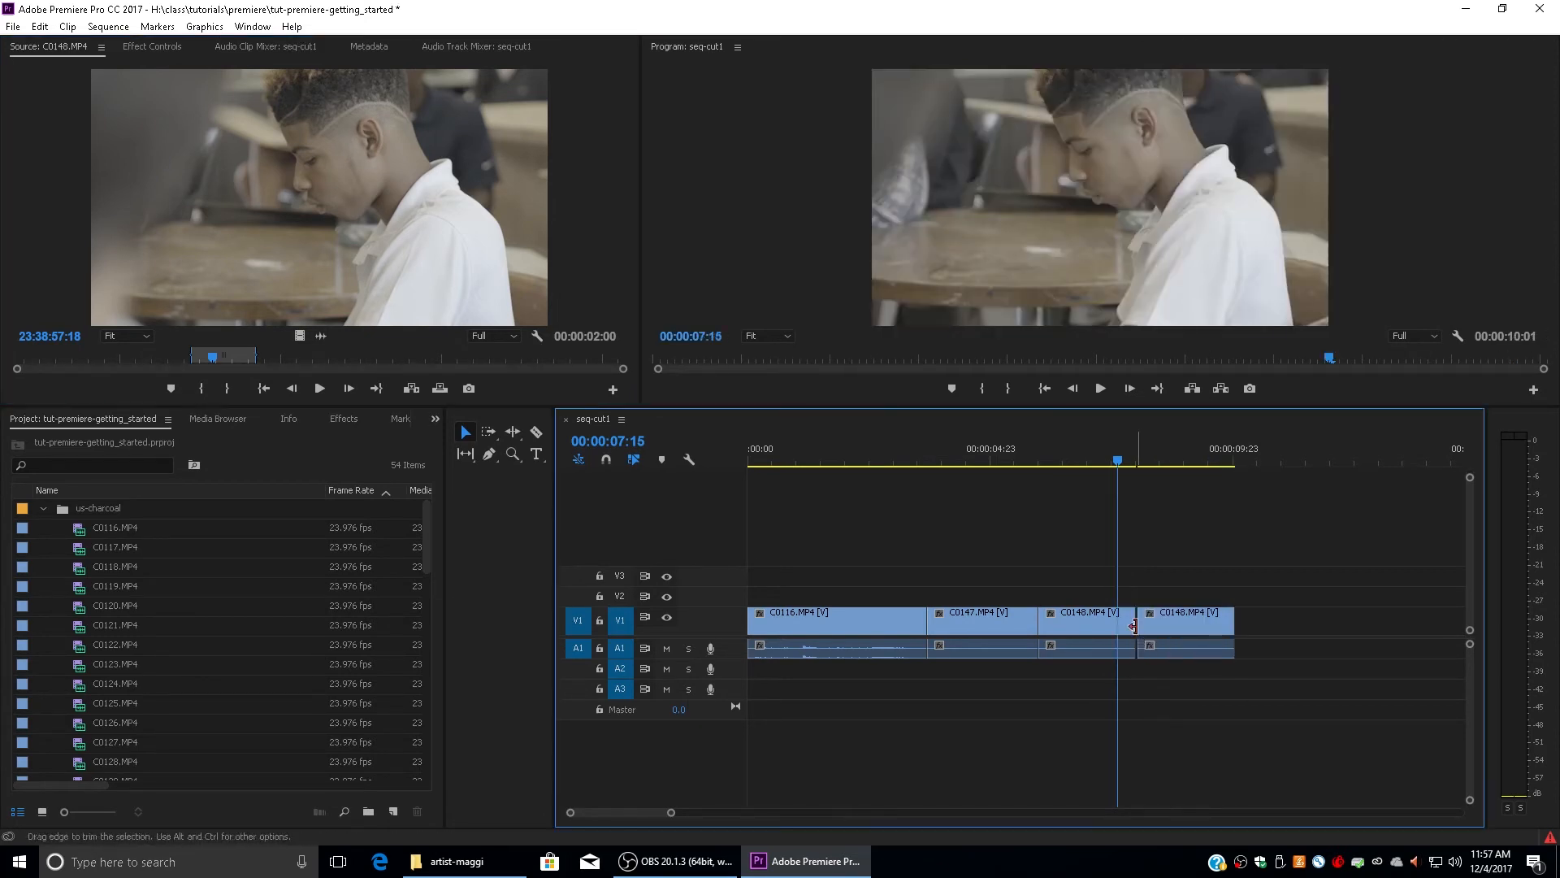
key("z")
left_click(1153, 627)
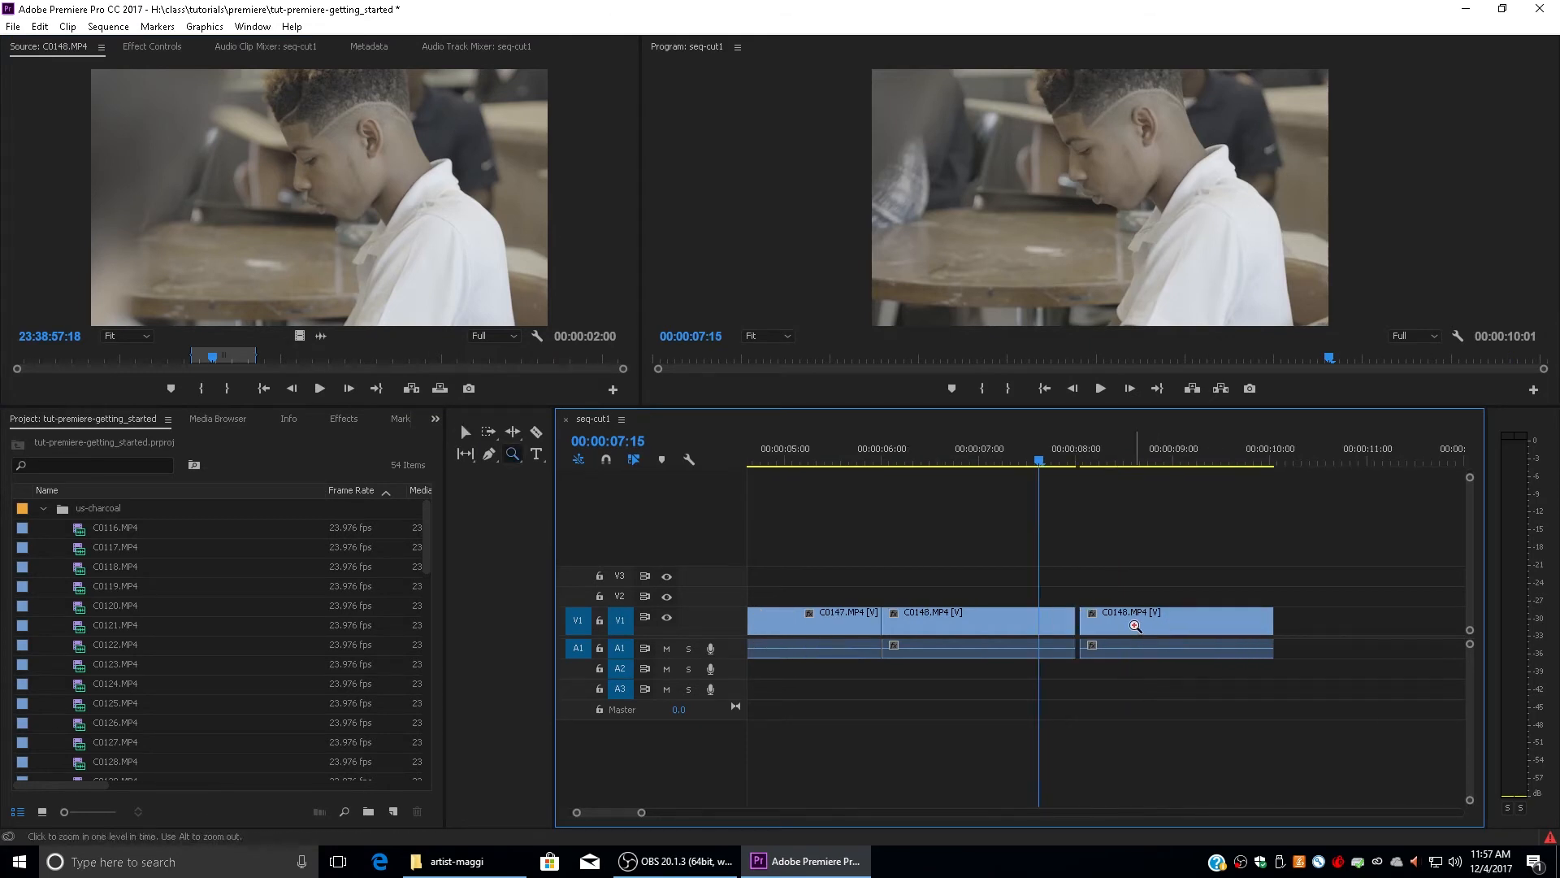
left_click(1085, 625)
key("v")
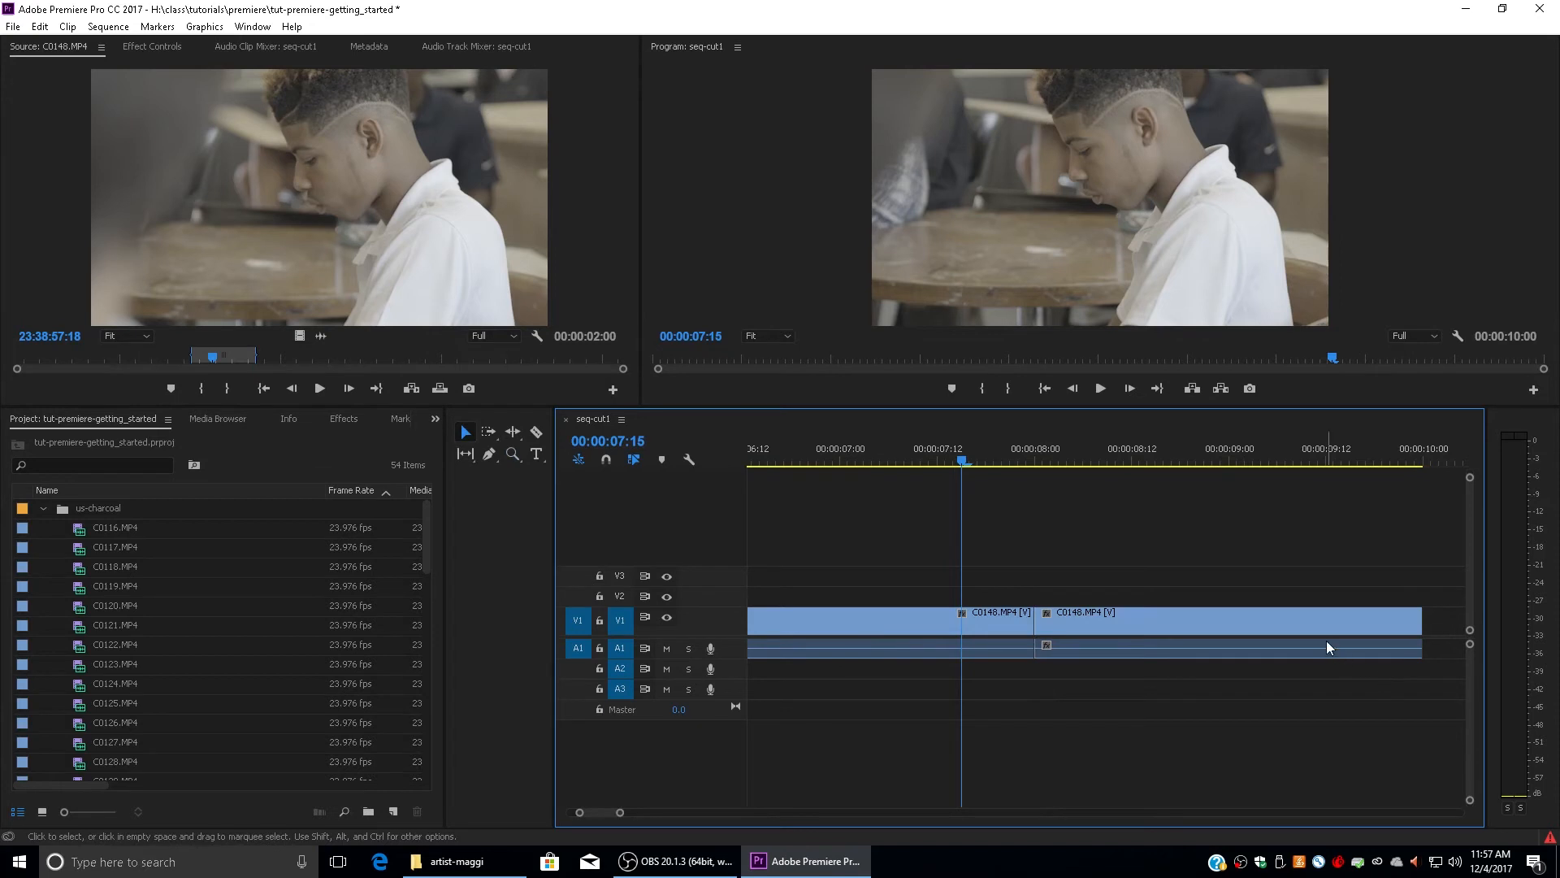
Delete the misplaced second C0148.MP4 clip and place the marked section at the end of seq-cut1 again.
left_click(1162, 524)
key("alt")
key("z")
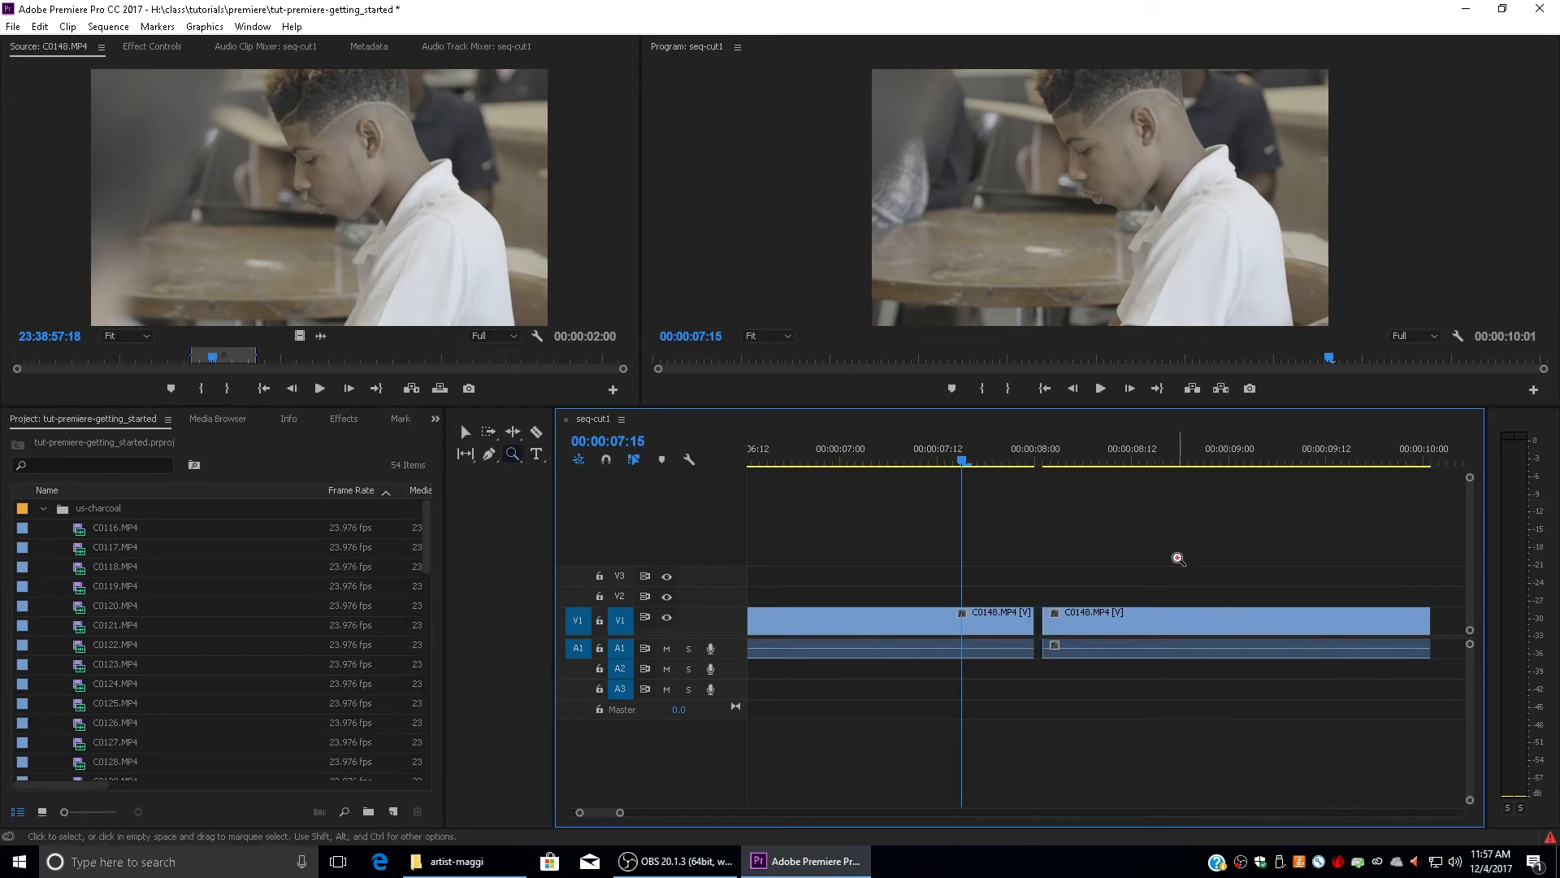
left_click(1177, 543, "alt")
left_click(1231, 553, "alt")
key("v")
left_click(1225, 621)
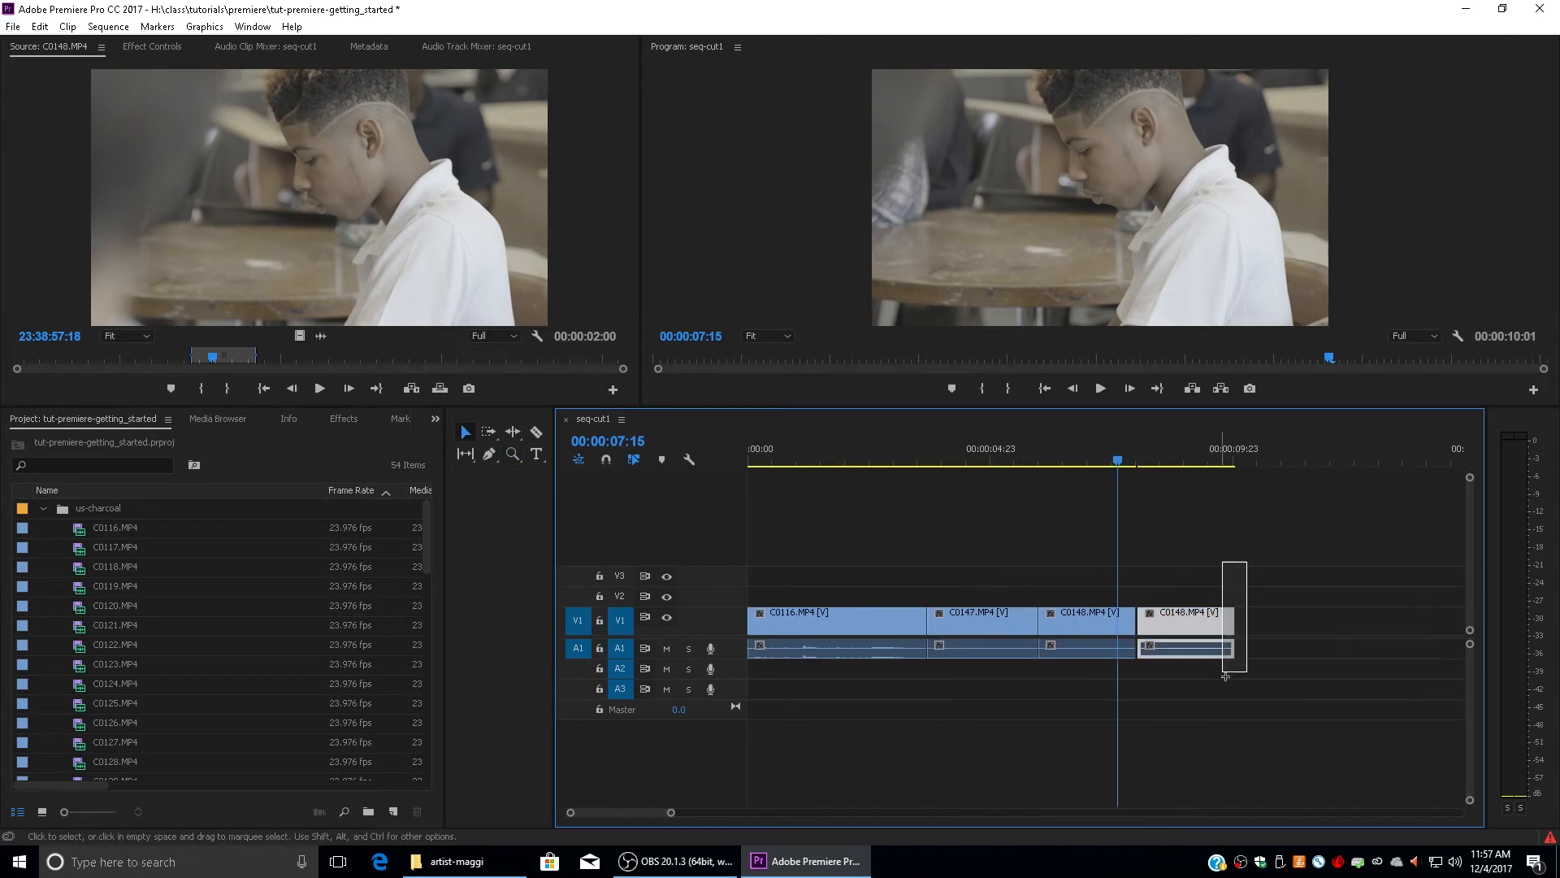
key("Delete")
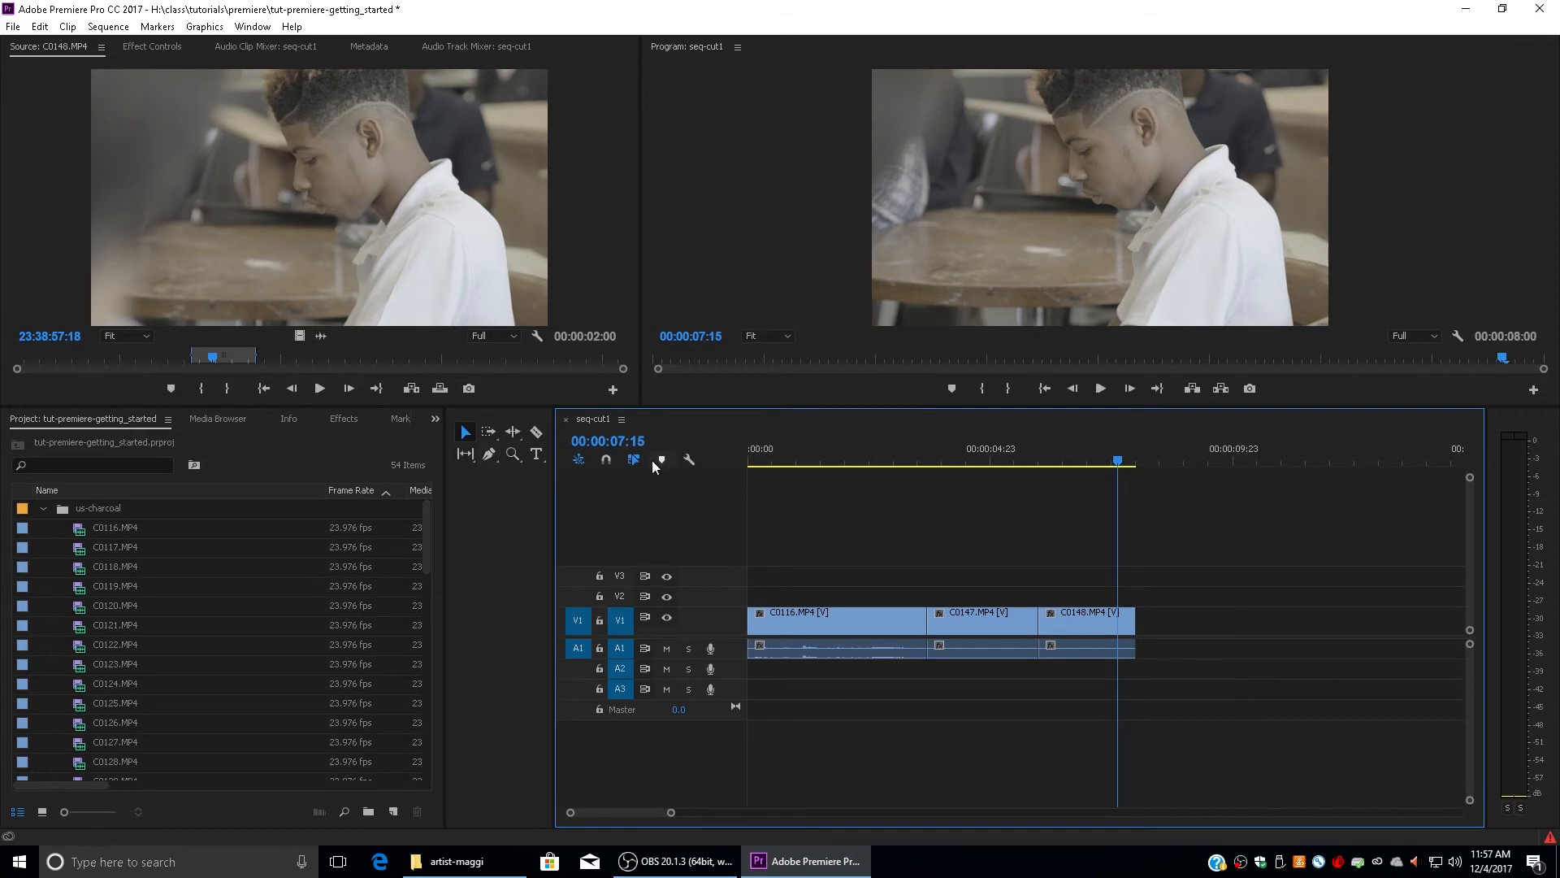
left_click_drag(422, 309, 1144, 654)
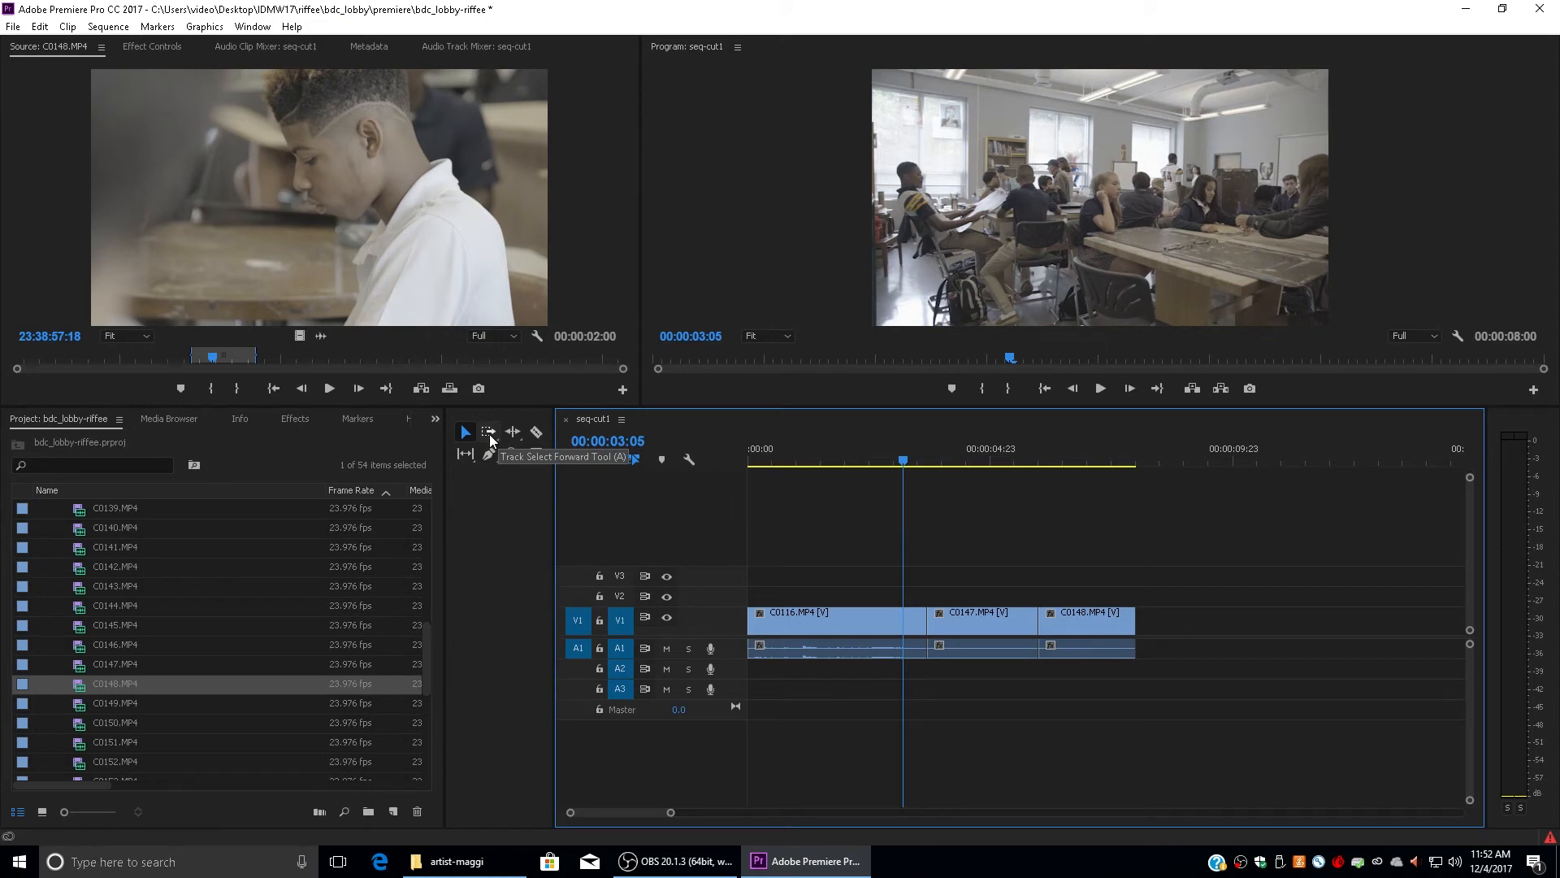
Select C0147.MP4 and everything after it with the Track Select Forward tool and shift the clips forward about 6 seconds.
left_click(489, 434)
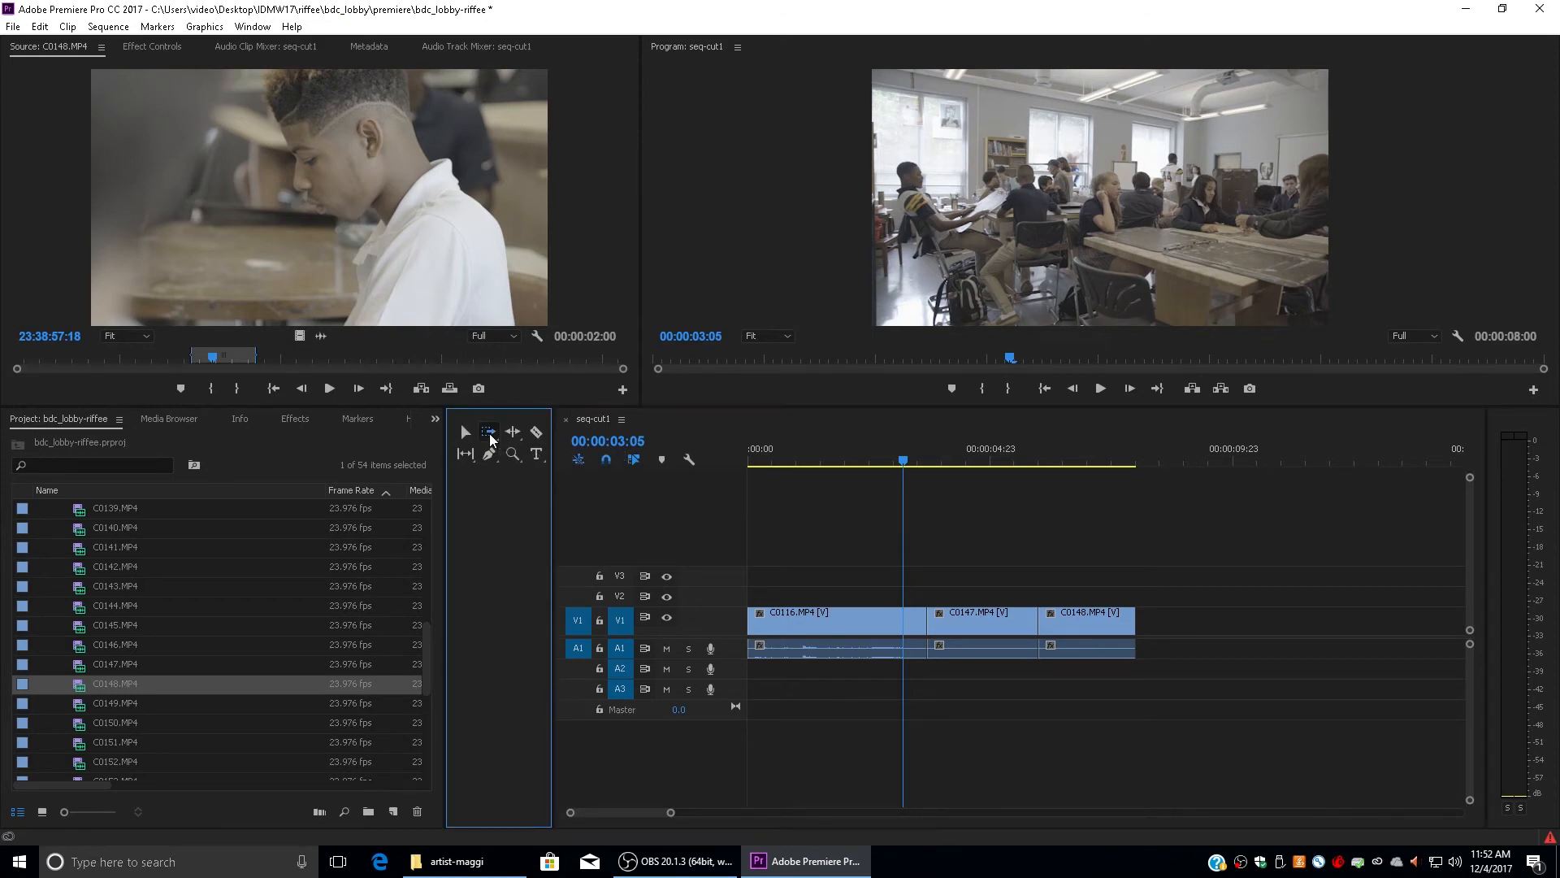
left_click(993, 624)
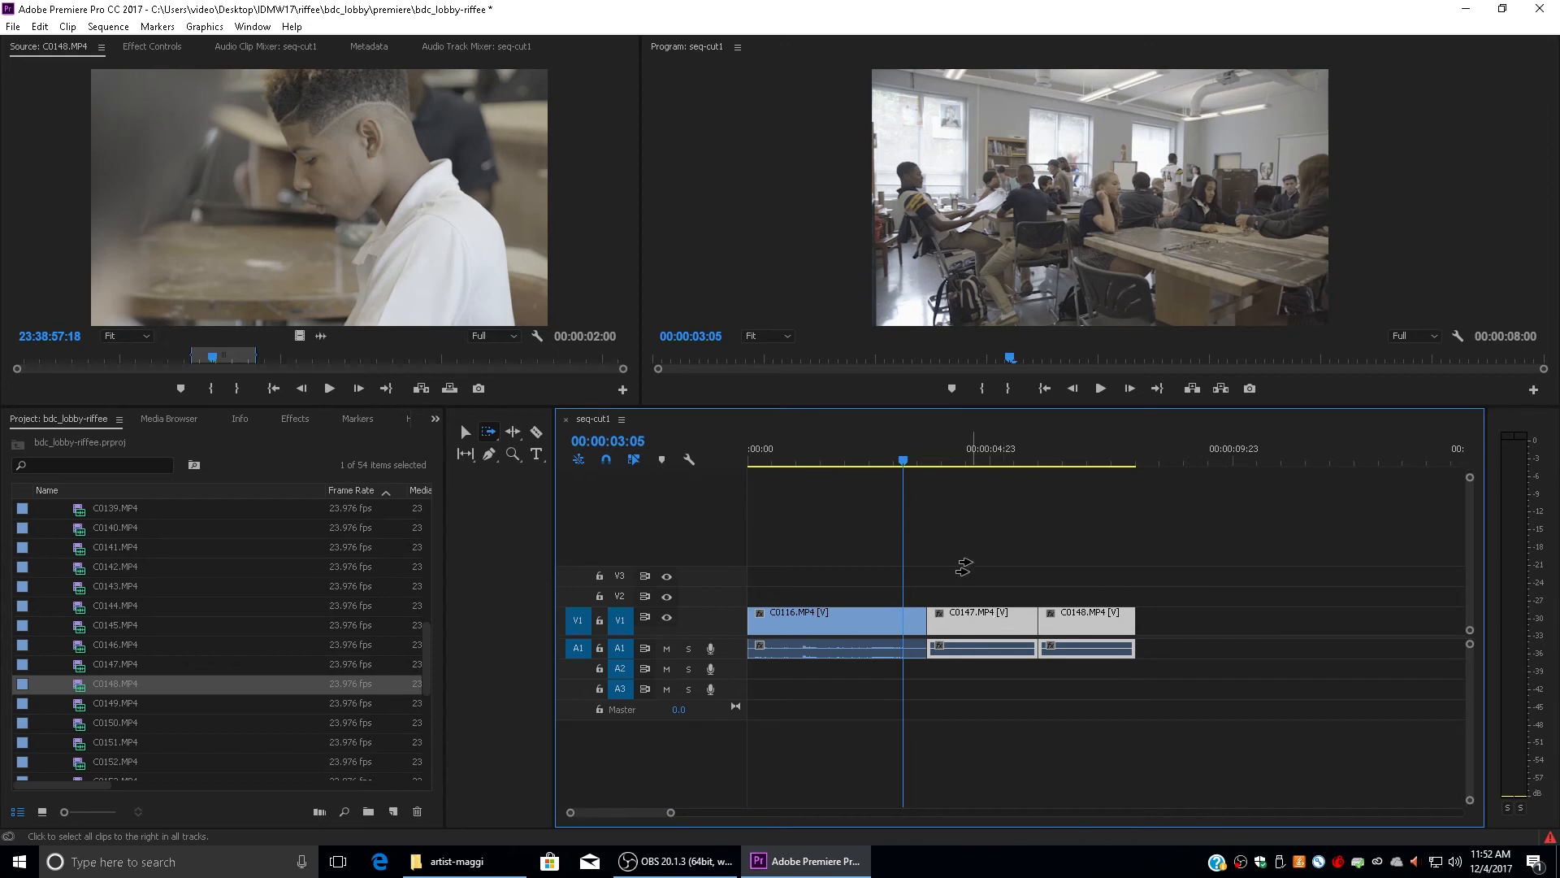
left_click_drag(982, 624, 1277, 611)
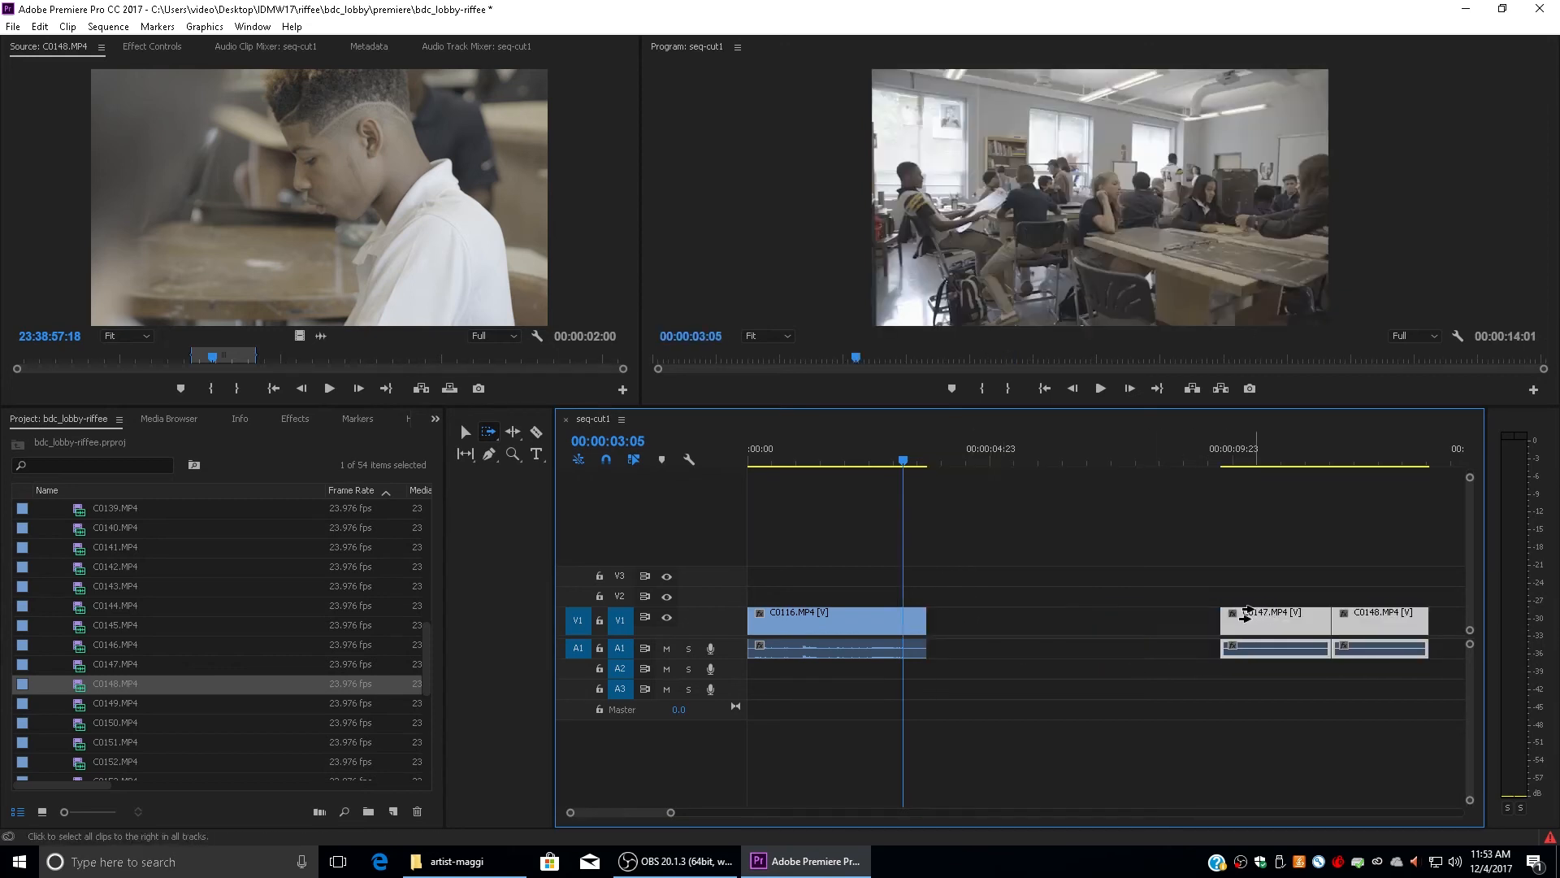
Place the marked C0148.MP4 section directly after C0116.MP4 with the Selection tool and close the remaining gap before C0147.MP4.
key("v")
left_click_drag(358, 216, 928, 644)
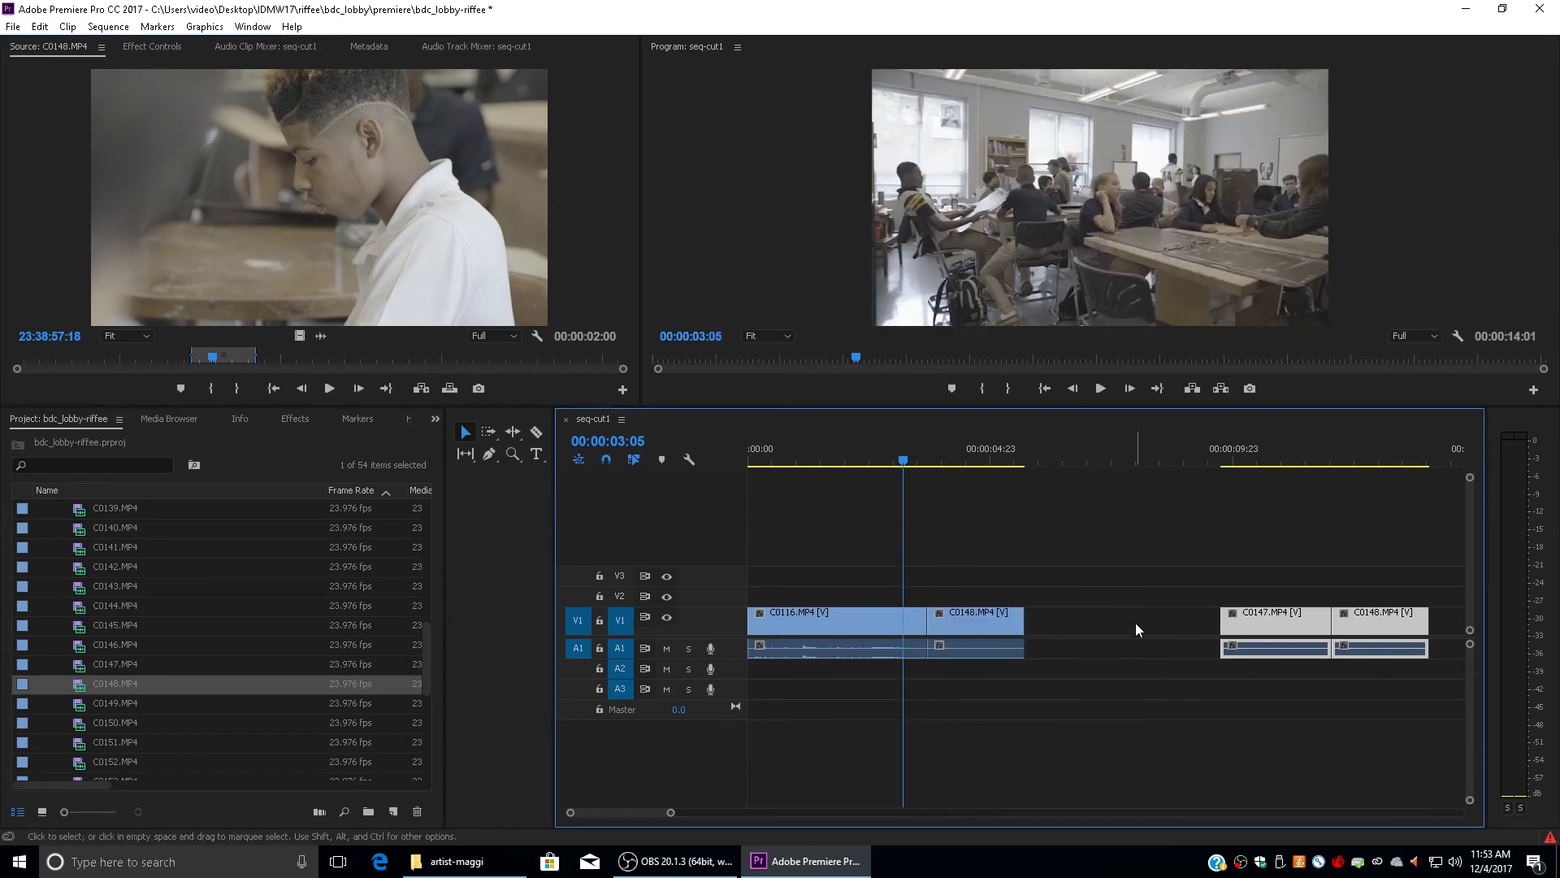
left_click(1066, 613)
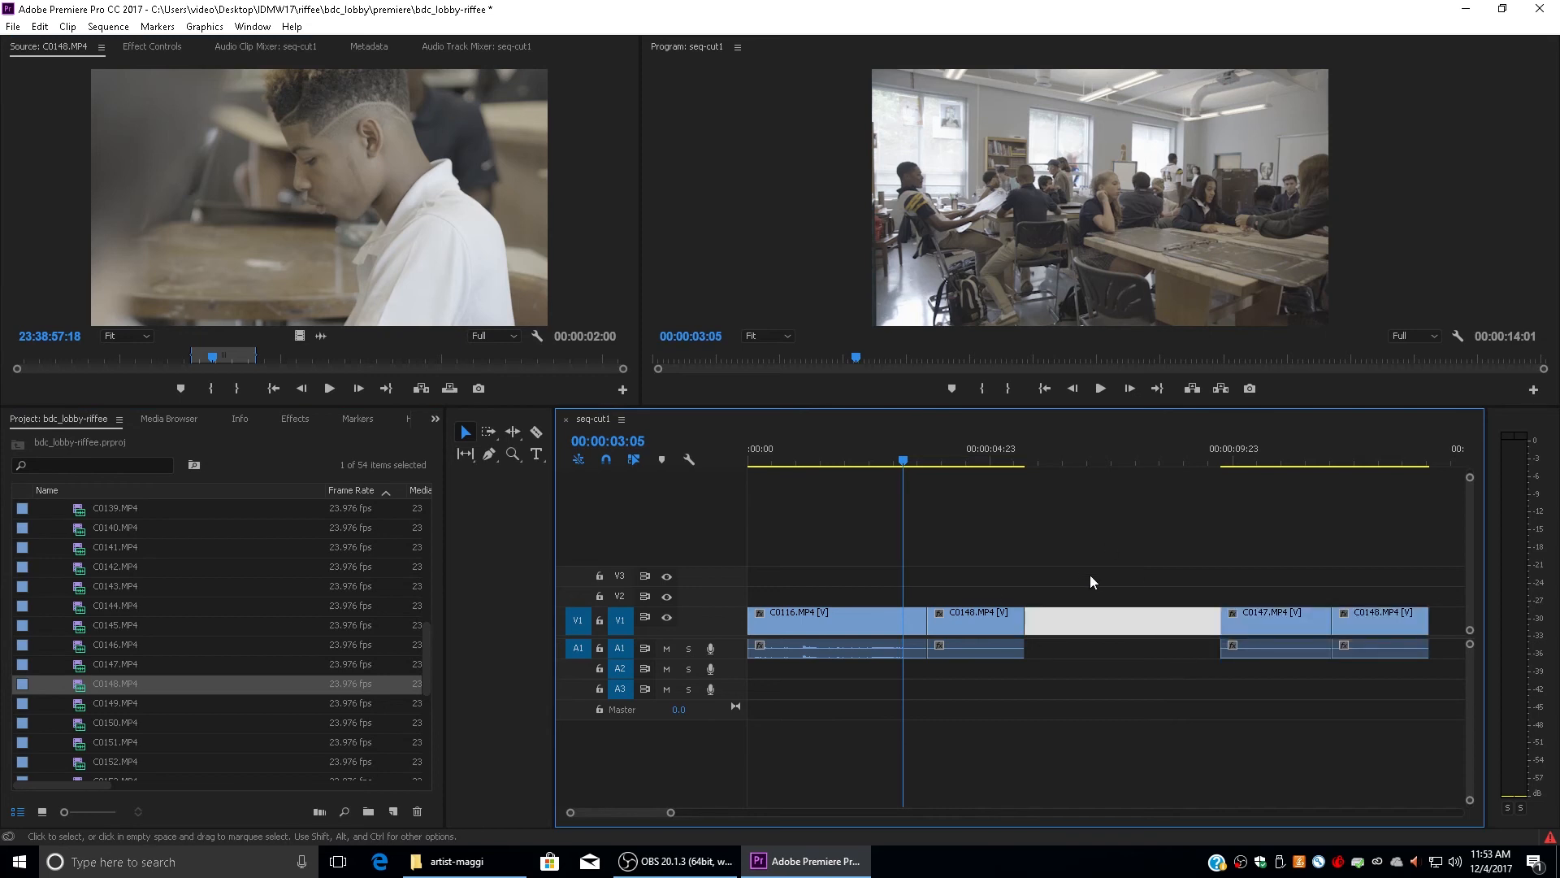
key("Delete")
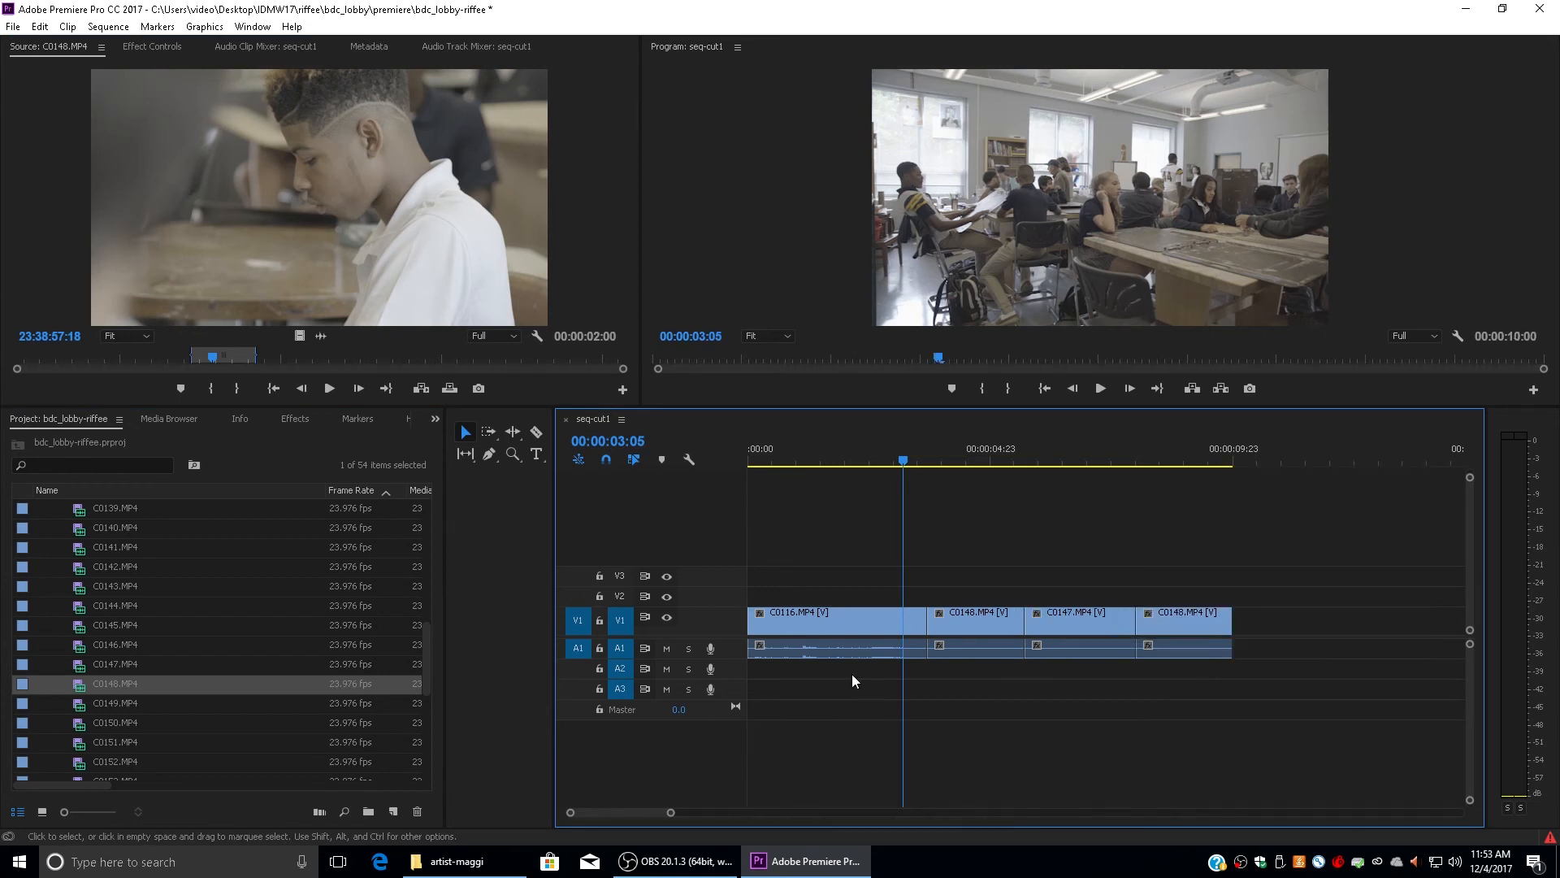
Delete the C0148.MP4 clip between C0116.MP4 and C0147.MP4 and close the gap it leaves.
left_click(990, 622)
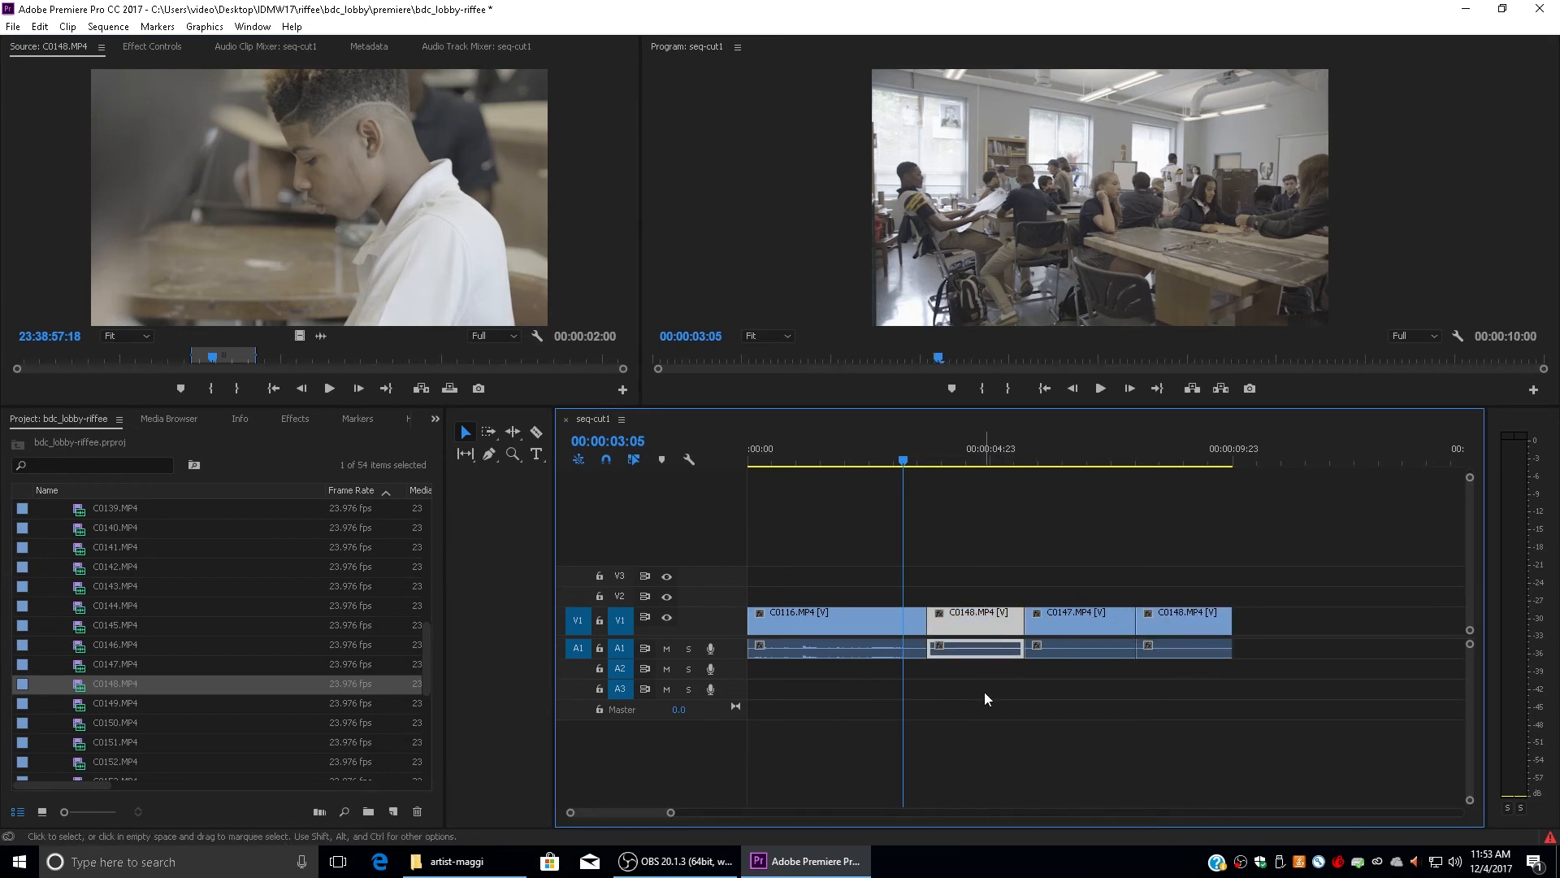
key("Delete")
left_click(987, 620)
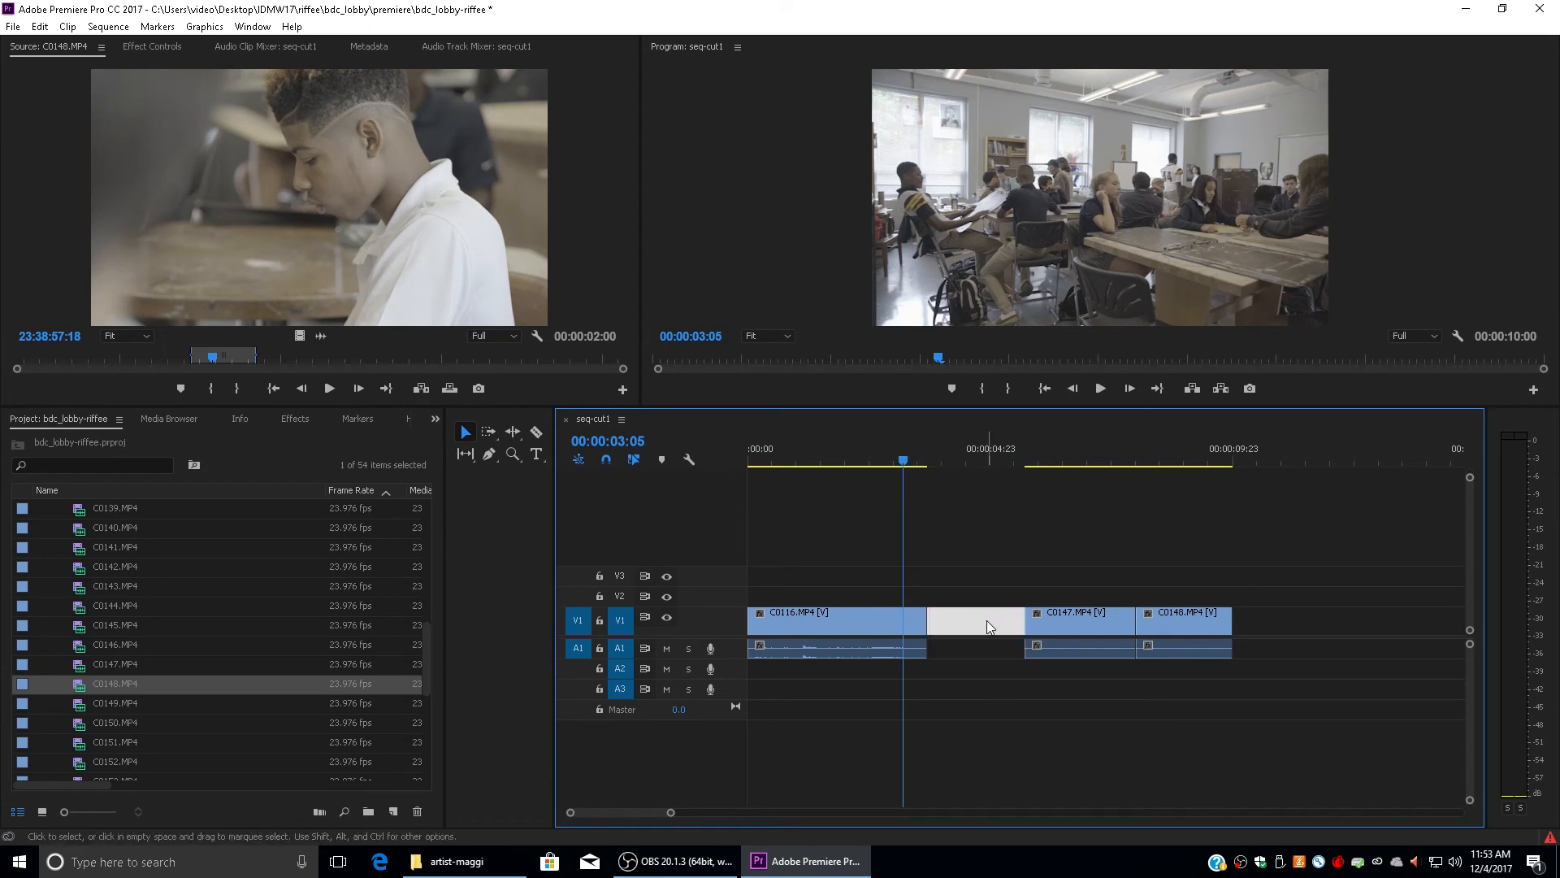
key("Delete")
Play seq-cut1 from its beginning to review the cut, and save the project.
left_click_drag(783, 447, 748, 447)
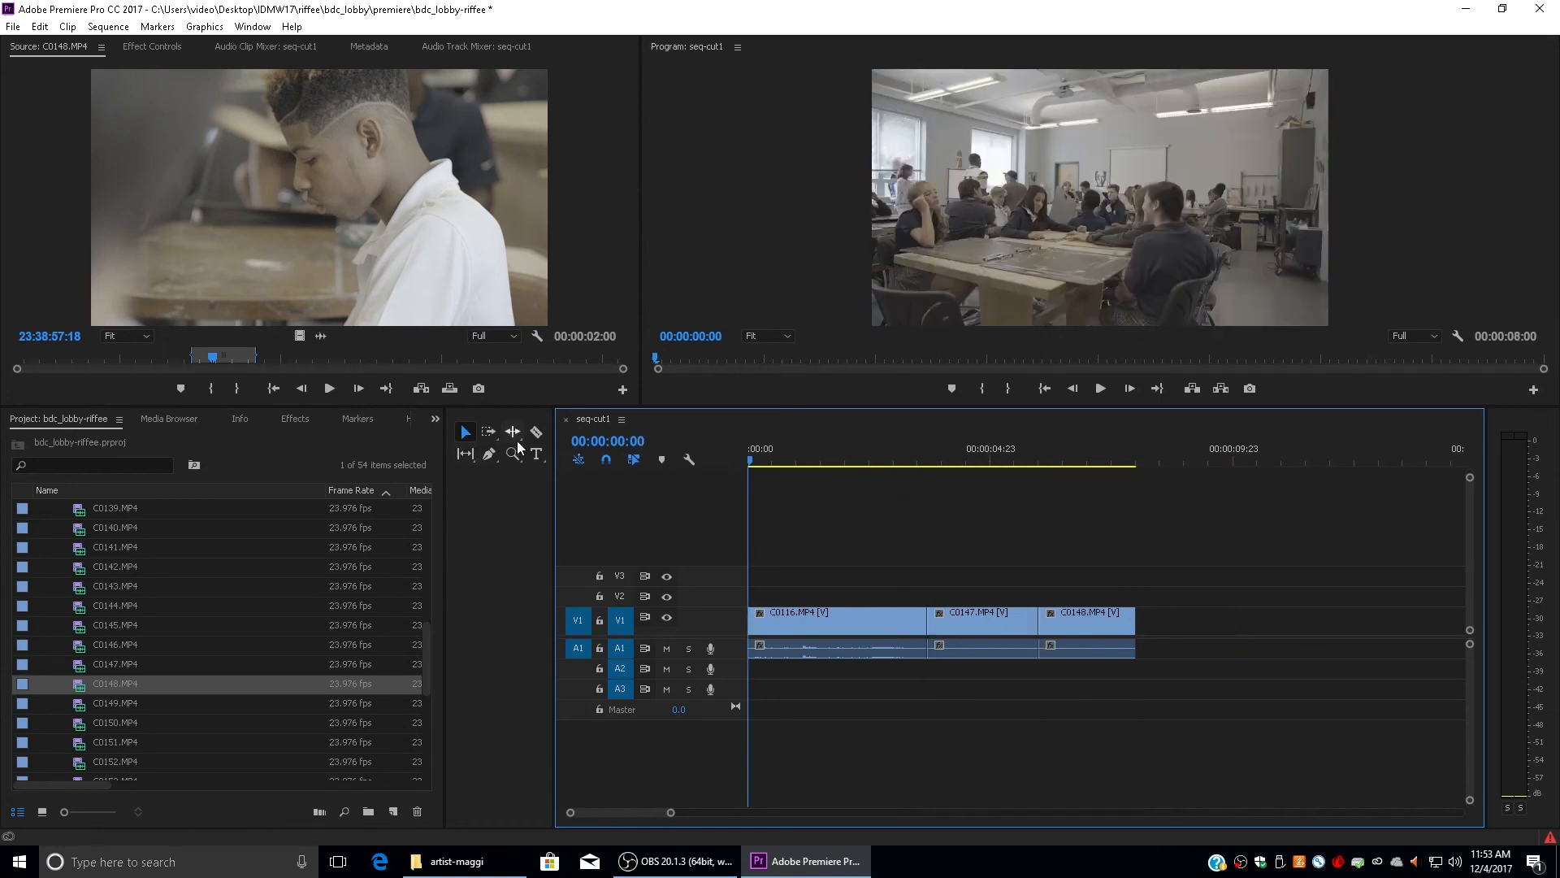
key("space")
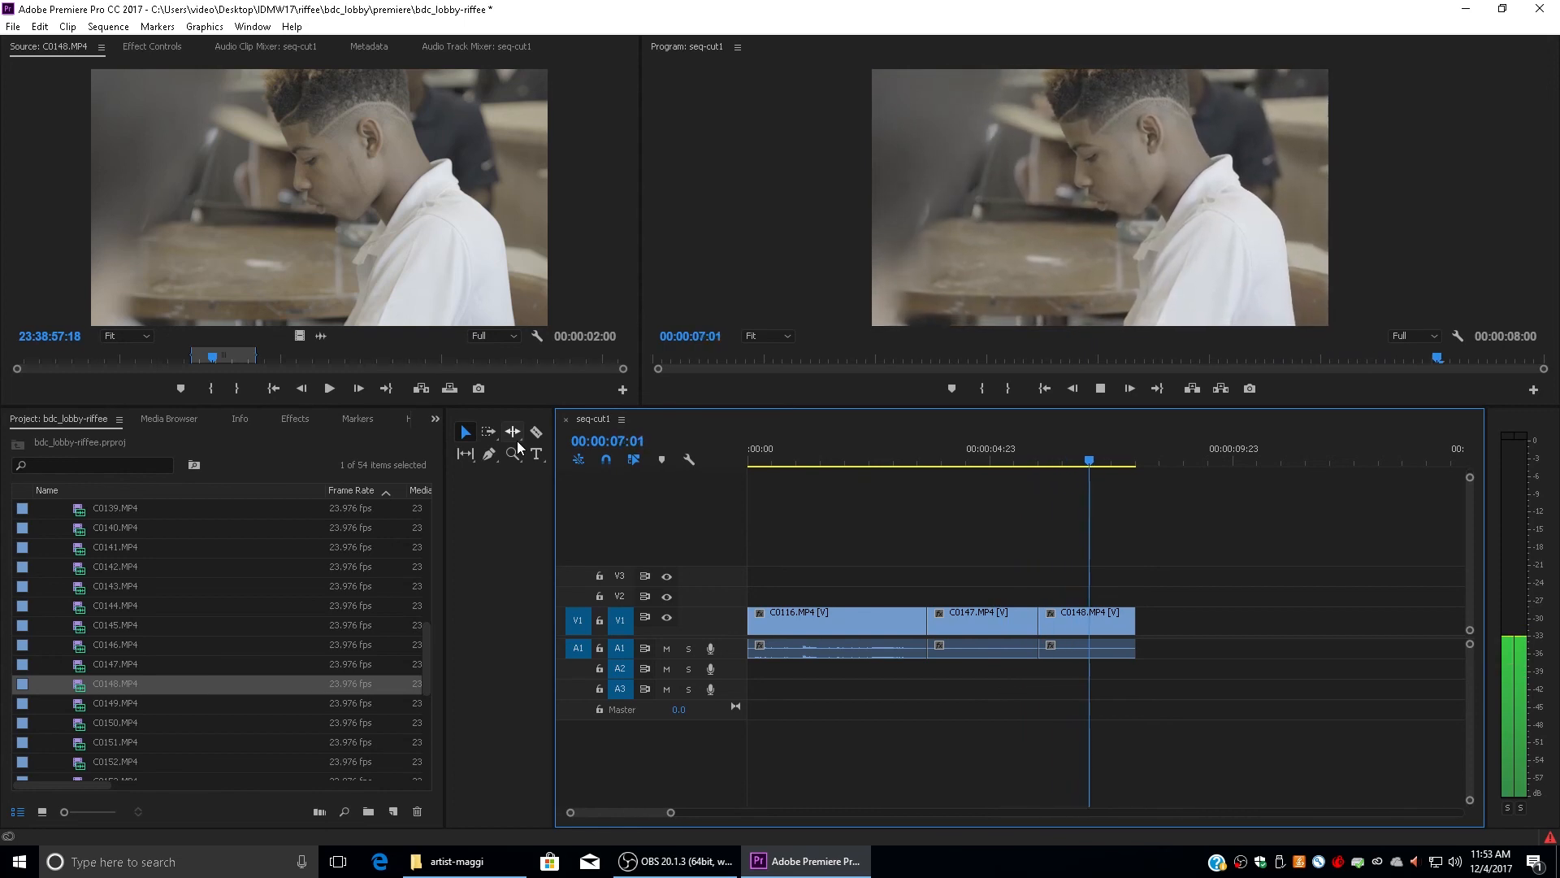
key("space")
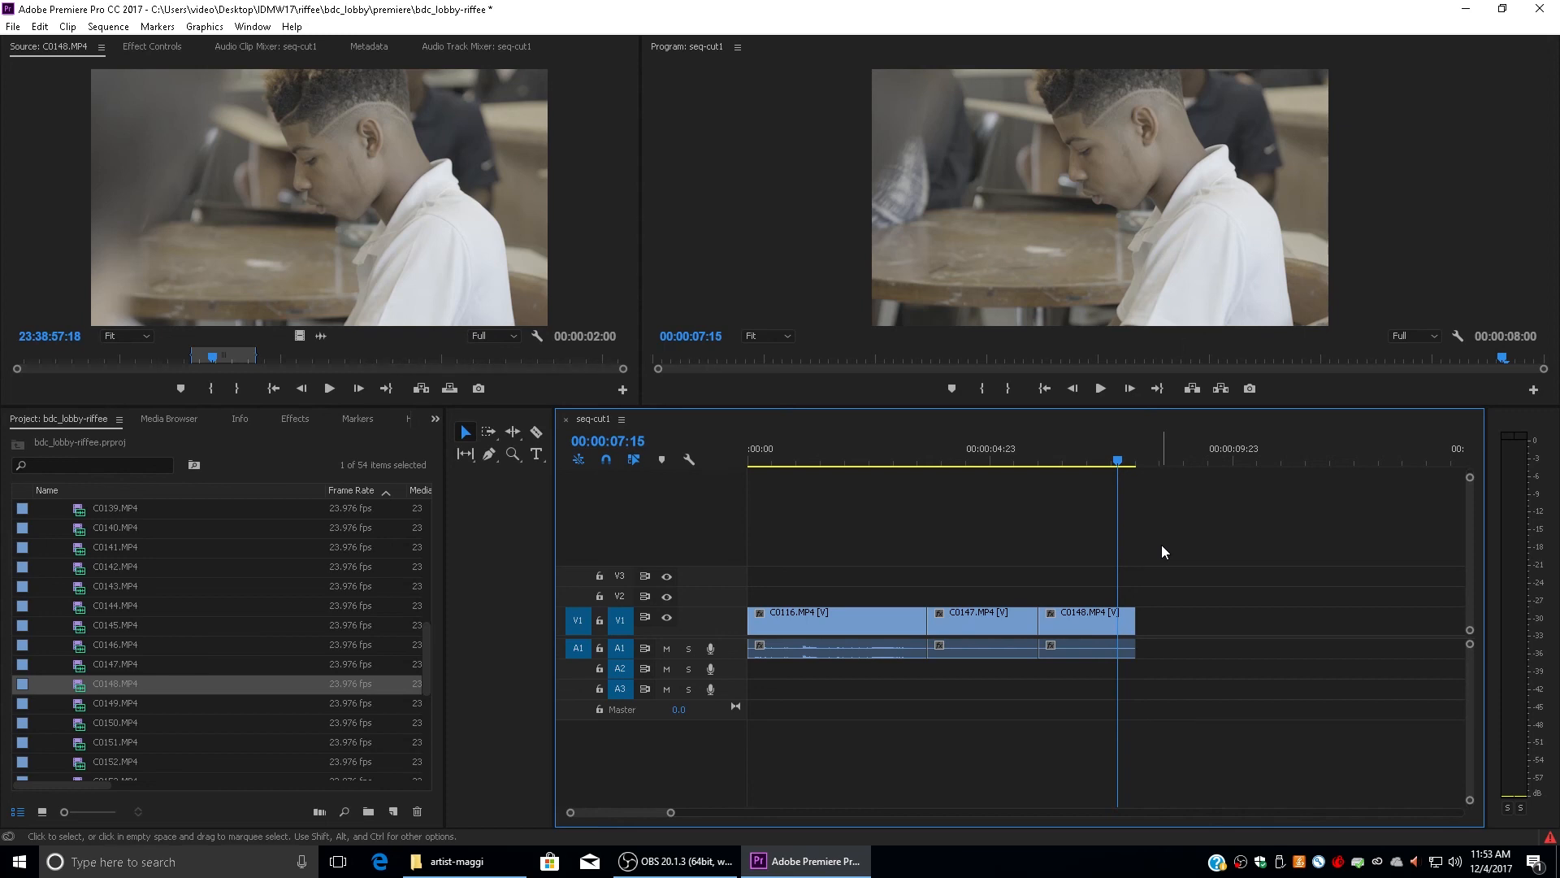
left_click(19, 27)
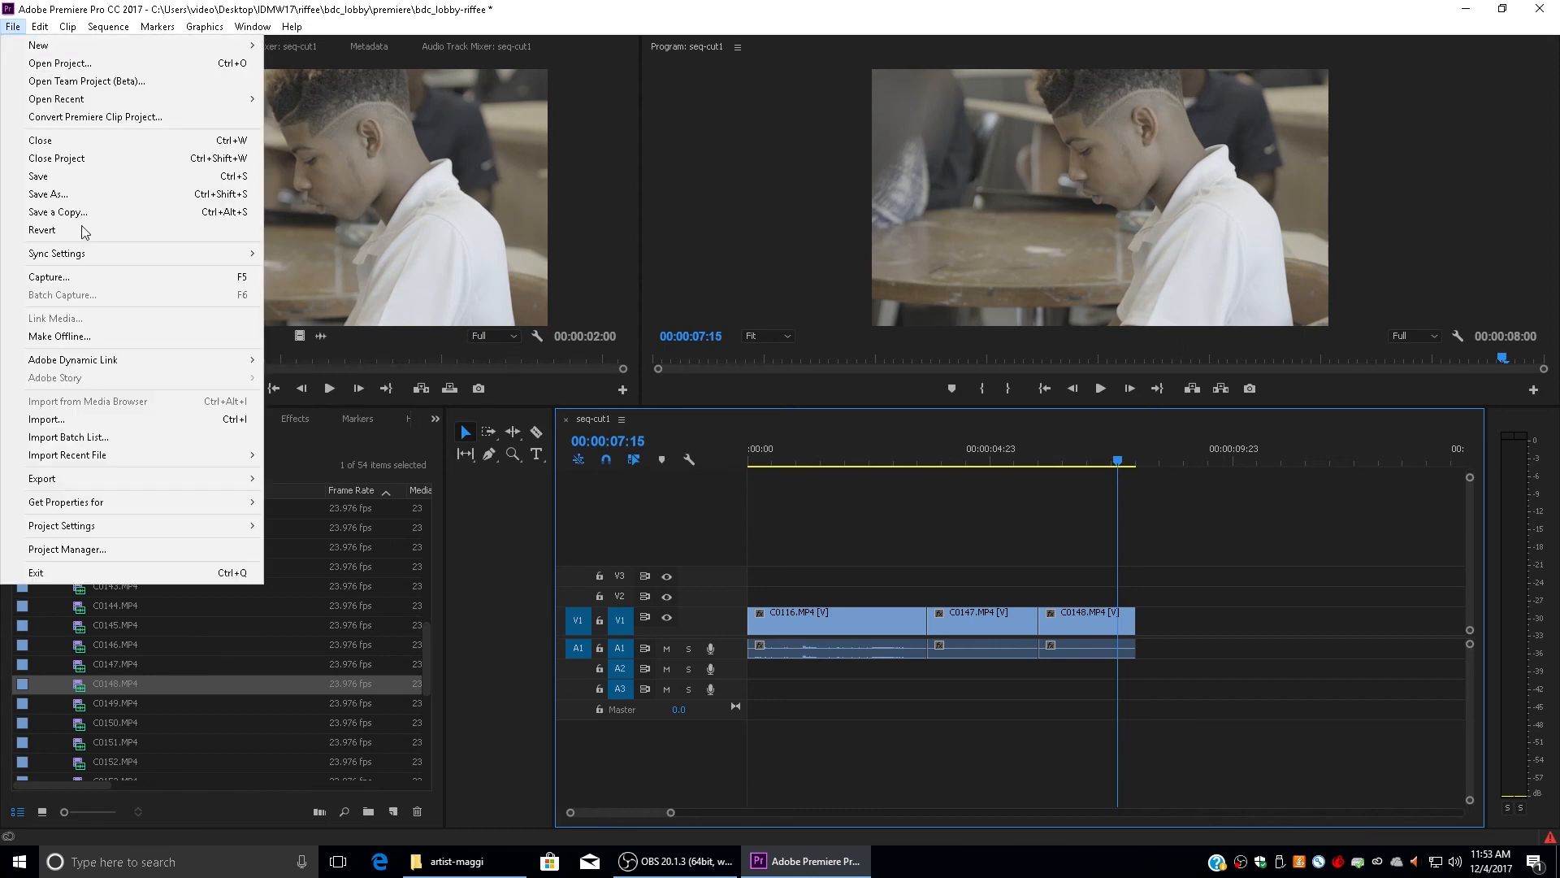
left_click(110, 178)
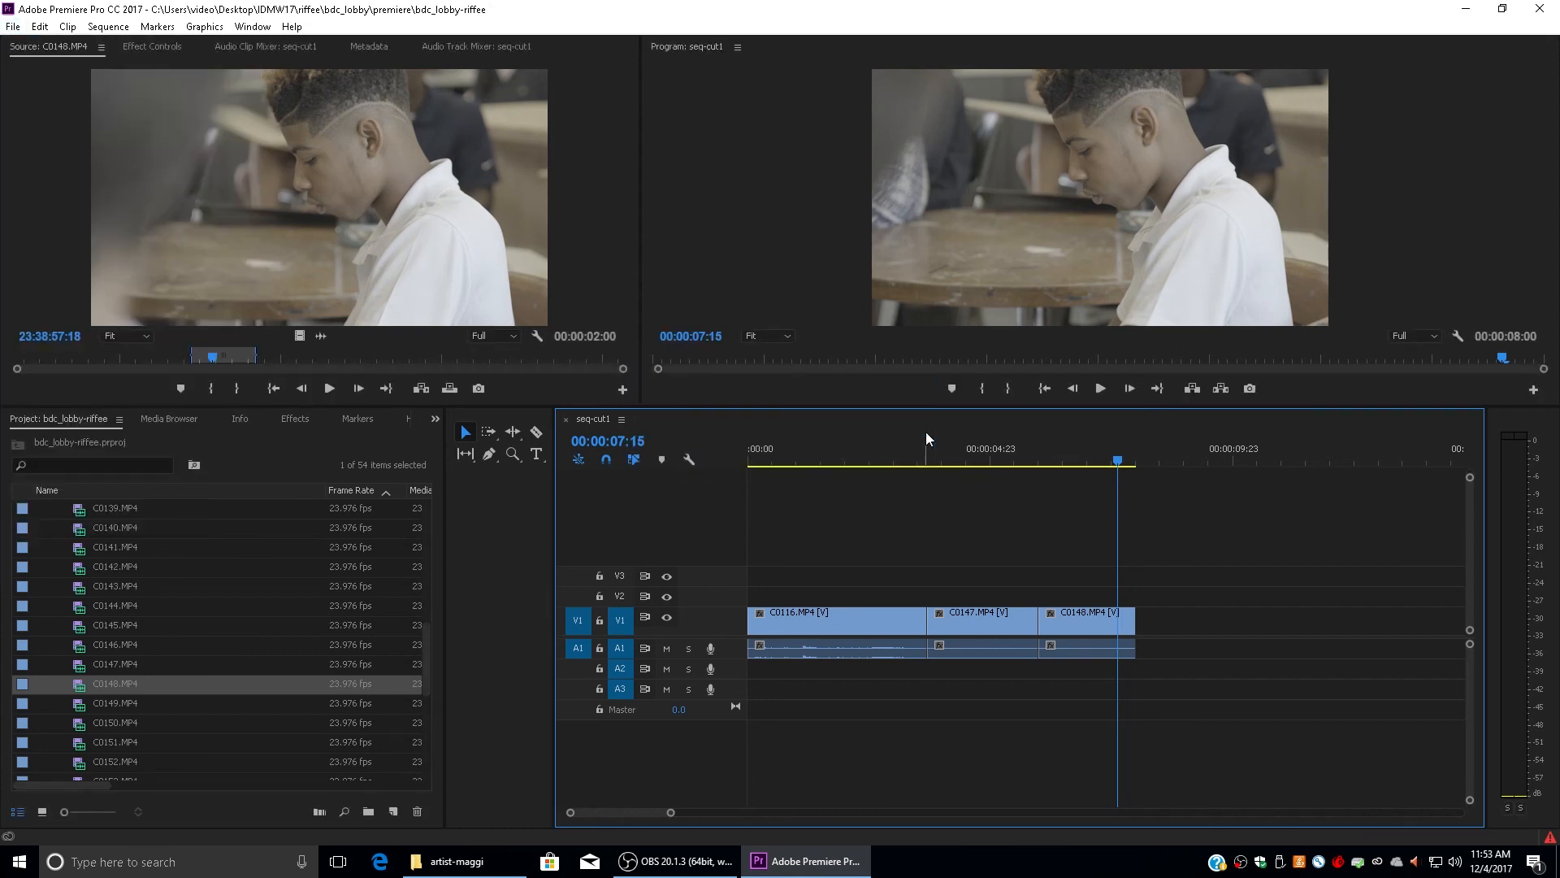